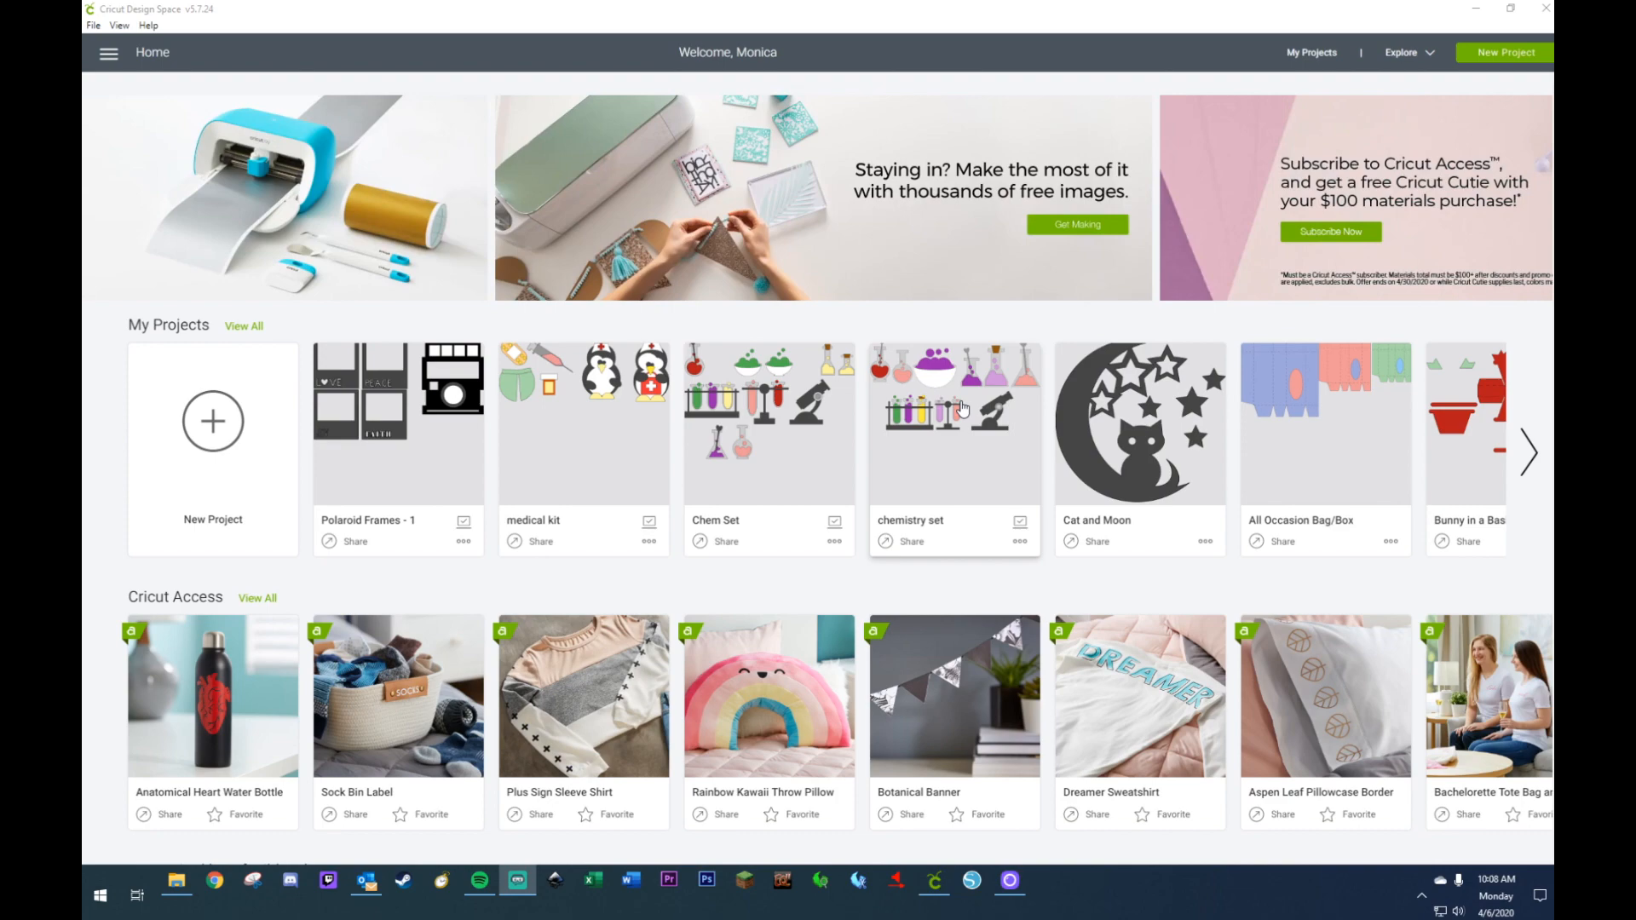
- Open the Cat and Moon project for customizing and shrink the whole design to about 3.3 in wide near the canvas's upper-left corner
{"action": "left_click", "coordinate": [1156, 401]}
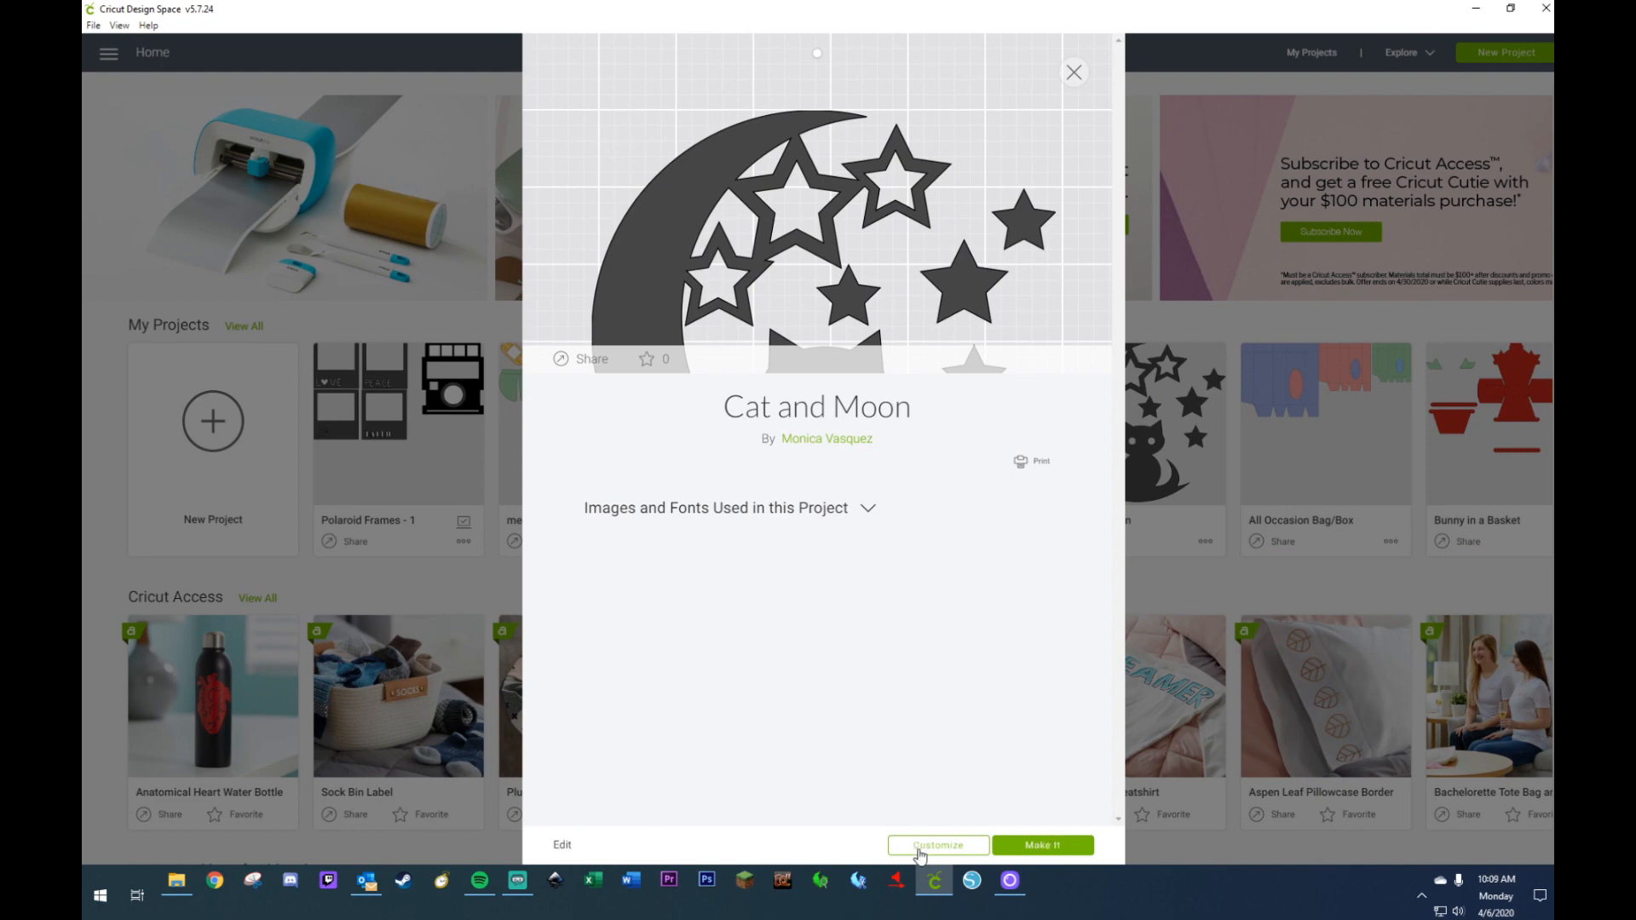
{"action": "left_click", "coordinate": [937, 845]}
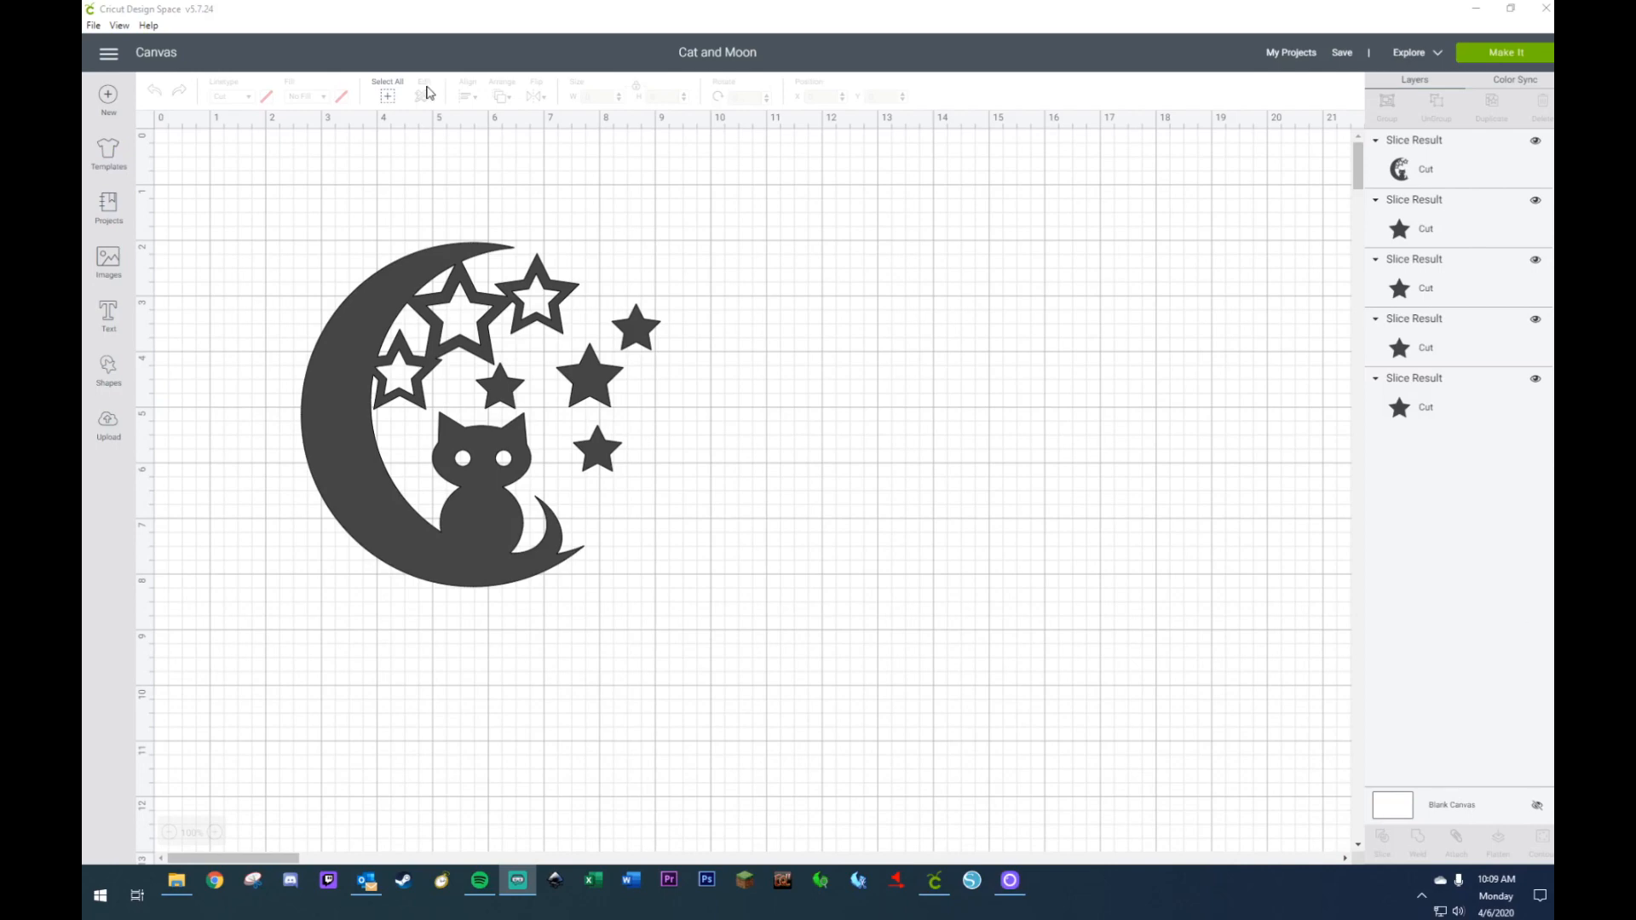
{"action": "left_click_drag", "start_coordinate": [244, 170], "coordinate": [744, 680]}
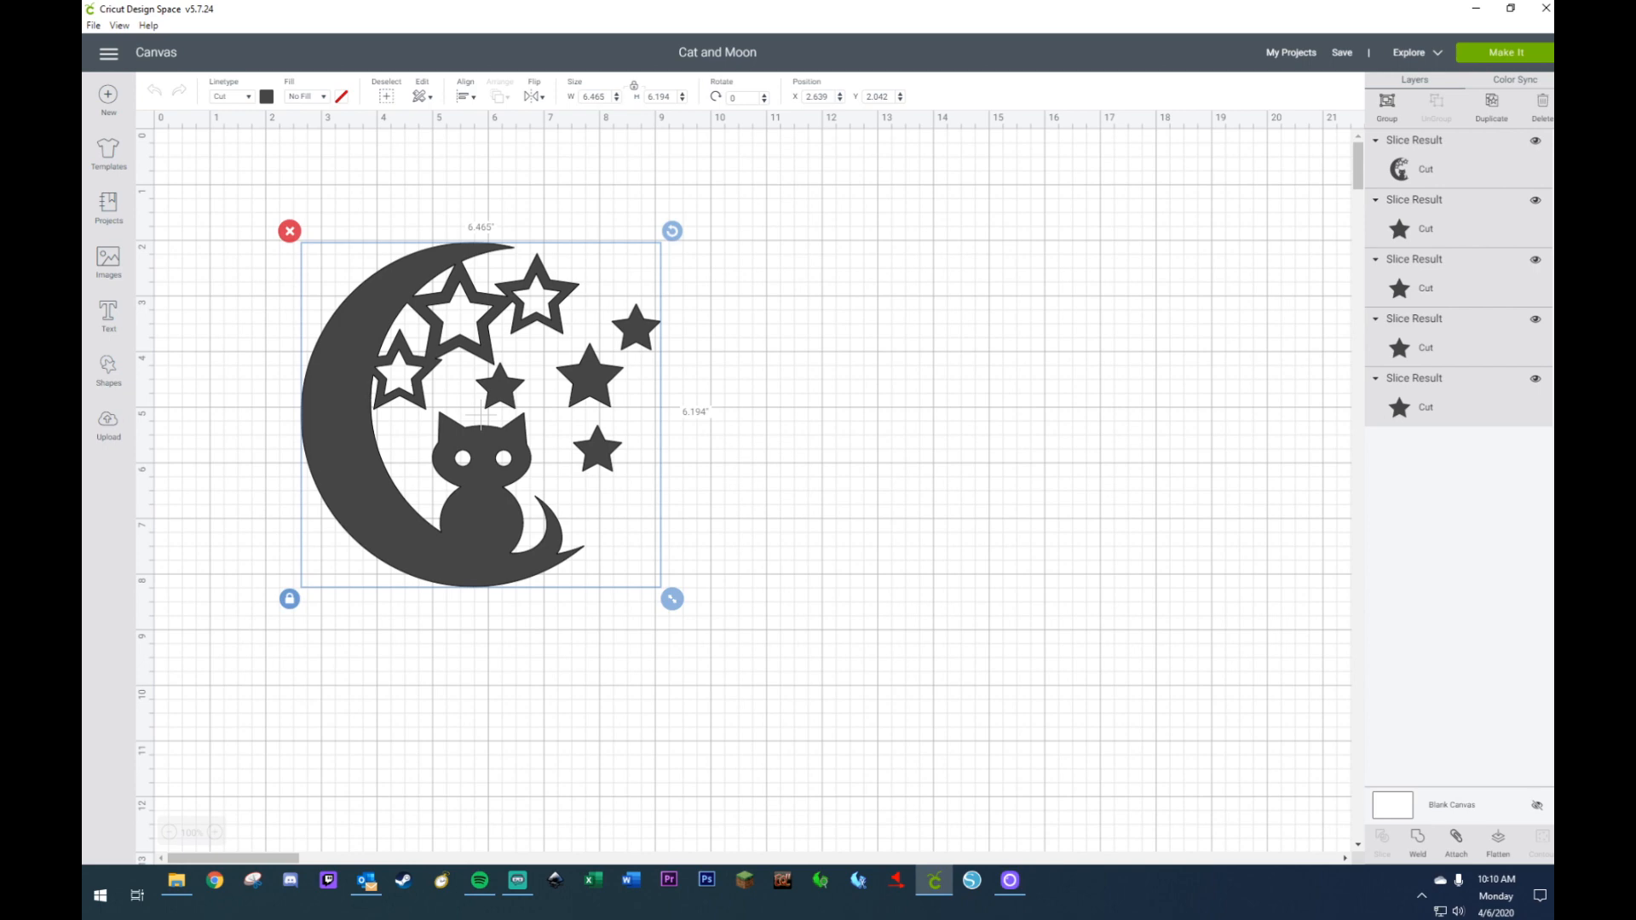
{"action": "left_click_drag", "start_coordinate": [399, 330], "coordinate": [271, 245]}
{"action": "left_click_drag", "start_coordinate": [537, 517], "coordinate": [426, 442]}
{"action": "left_click", "coordinate": [426, 442]}
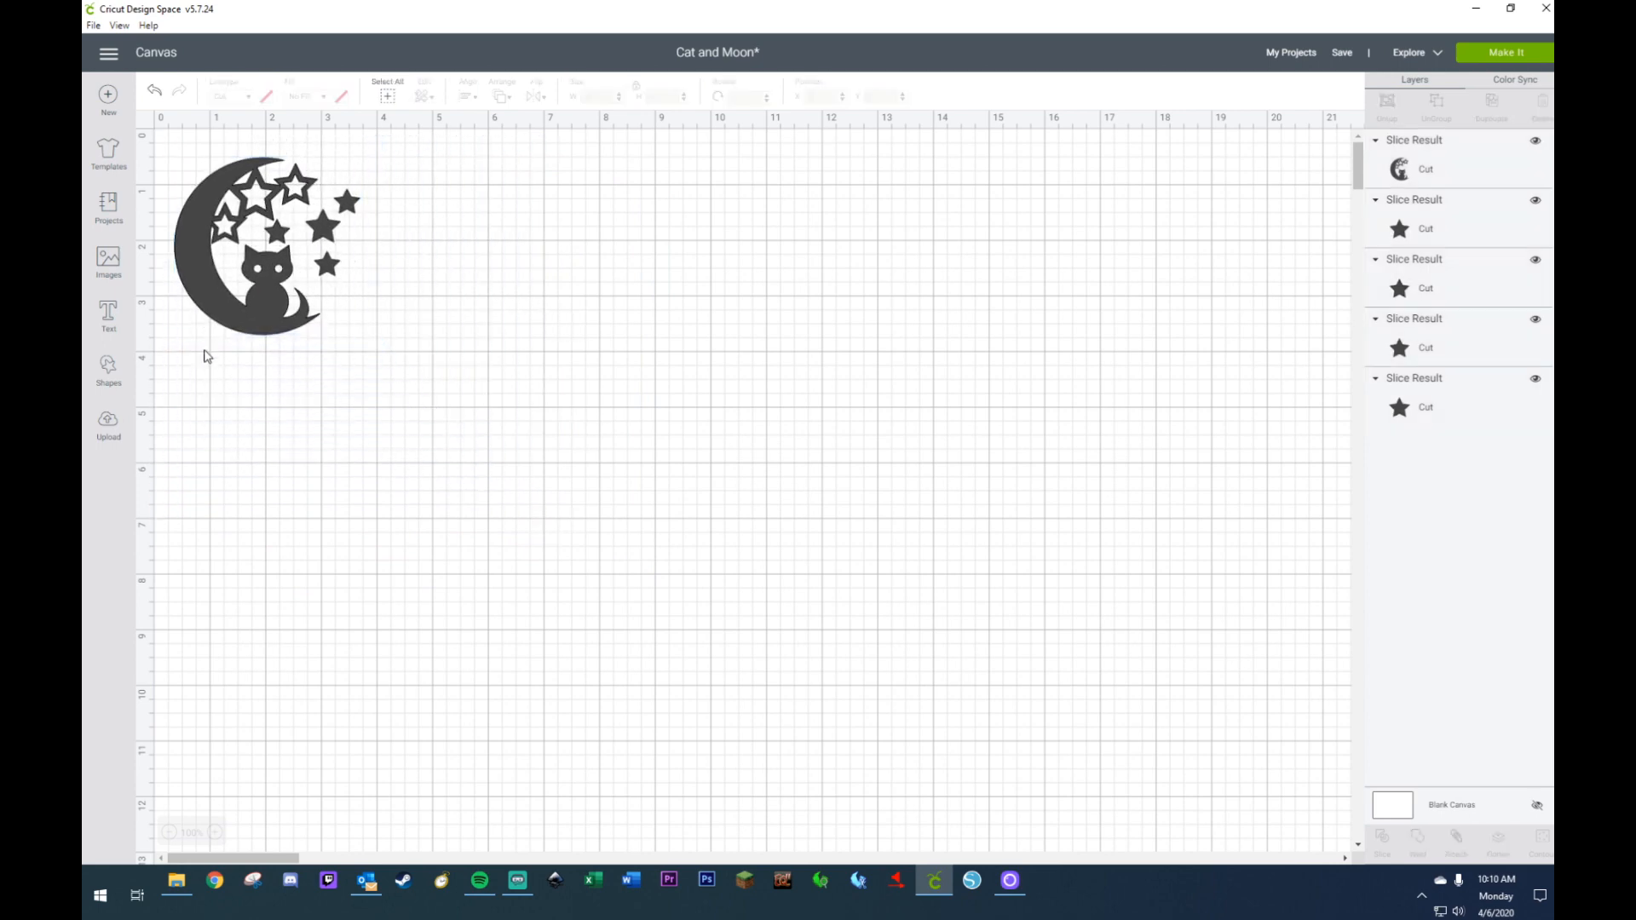
- Add a circle shape and place it beside the cat design at about X 6.03, Y 1.82 in
{"action": "left_click", "coordinate": [99, 377]}
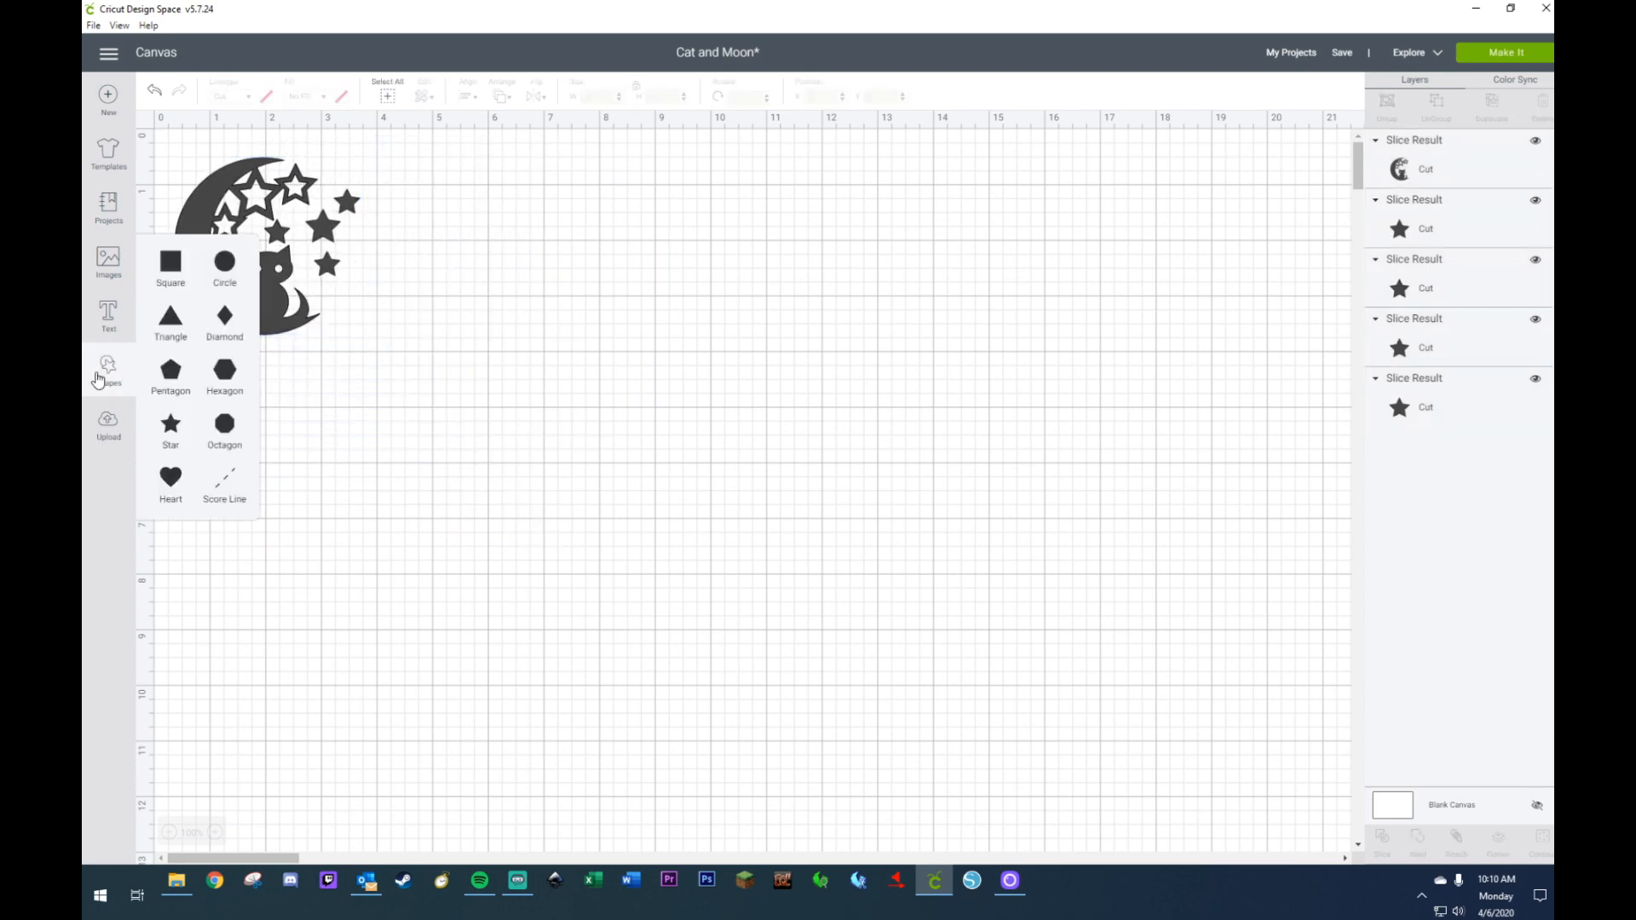
{"action": "left_click", "coordinate": [222, 266]}
{"action": "left_click_drag", "start_coordinate": [325, 300], "coordinate": [597, 317]}
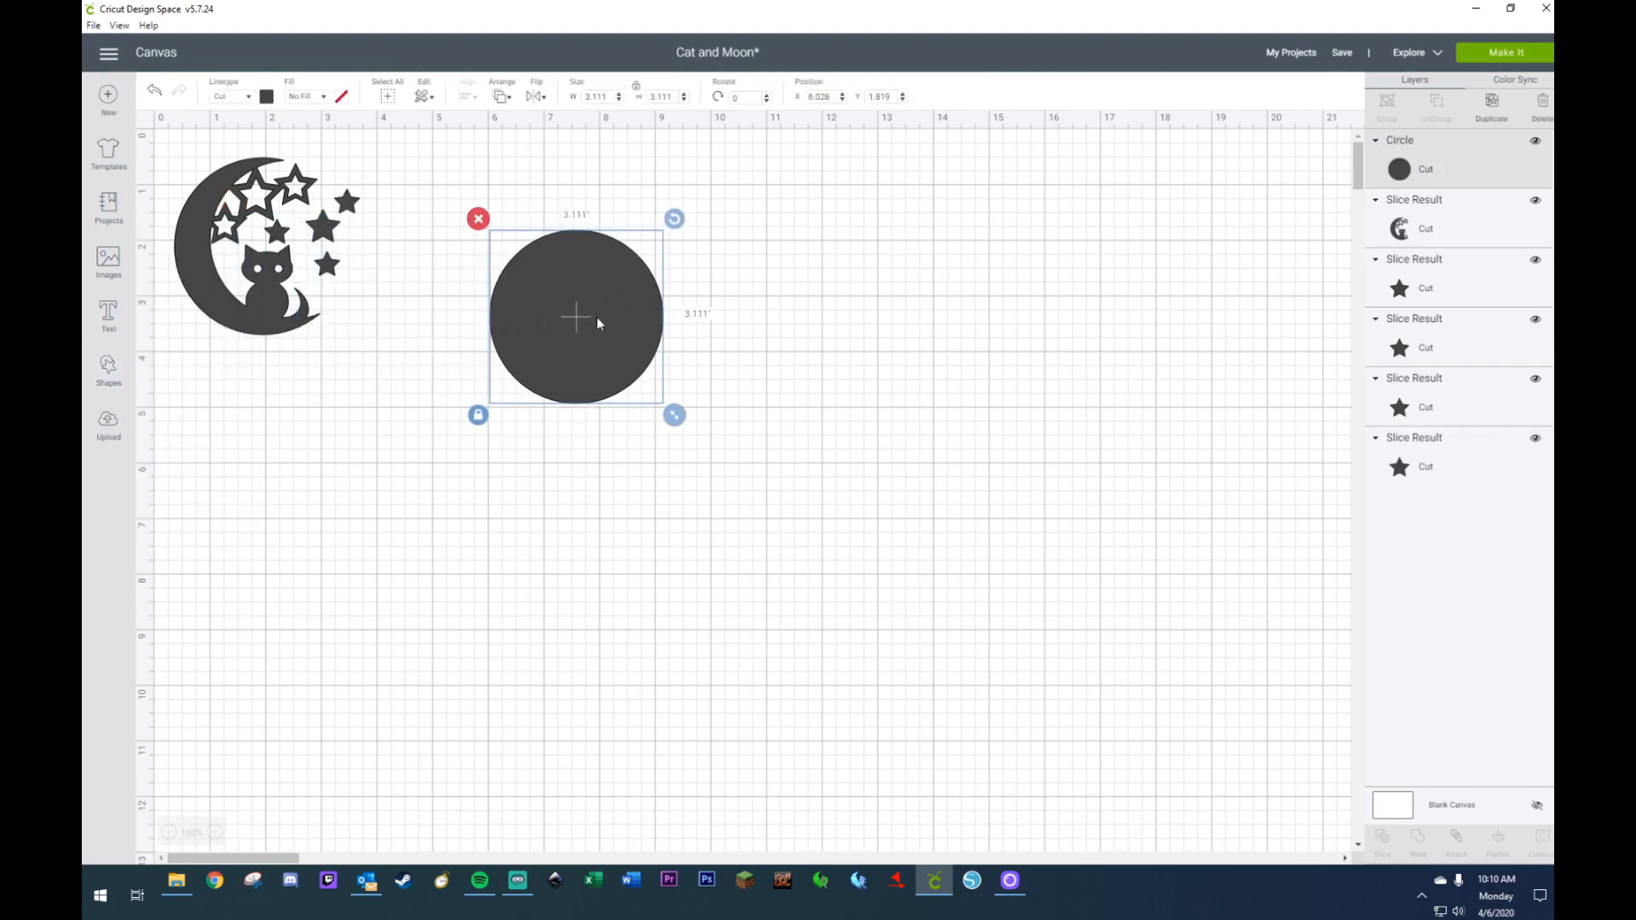
- Duplicate the circle, shrink the copy to about 2.76 in, and offset it over the original's upper-right part to outline a crescent
{"action": "key", "text": "ctrl+d"}
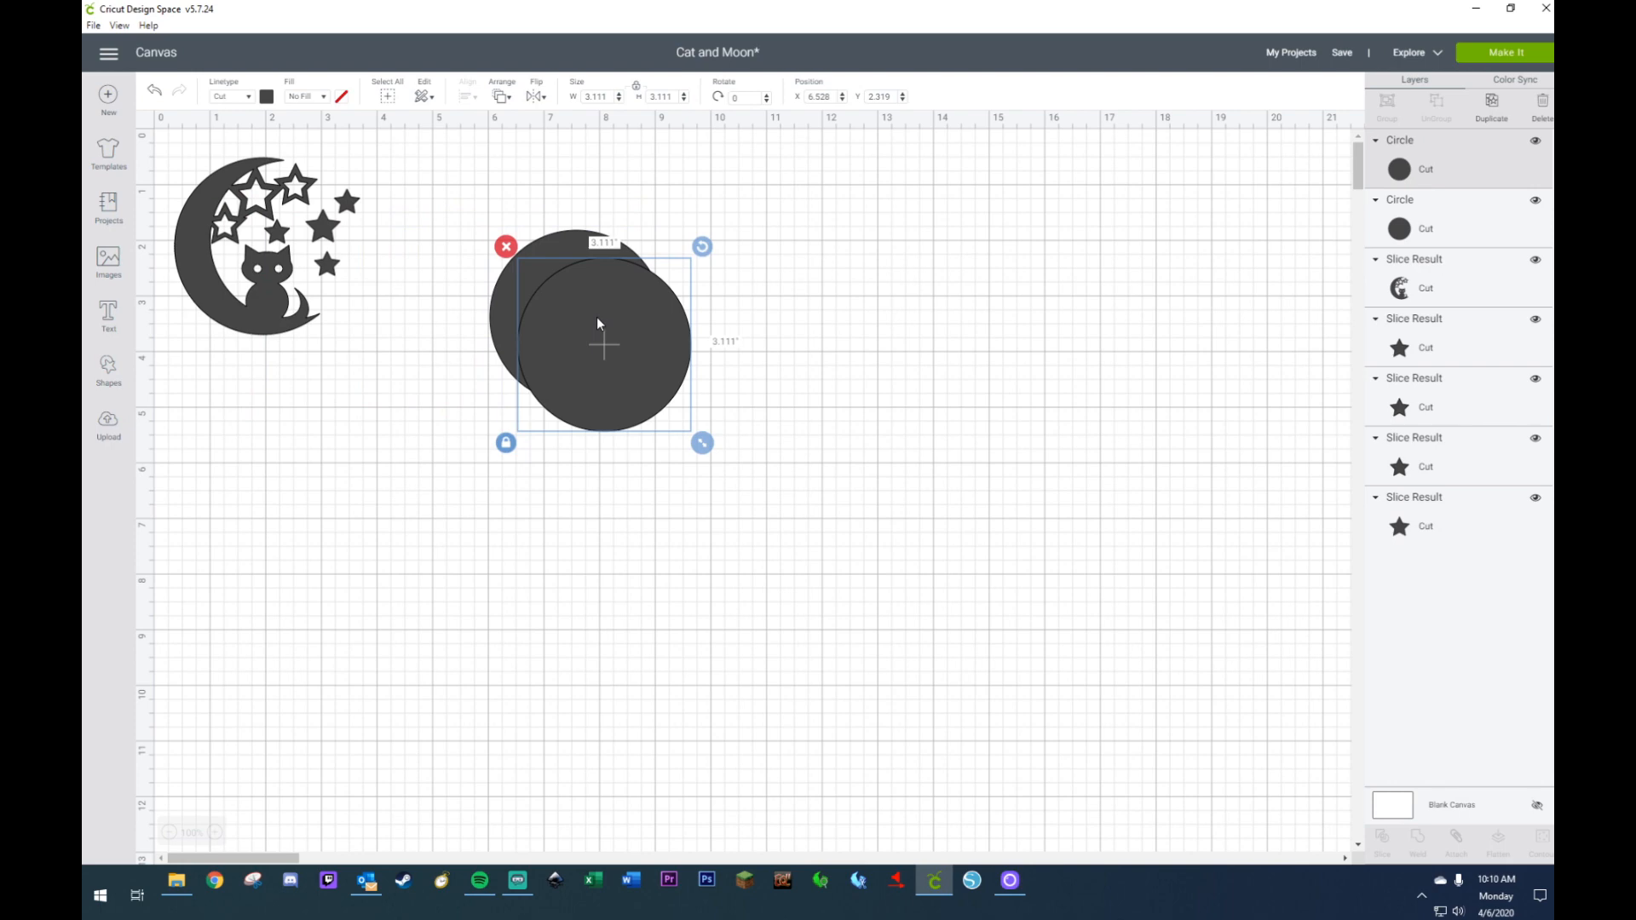
{"action": "left_click_drag", "start_coordinate": [627, 309], "coordinate": [628, 271]}
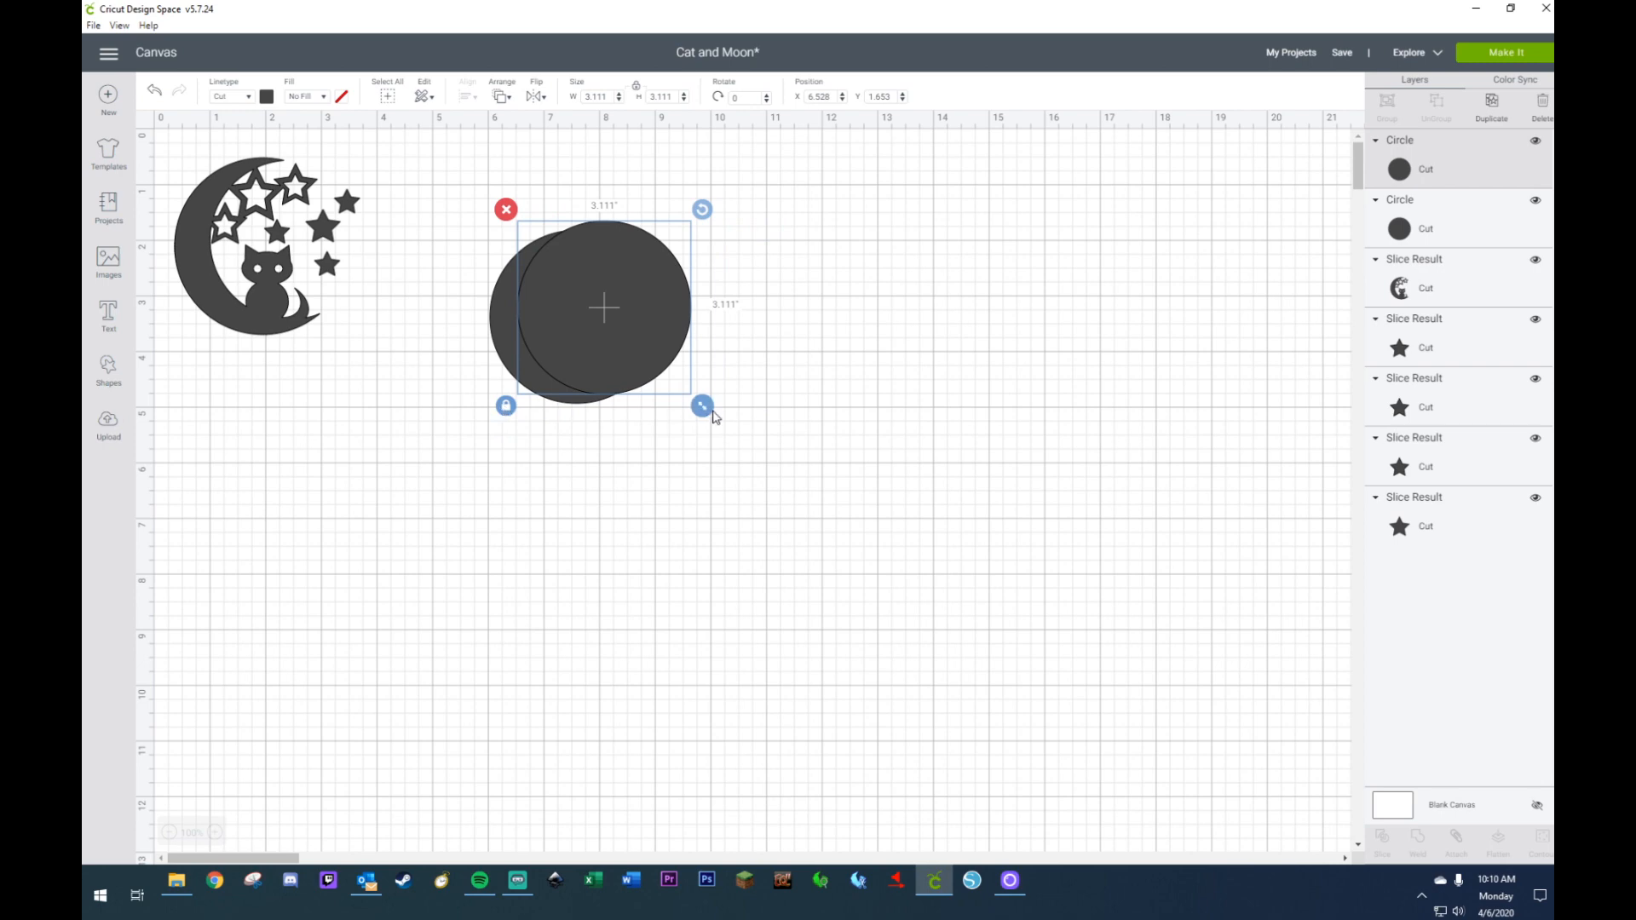
{"action": "left_click_drag", "start_coordinate": [713, 416], "coordinate": [693, 396]}
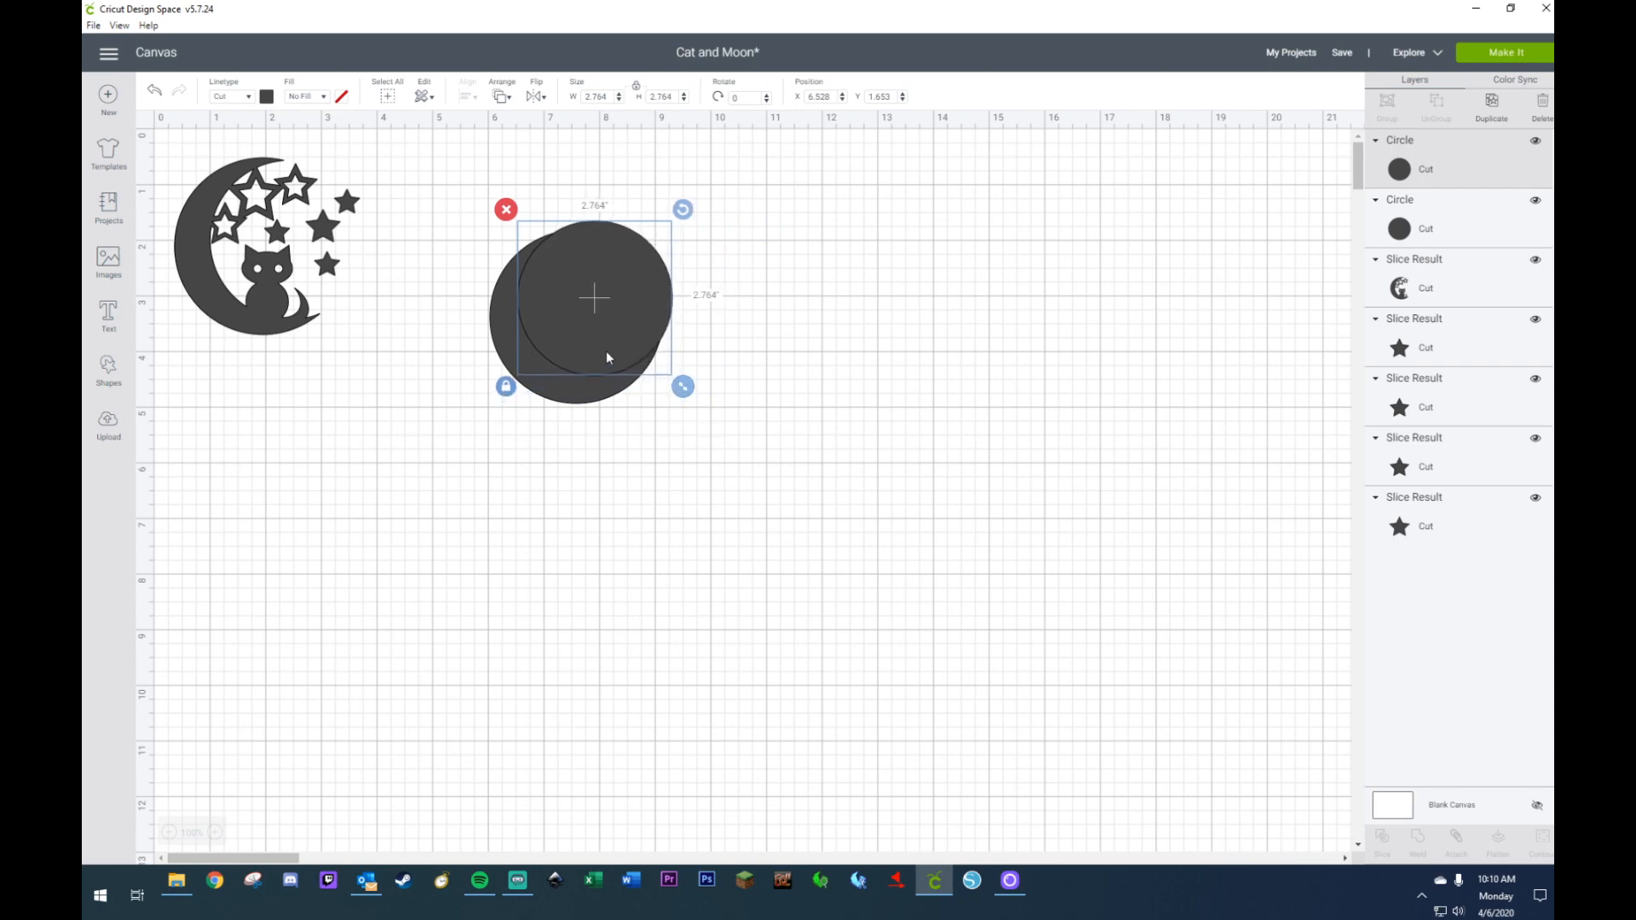
{"action": "left_click_drag", "start_coordinate": [587, 333], "coordinate": [587, 338]}
{"action": "left_click", "coordinate": [782, 398]}
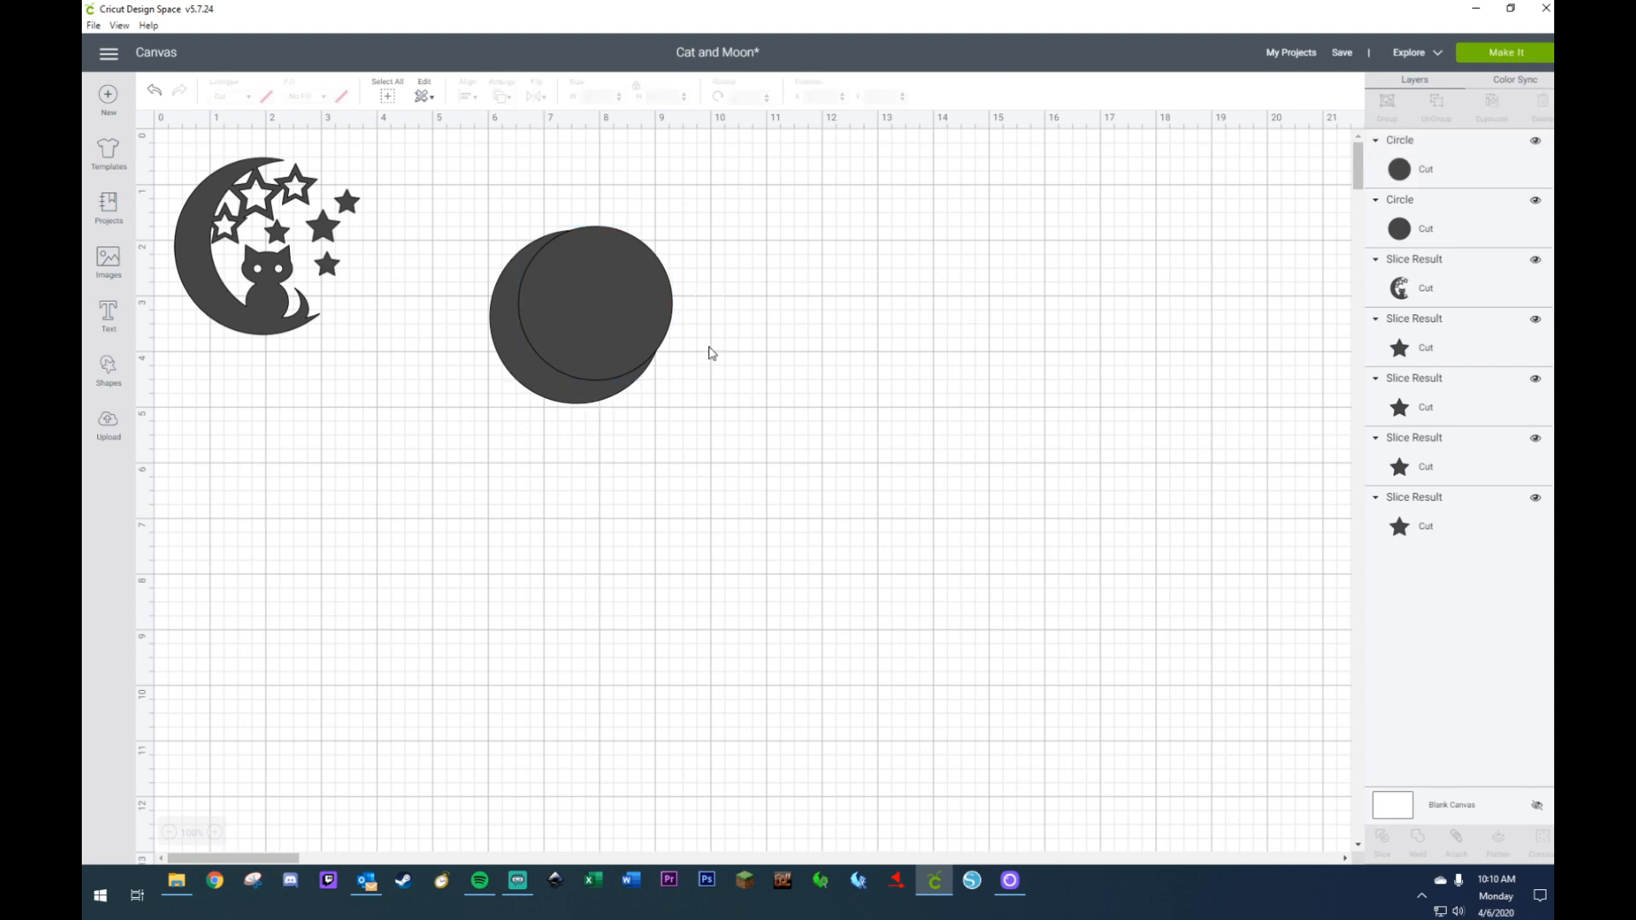
- Slice the two overlapping circles and pull the crescent piece out, down to the lower left of the other pieces
{"action": "left_click_drag", "start_coordinate": [482, 210], "coordinate": [704, 449]}
{"action": "right_click", "coordinate": [576, 351]}
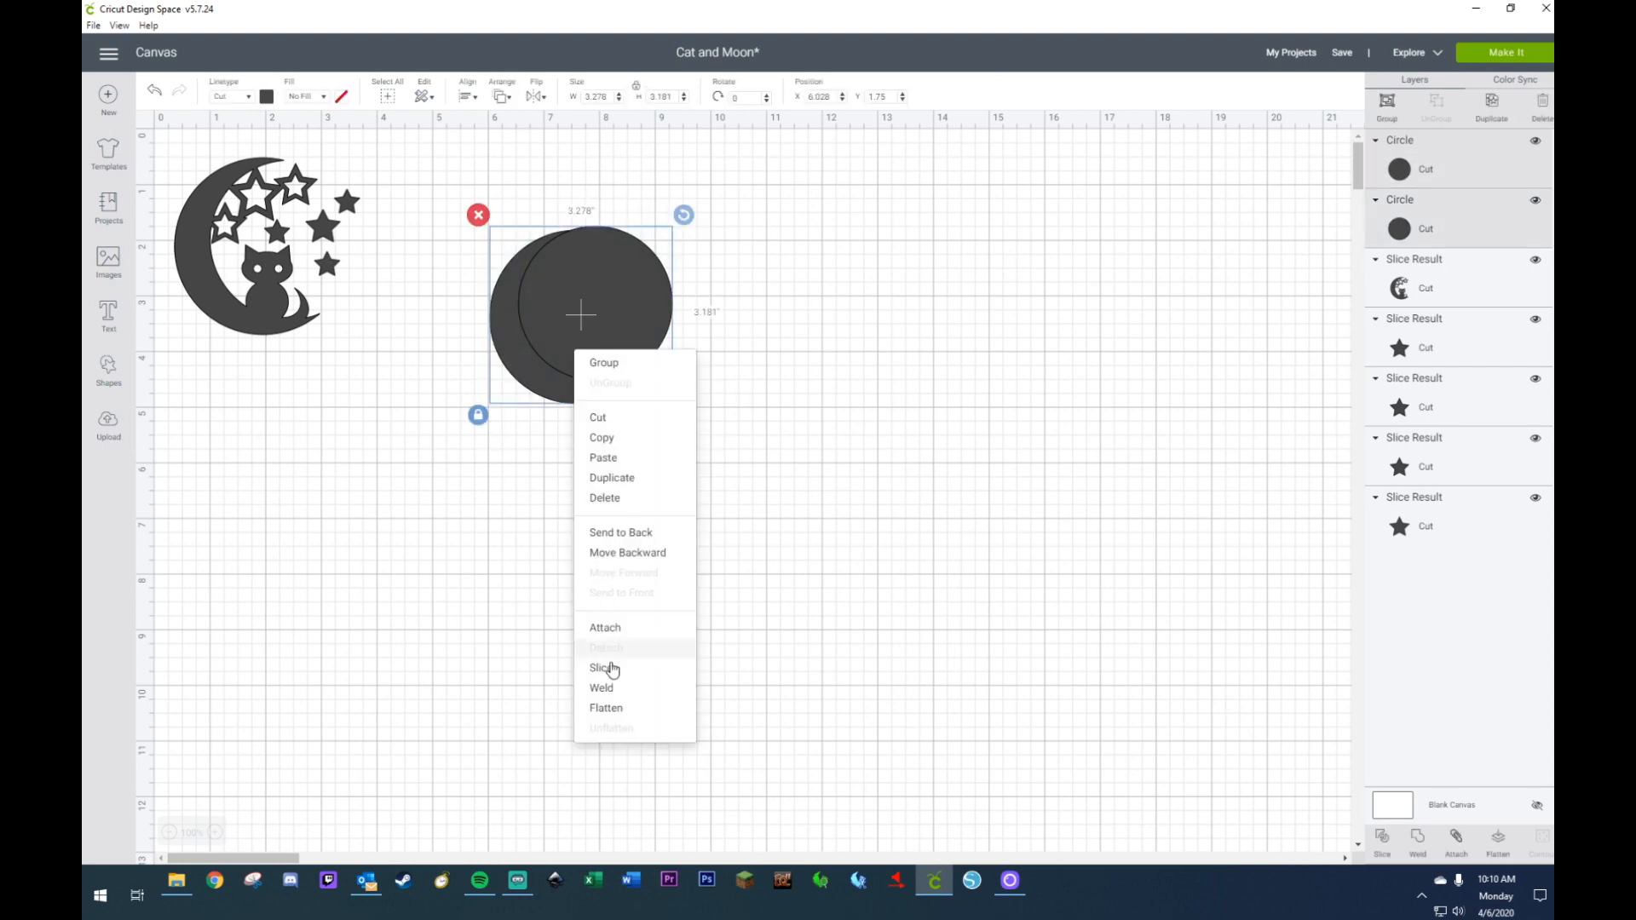
{"action": "left_click", "coordinate": [611, 670]}
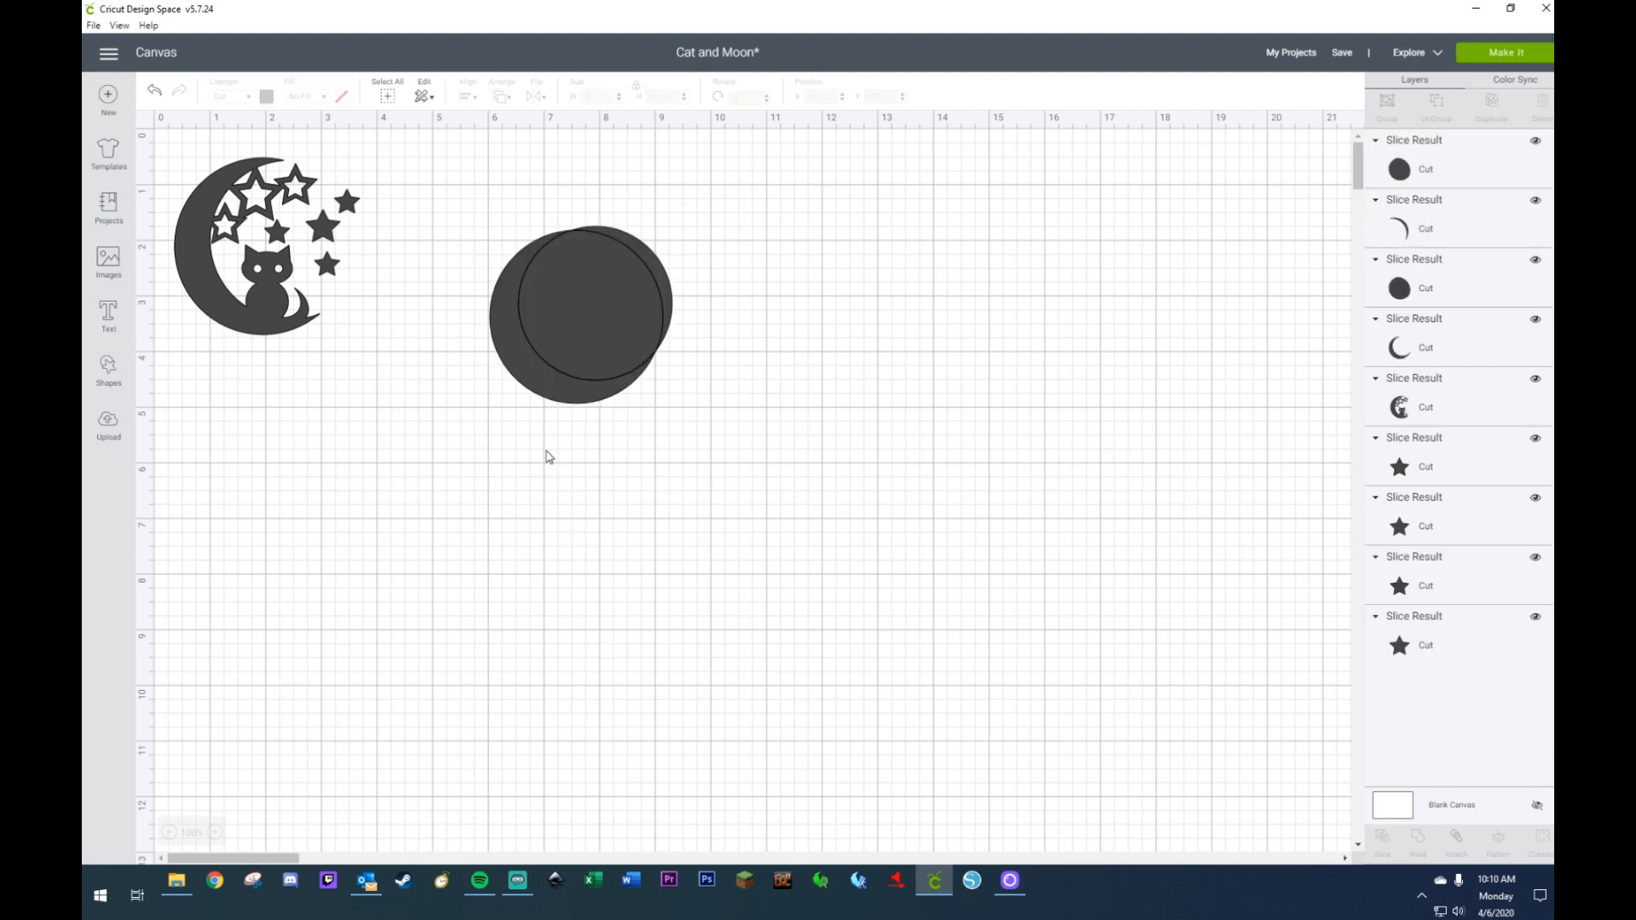
{"action": "left_click_drag", "start_coordinate": [531, 399], "coordinate": [439, 570]}
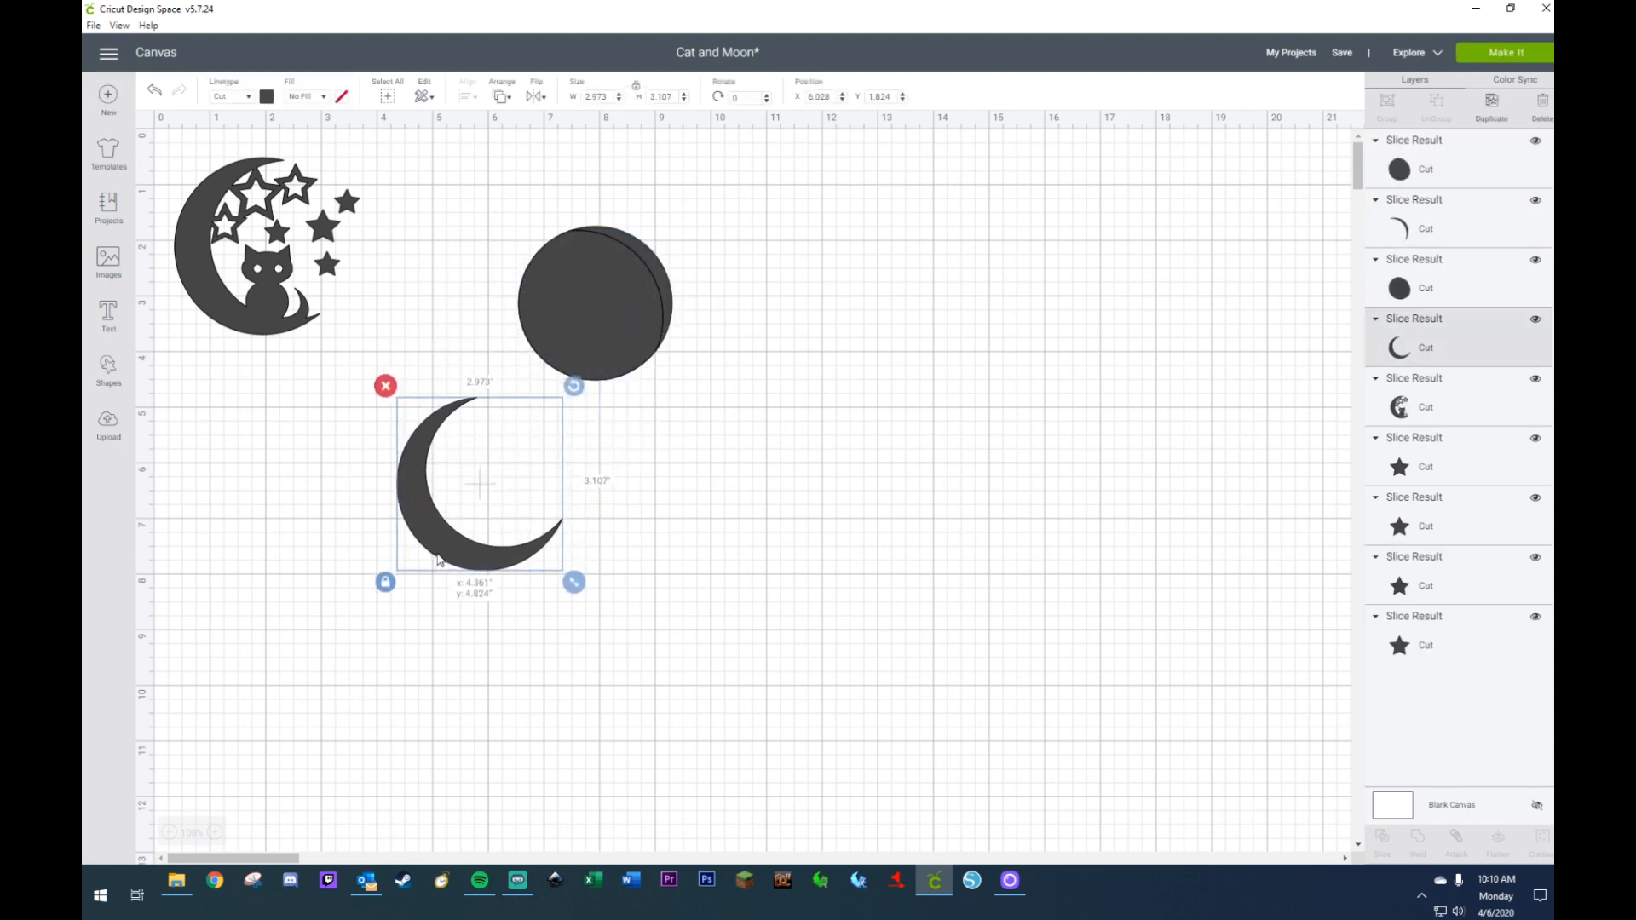
- Delete the three leftover slice pieces and move the crescent to about X 6.78, Y 3.32 in
{"action": "left_click_drag", "start_coordinate": [519, 176], "coordinate": [688, 376]}
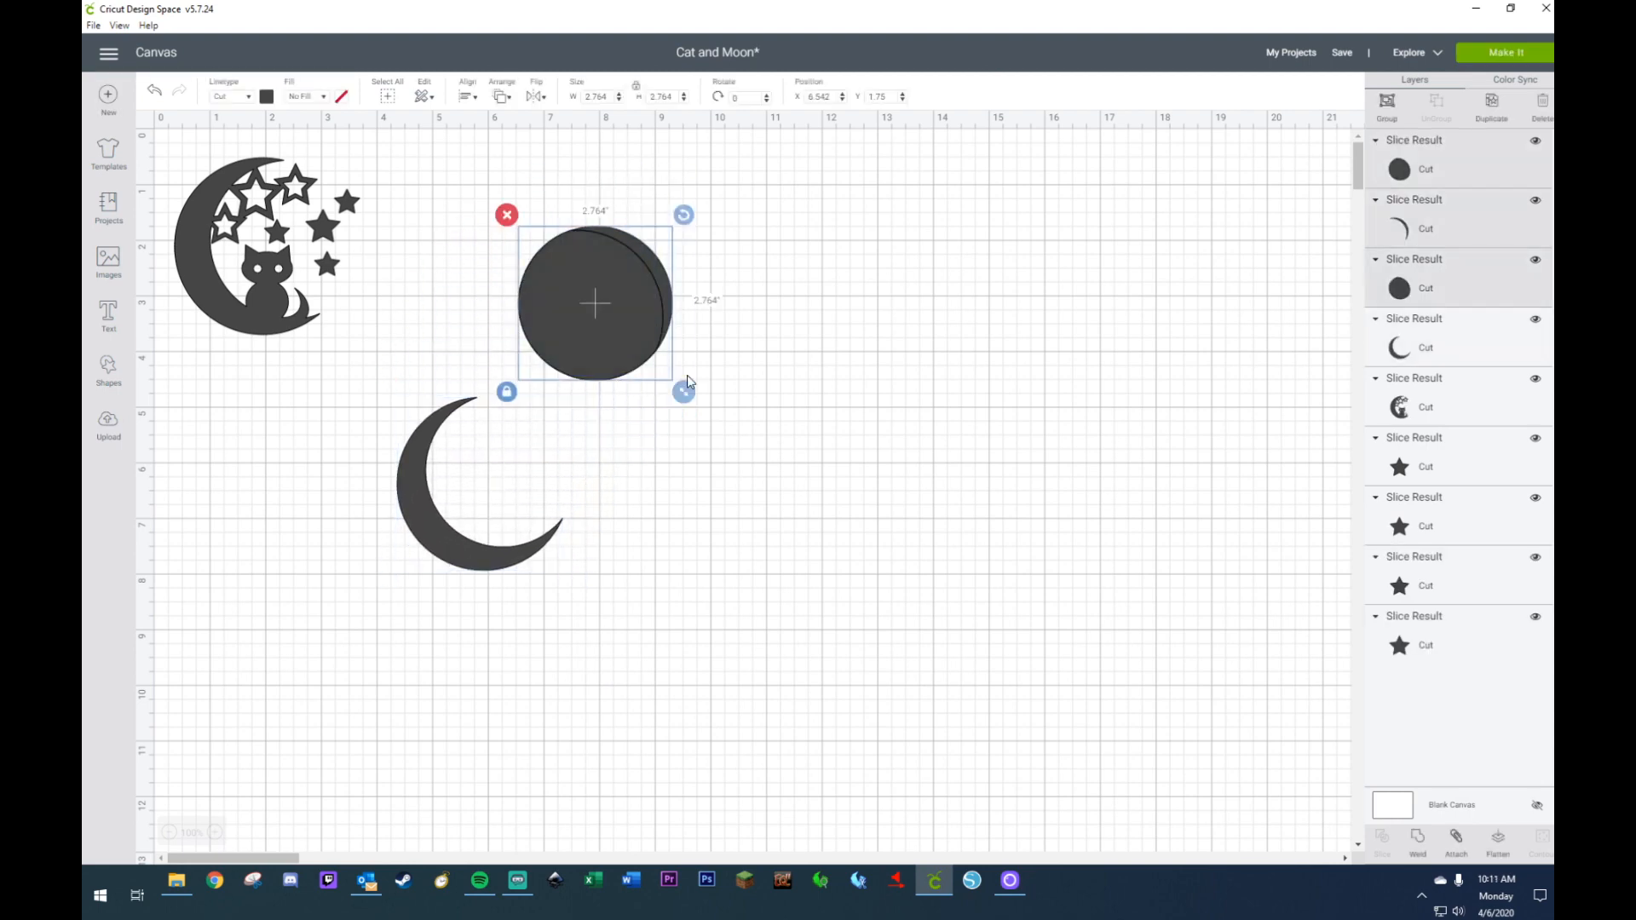
{"action": "key", "text": "Delete"}
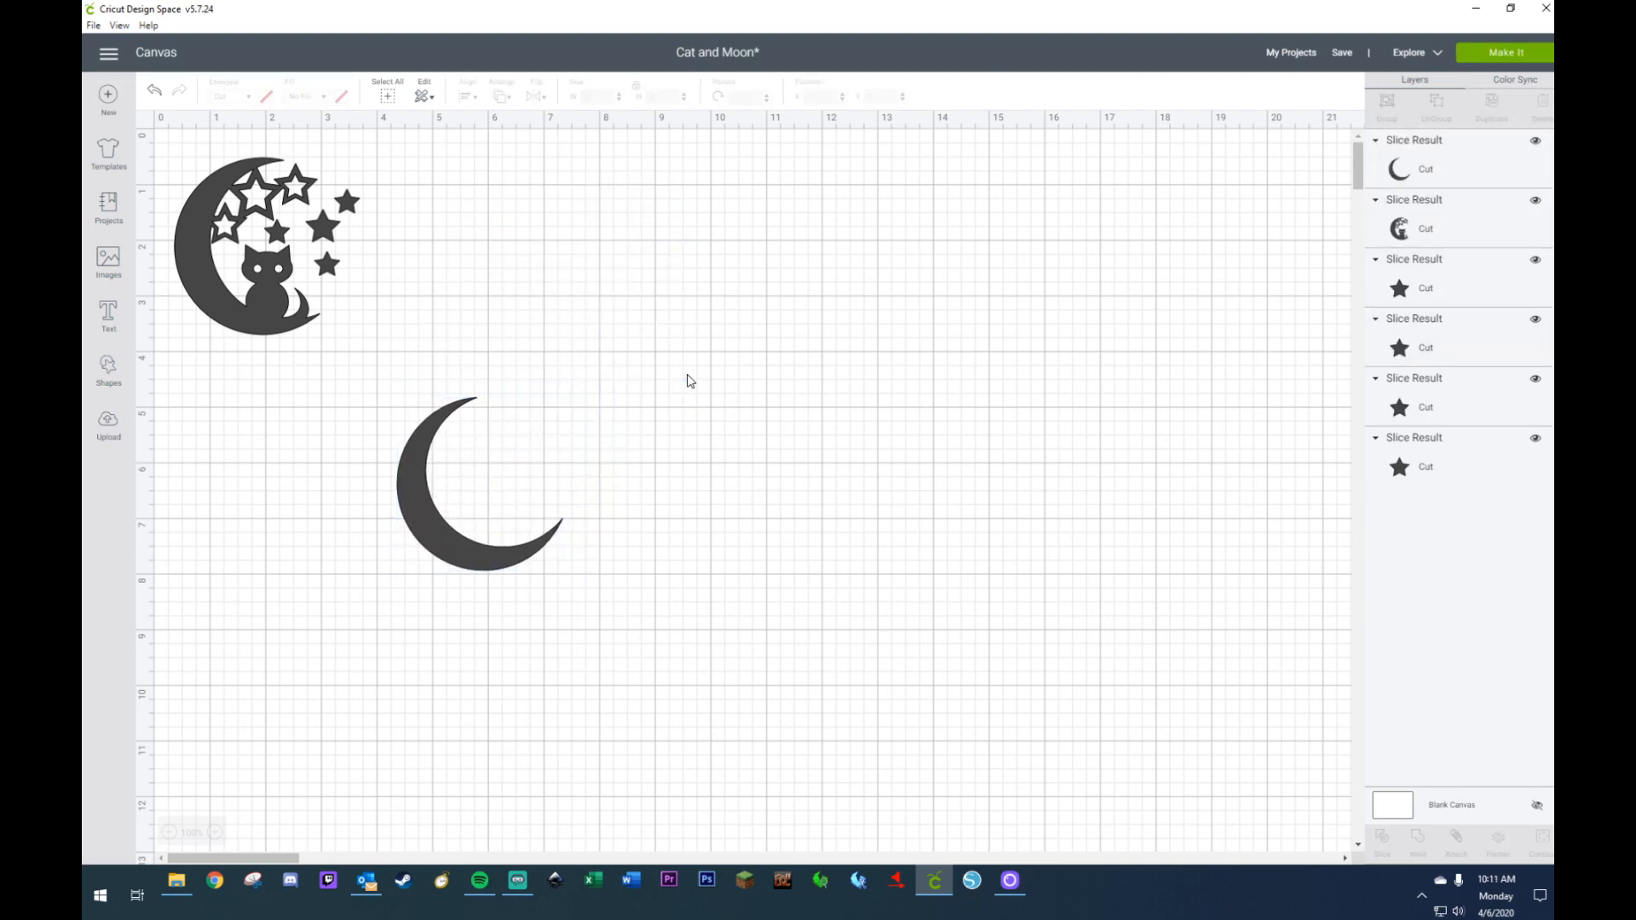
{"action": "left_click", "coordinate": [467, 549]}
{"action": "left_click_drag", "start_coordinate": [467, 549], "coordinate": [601, 466]}
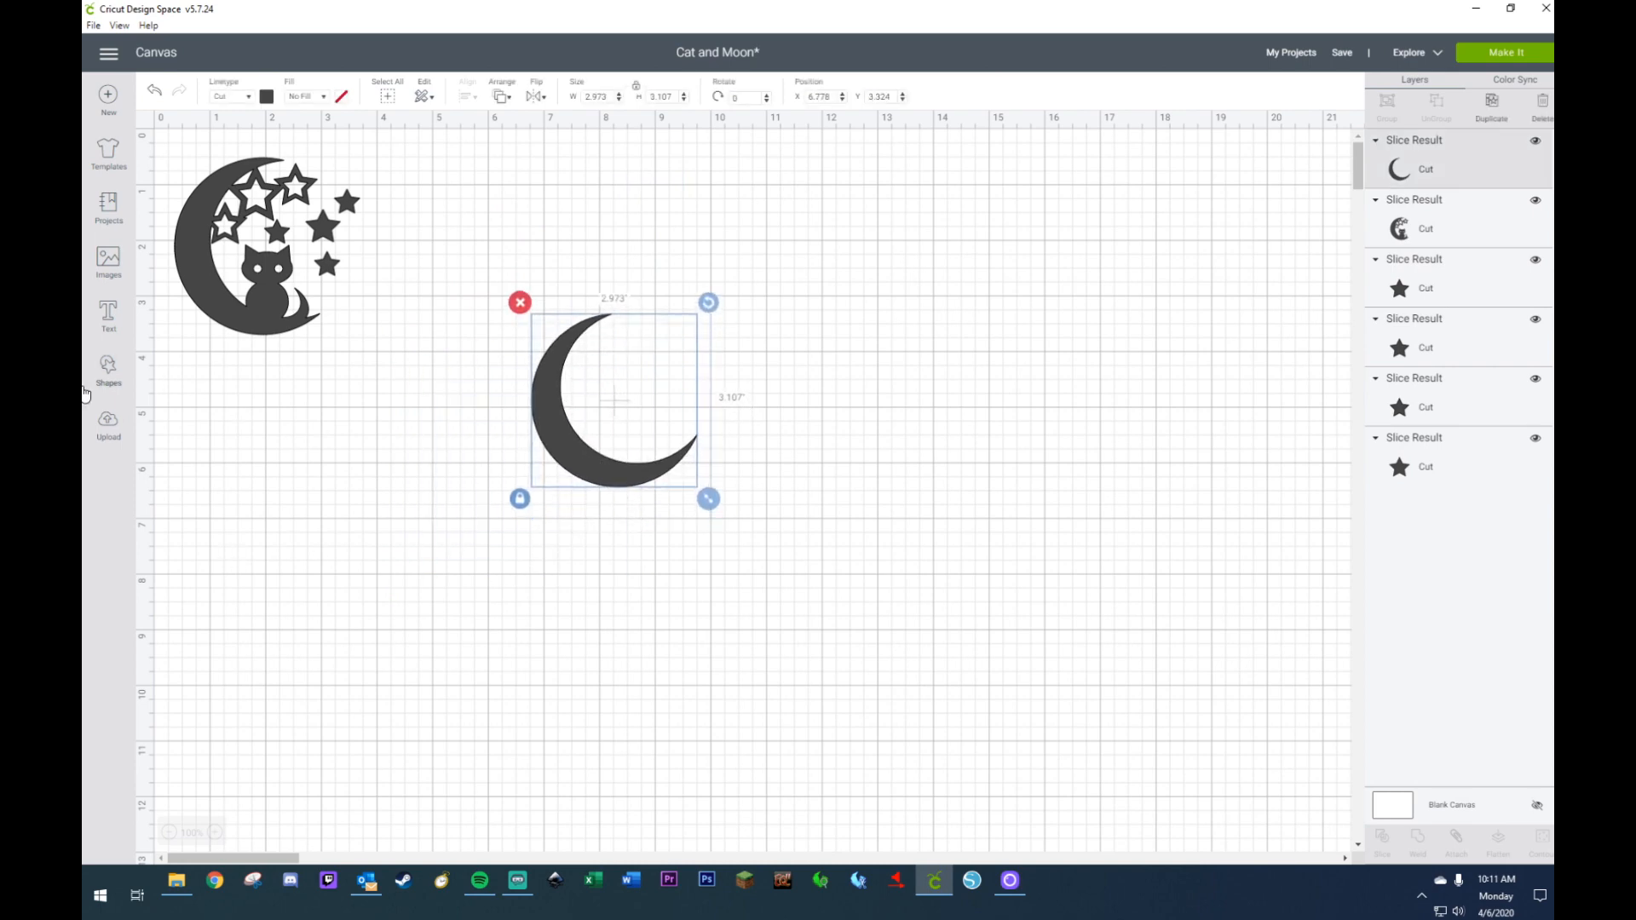
- Add two circles and place them one above the other in the empty area to the right of the crescent
{"action": "left_click", "coordinate": [106, 373]}
{"action": "left_click", "coordinate": [227, 269]}
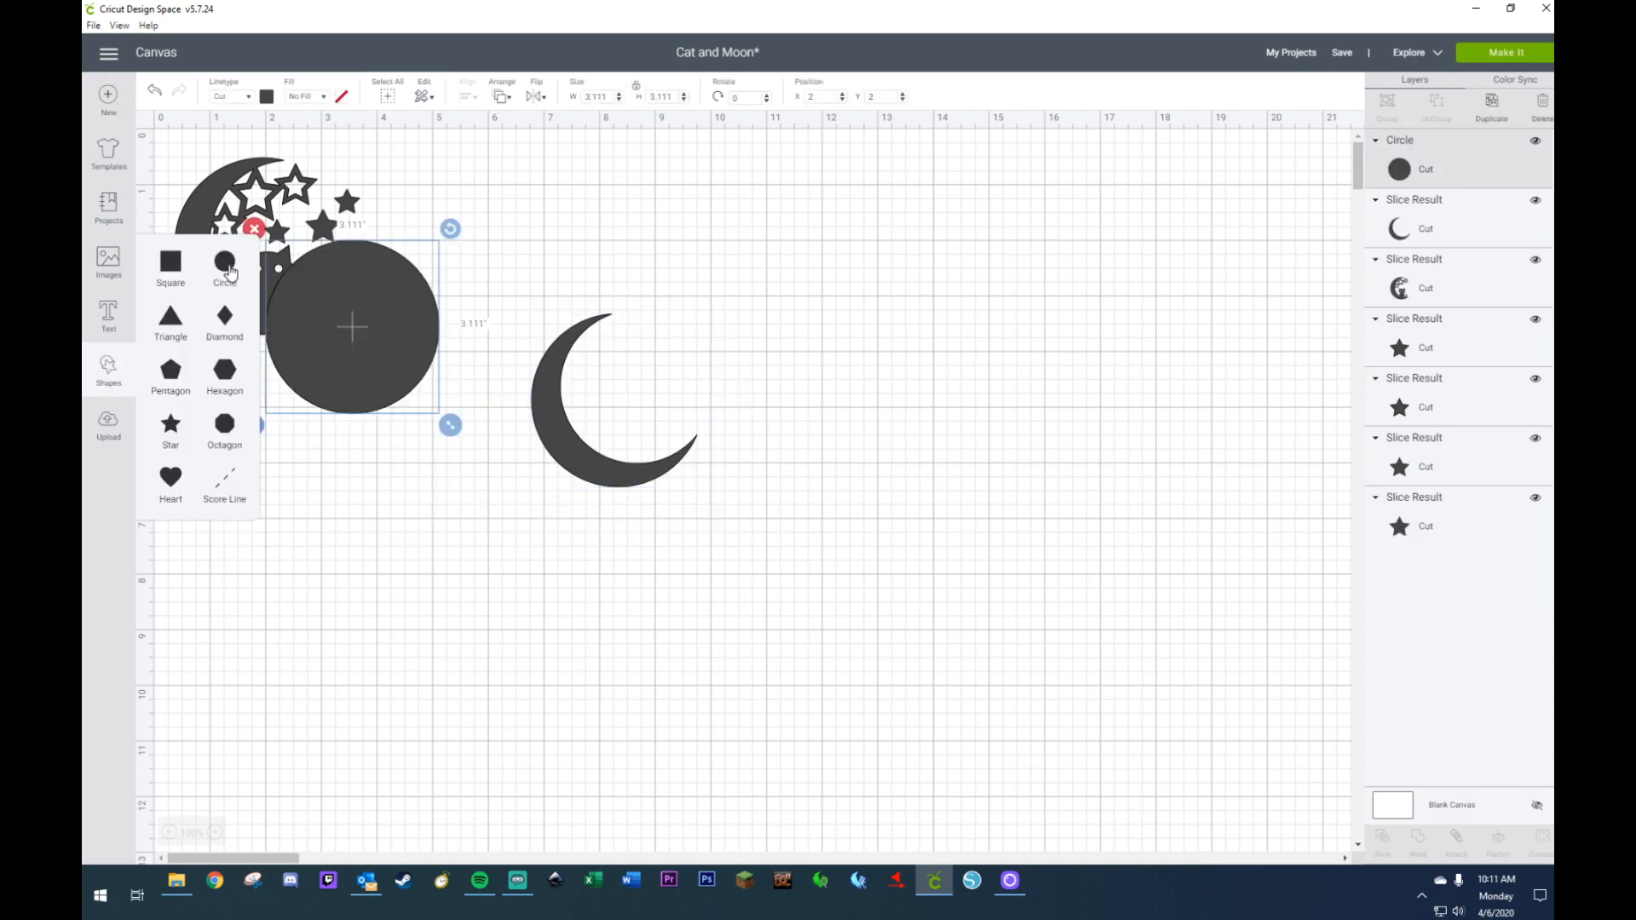
{"action": "left_click", "coordinate": [227, 269]}
{"action": "left_click_drag", "start_coordinate": [389, 310], "coordinate": [975, 305]}
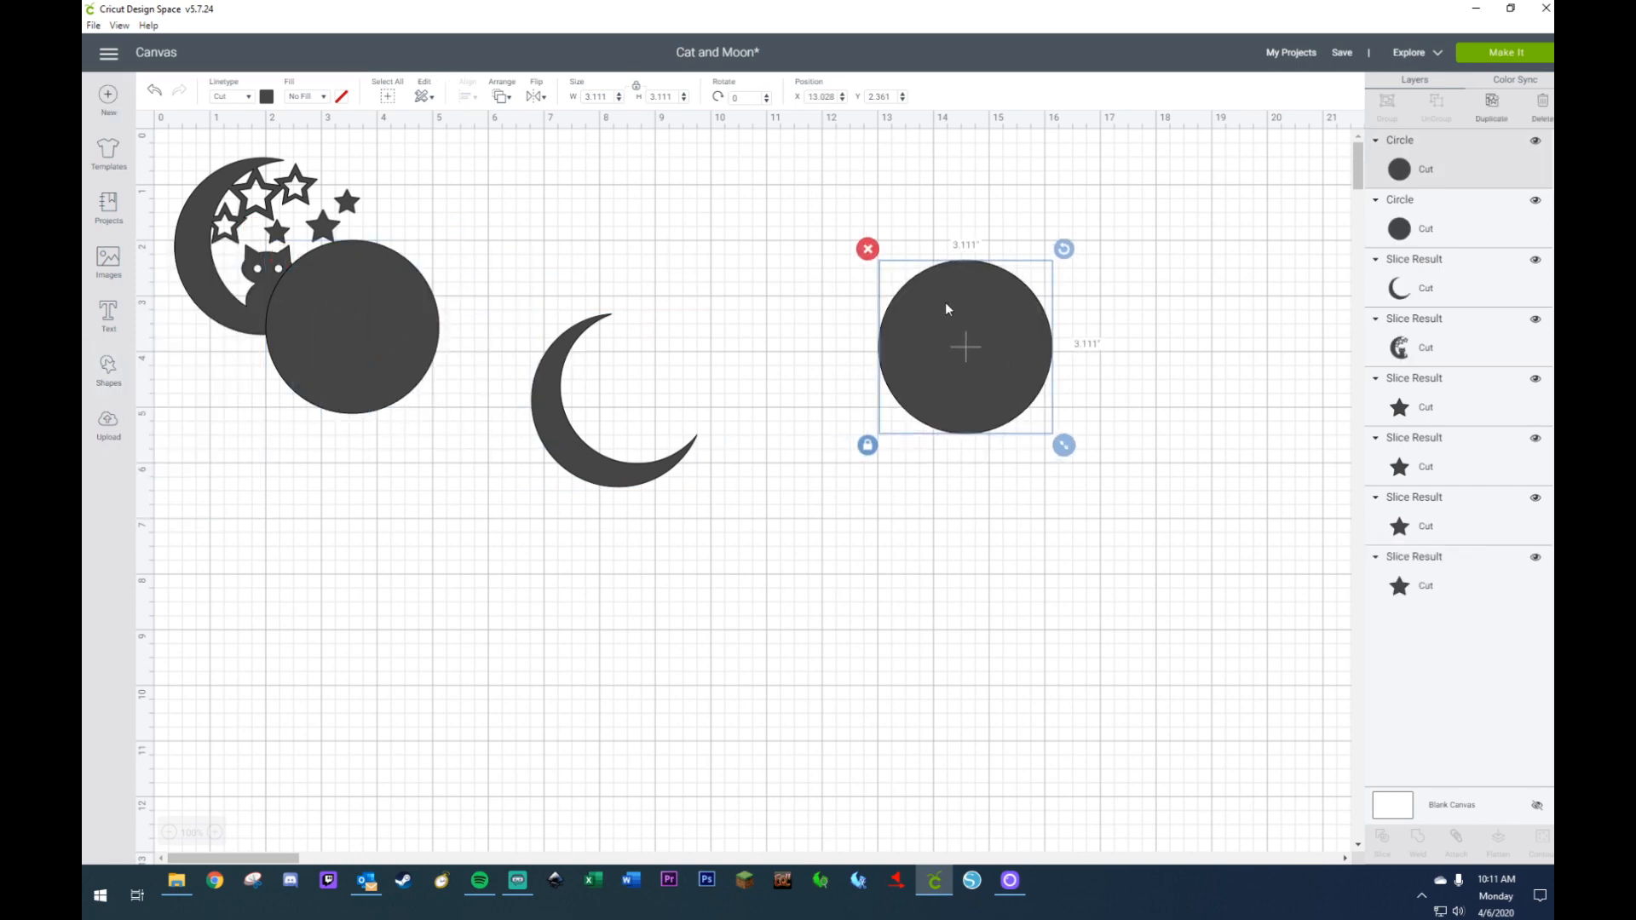
{"action": "left_click_drag", "start_coordinate": [389, 347], "coordinate": [998, 543]}
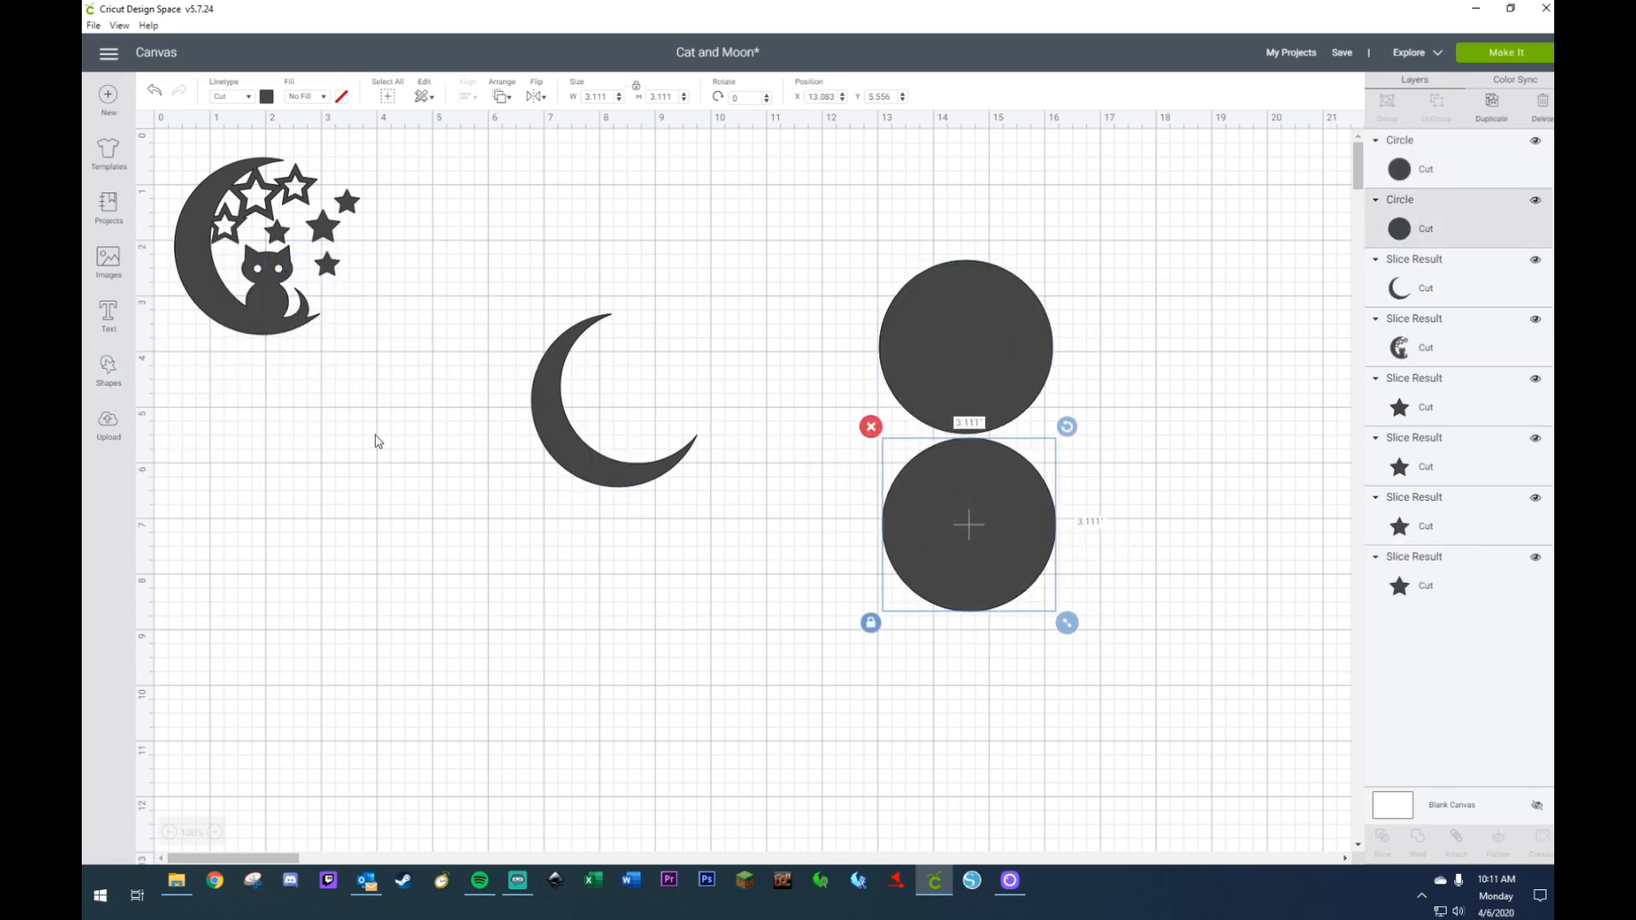
- Add two triangles and move them together to the empty area below the cat and moon design
{"action": "left_click", "coordinate": [108, 372]}
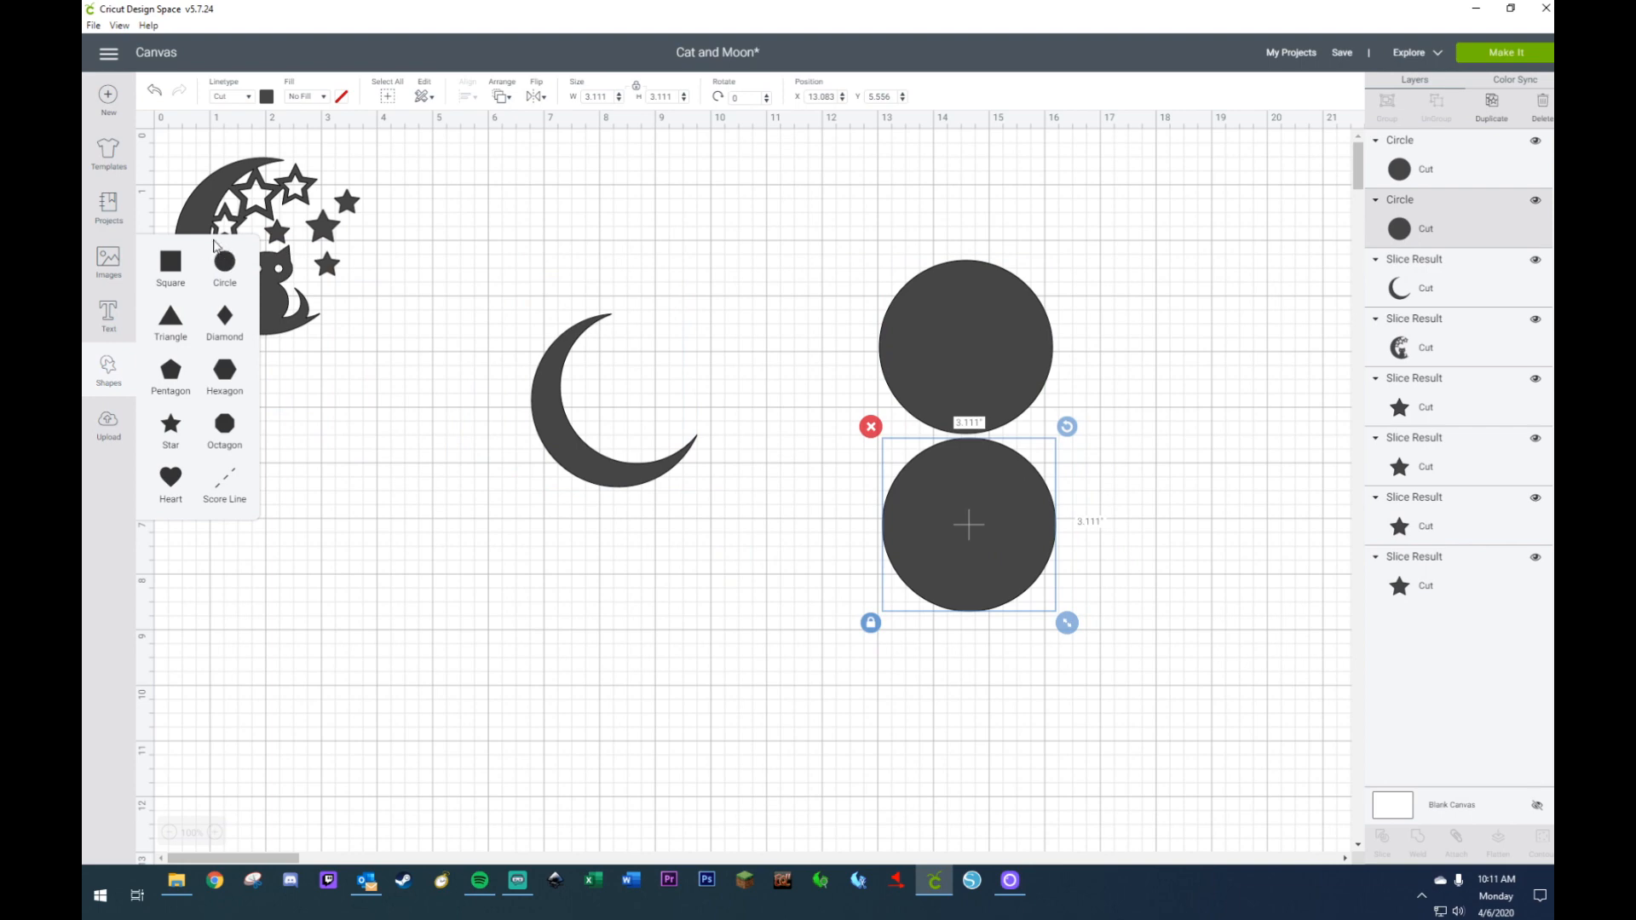
{"action": "left_click", "coordinate": [169, 331]}
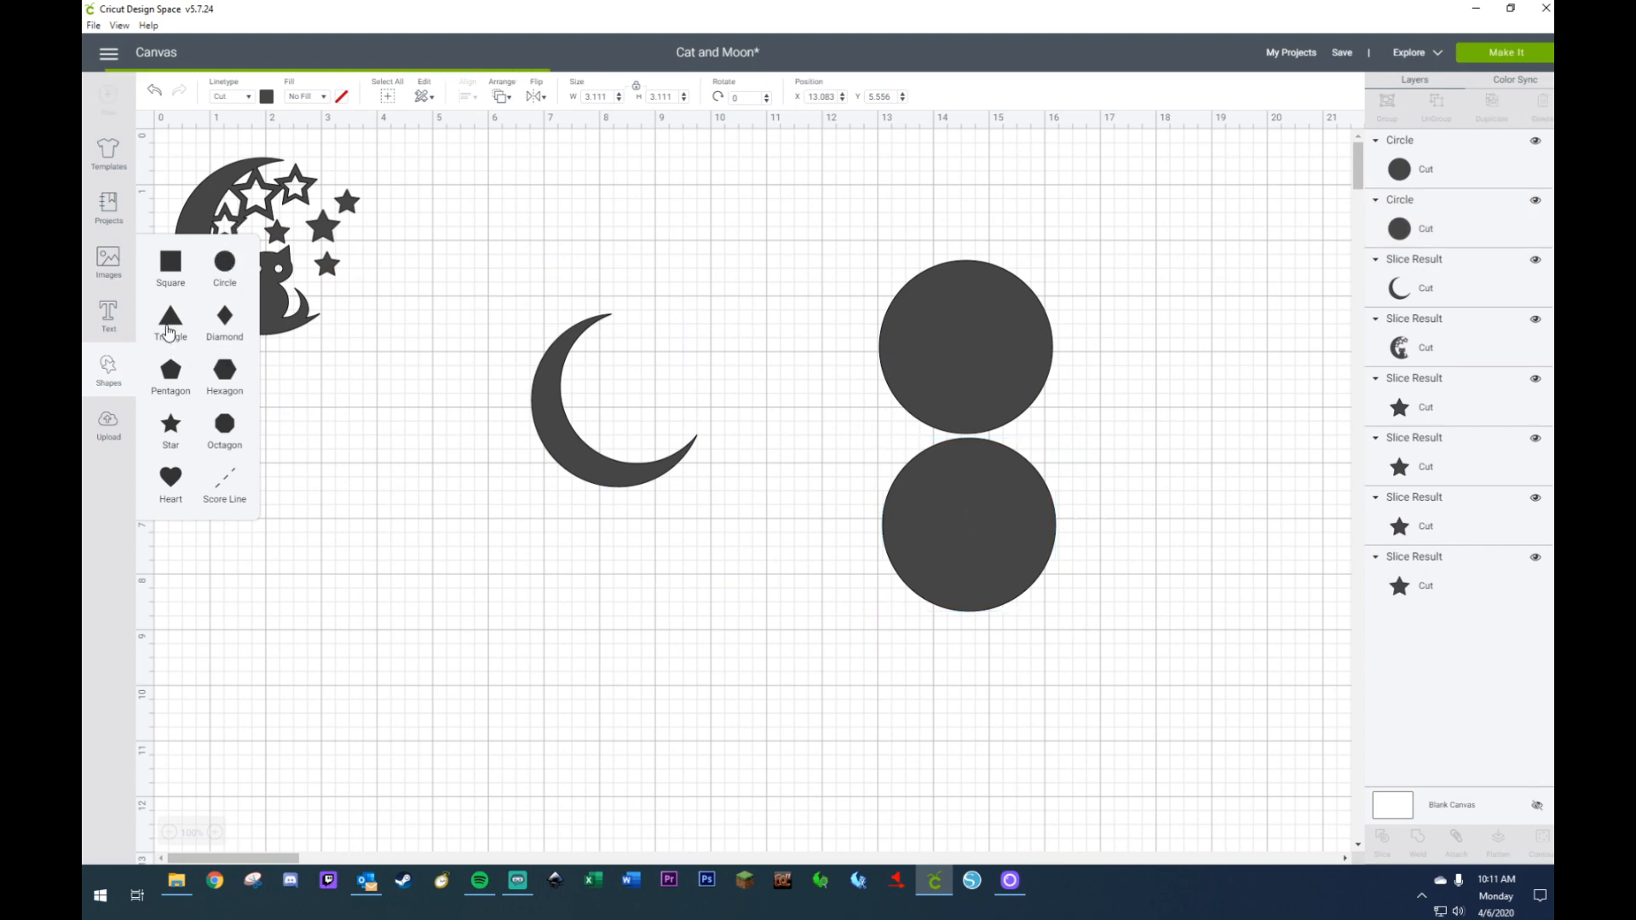
{"action": "left_click", "coordinate": [170, 324]}
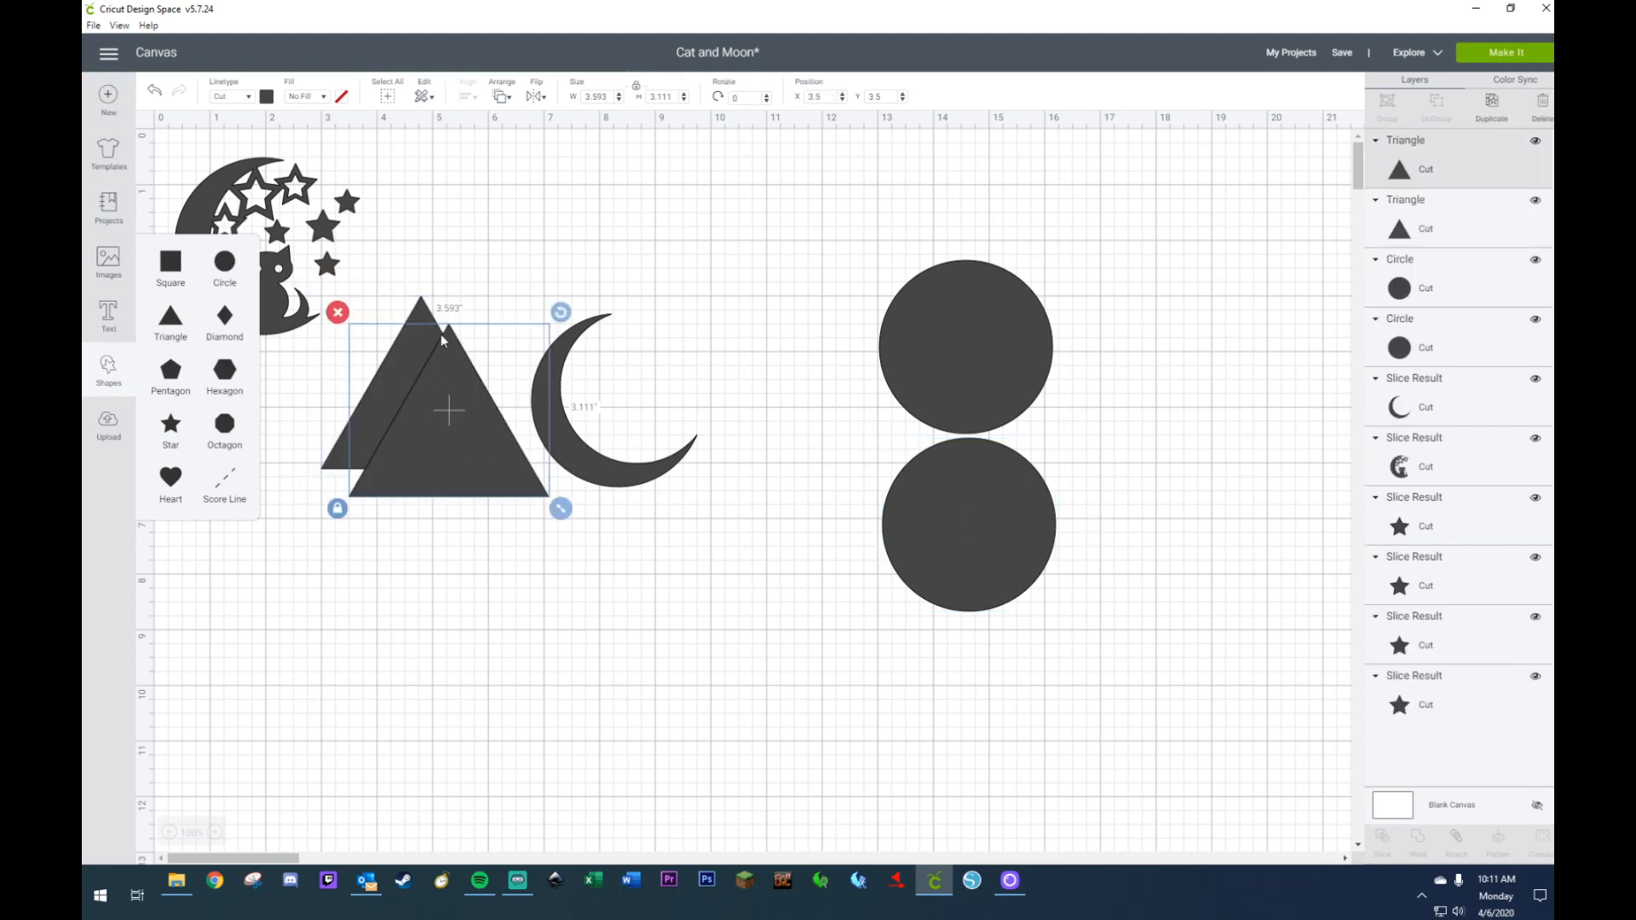
{"action": "left_click_drag", "start_coordinate": [458, 264], "coordinate": [323, 538]}
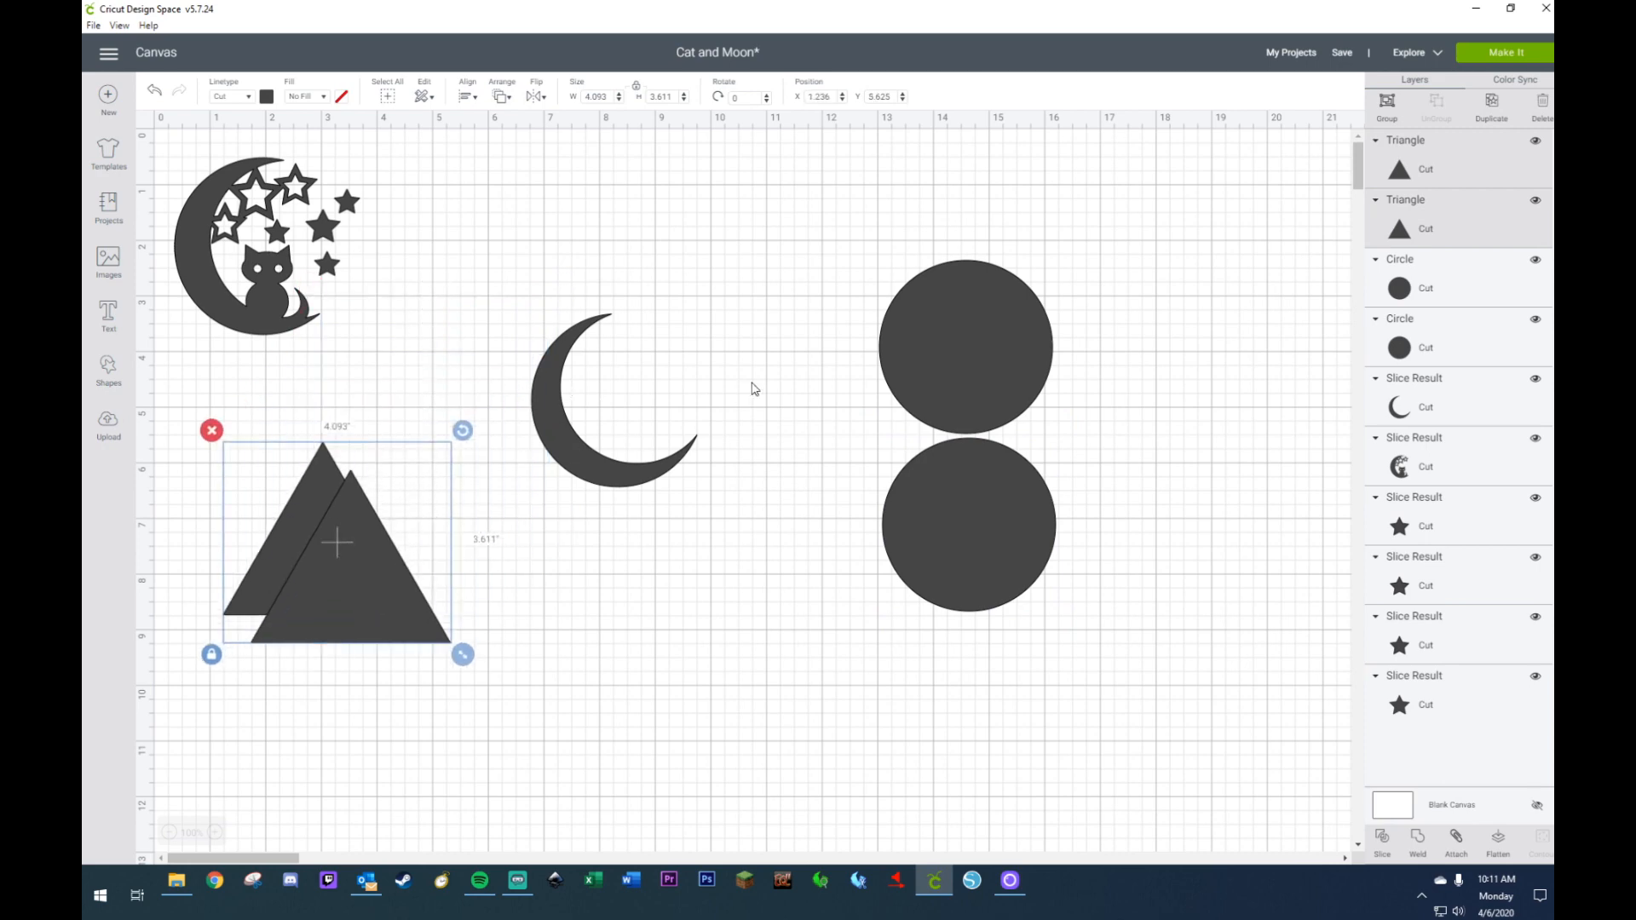
- Stretch the upper circle into an oval about 3.69 by 2.79 in and move the lower circle up to overlap it
{"action": "left_click", "coordinate": [958, 381]}
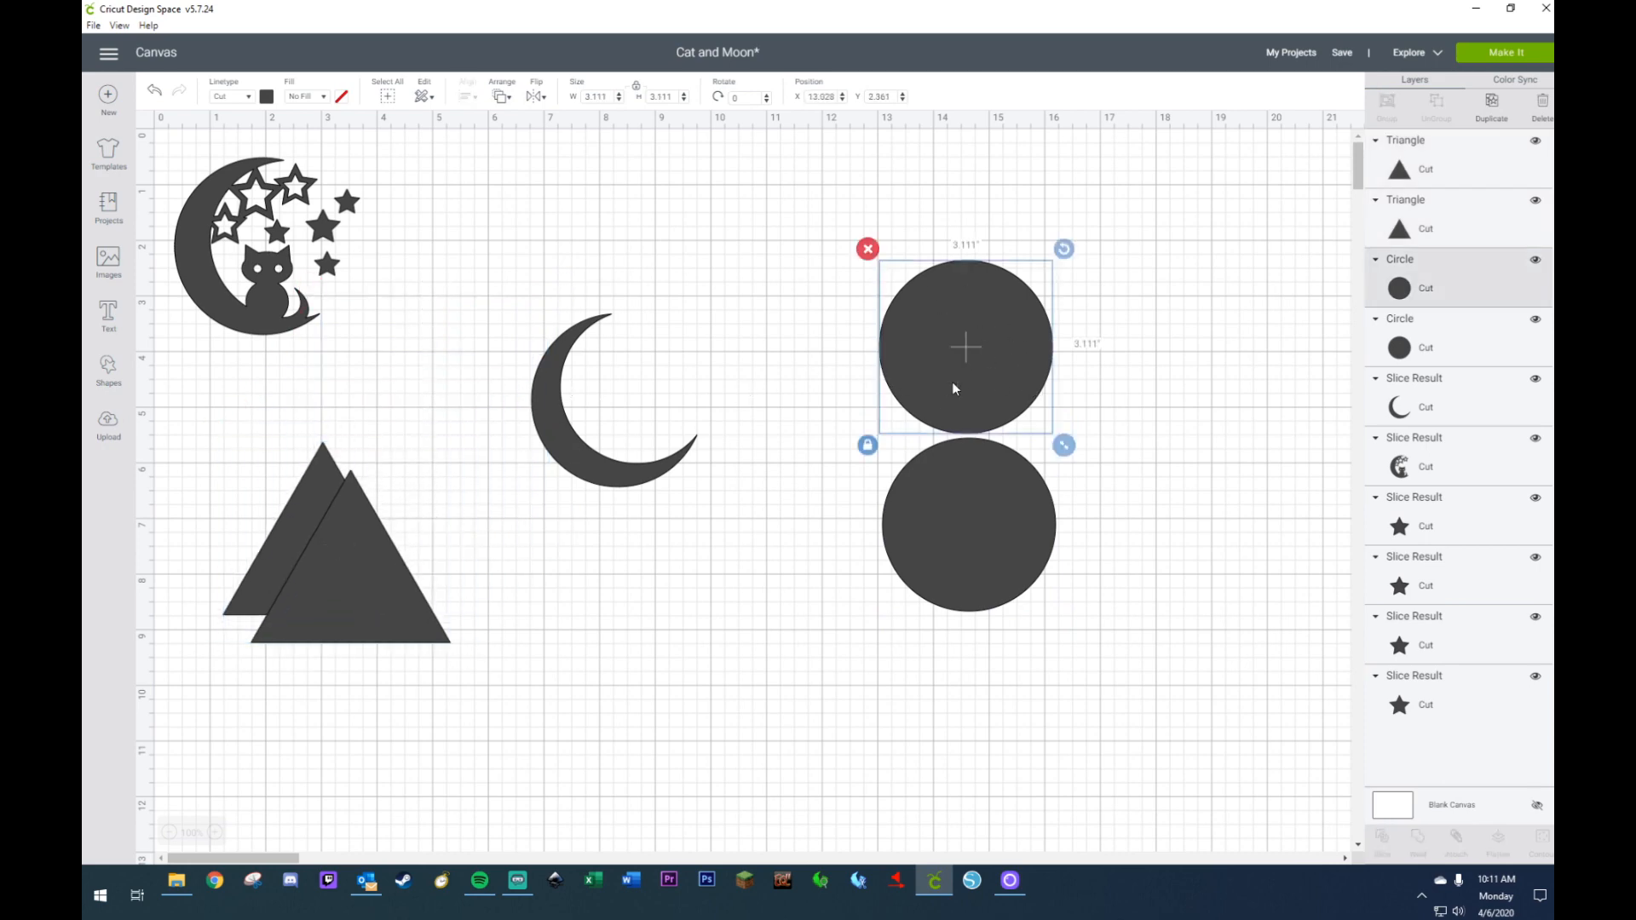
{"action": "left_click", "coordinate": [868, 445]}
{"action": "left_click_drag", "start_coordinate": [1073, 450], "coordinate": [1100, 429]}
{"action": "left_click", "coordinate": [1099, 492]}
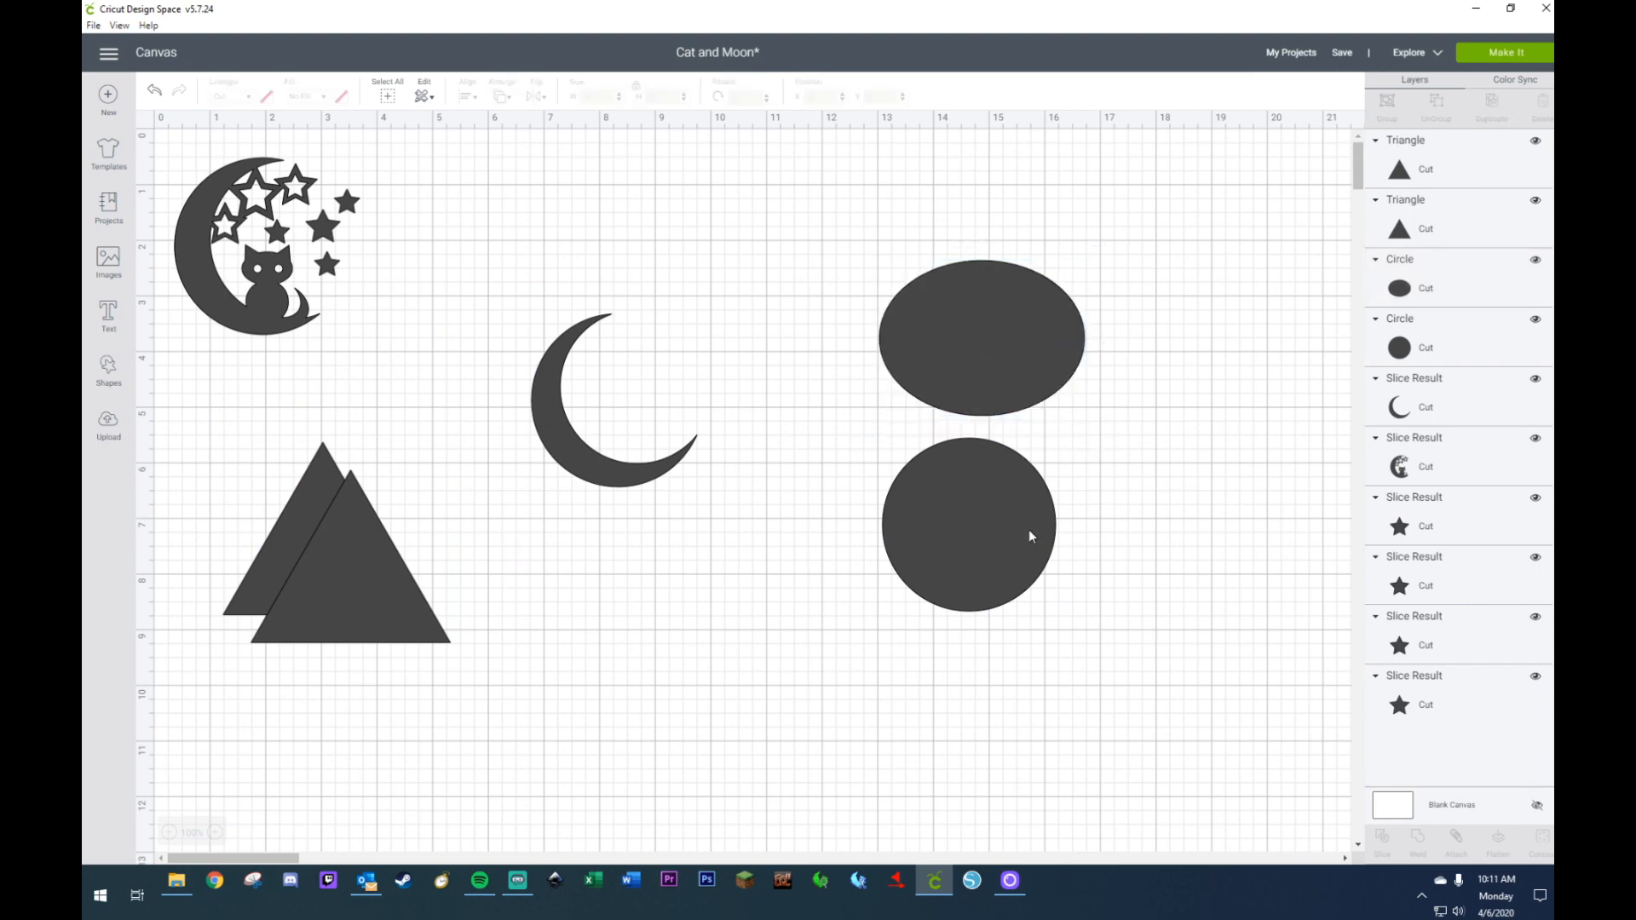
{"action": "left_click", "coordinate": [976, 511]}
{"action": "left_click_drag", "start_coordinate": [977, 515], "coordinate": [990, 464]}
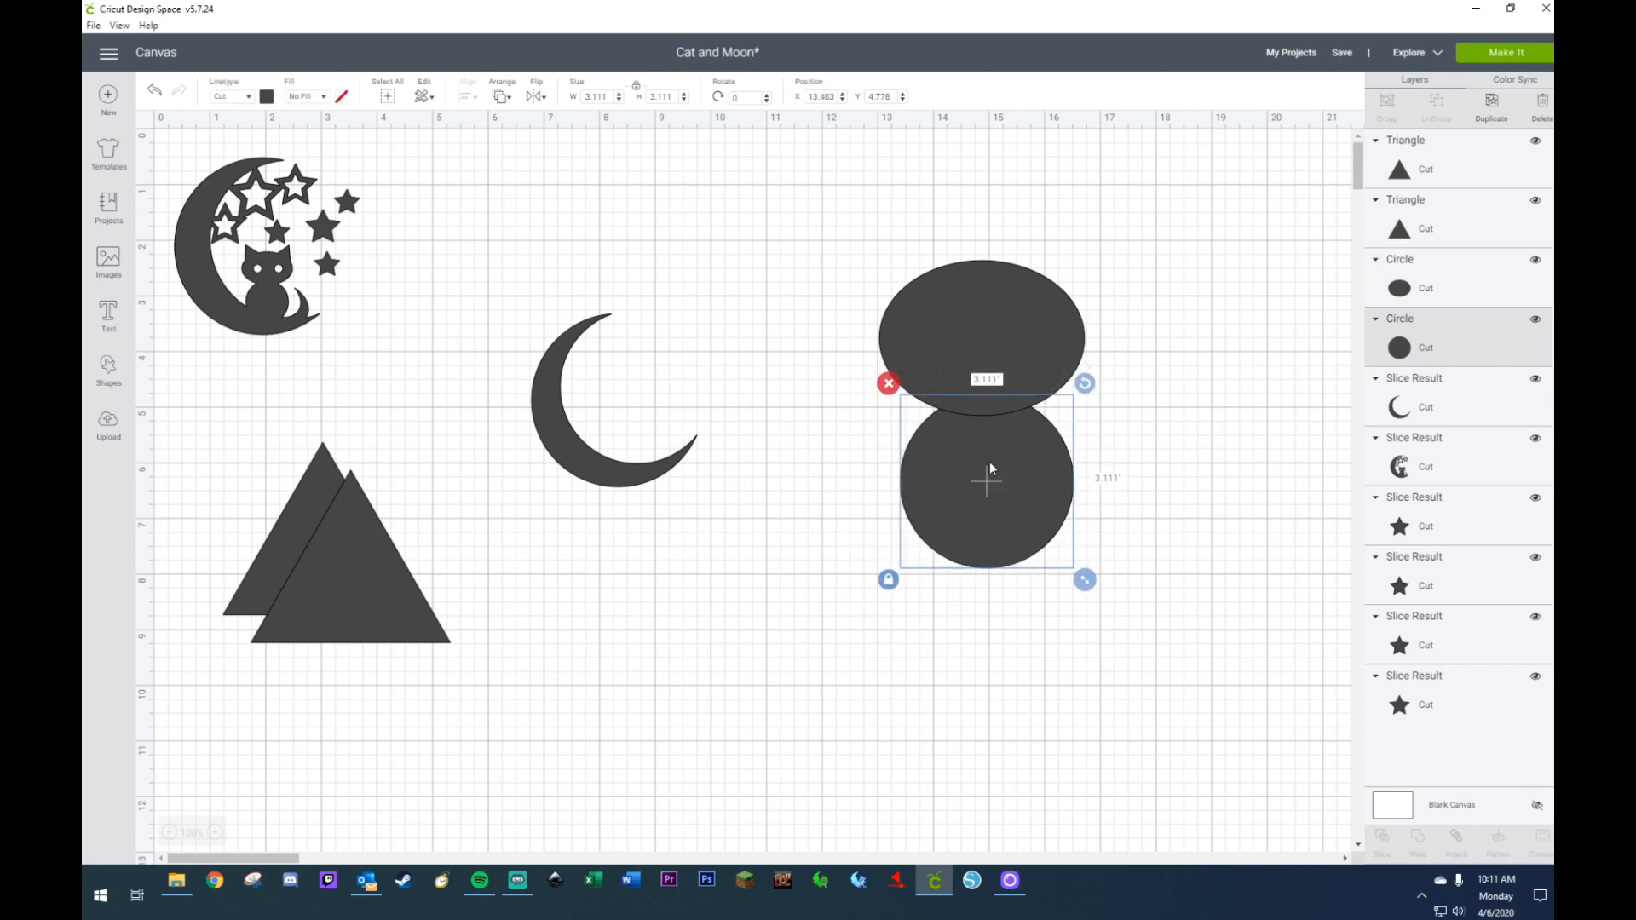
- Shrink the oval for the cat's head to about 3.39 by 2.61 in
{"action": "left_click_drag", "start_coordinate": [840, 235], "coordinate": [1062, 559]}
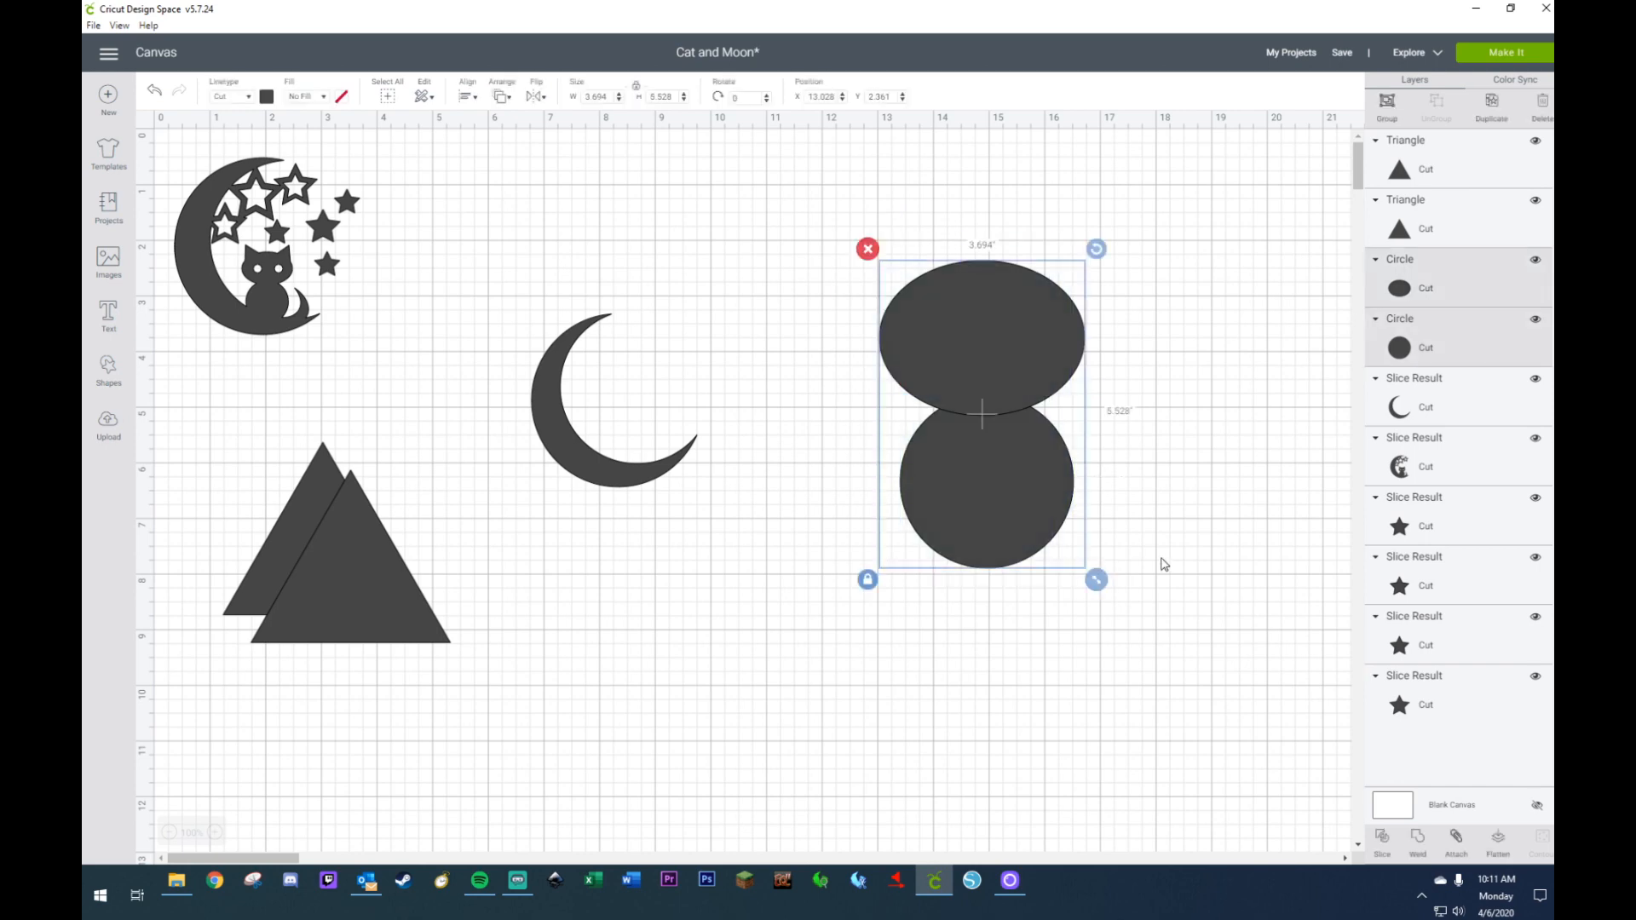
{"action": "left_click", "coordinate": [866, 274]}
{"action": "left_click", "coordinate": [946, 331]}
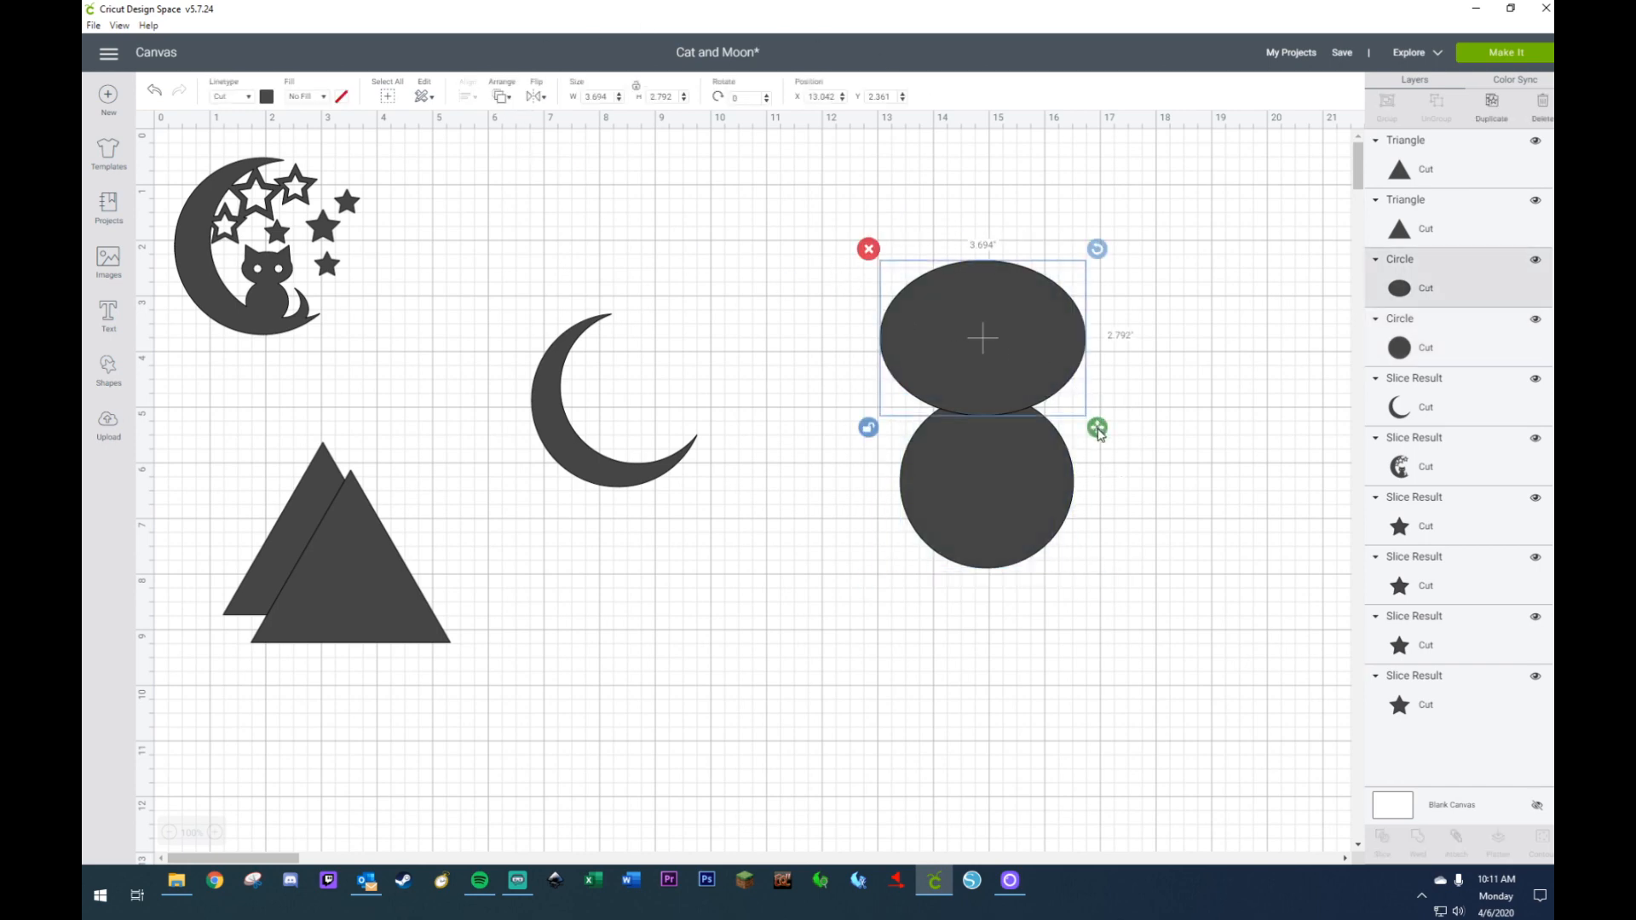
{"action": "left_click_drag", "start_coordinate": [1099, 435], "coordinate": [1082, 423]}
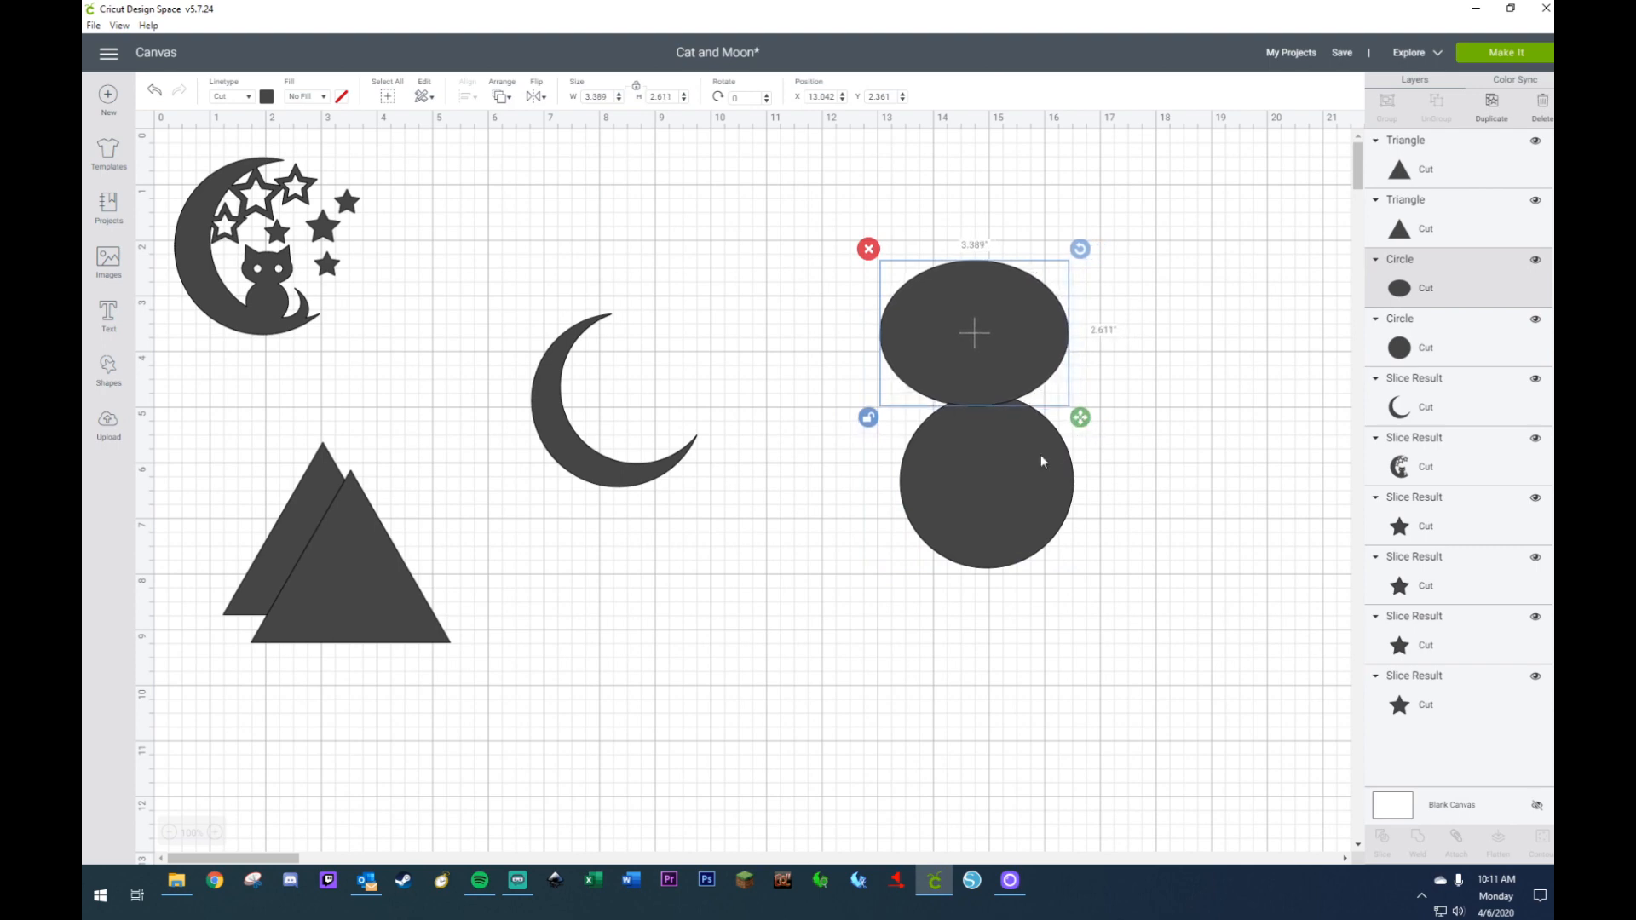
- Center the oval and the lower circle horizontally on each other
{"action": "left_click_drag", "start_coordinate": [821, 212], "coordinate": [1071, 458]}
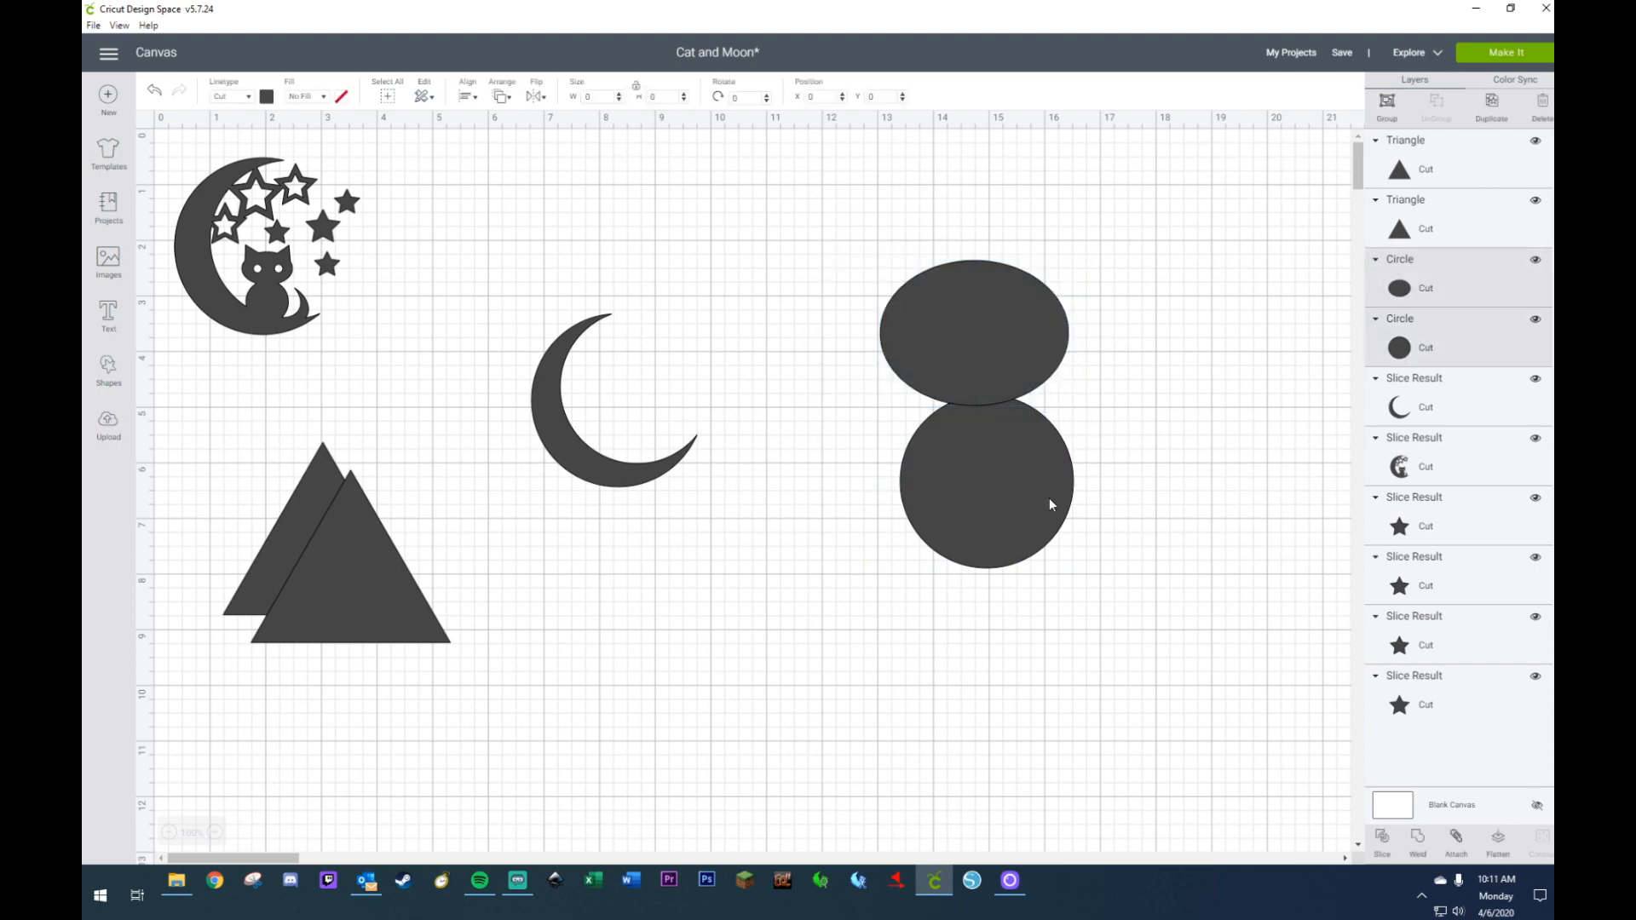
{"action": "left_click", "coordinate": [465, 97]}
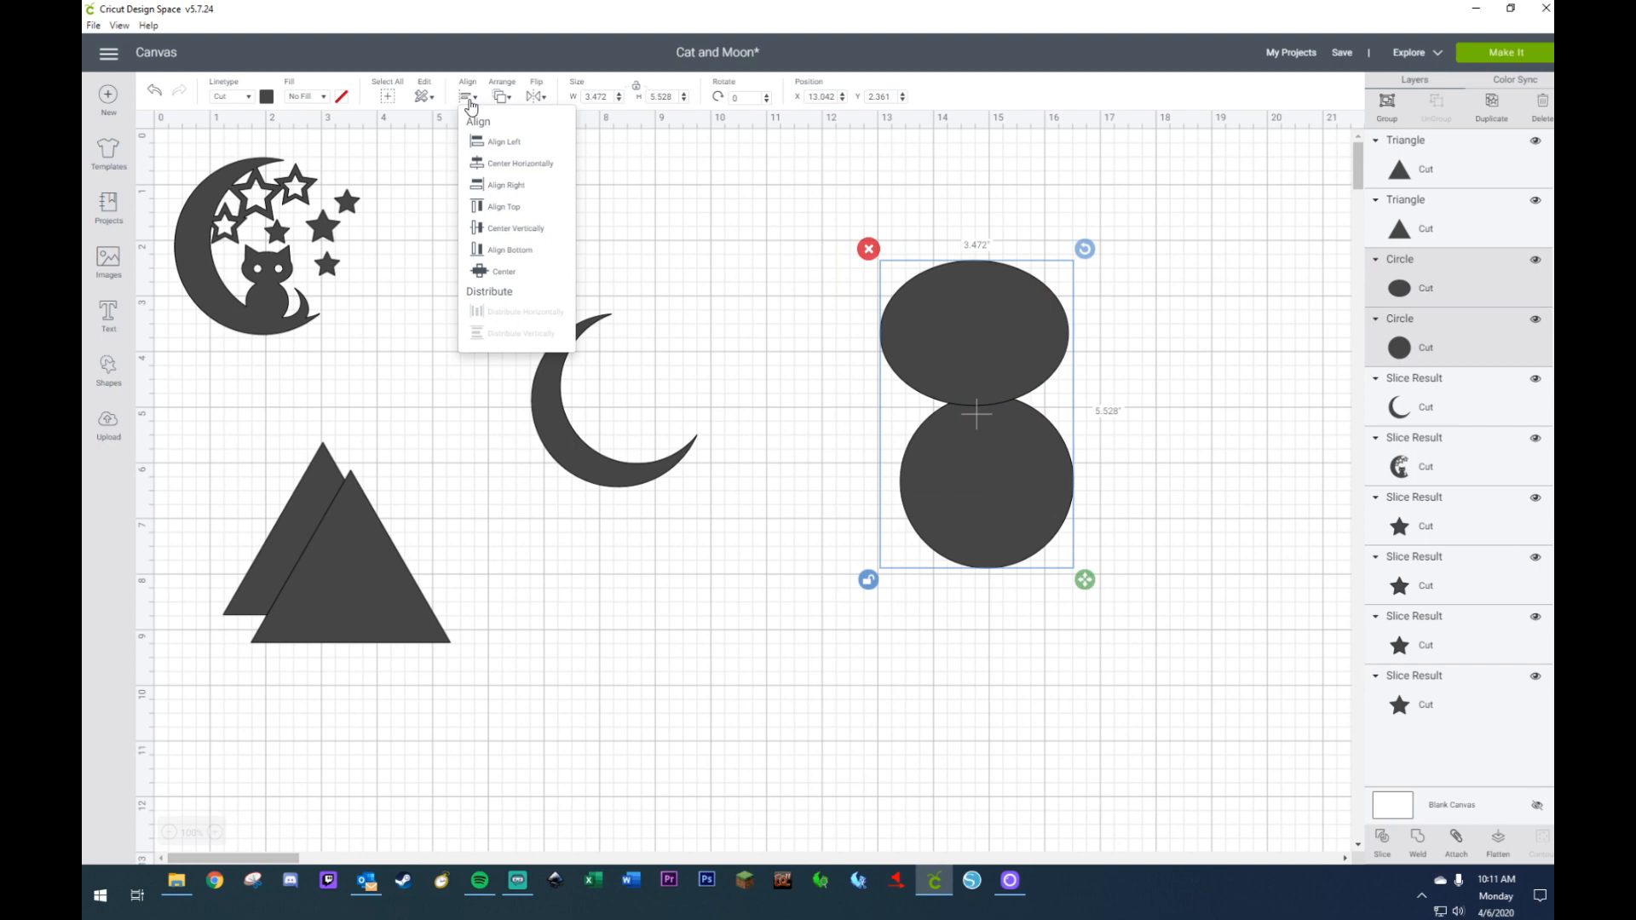
{"action": "left_click", "coordinate": [498, 171]}
{"action": "left_click", "coordinate": [610, 585]}
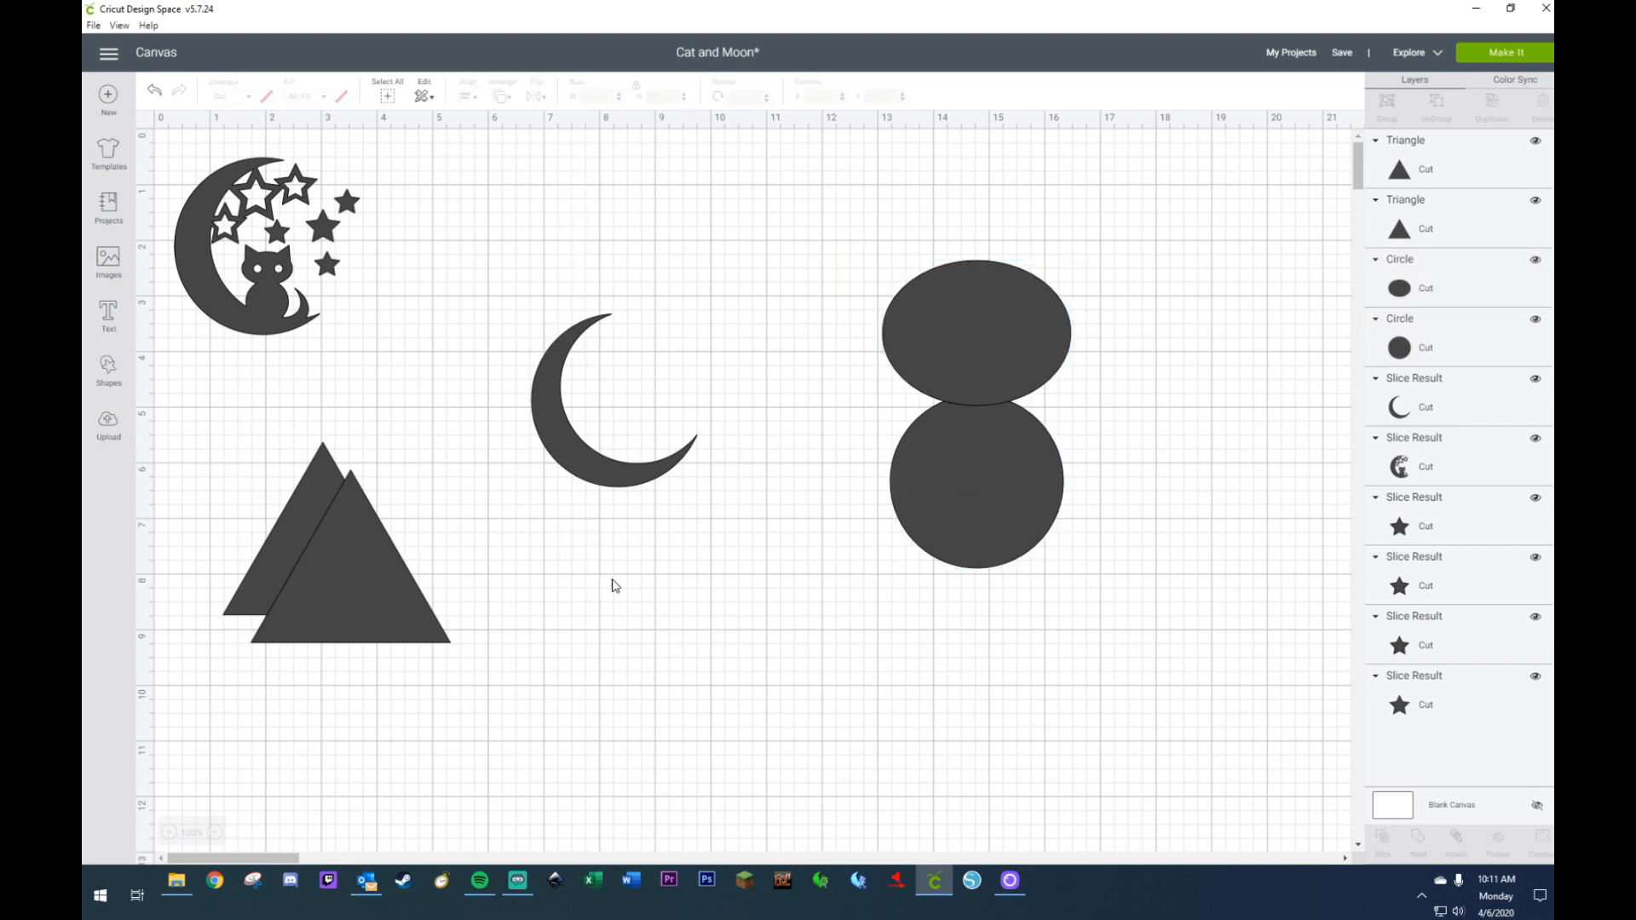
- Nudge the lower circle up to about Y 4.48 in so it overlaps the oval further
{"action": "left_click", "coordinate": [944, 494]}
{"action": "key", "text": "Up"}
{"action": "key", "text": "Up"}
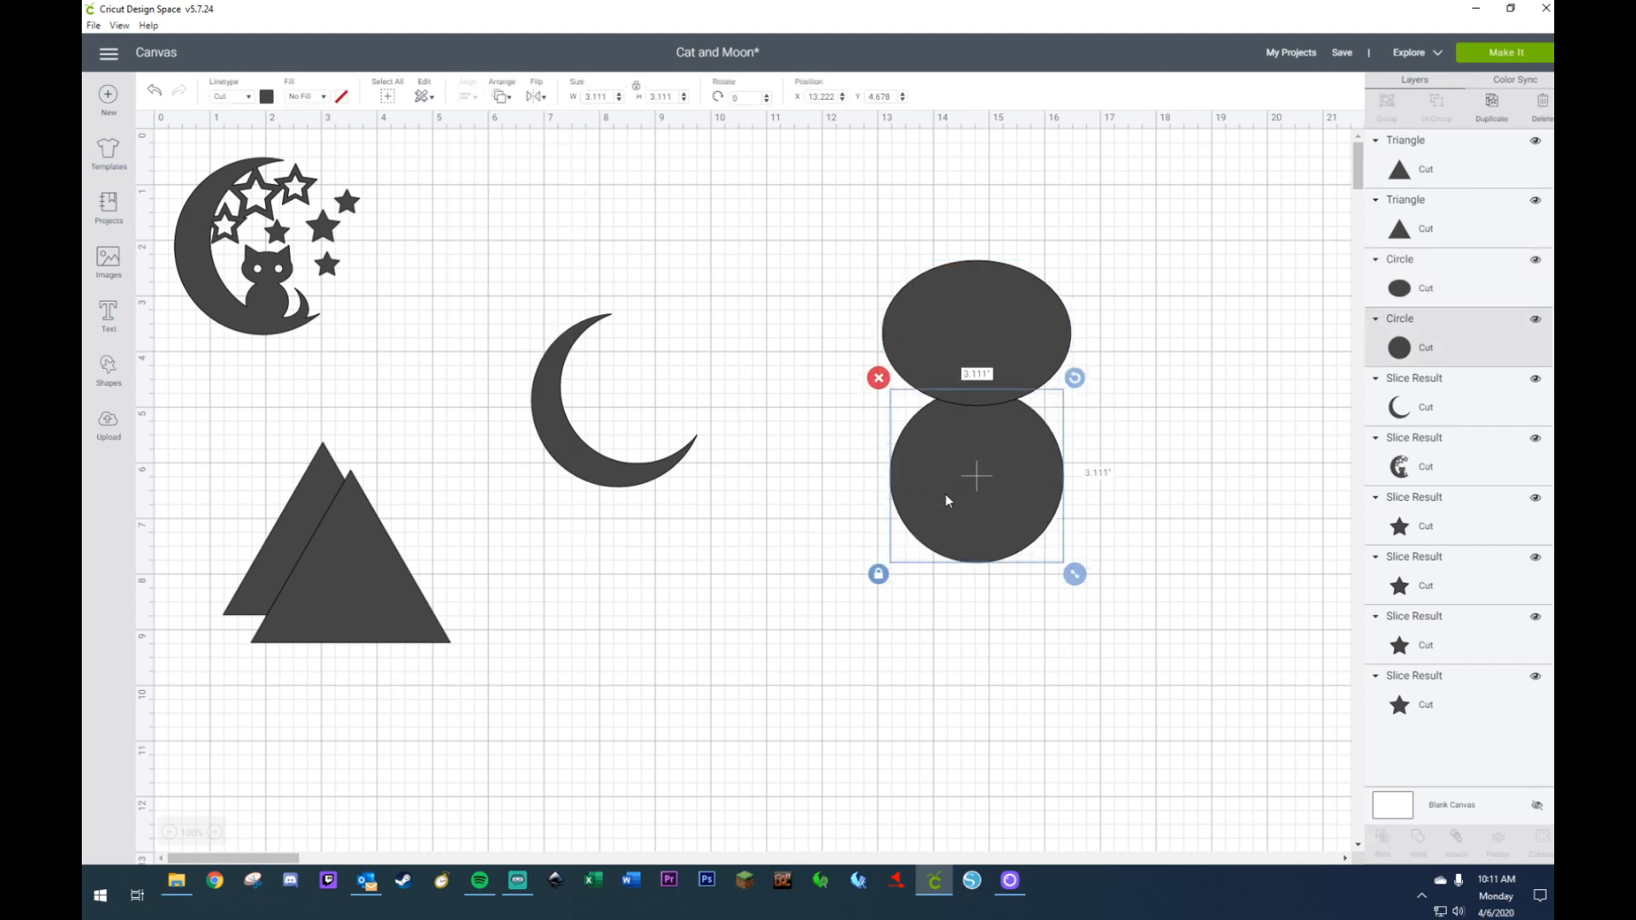
{"action": "key", "text": "Up"}
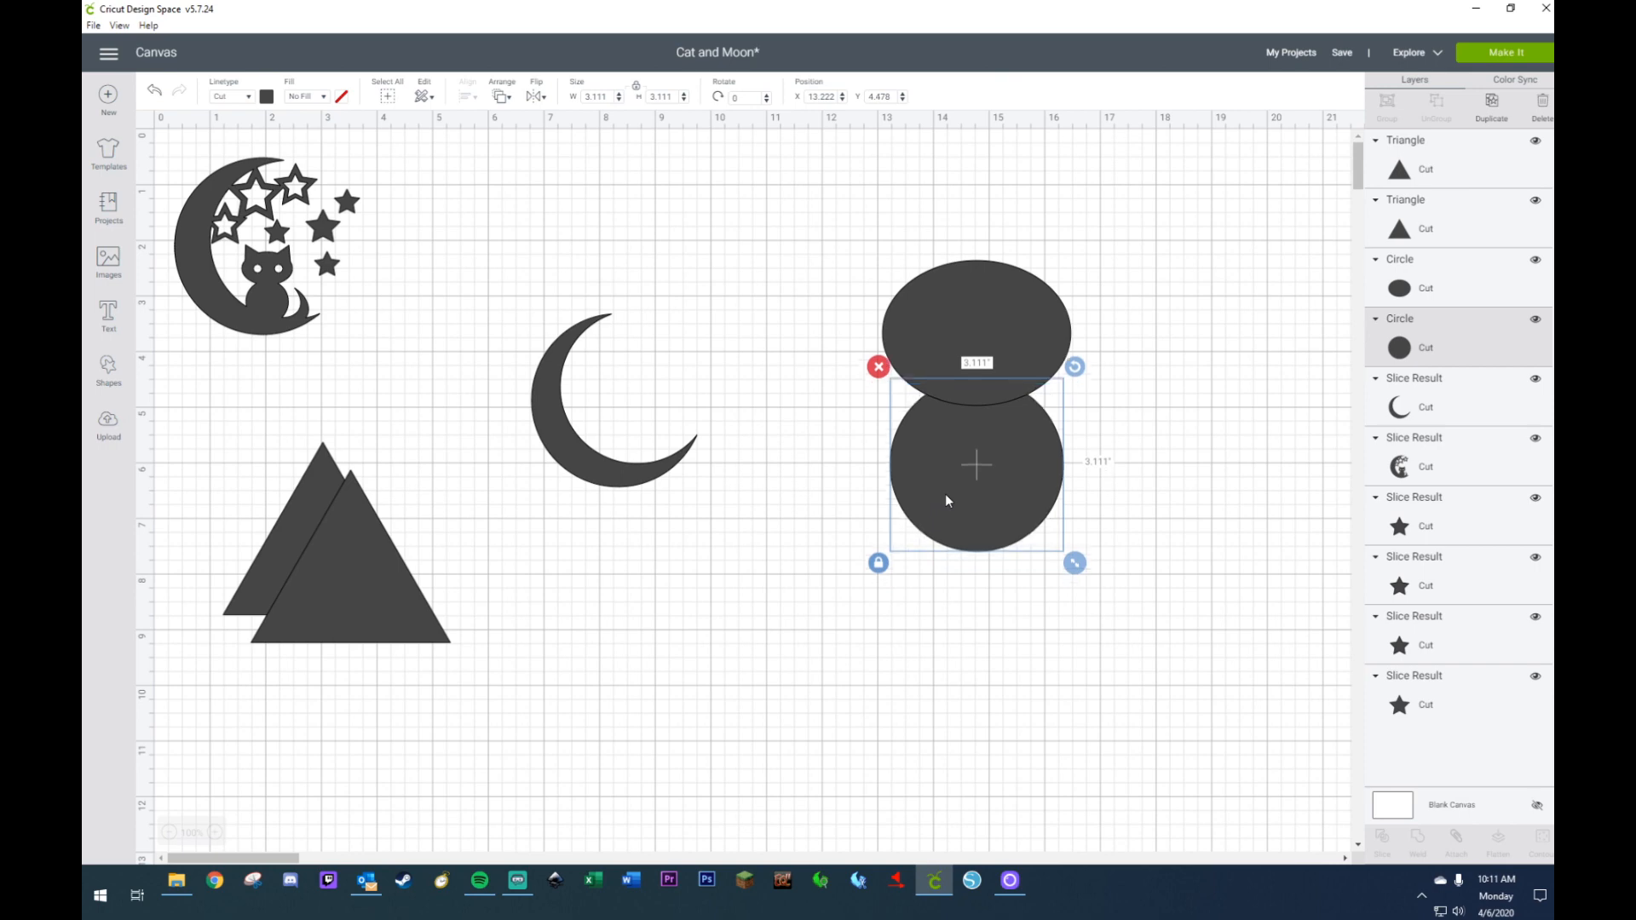
{"action": "left_click", "coordinate": [1038, 631]}
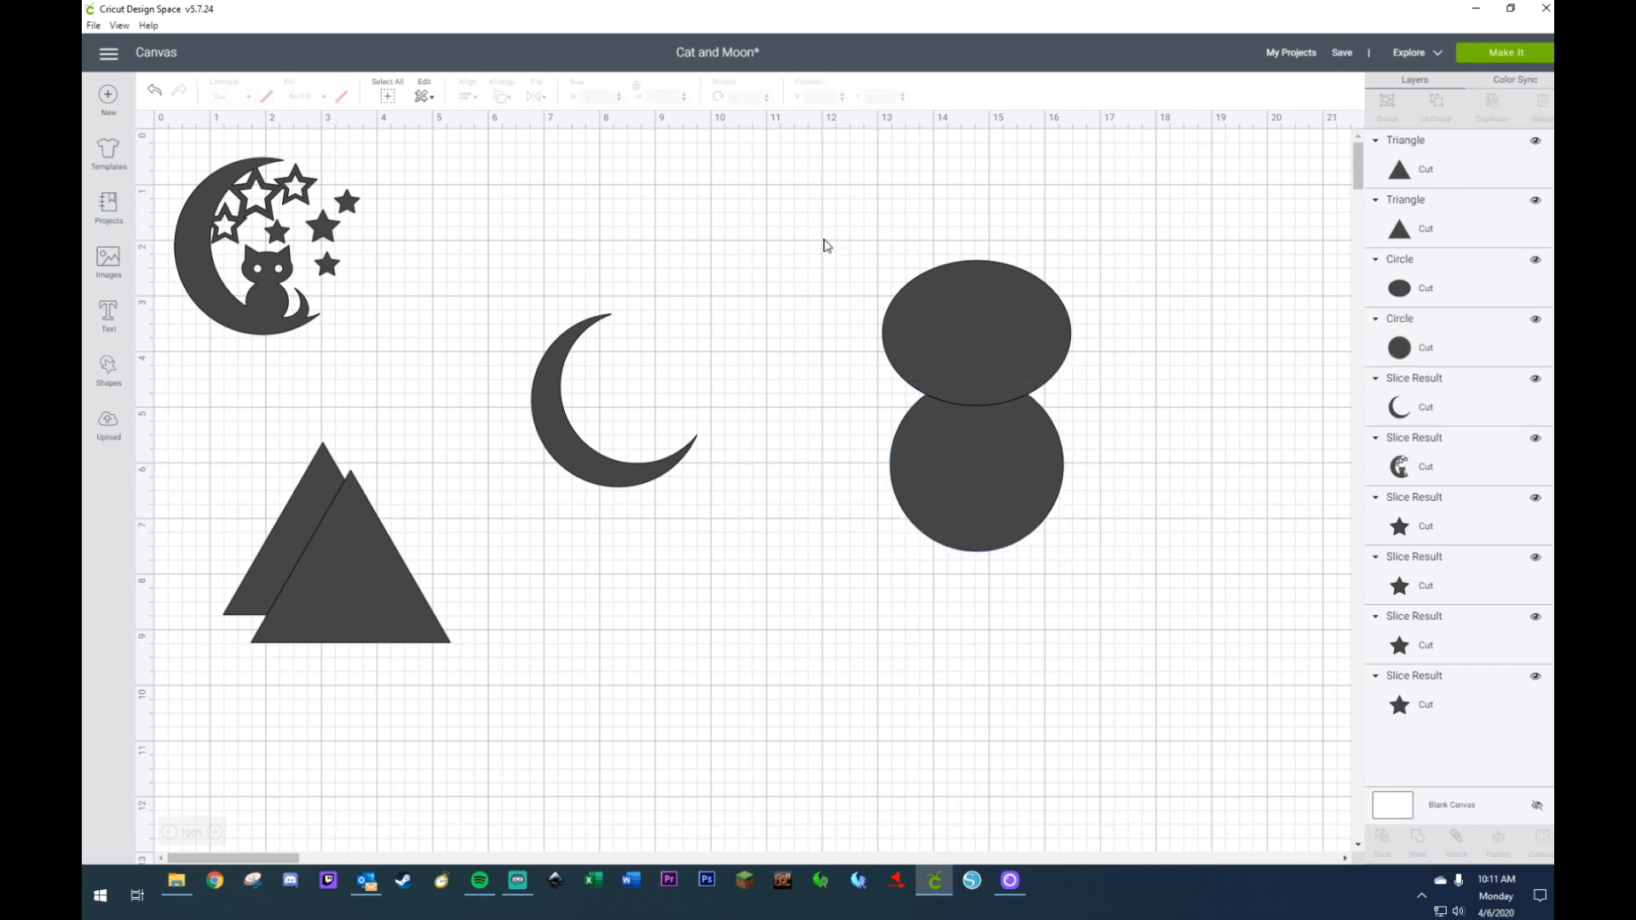
- Weld the oval head and the lower circle into a single cat body shape
{"action": "left_click_drag", "start_coordinate": [823, 245], "coordinate": [1085, 642]}
{"action": "right_click", "coordinate": [1007, 516]}
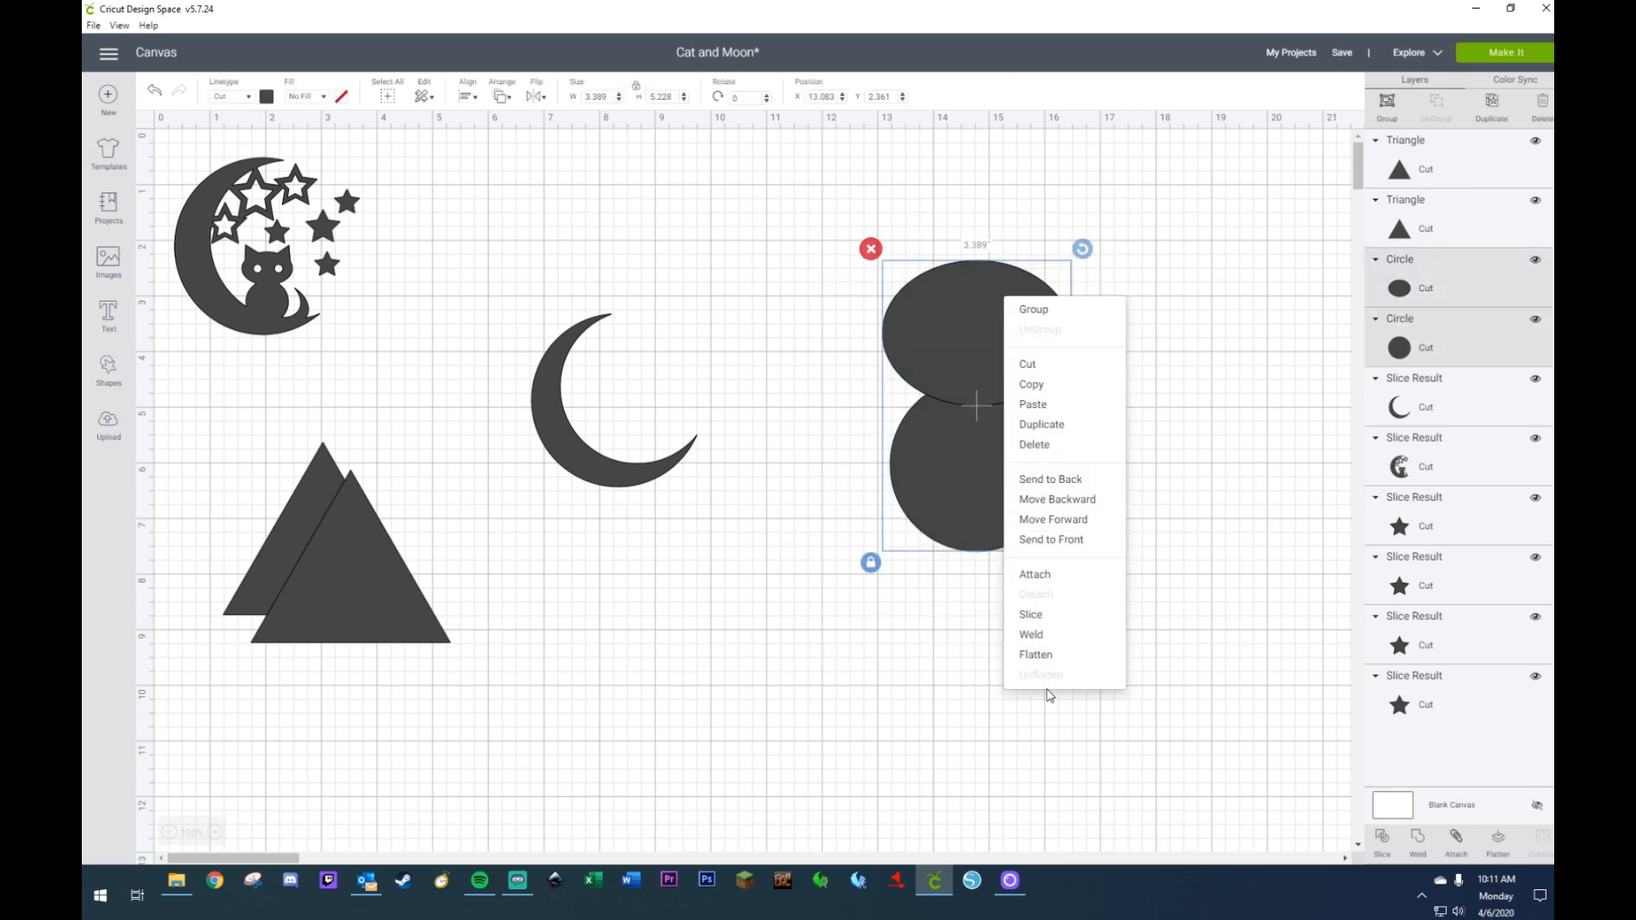
{"action": "left_click", "coordinate": [1033, 641]}
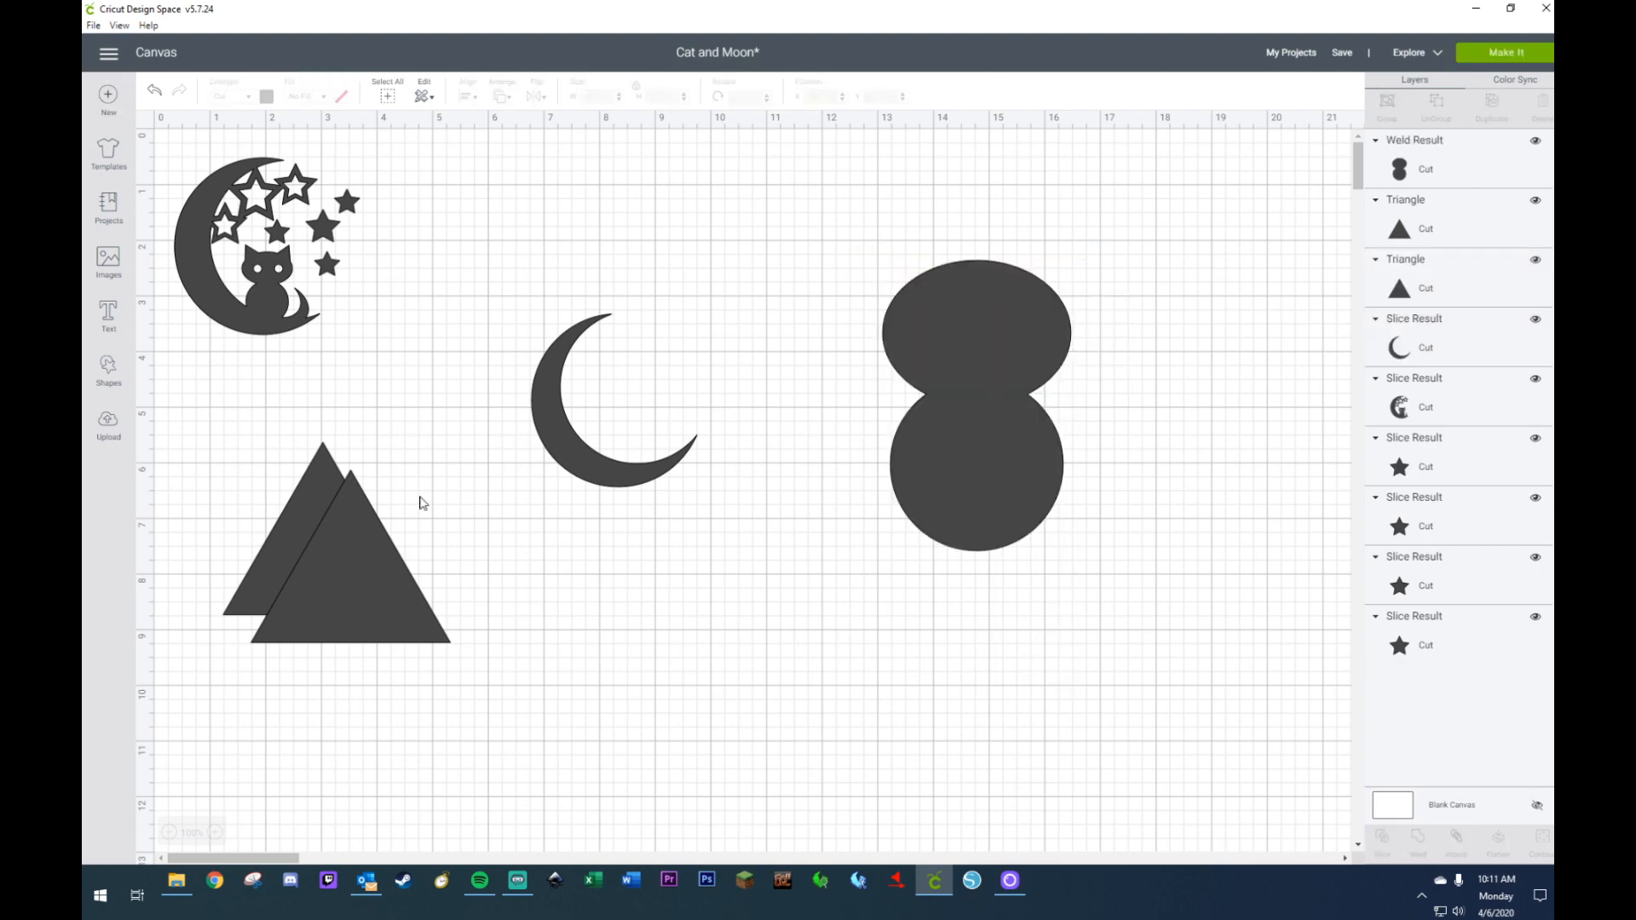
- Shrink both triangles to about 1.40 by 1.22 in and place them side by side below the crescent
{"action": "left_click_drag", "start_coordinate": [356, 565], "coordinate": [816, 576]}
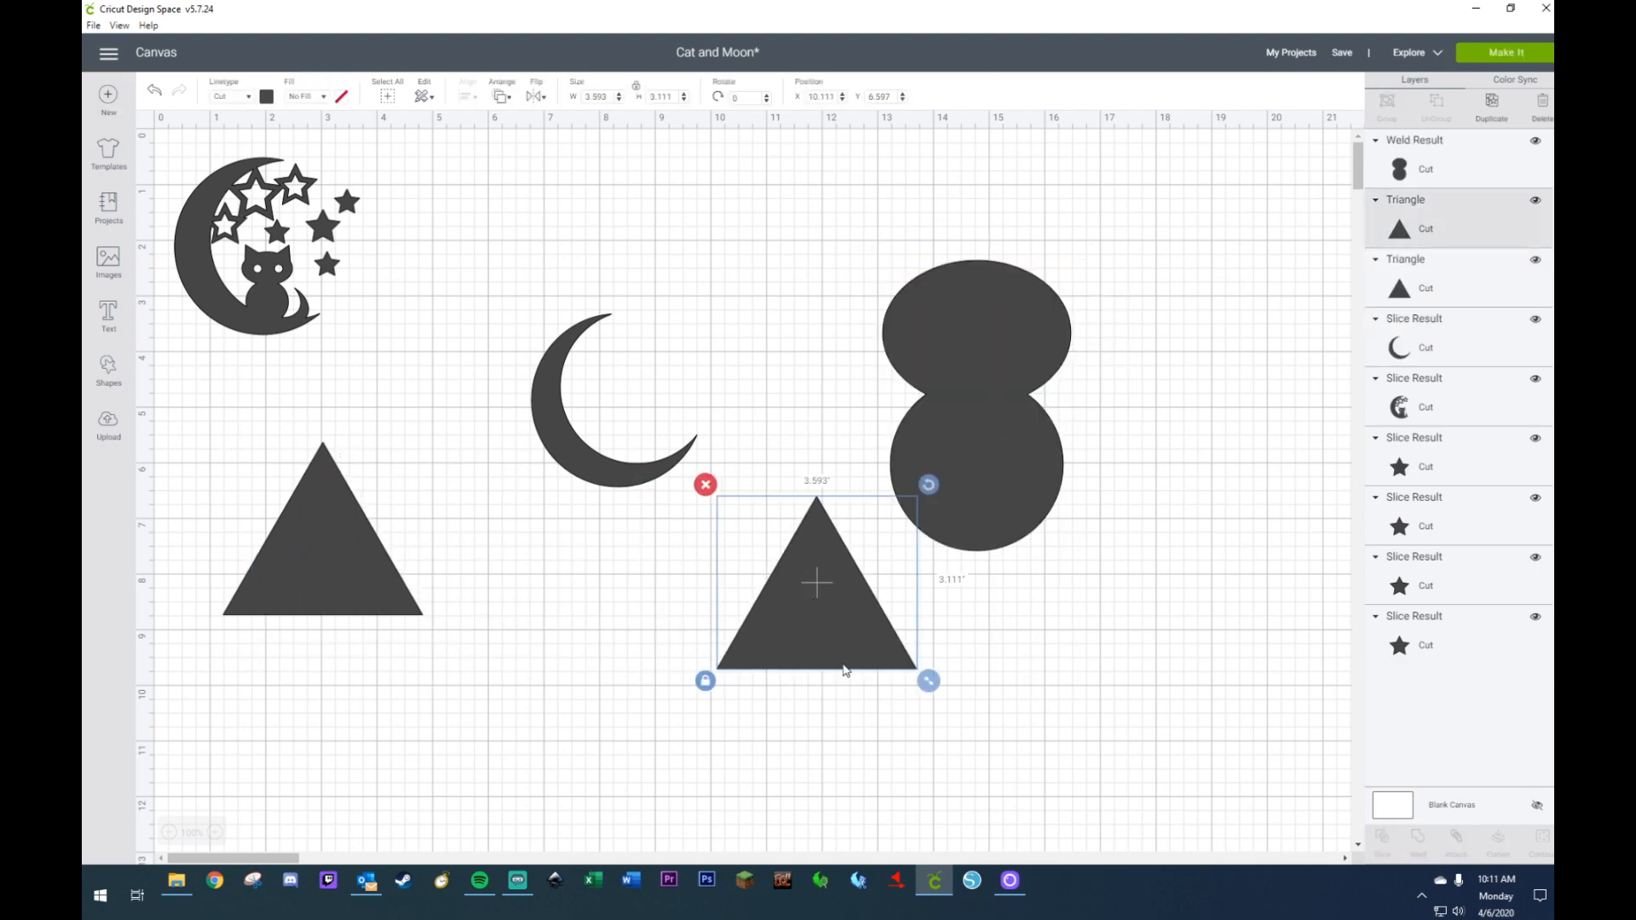
{"action": "left_click_drag", "start_coordinate": [381, 587], "coordinate": [673, 646]}
{"action": "left_click_drag", "start_coordinate": [877, 719], "coordinate": [605, 659]}
{"action": "left_click_drag", "start_coordinate": [928, 680], "coordinate": [650, 662]}
{"action": "left_click", "coordinate": [650, 662]}
{"action": "left_click", "coordinate": [542, 553]}
{"action": "left_click", "coordinate": [576, 686]}
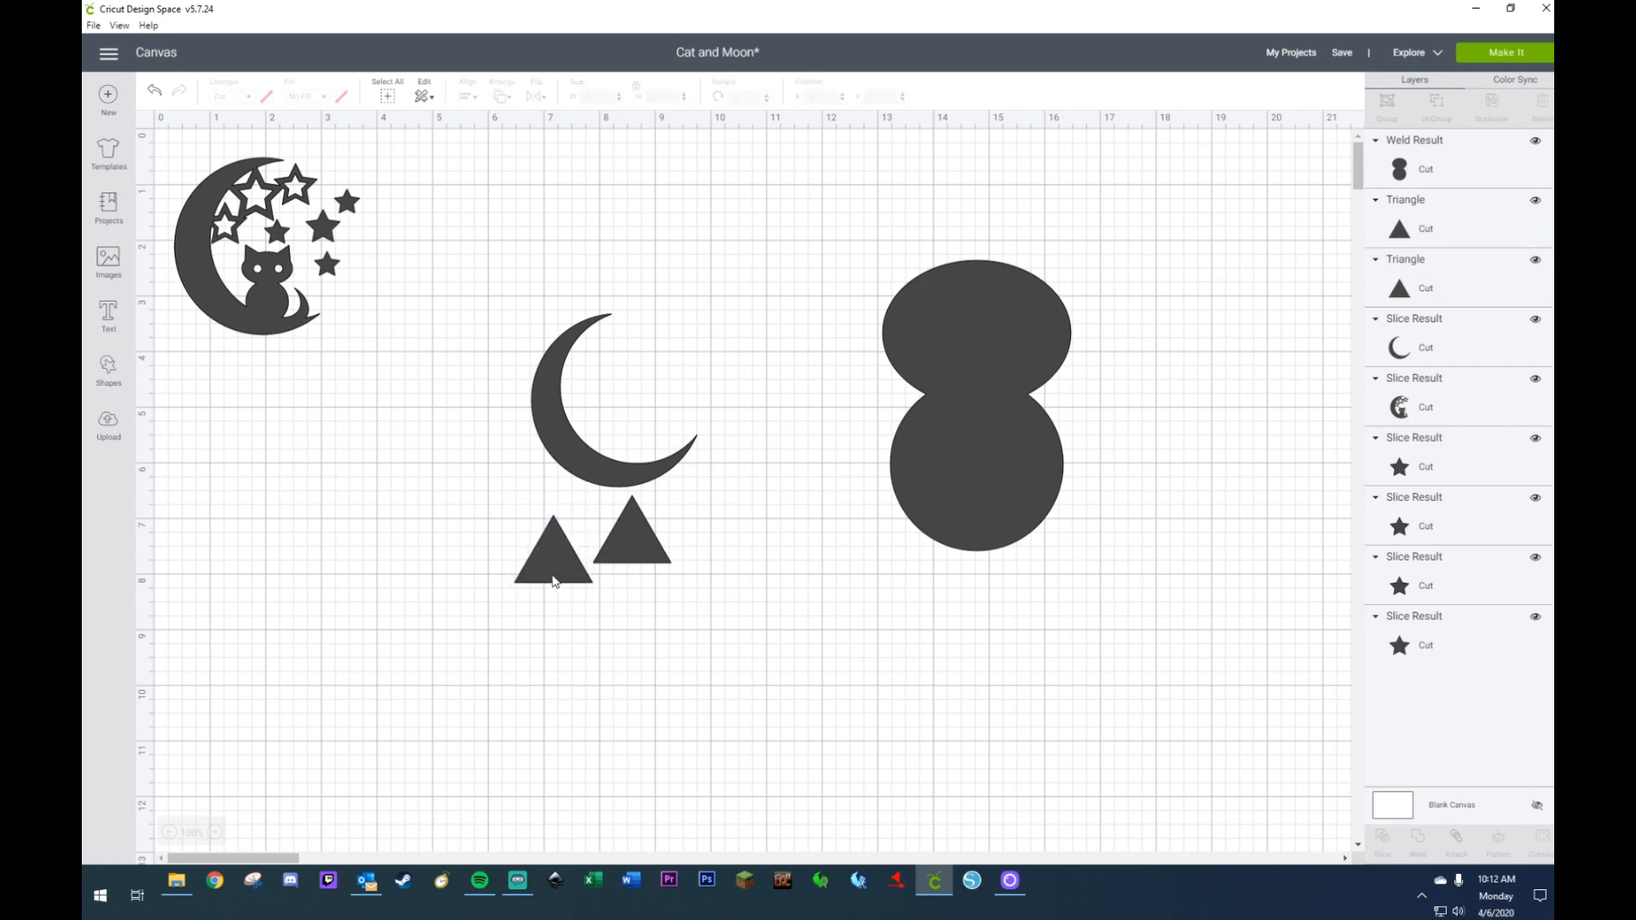
- Place one triangle on the upper left of the cat's head as an ear, rotated to about 332.8°
{"action": "left_click_drag", "start_coordinate": [571, 533], "coordinate": [951, 189]}
{"action": "left_click_drag", "start_coordinate": [923, 290], "coordinate": [910, 295]}
{"action": "left_click_drag", "start_coordinate": [978, 211], "coordinate": [970, 202]}
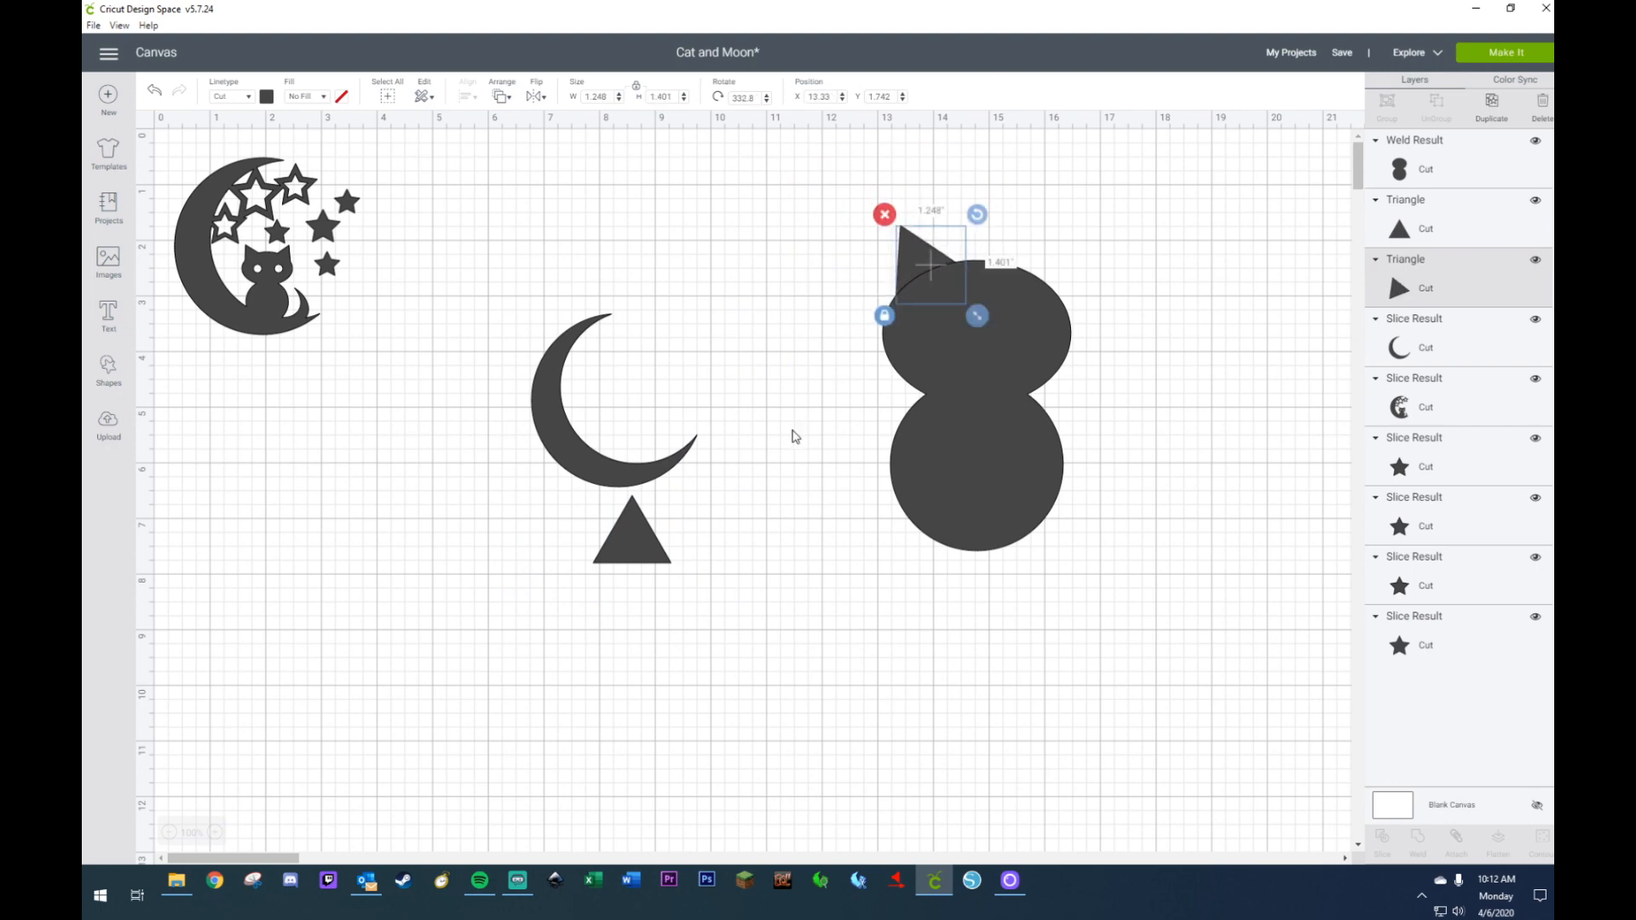
- Place the other triangle on the upper right of the head as the second ear, rotated to about 33.5°, at about X 15.21, Y 1.83 in
{"action": "left_click_drag", "start_coordinate": [647, 547], "coordinate": [1089, 286]}
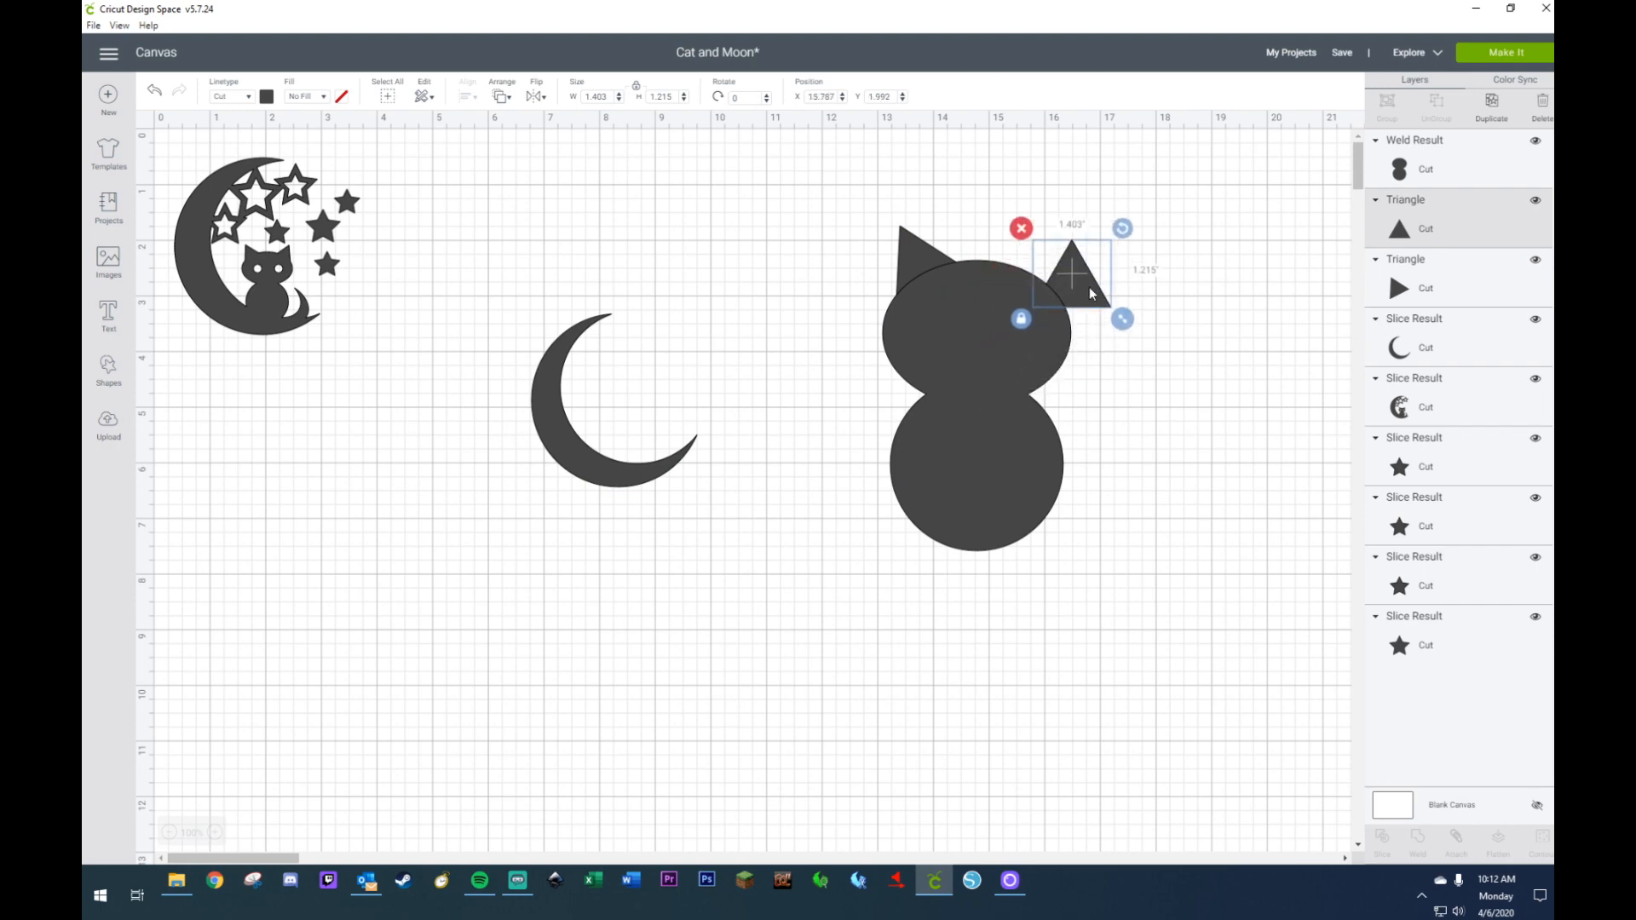
{"action": "left_click_drag", "start_coordinate": [1128, 232], "coordinate": [1059, 261]}
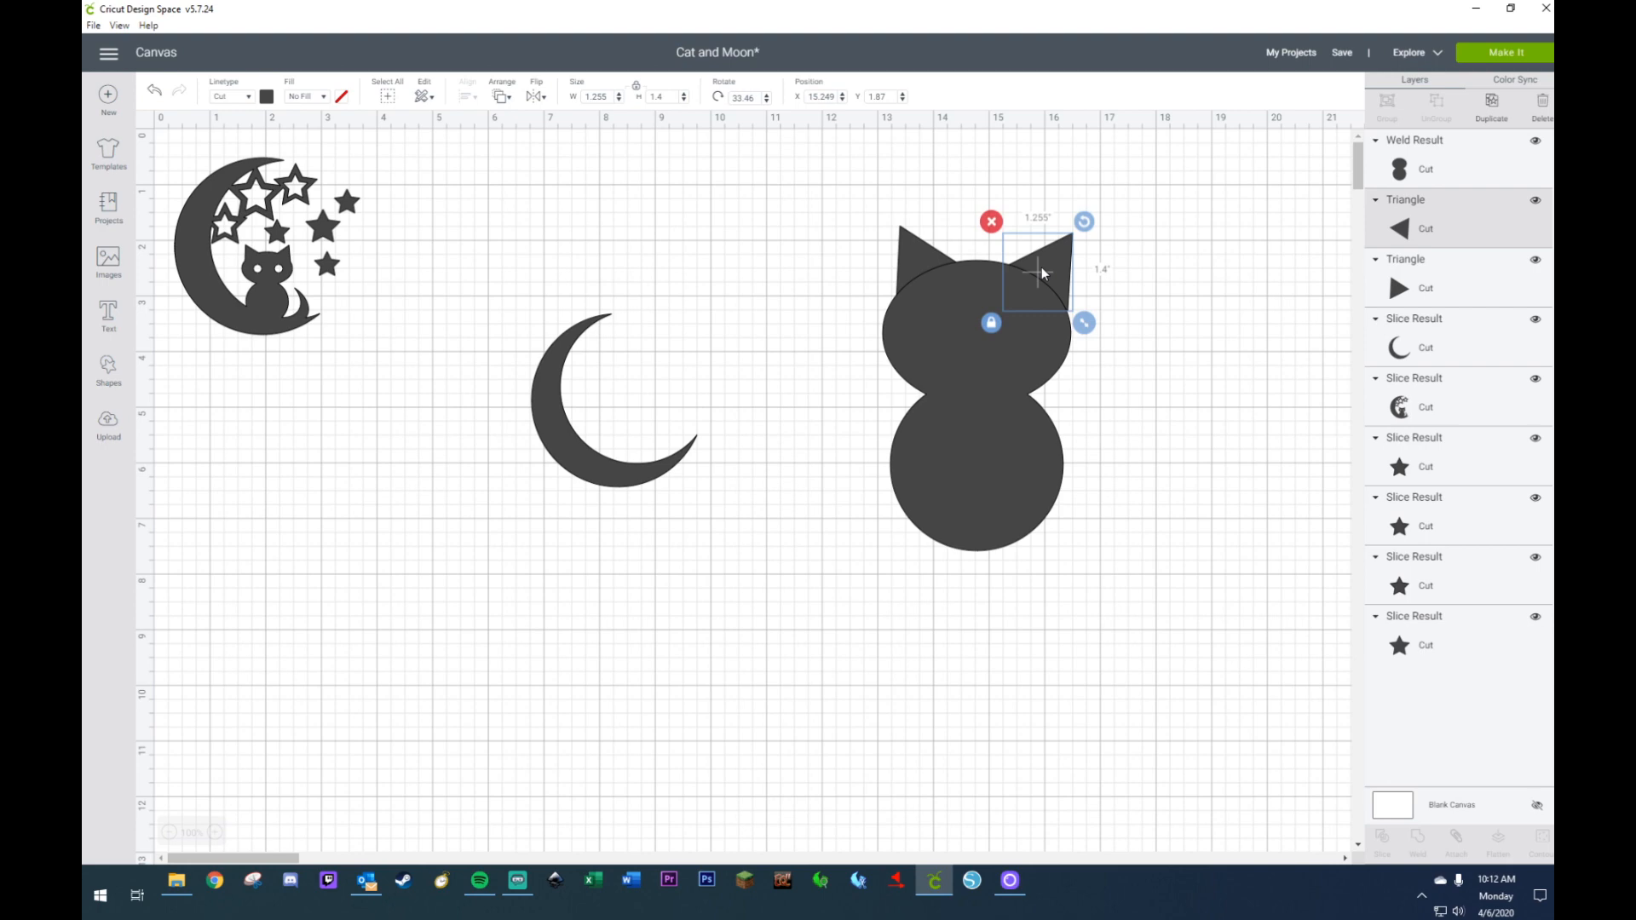
{"action": "left_click", "coordinate": [1157, 228]}
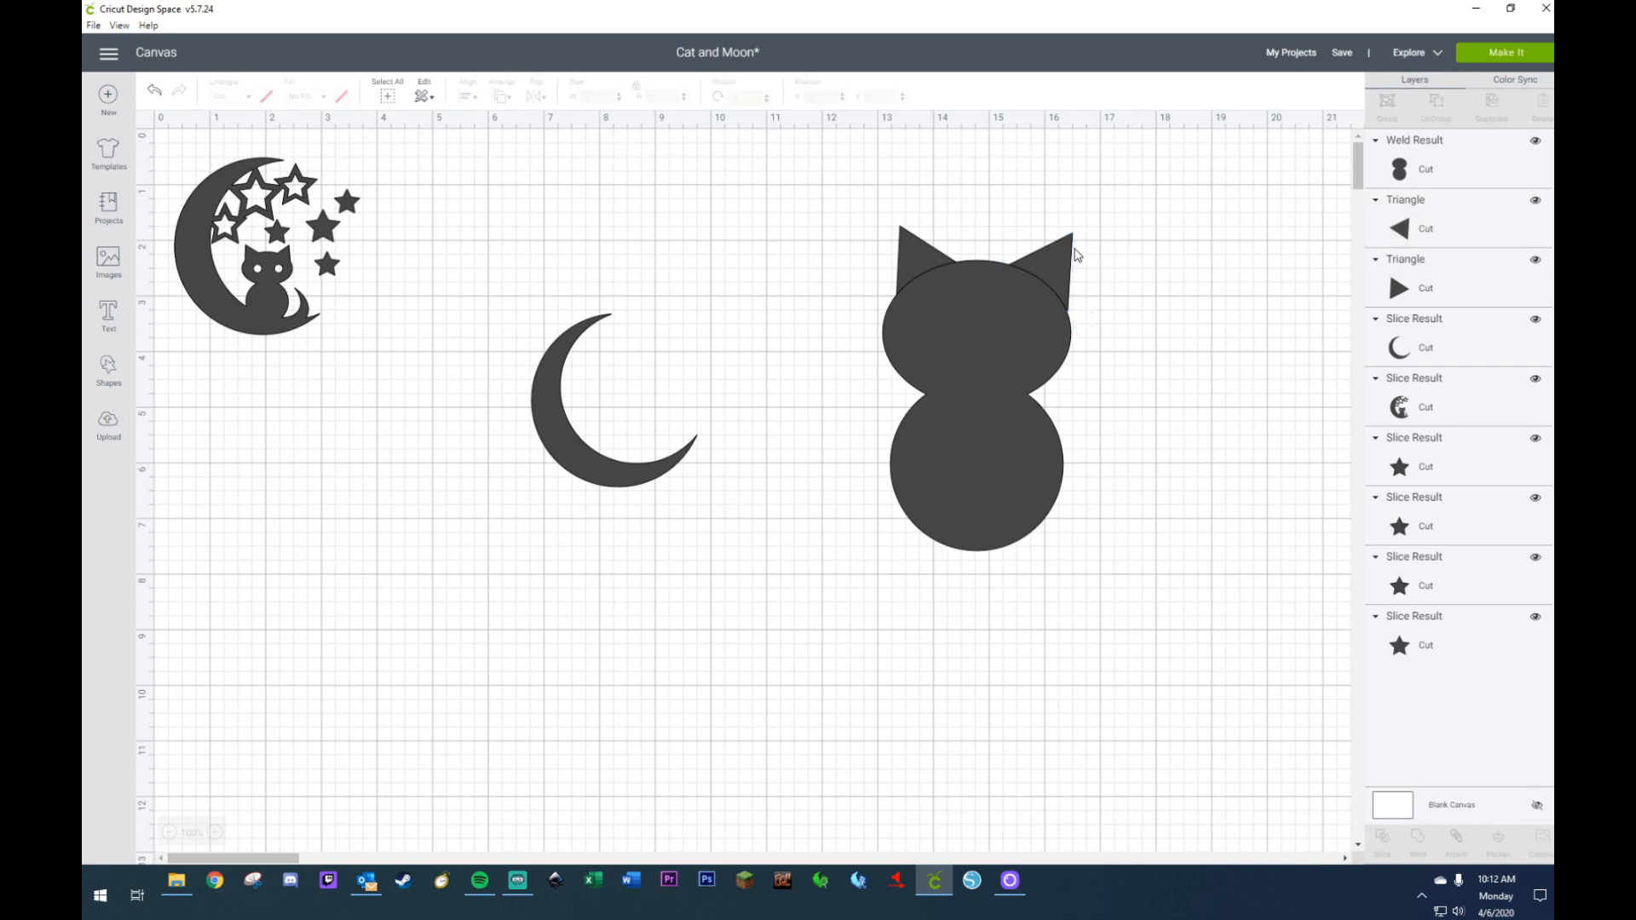
{"action": "left_click", "coordinate": [1072, 256]}
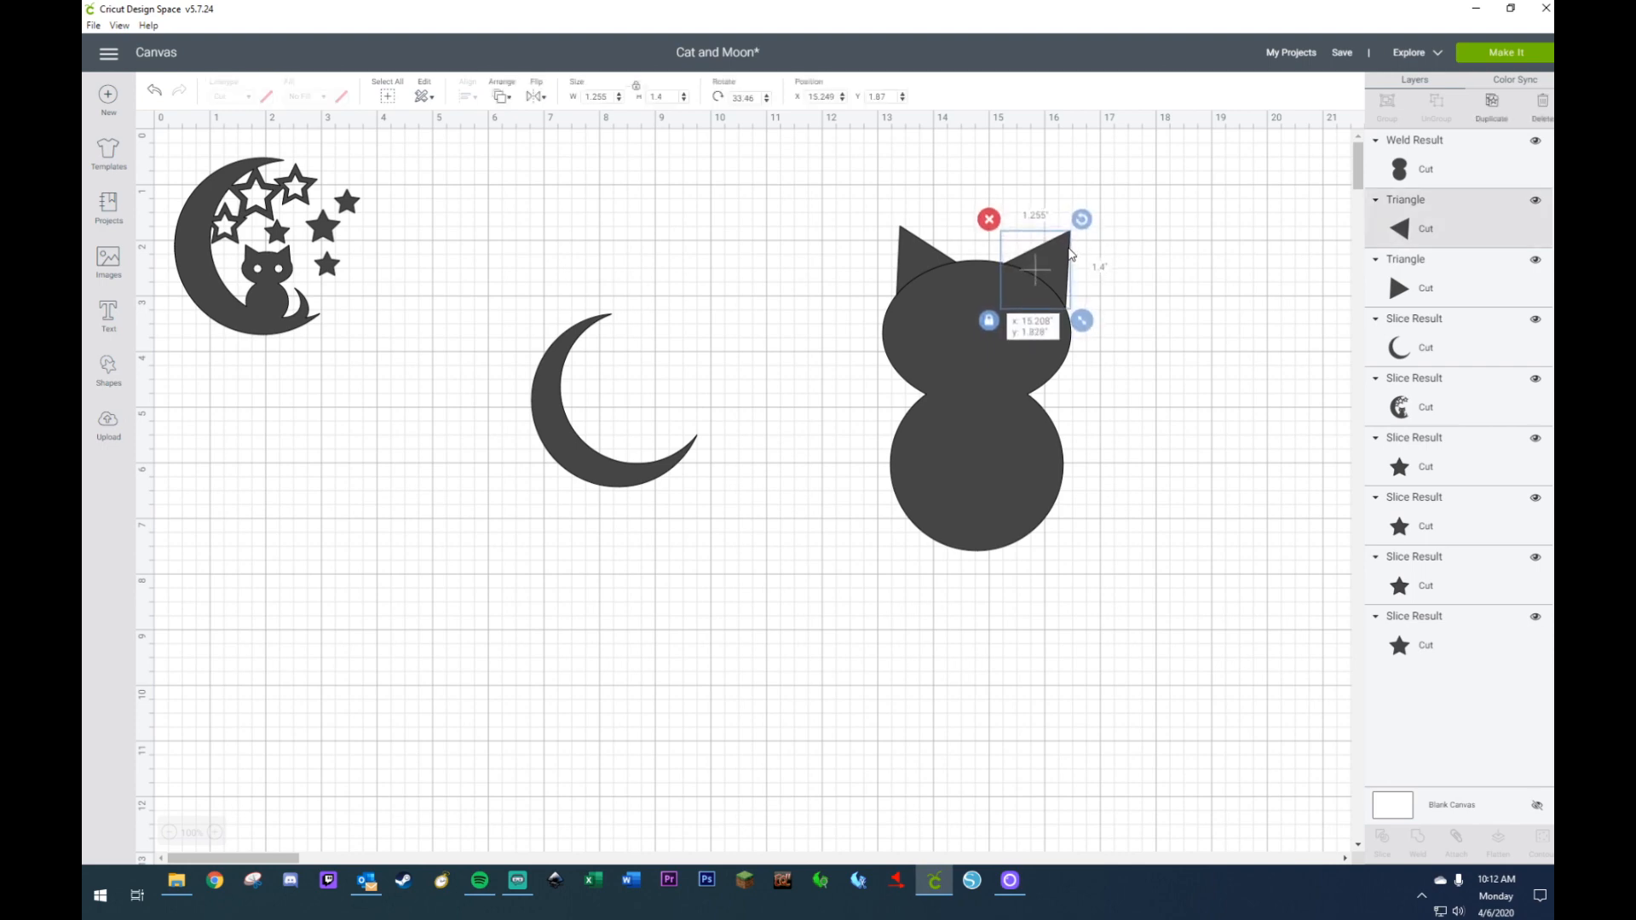
{"action": "left_click", "coordinate": [1078, 256]}
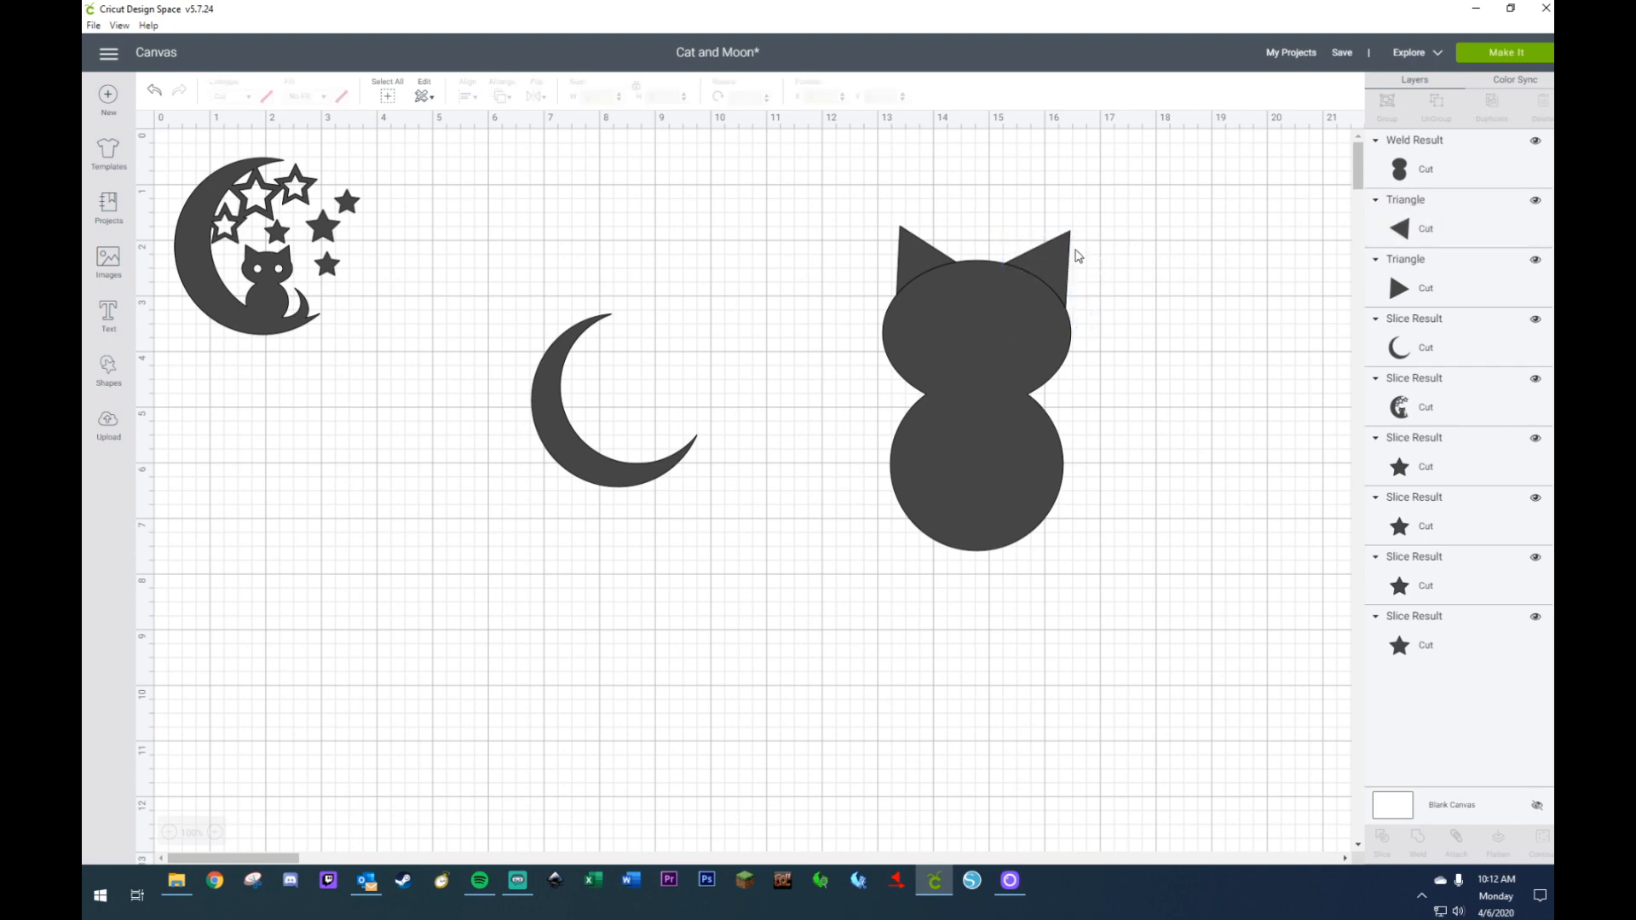
- Select both ear triangles and nudge them together slightly to the left so they sit evenly on the head
{"action": "left_click", "coordinate": [909, 247]}
{"action": "left_click", "coordinate": [1080, 245]}
{"action": "left_click", "coordinate": [1067, 248]}
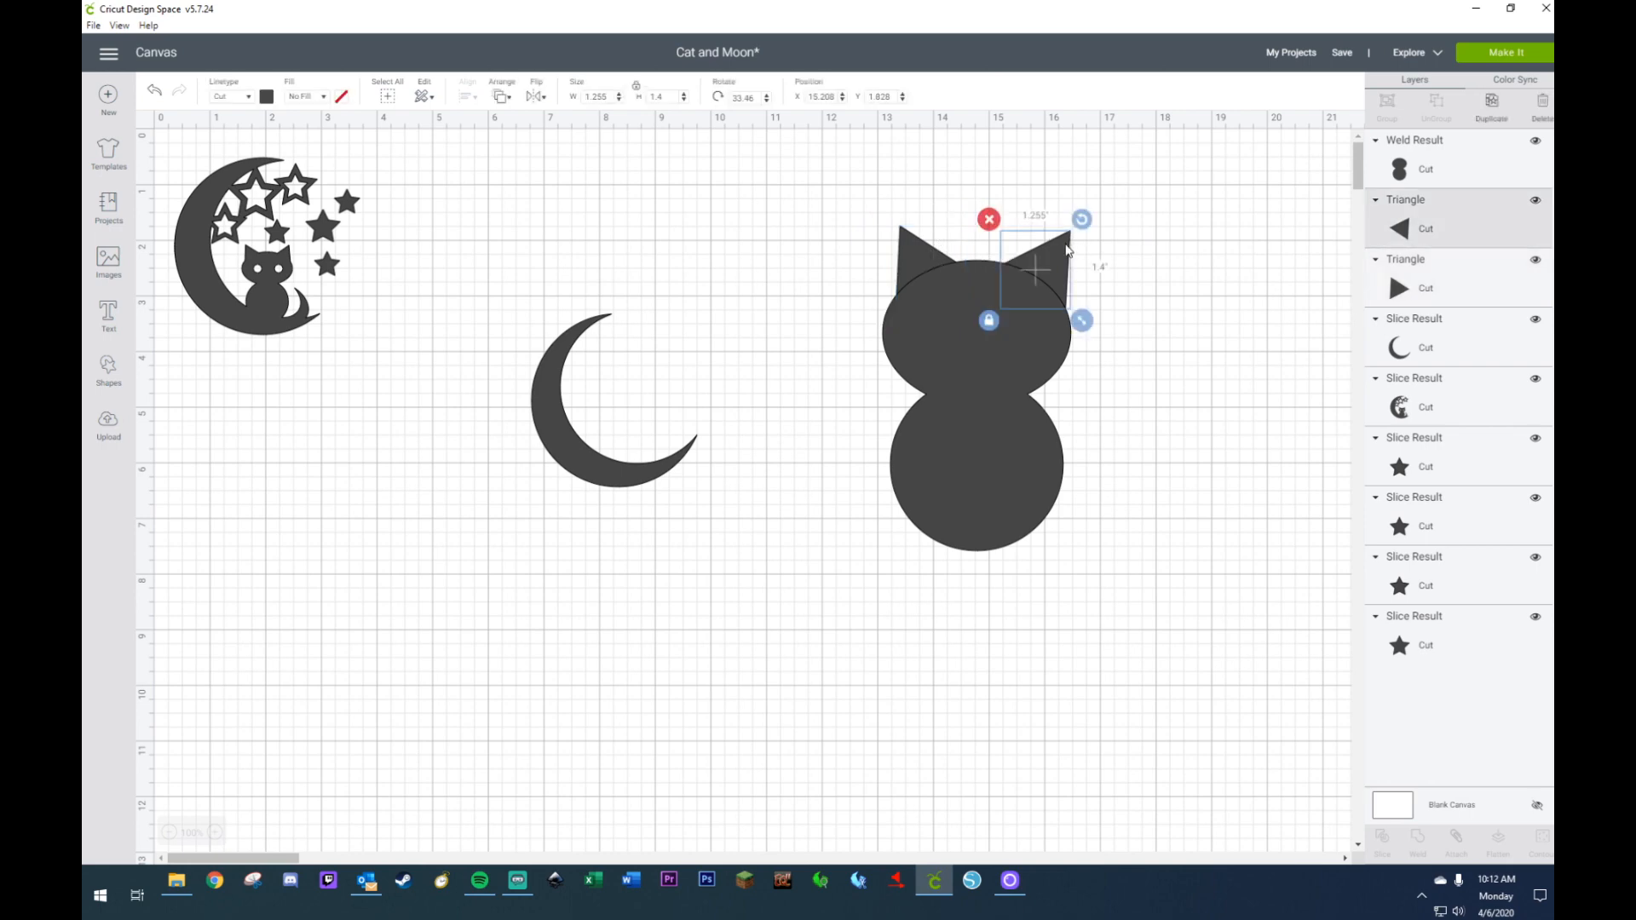
{"action": "left_click", "coordinate": [932, 253], "text": "shift"}
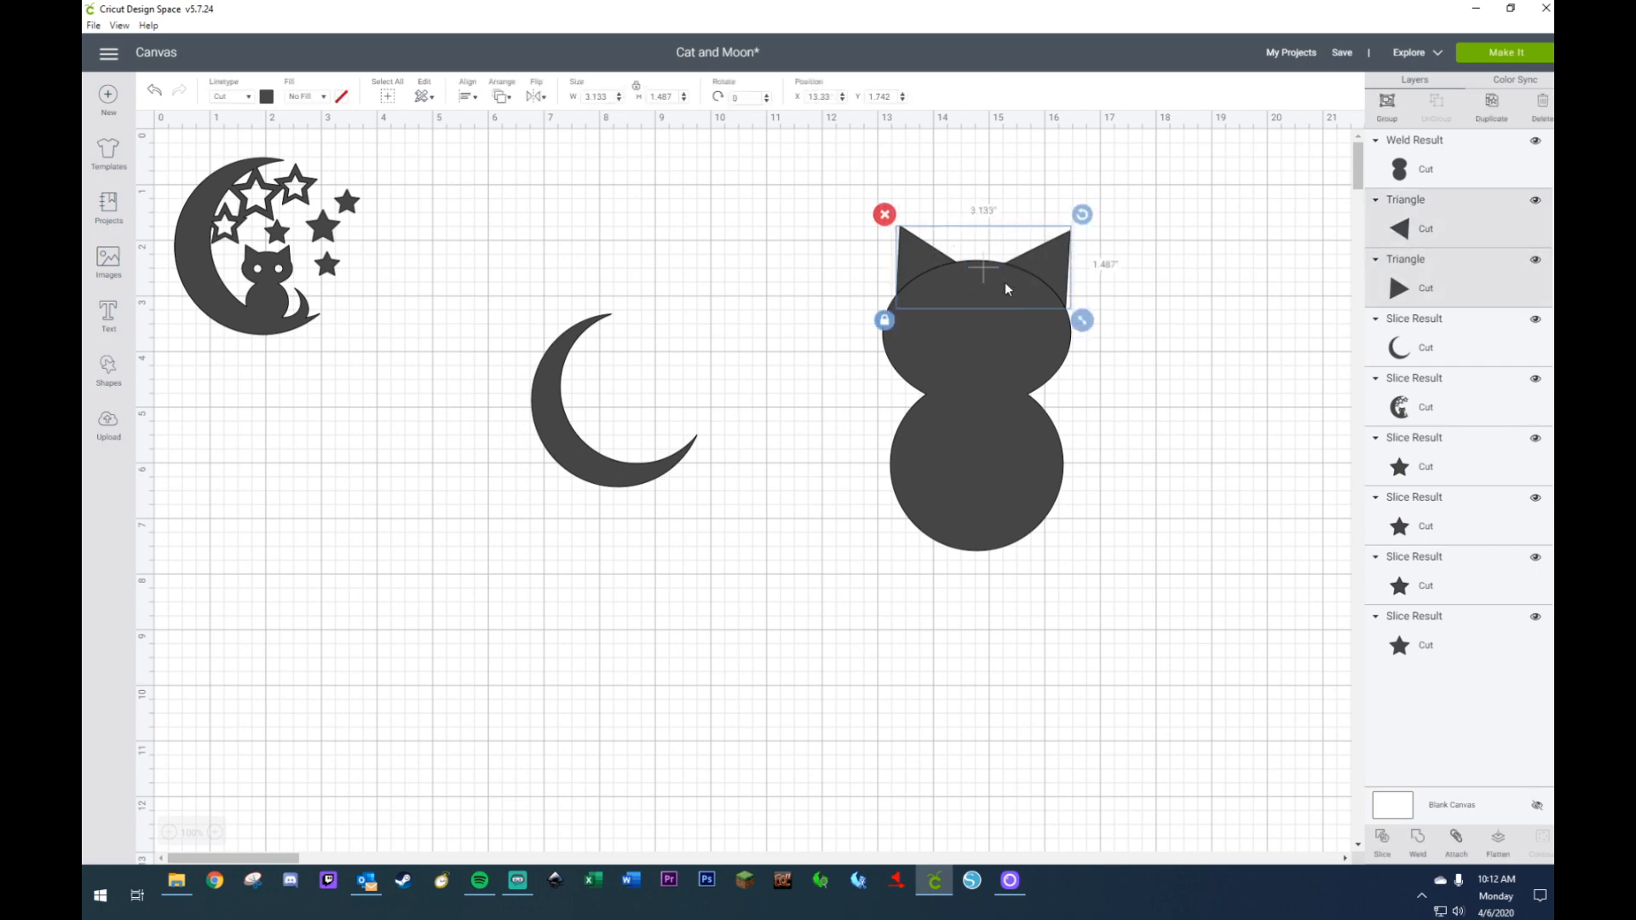
{"action": "left_click", "coordinate": [1003, 228]}
{"action": "left_click", "coordinate": [899, 238]}
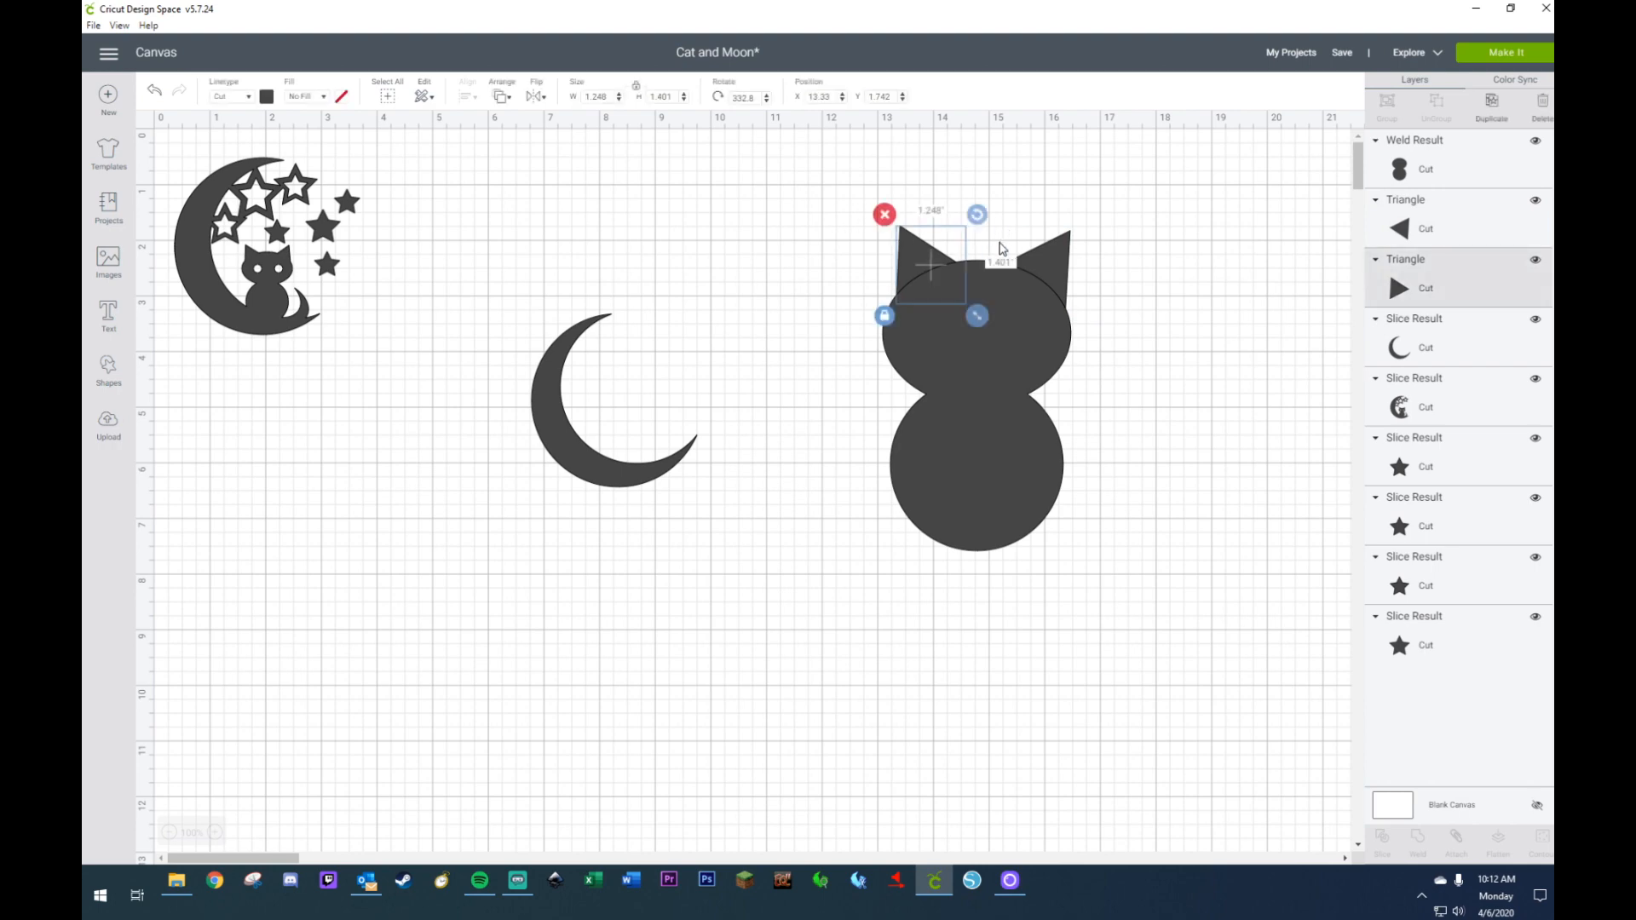
{"action": "left_click", "coordinate": [1065, 249], "text": "shift"}
{"action": "left_click_drag", "start_coordinate": [1057, 244], "coordinate": [1050, 243]}
{"action": "left_click", "coordinate": [1150, 262]}
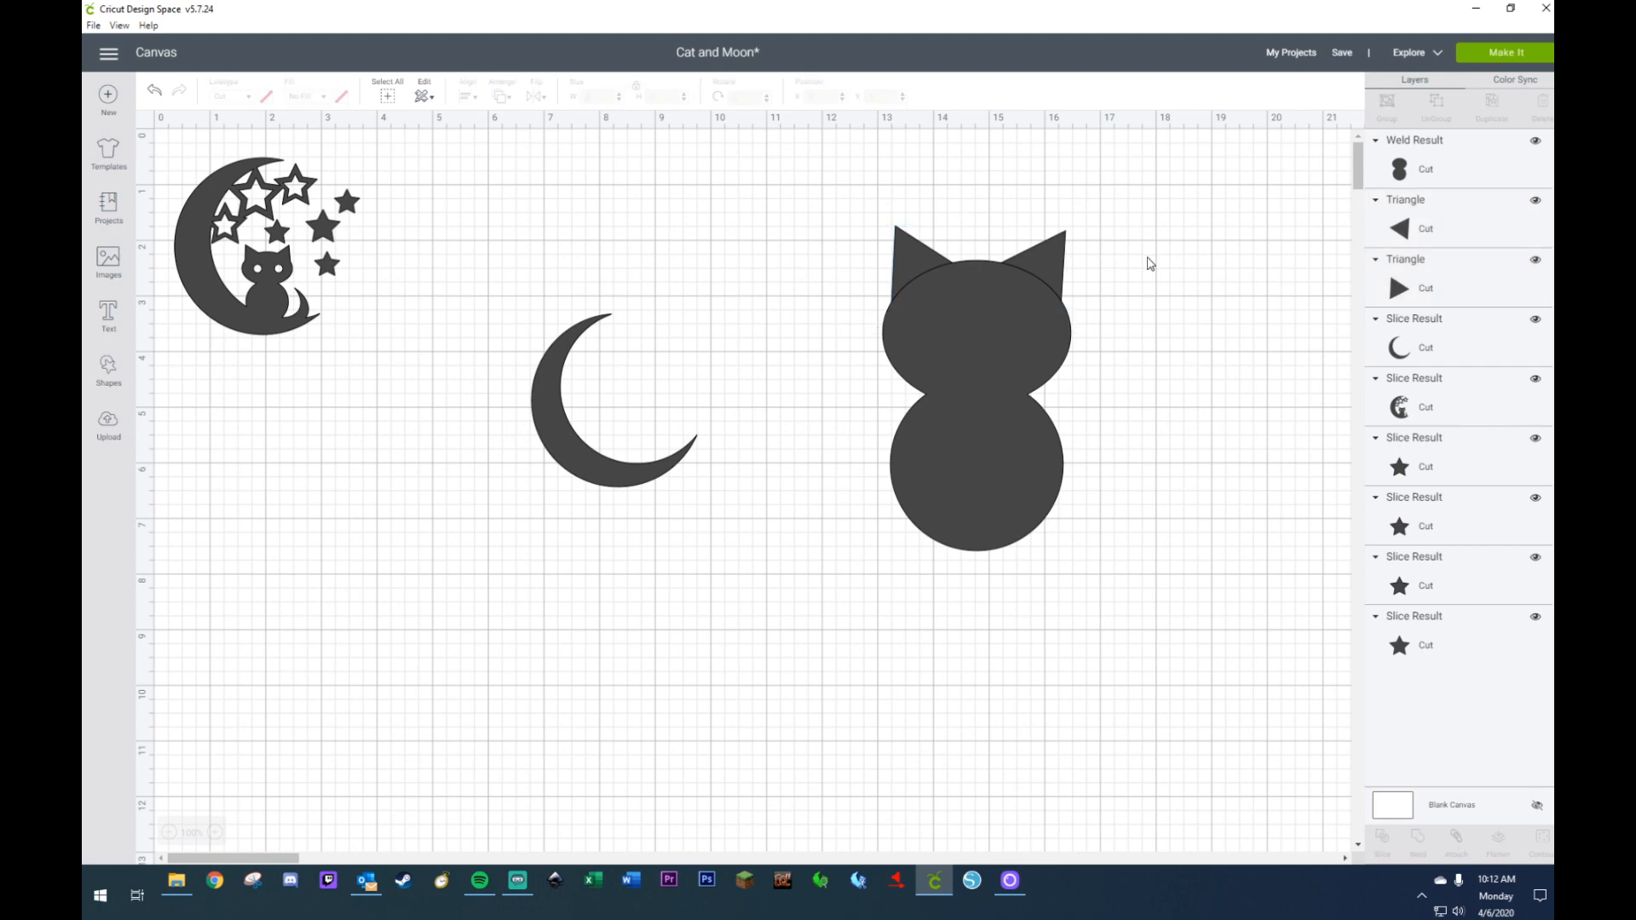
- Weld the two ears to the cat's head and body
{"action": "left_click_drag", "start_coordinate": [842, 189], "coordinate": [1220, 714]}
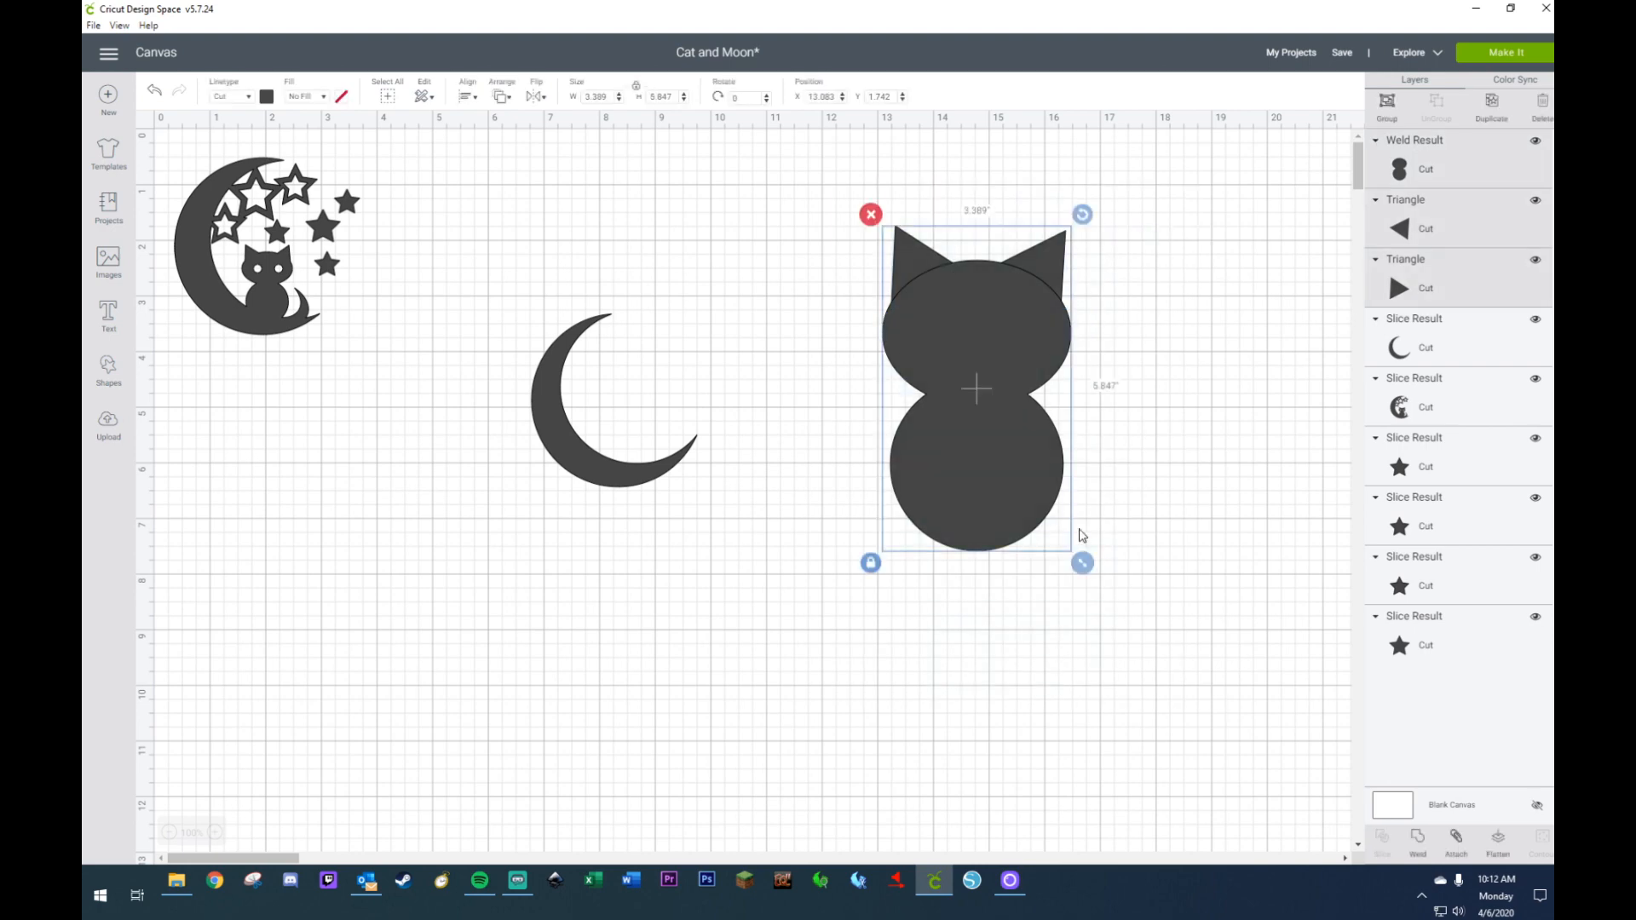
{"action": "right_click", "coordinate": [1002, 458]}
{"action": "left_click", "coordinate": [1048, 796]}
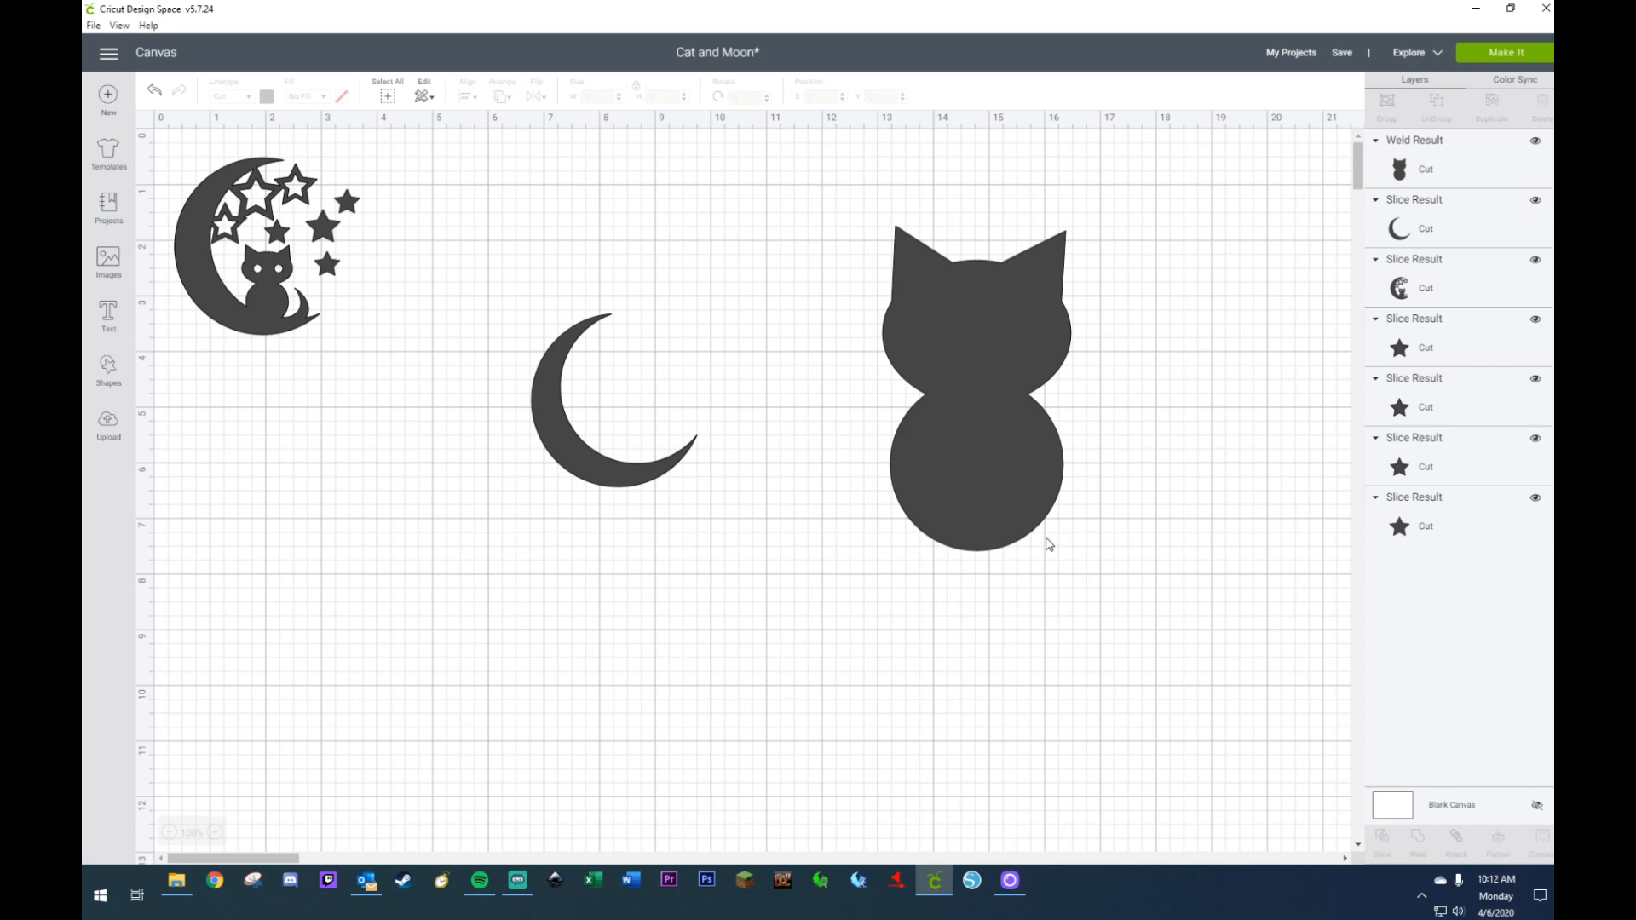
- Duplicate the crescent, place the copy below the cat and rotate it to about 276°
{"action": "left_click", "coordinate": [605, 474]}
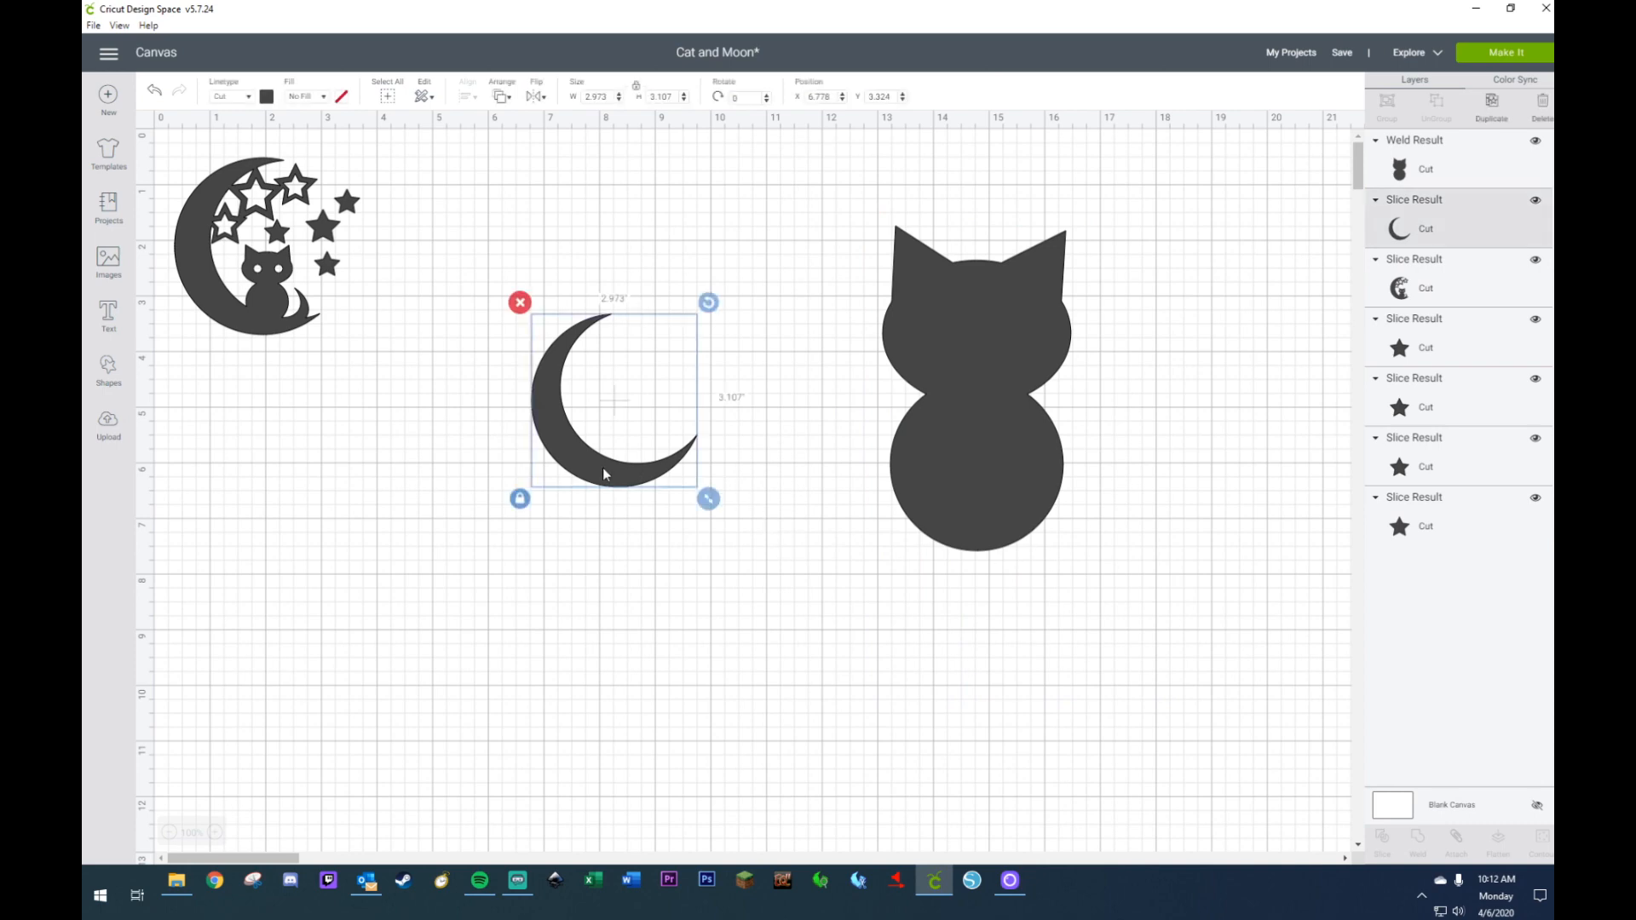
{"action": "key", "text": "ctrl+d"}
{"action": "left_click_drag", "start_coordinate": [605, 474], "coordinate": [912, 706]}
{"action": "left_click_drag", "start_coordinate": [1039, 550], "coordinate": [866, 573]}
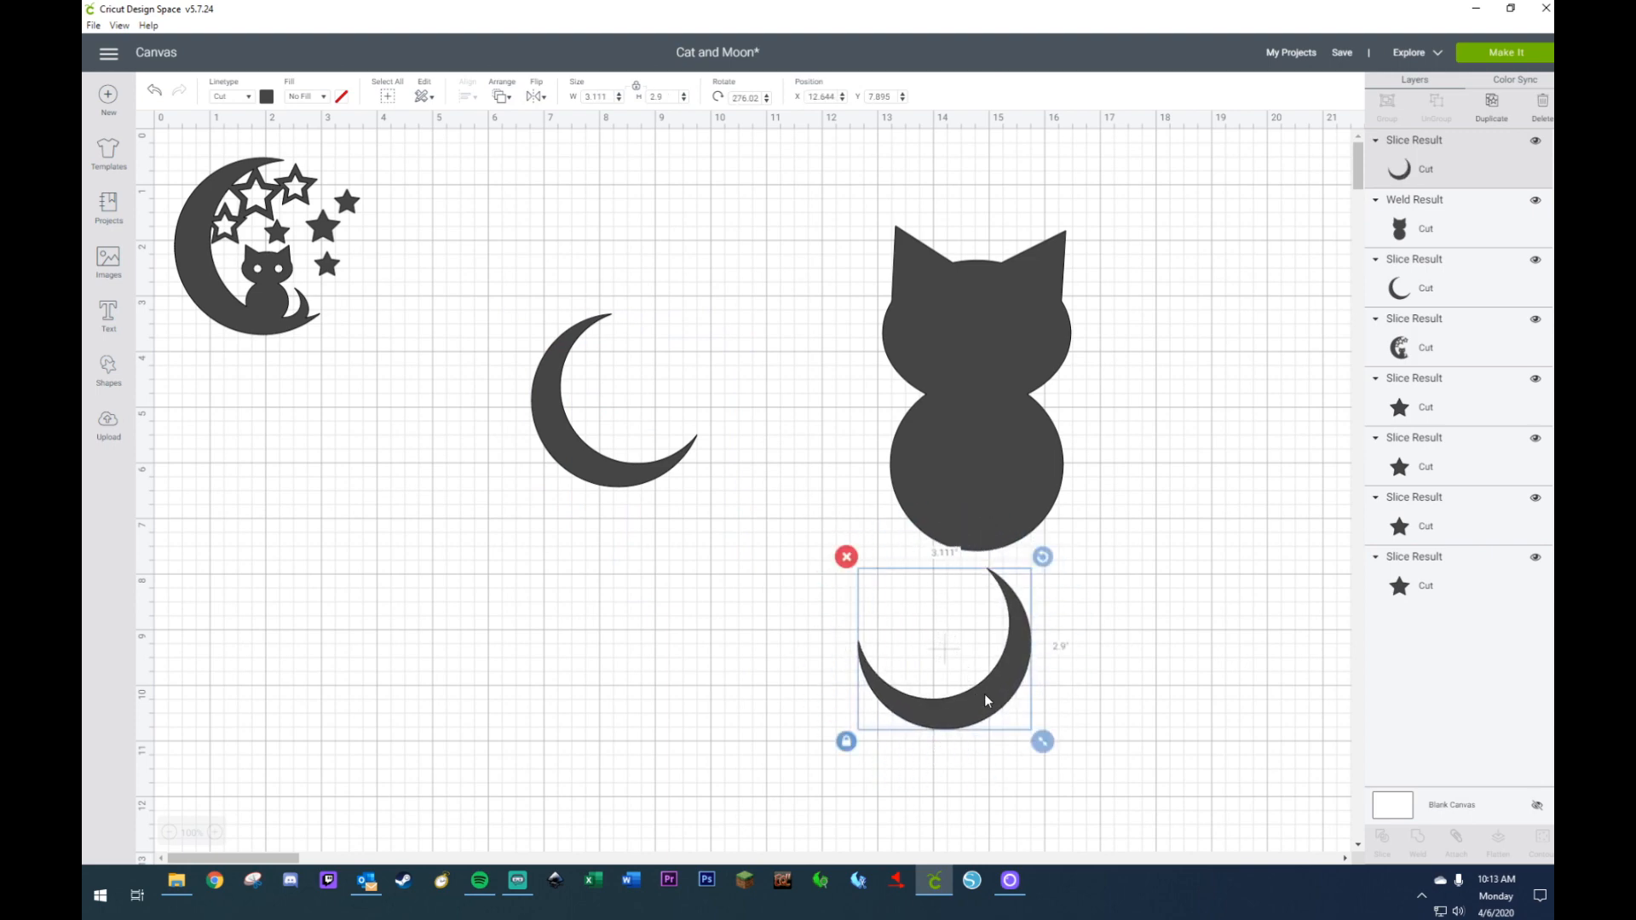
- Move the crescent copy over the cat's lower body as a tail and rotate it to about 299.7°
{"action": "left_click_drag", "start_coordinate": [985, 693], "coordinate": [1069, 557]}
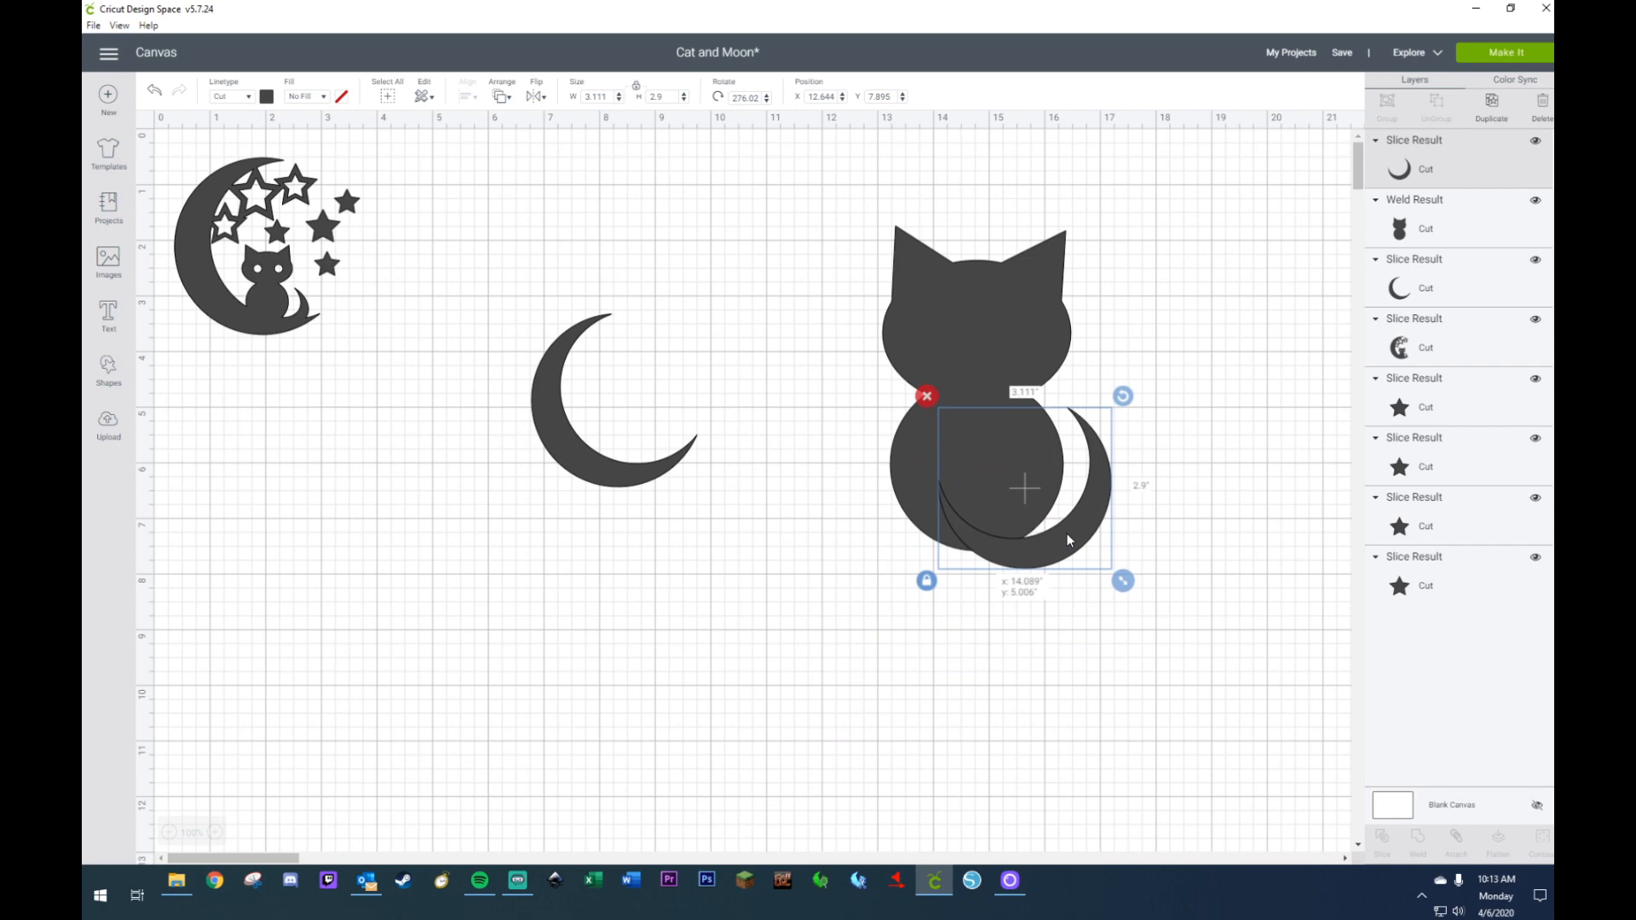
{"action": "left_click_drag", "start_coordinate": [1067, 533], "coordinate": [1058, 530]}
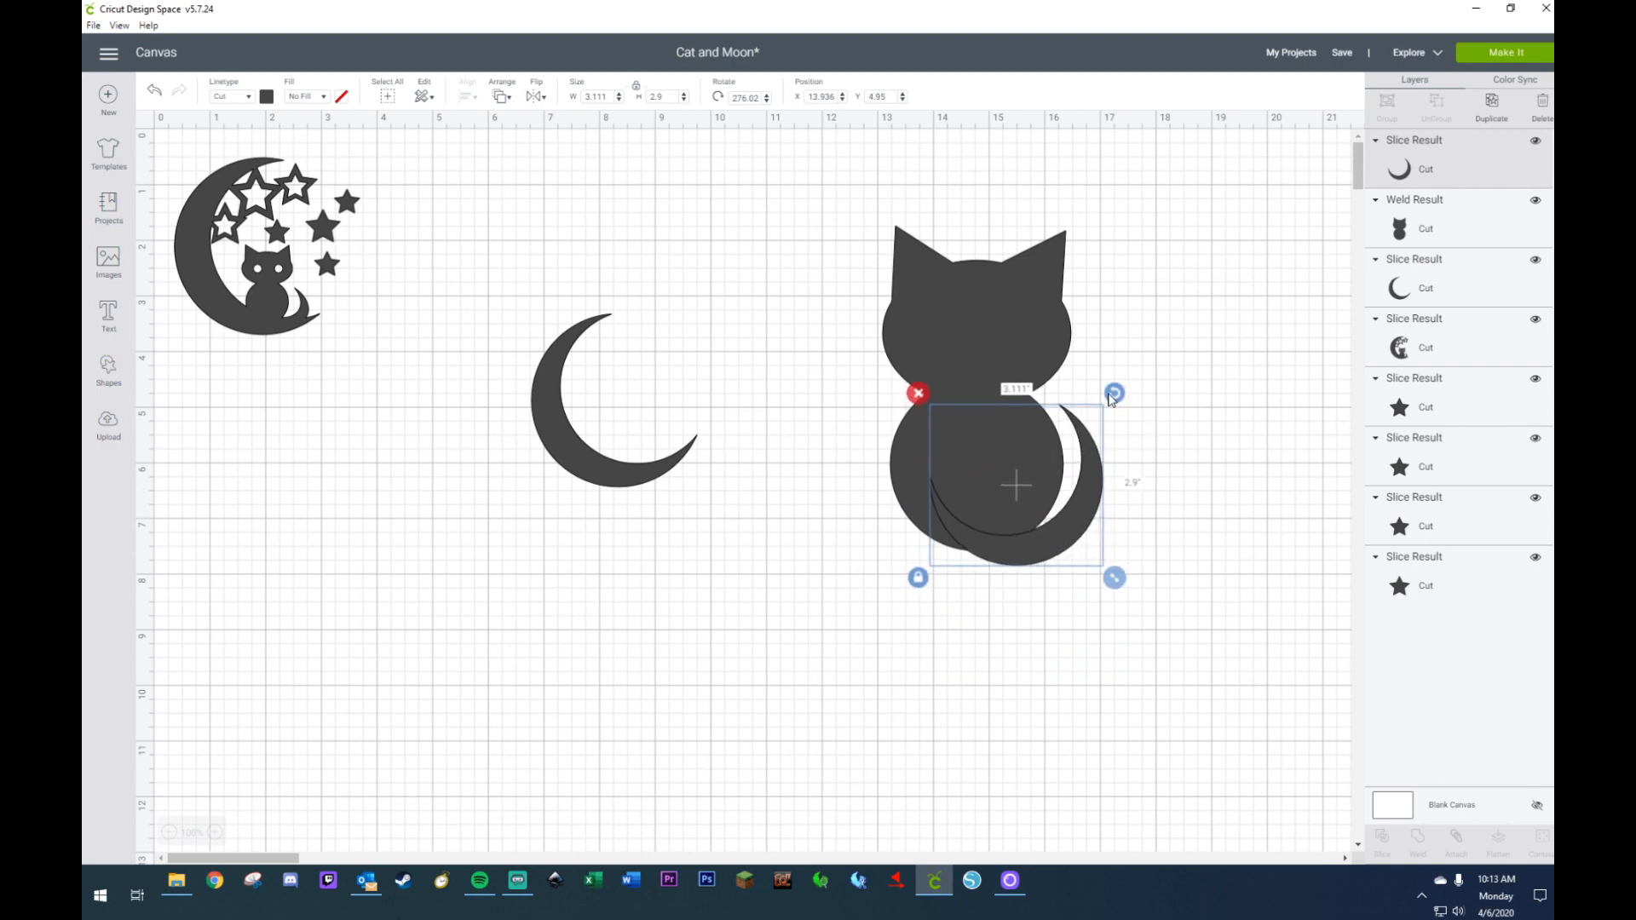
{"action": "left_click_drag", "start_coordinate": [1114, 393], "coordinate": [1143, 438]}
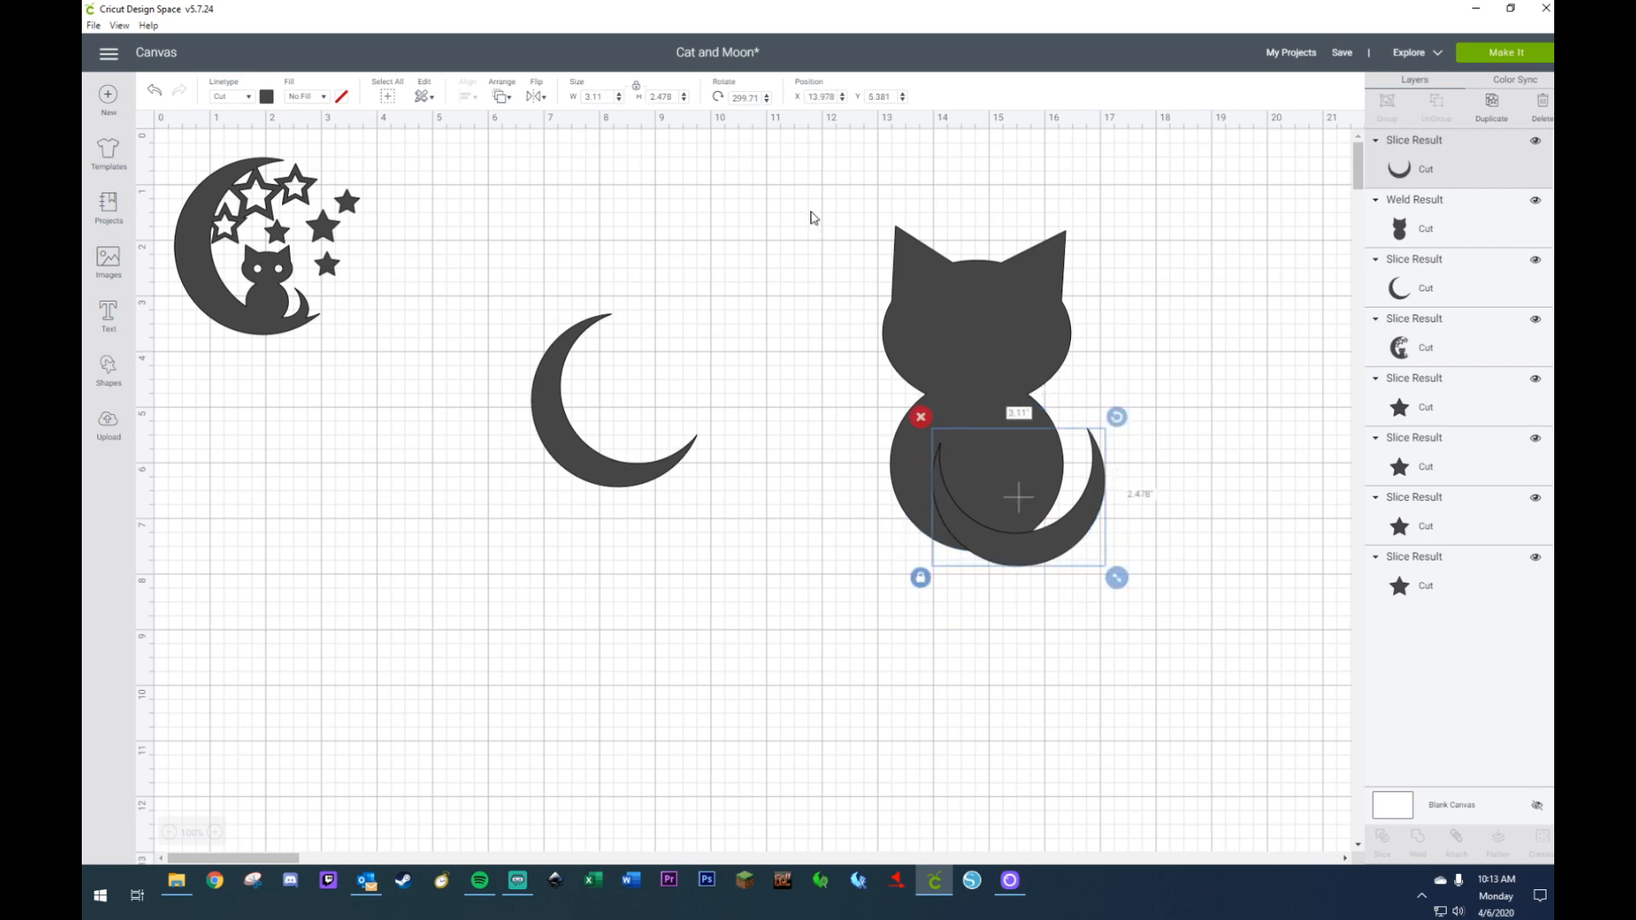
- Weld the crescent tail to the cat's body
{"action": "left_click_drag", "start_coordinate": [811, 210], "coordinate": [1059, 599]}
{"action": "right_click", "coordinate": [1042, 546]}
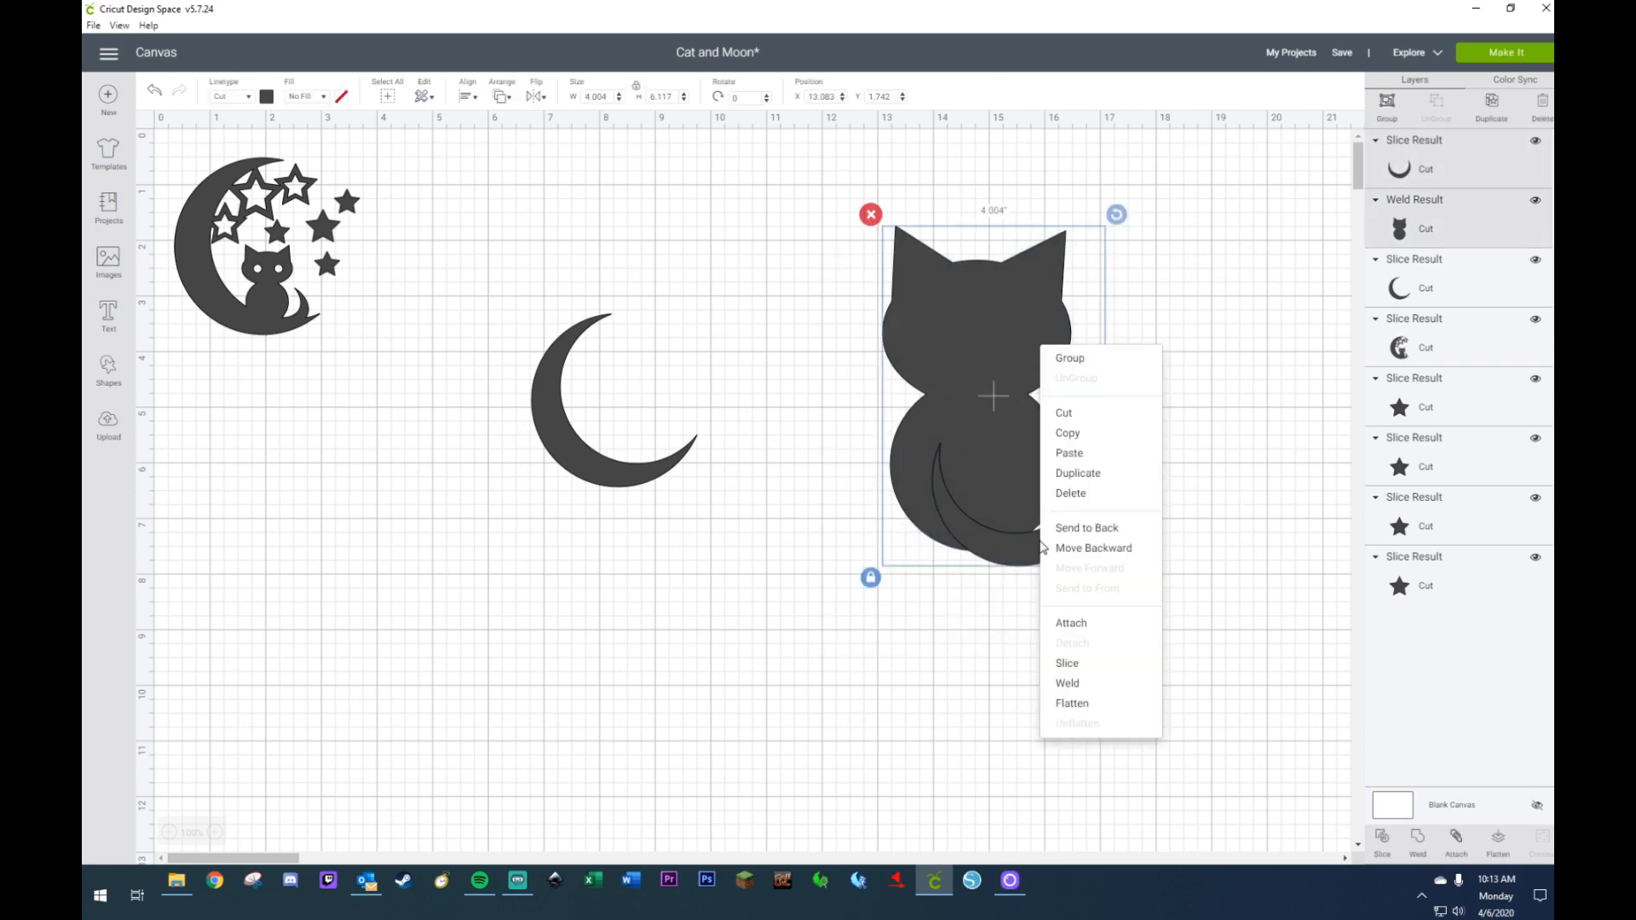
{"action": "left_click", "coordinate": [1094, 684]}
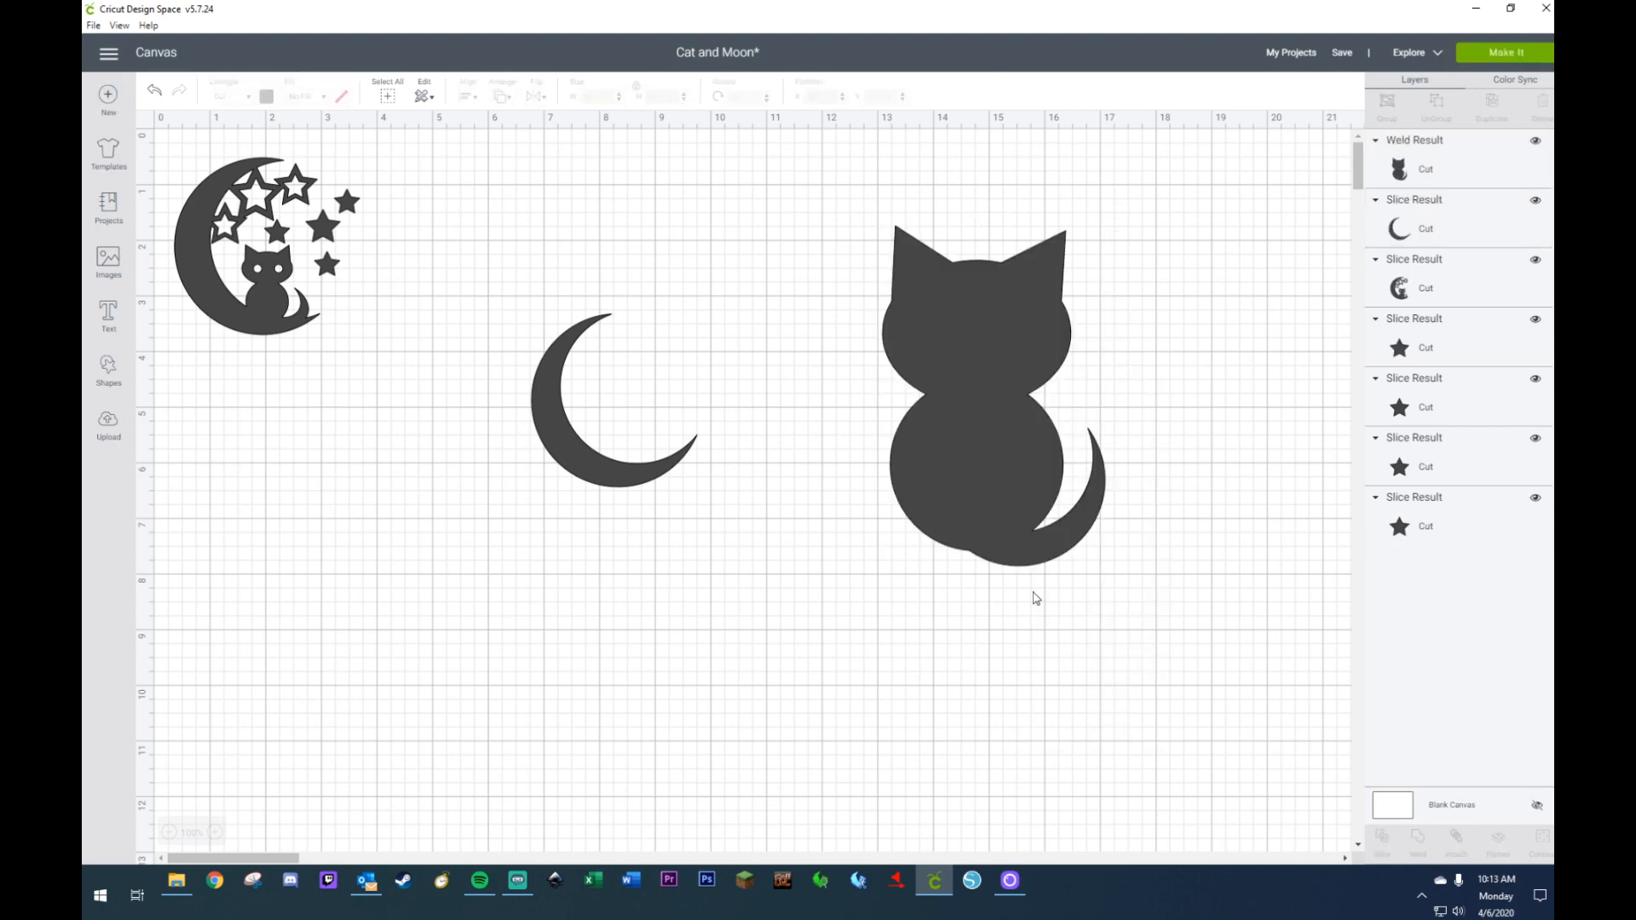
- Shrink the cat to about 1.10 by 1.69 in and seat it on the lower curve of the crescent moon
{"action": "left_click", "coordinate": [599, 438]}
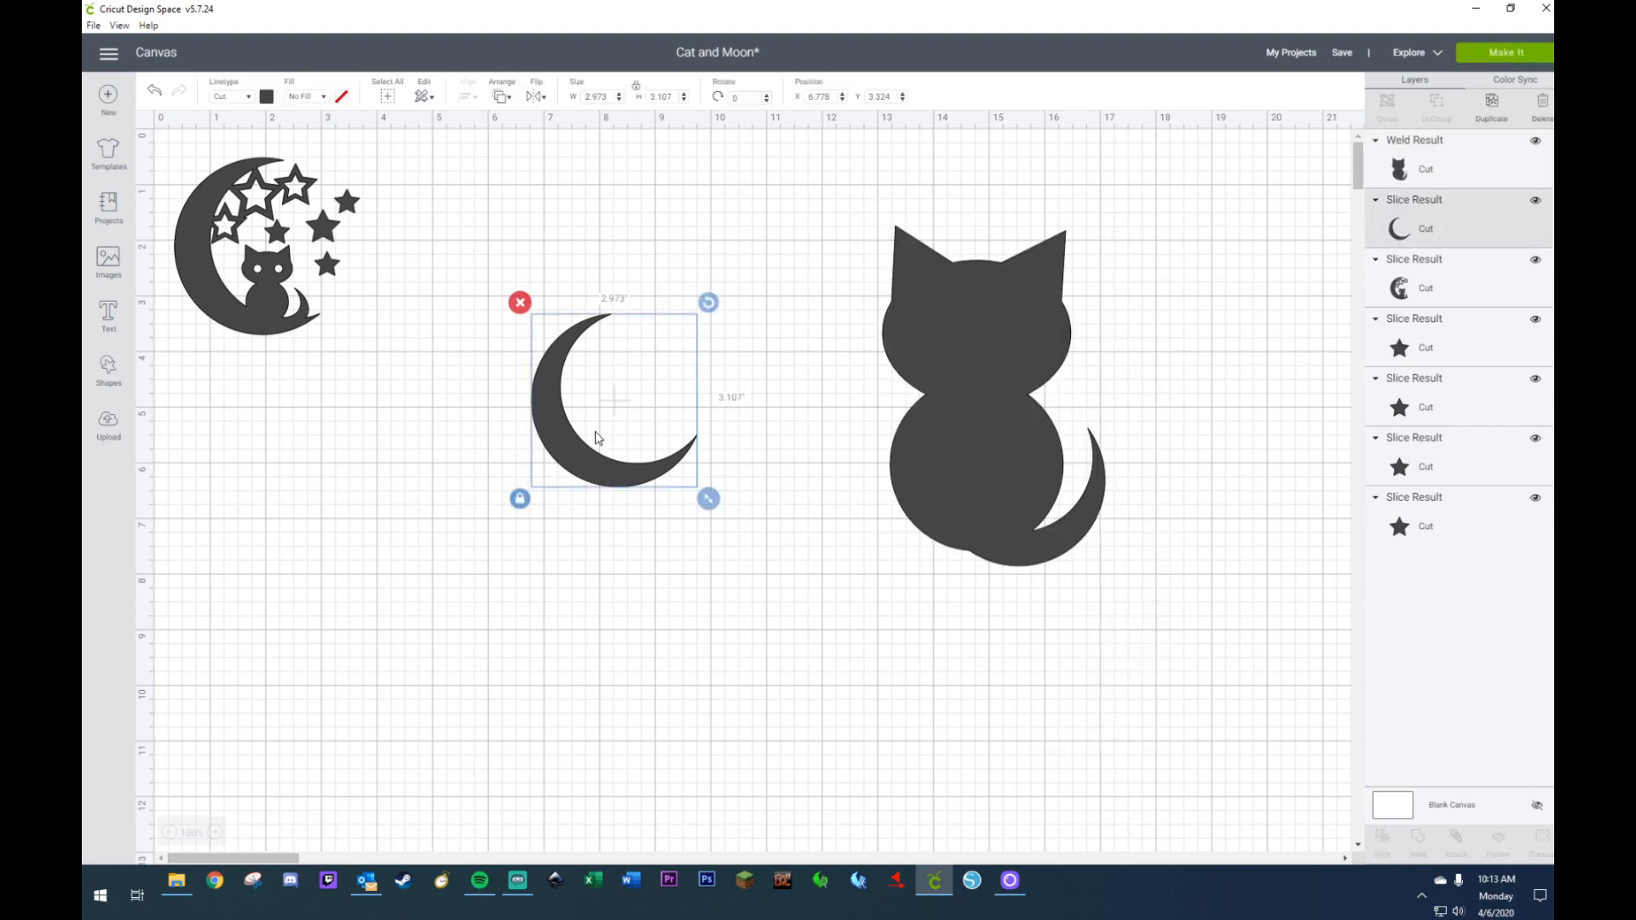
{"action": "left_click", "coordinate": [1034, 336]}
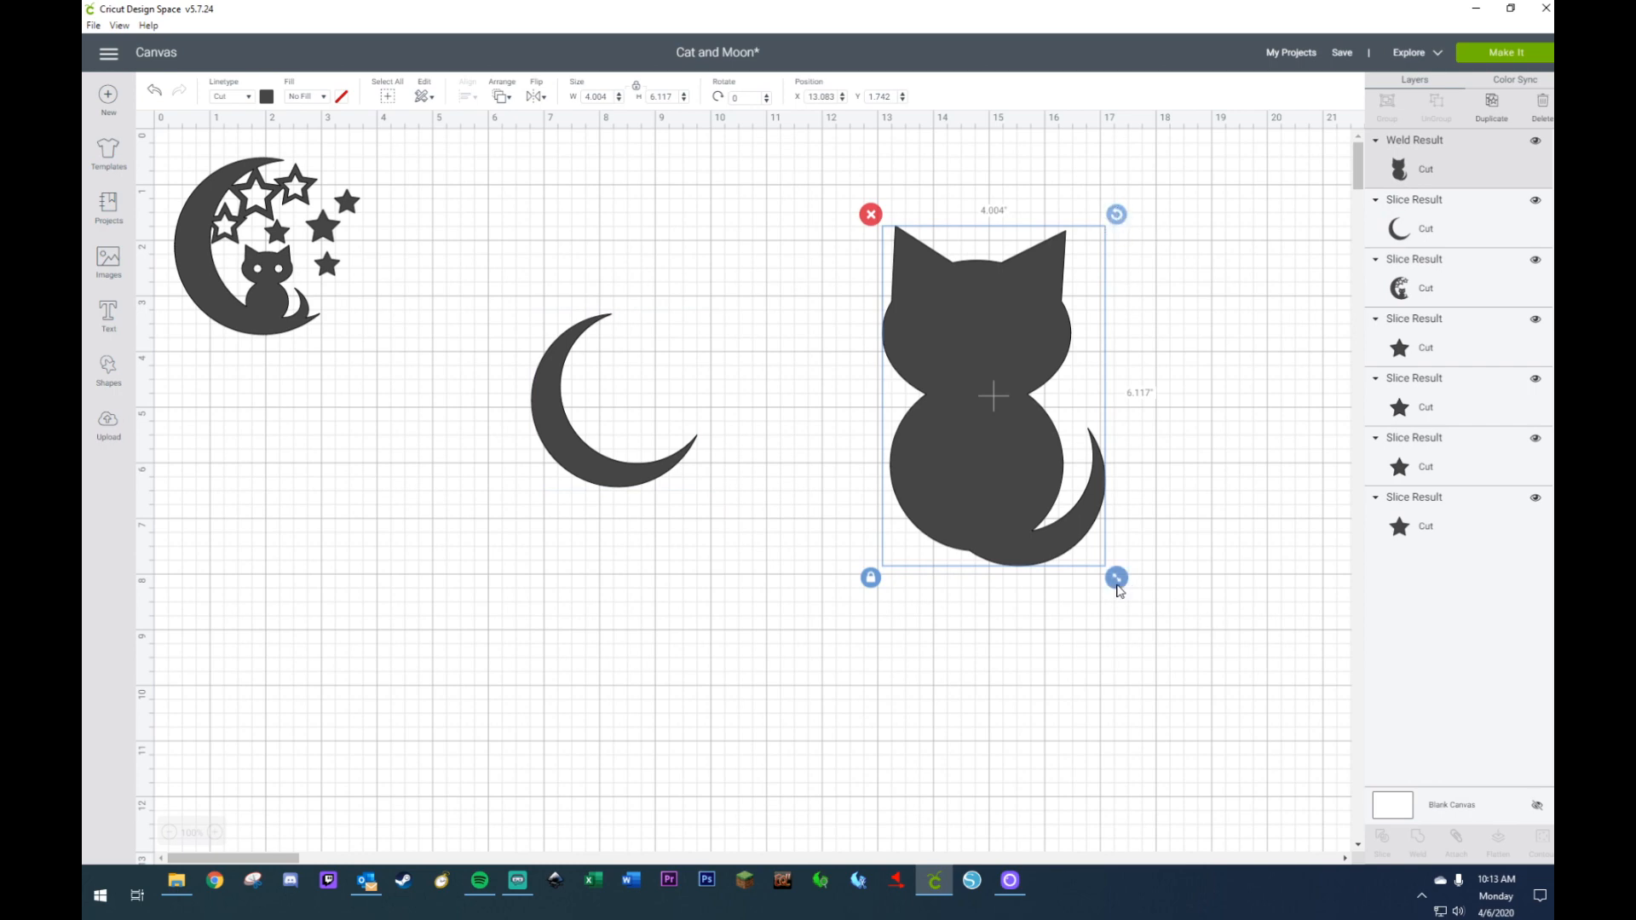
{"action": "left_click_drag", "start_coordinate": [1116, 578], "coordinate": [898, 372]}
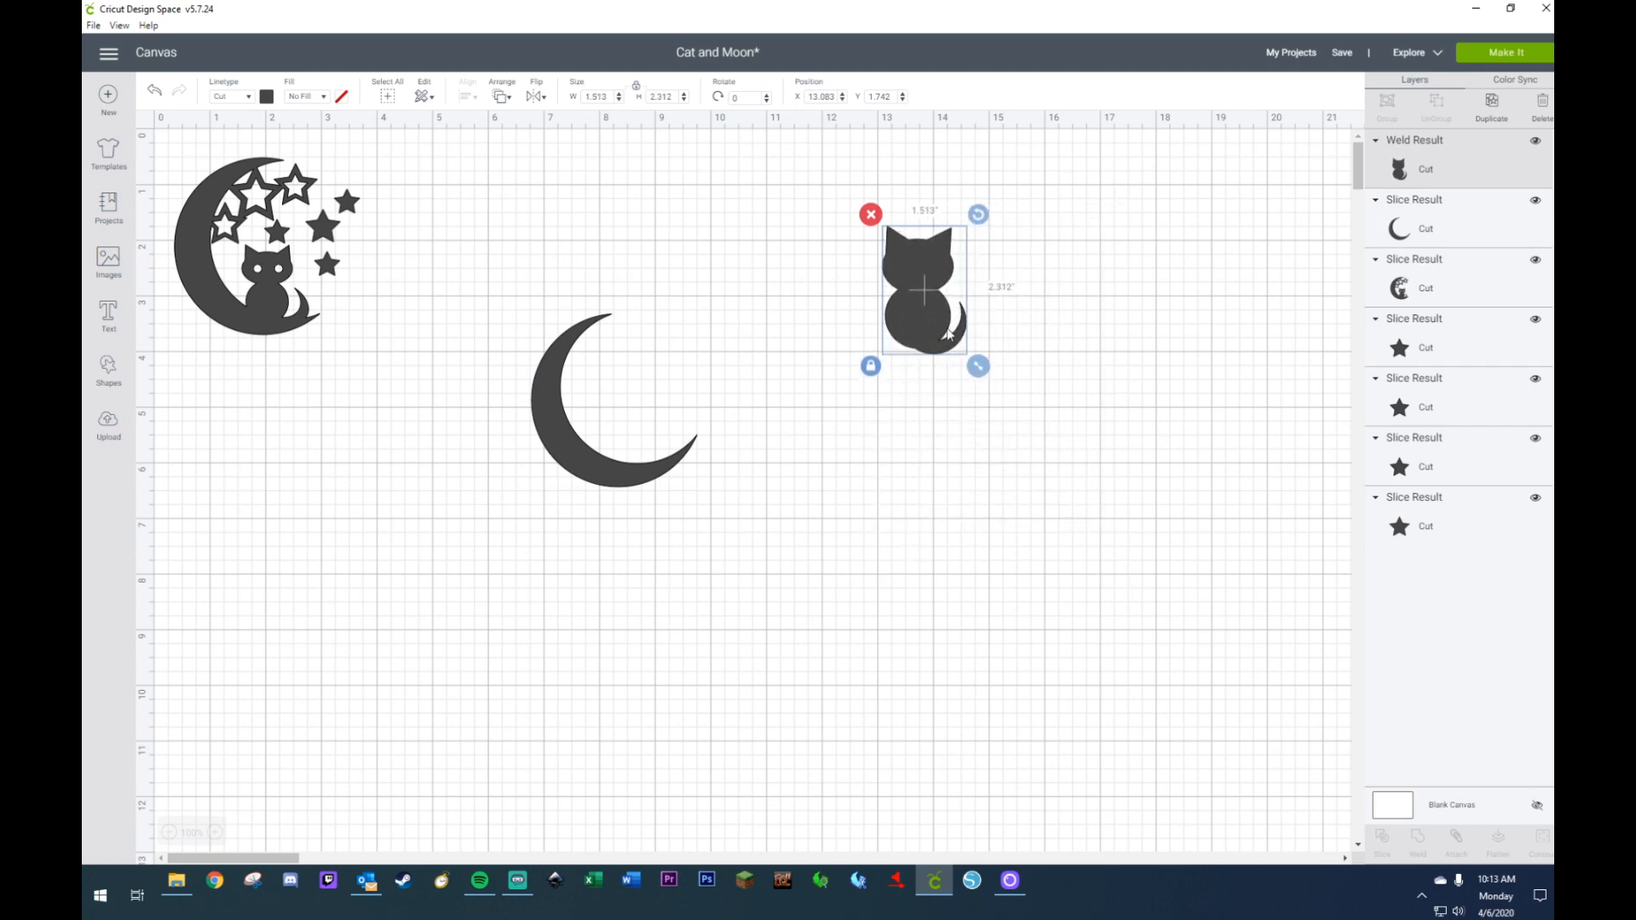
{"action": "left_click_drag", "start_coordinate": [953, 322], "coordinate": [640, 462]}
{"action": "left_click", "coordinate": [769, 412]}
- Rotate the crescent moon to about 14.6° and nudge the cat slightly left and down along its curve
{"action": "left_click", "coordinate": [586, 356]}
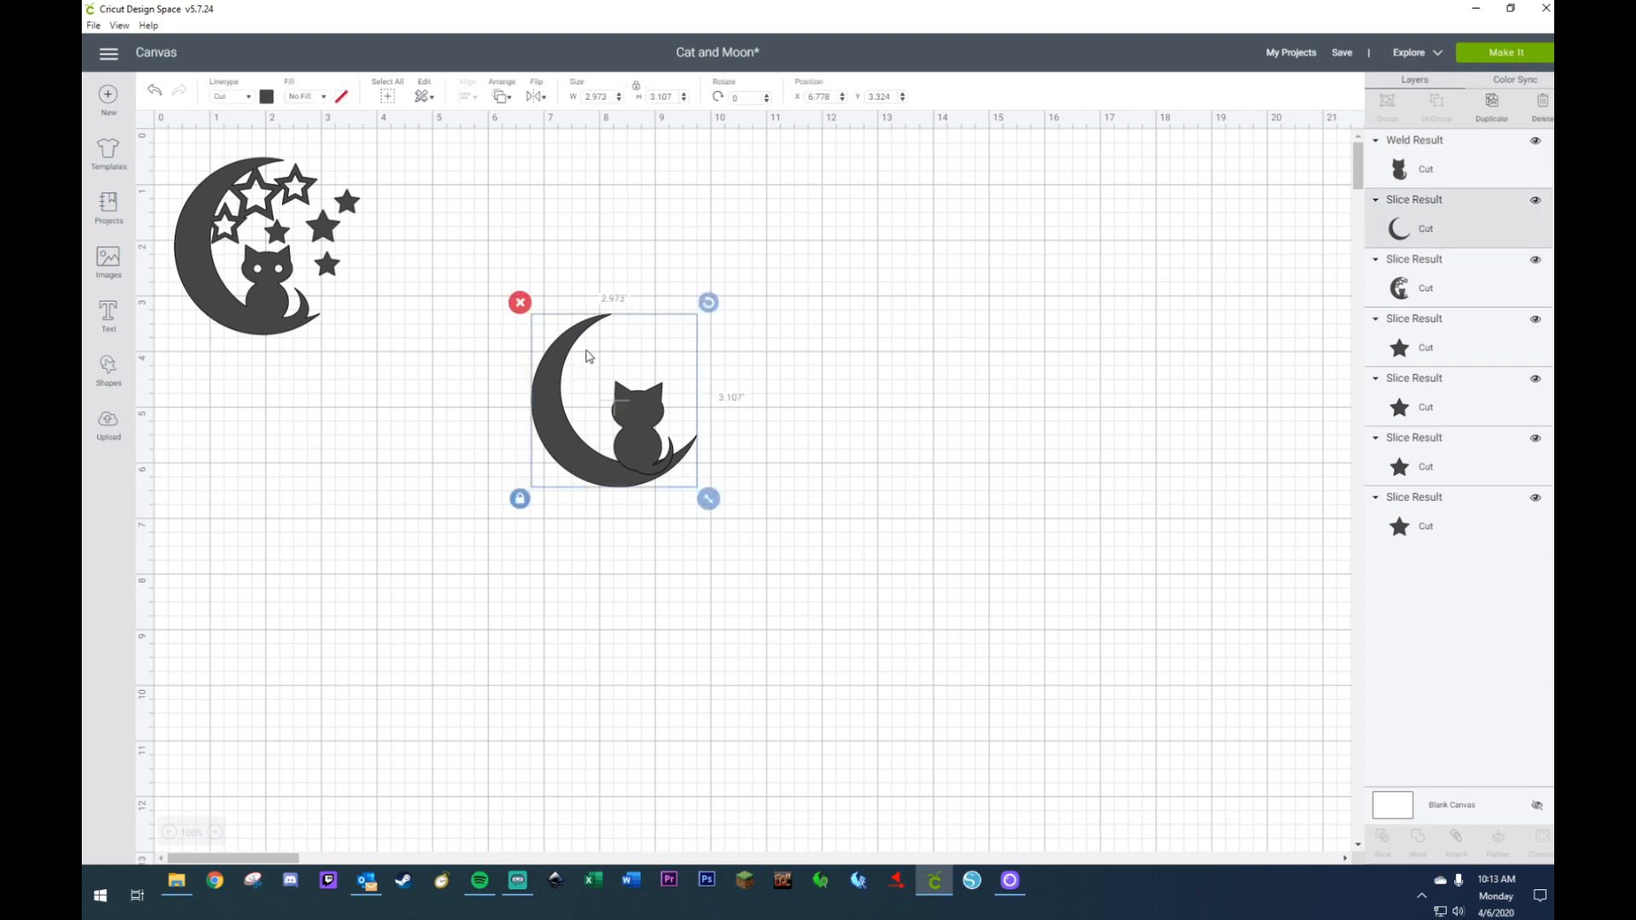
{"action": "left_click_drag", "start_coordinate": [709, 303], "coordinate": [733, 343]}
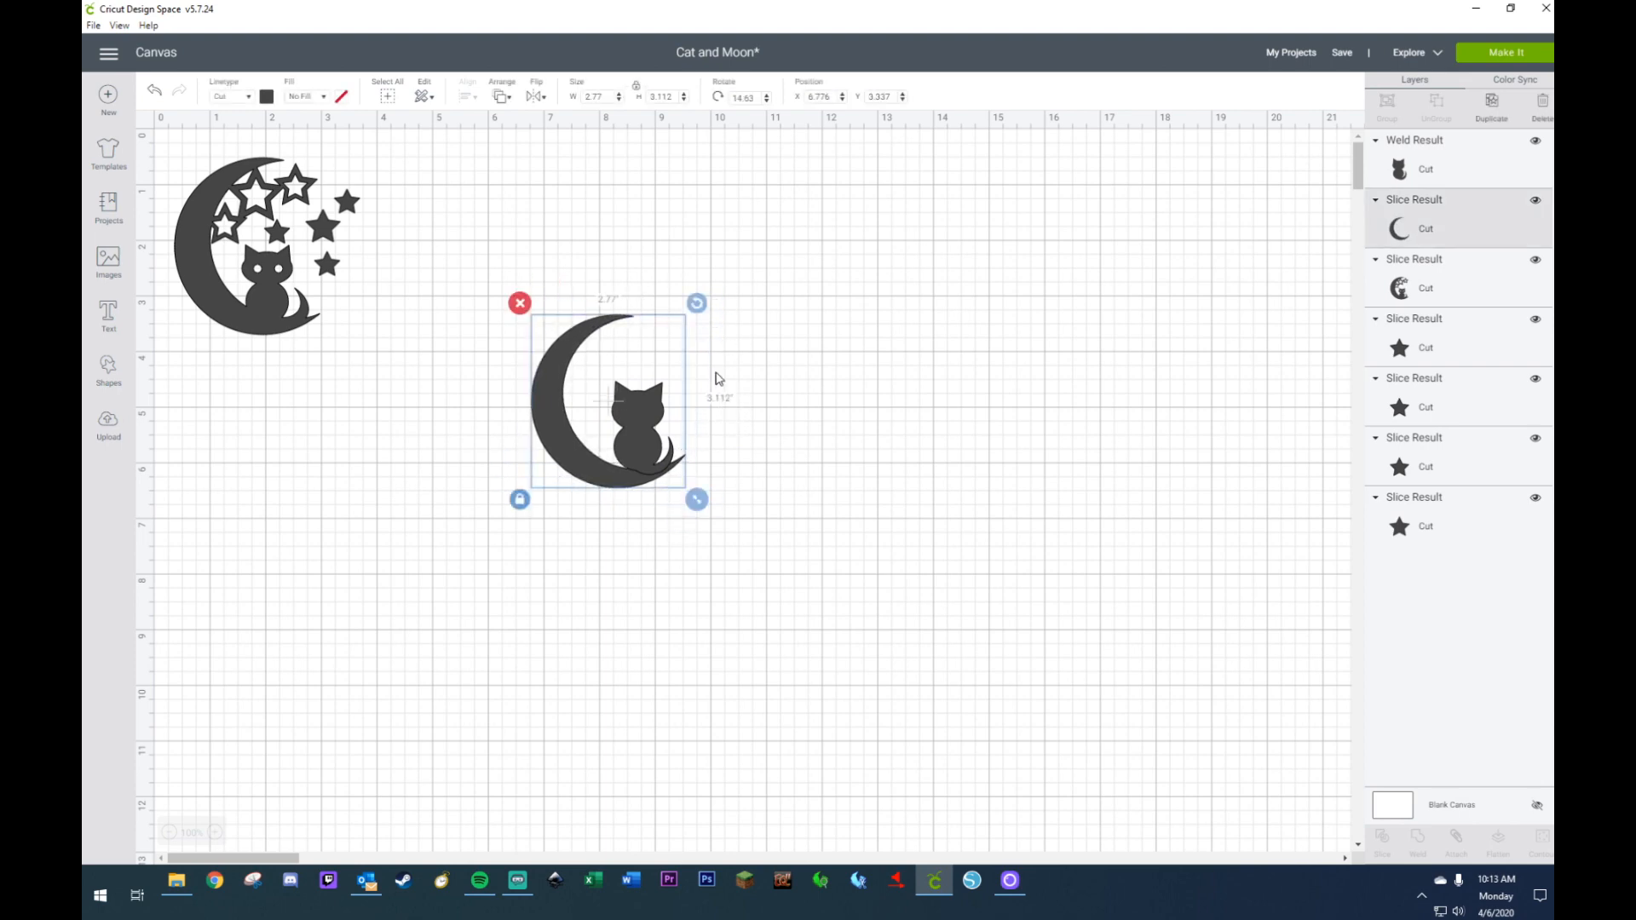
{"action": "left_click", "coordinate": [716, 378]}
{"action": "left_click", "coordinate": [644, 417]}
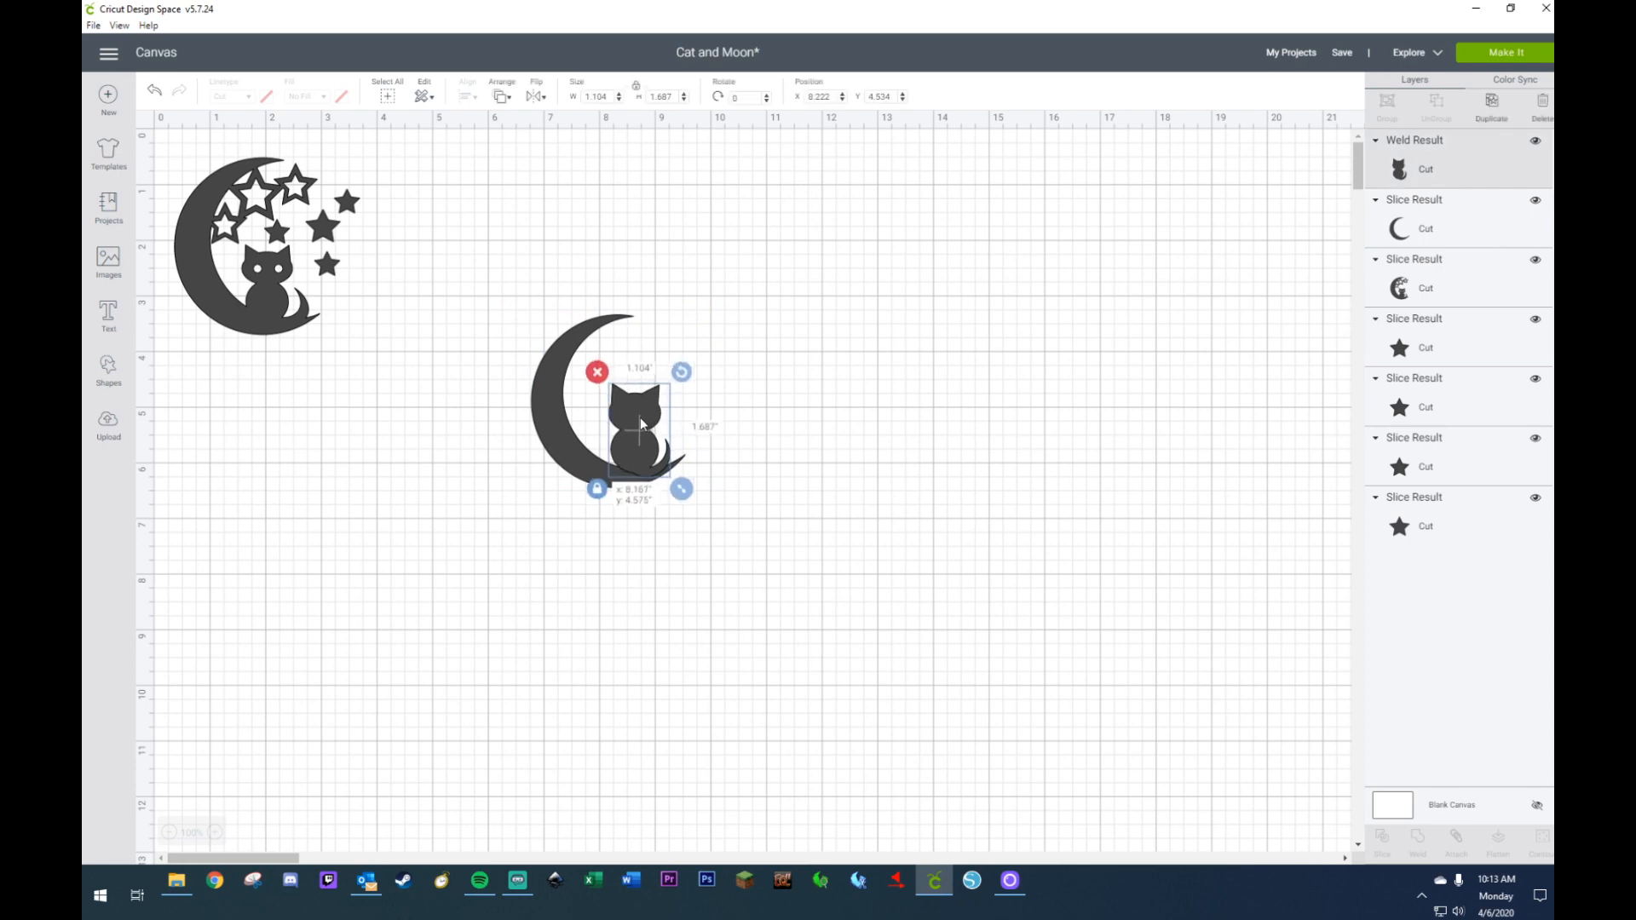
{"action": "left_click", "coordinate": [773, 413]}
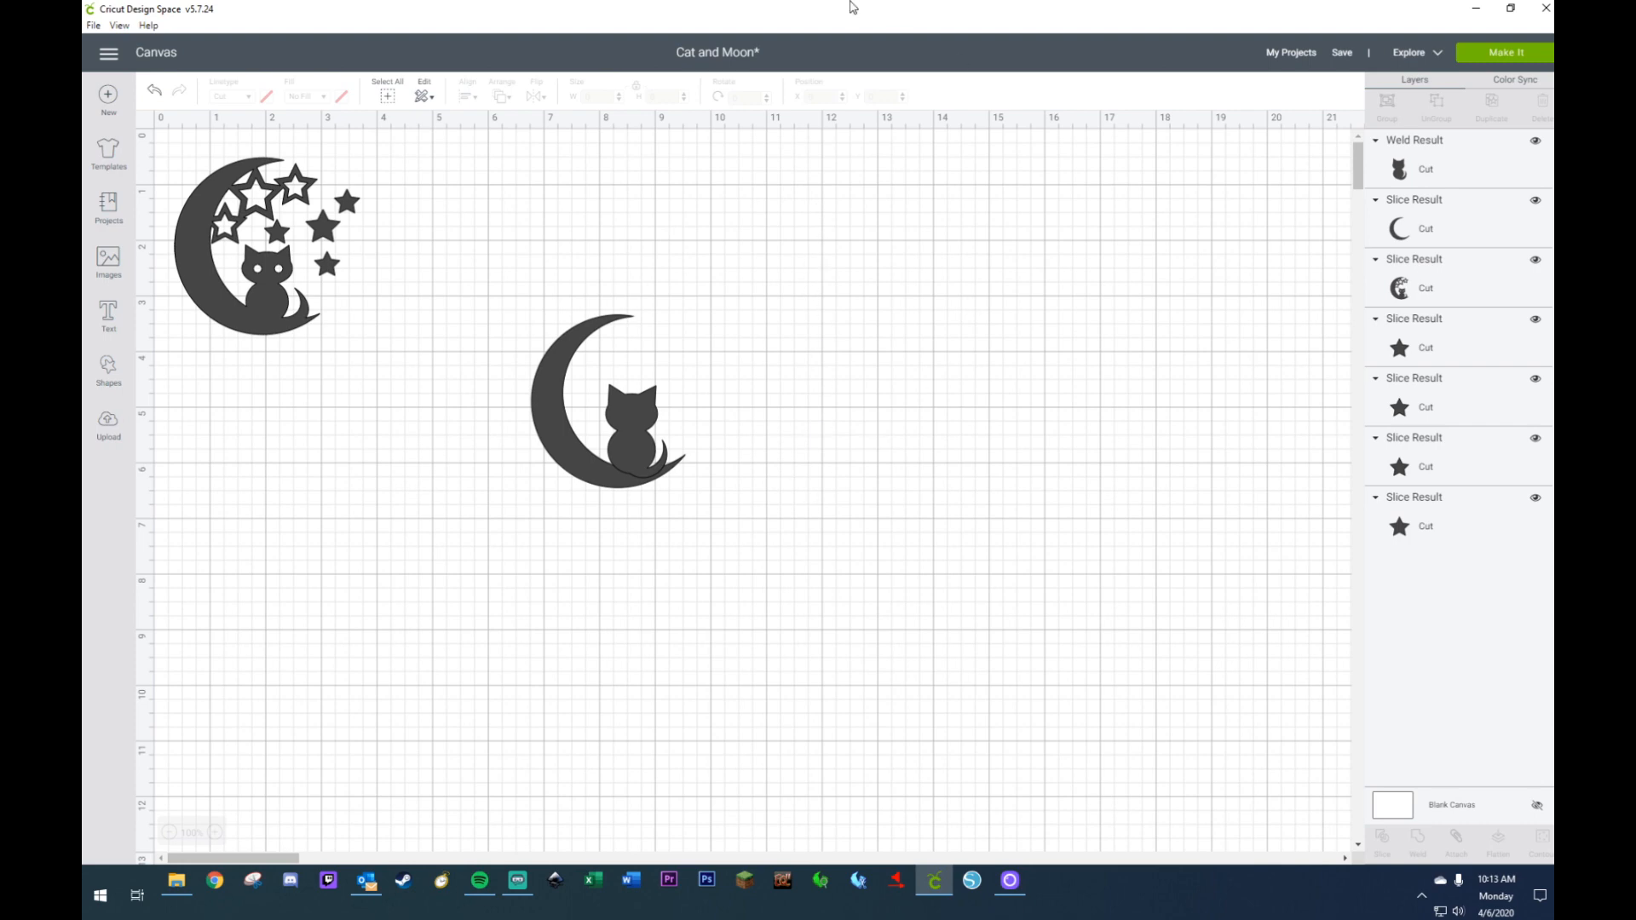
- Weld the cat and the crescent moon into one shape
{"action": "left_click_drag", "start_coordinate": [480, 291], "coordinate": [842, 628]}
{"action": "right_click", "coordinate": [628, 466]}
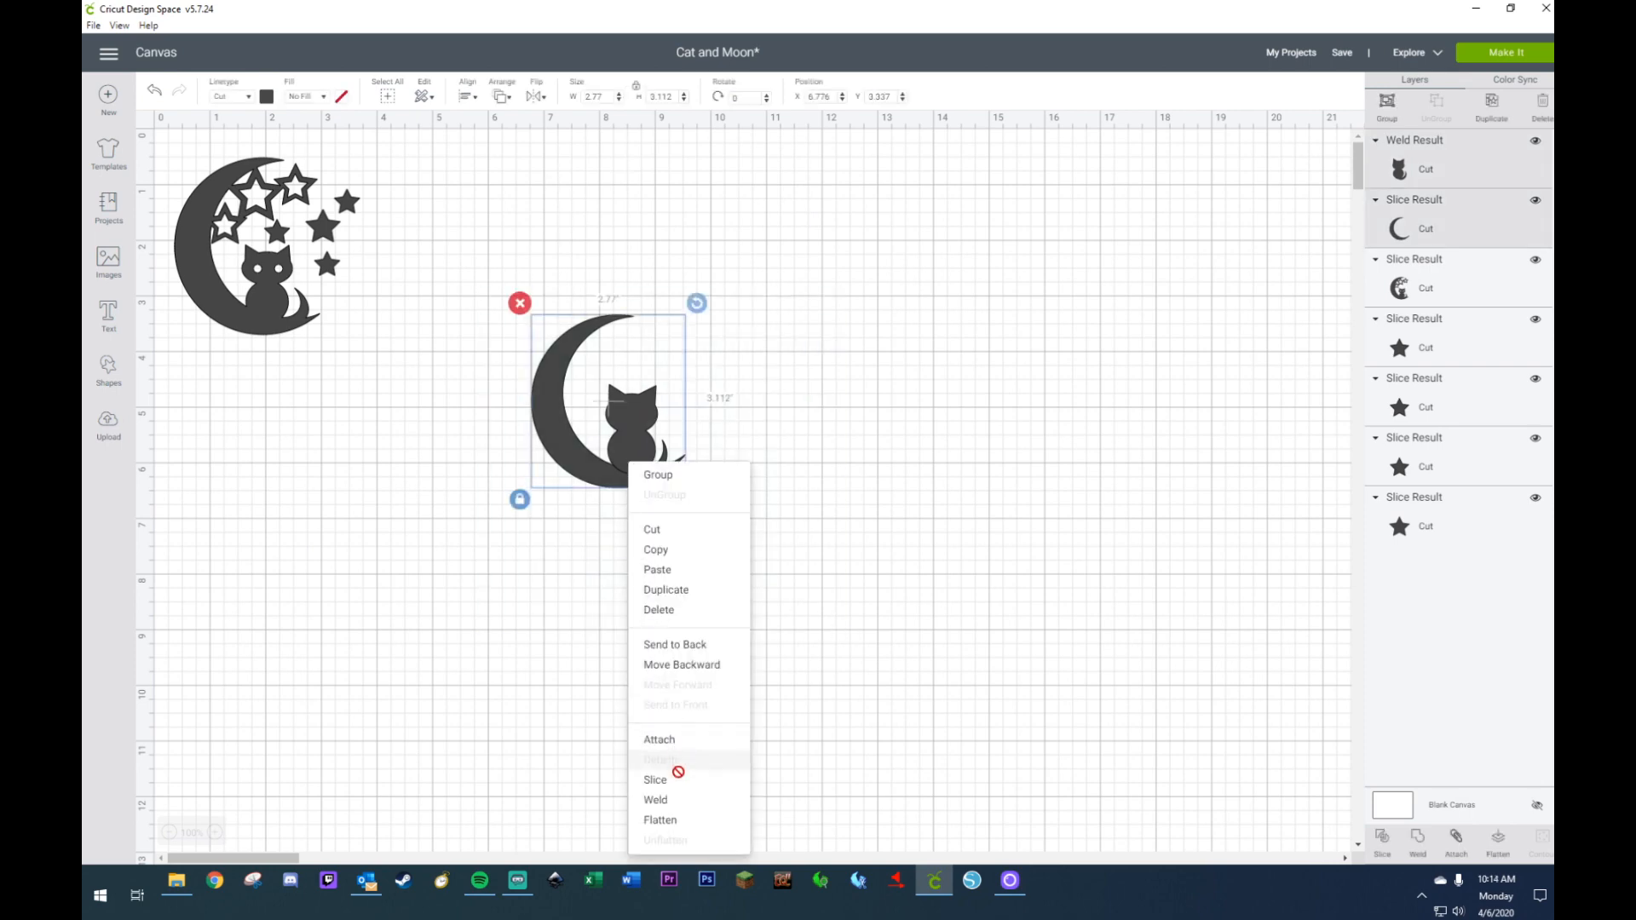
{"action": "left_click", "coordinate": [679, 805]}
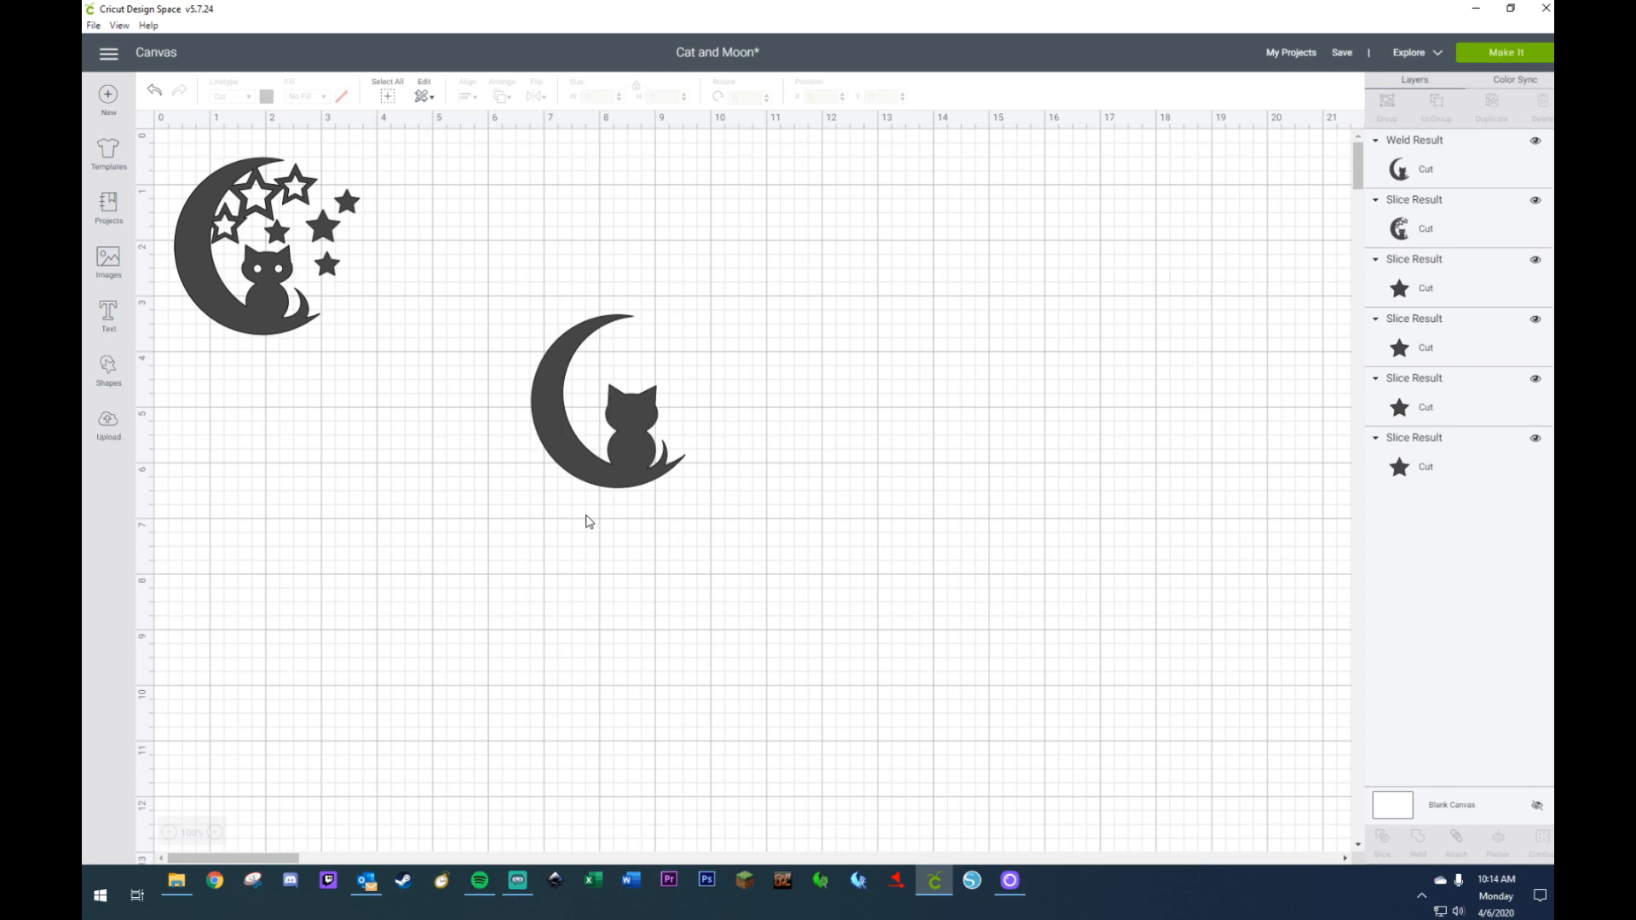
{"action": "left_click", "coordinate": [361, 213]}
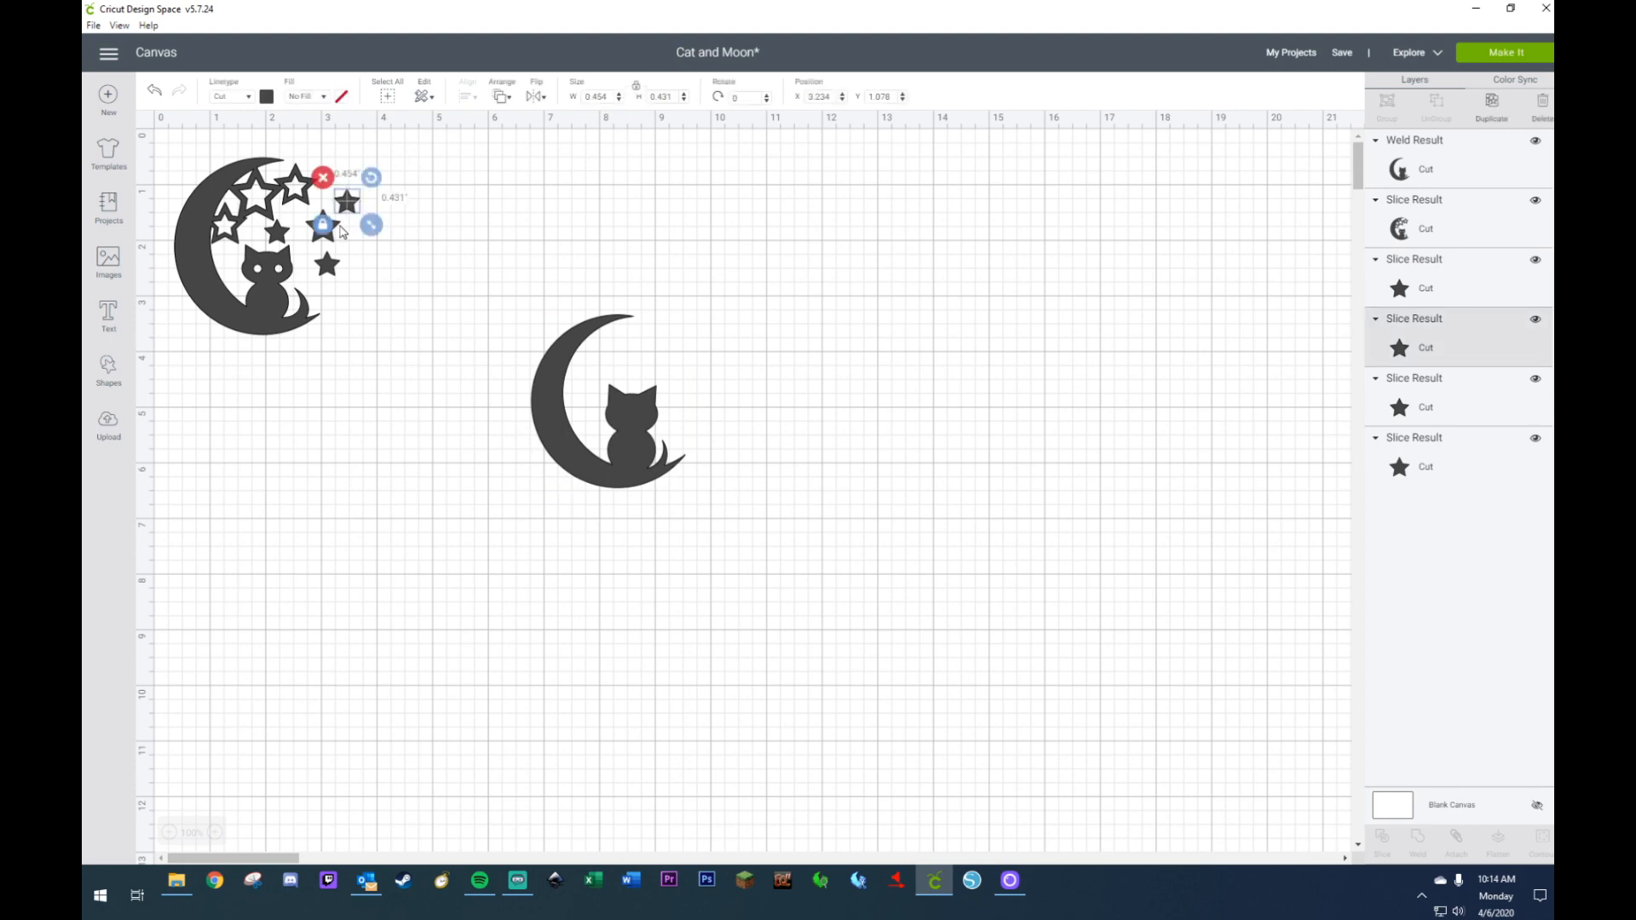
{"action": "left_click", "coordinate": [324, 227]}
{"action": "left_click", "coordinate": [290, 250]}
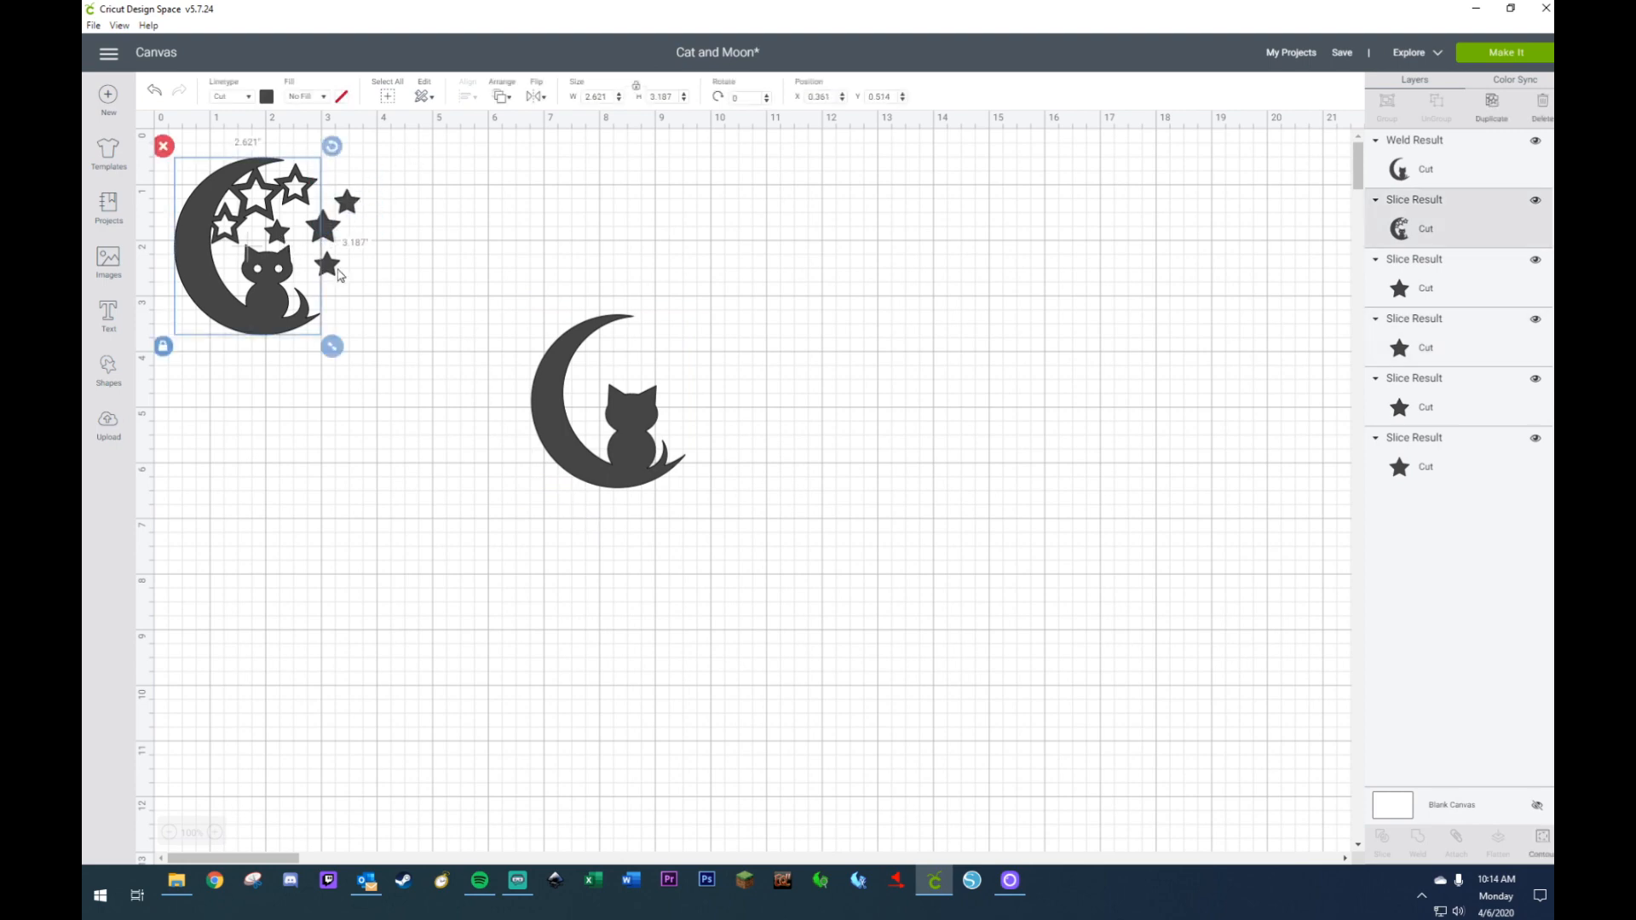
{"action": "left_click", "coordinate": [330, 271]}
{"action": "left_click", "coordinate": [328, 228]}
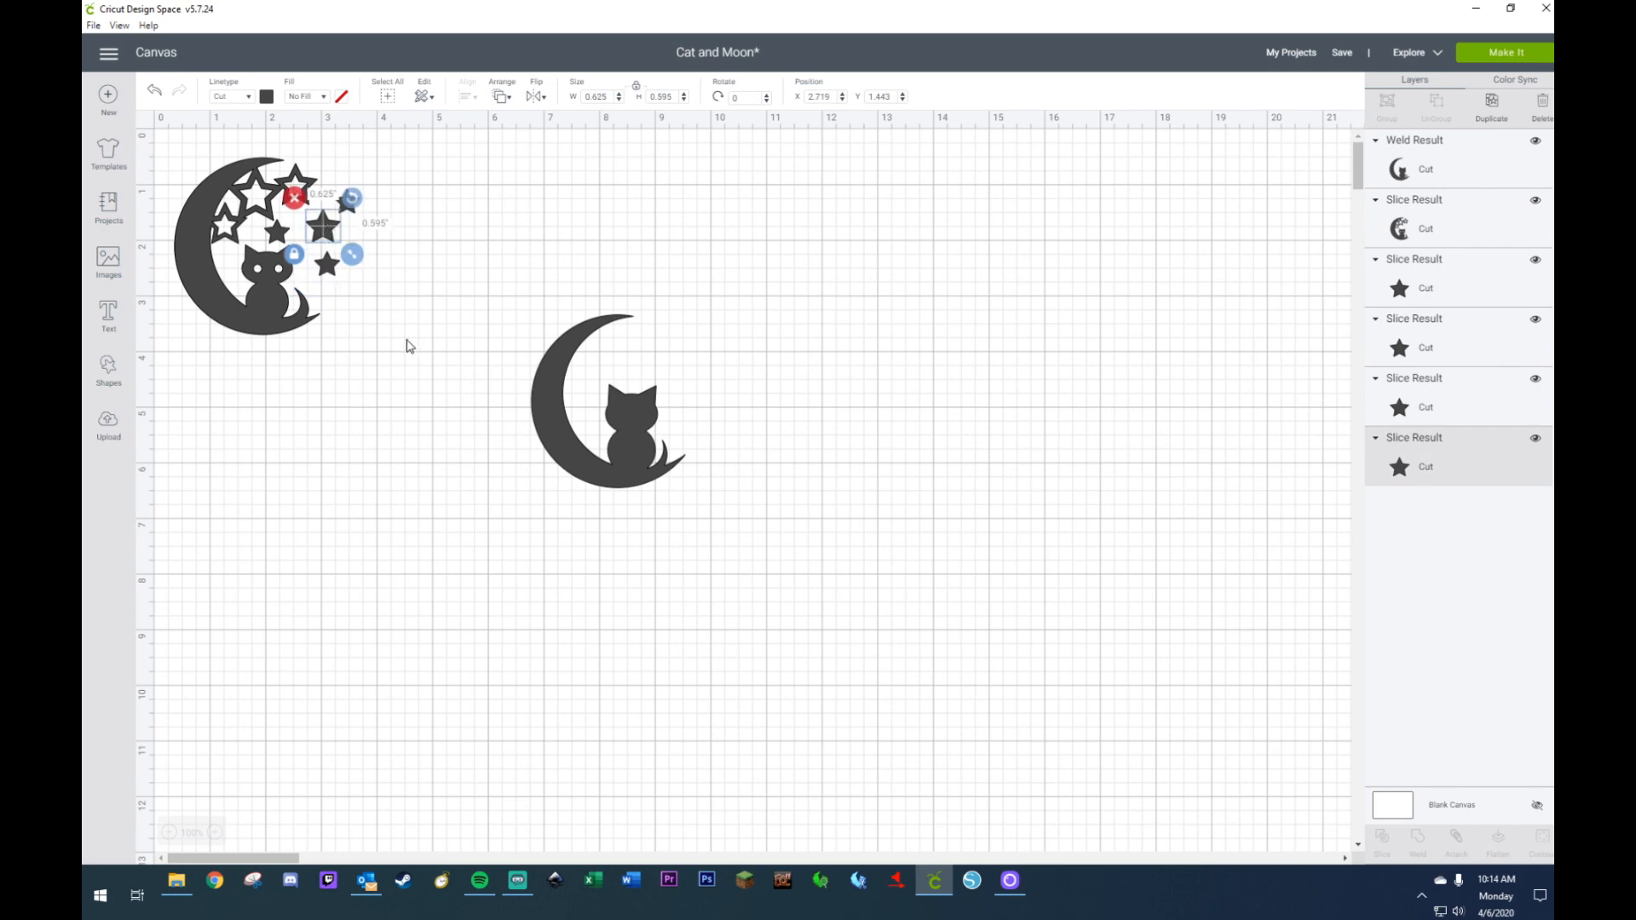
- Insert a star, shrink it to about 0.97 by 0.92 in, and place it against the crescent moon's upper inner curve
{"action": "left_click", "coordinate": [418, 382]}
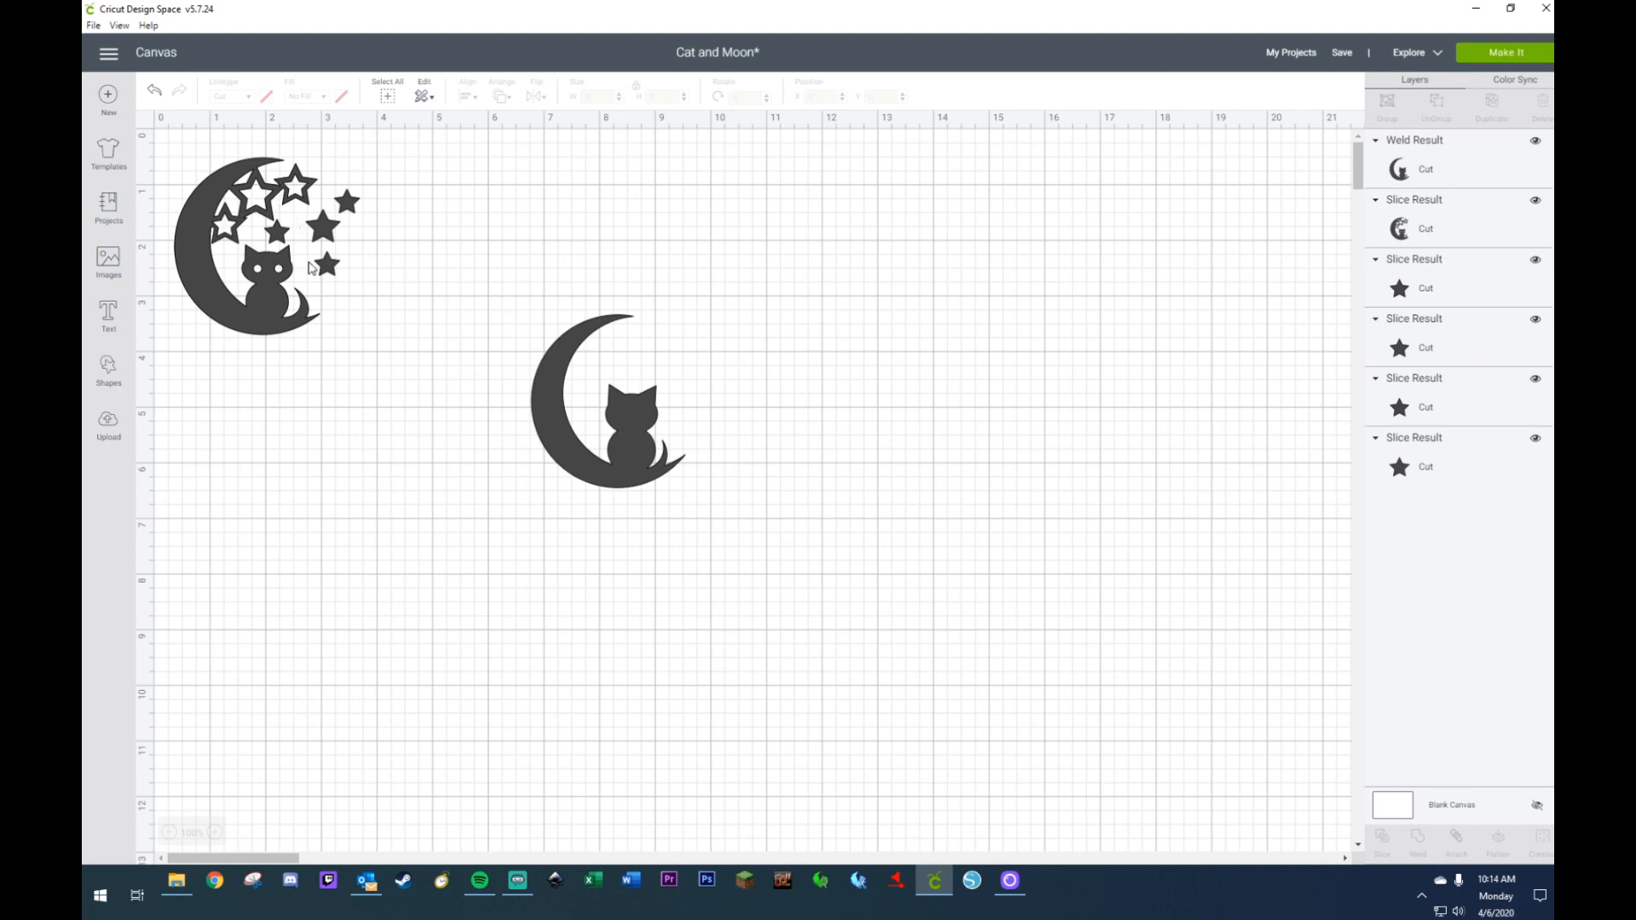
{"action": "left_click", "coordinate": [117, 371]}
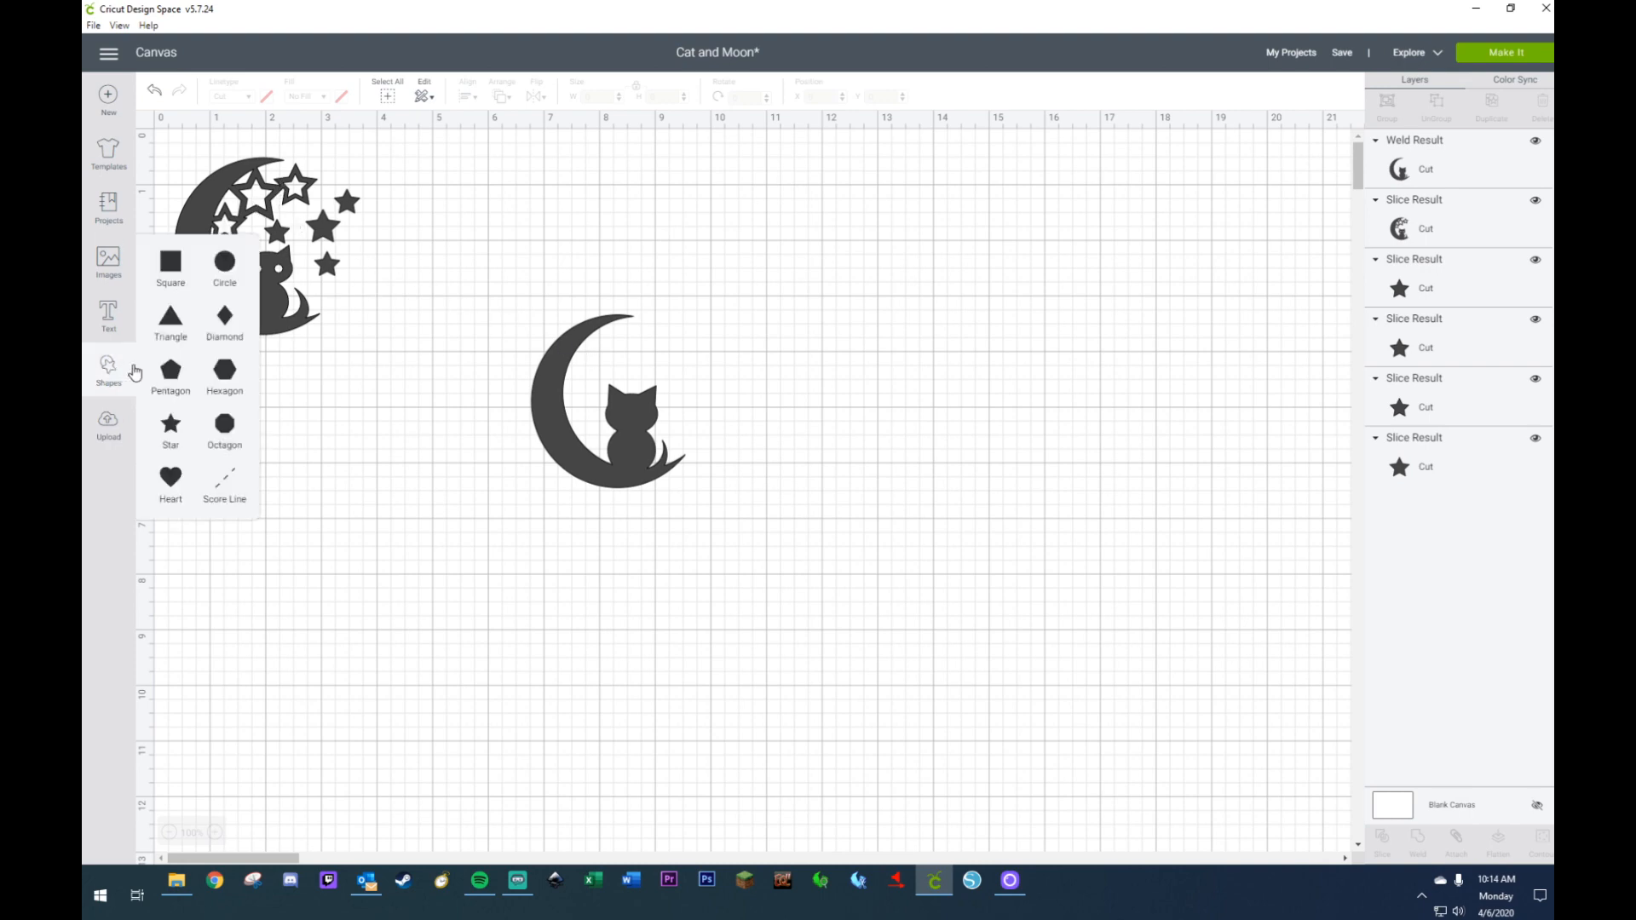
{"action": "left_click", "coordinate": [179, 439]}
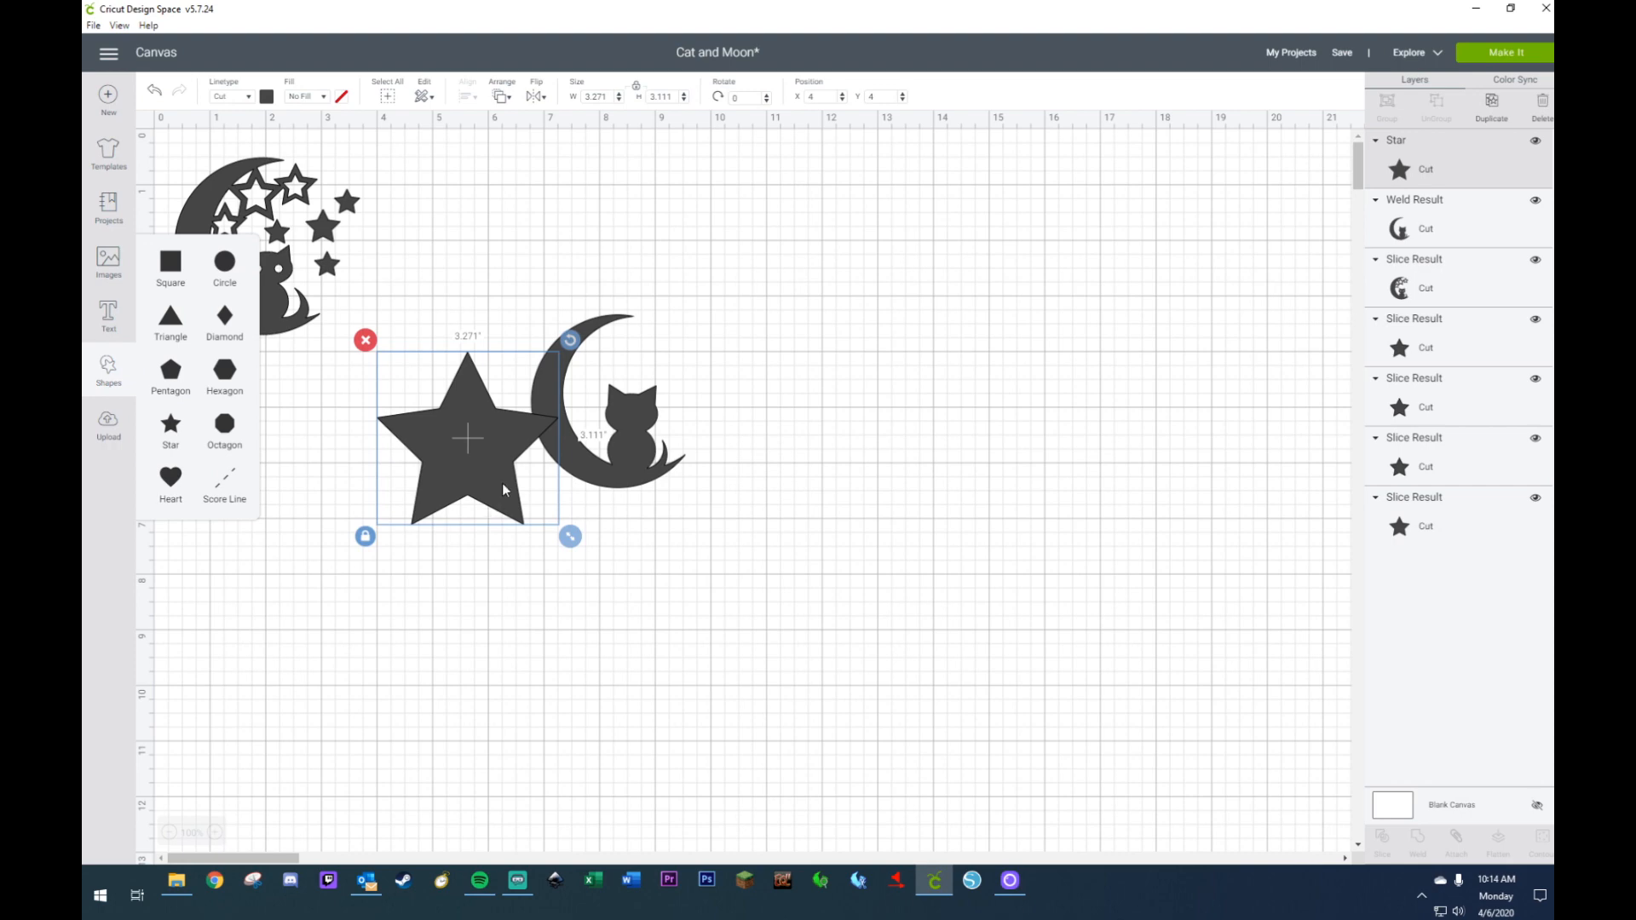
{"action": "left_click_drag", "start_coordinate": [570, 537], "coordinate": [604, 365]}
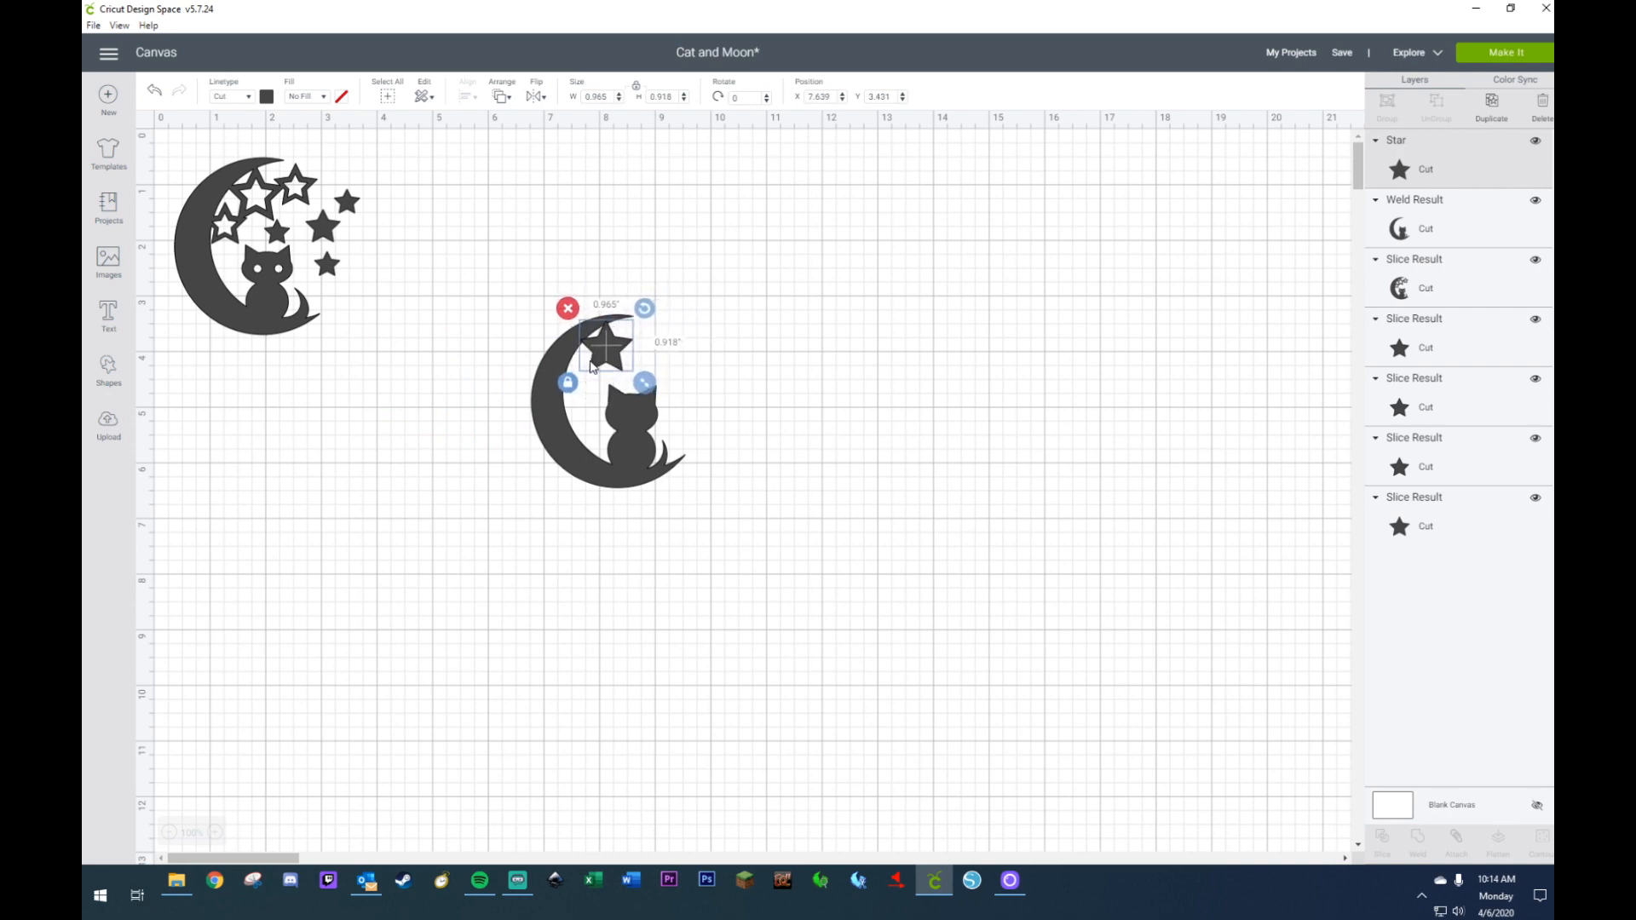
{"action": "left_click", "coordinate": [663, 357]}
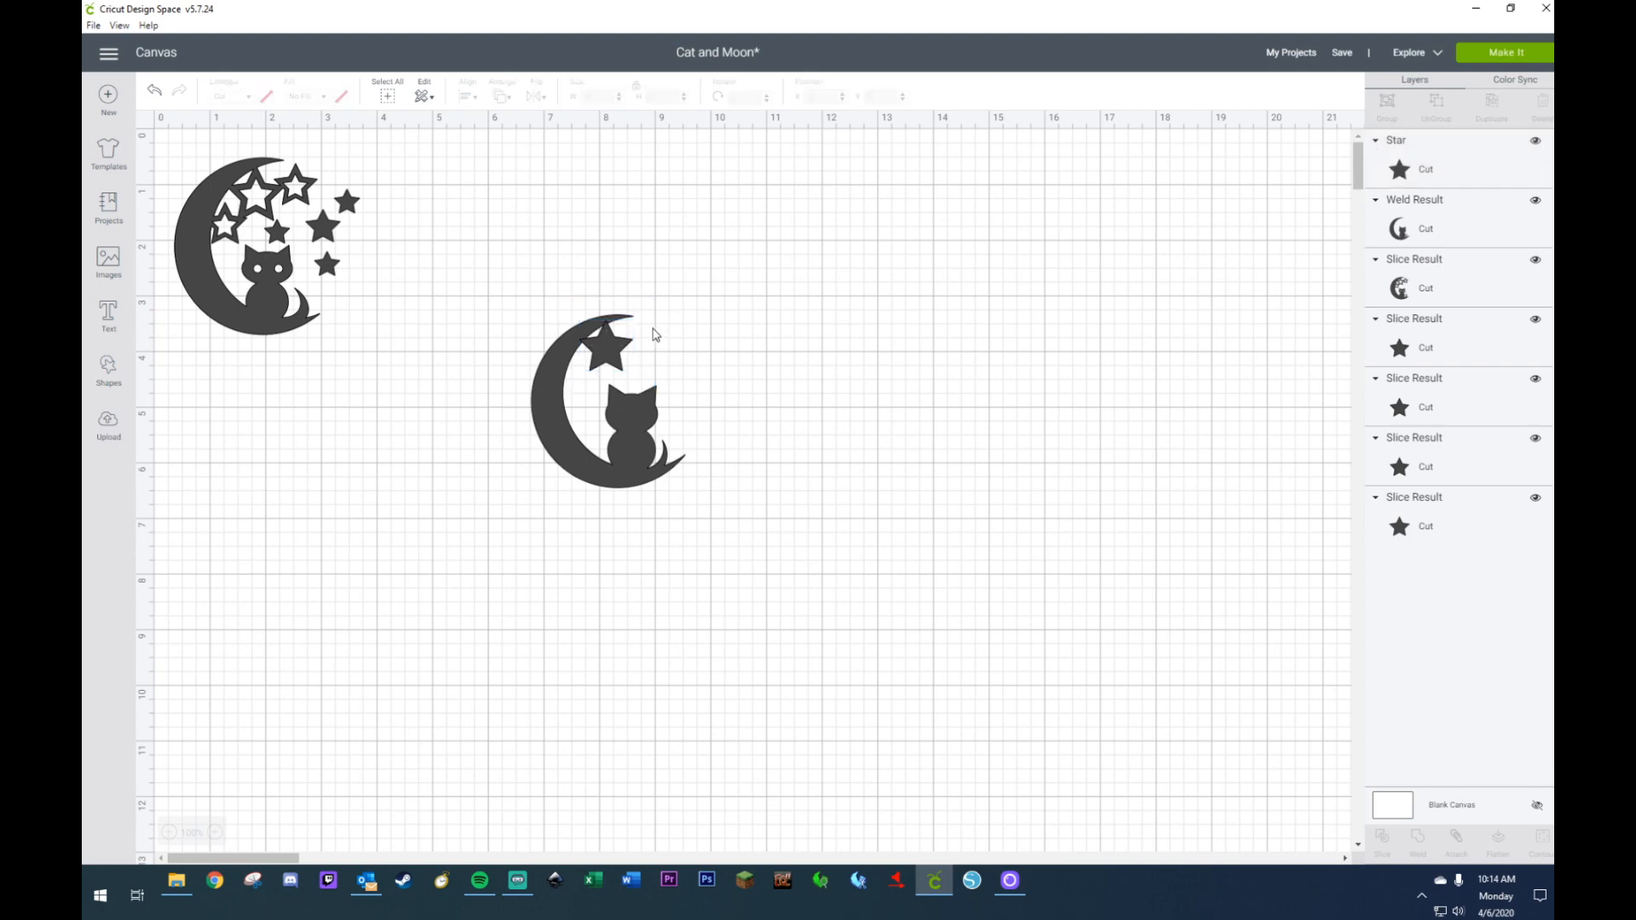
{"action": "left_click", "coordinate": [611, 358]}
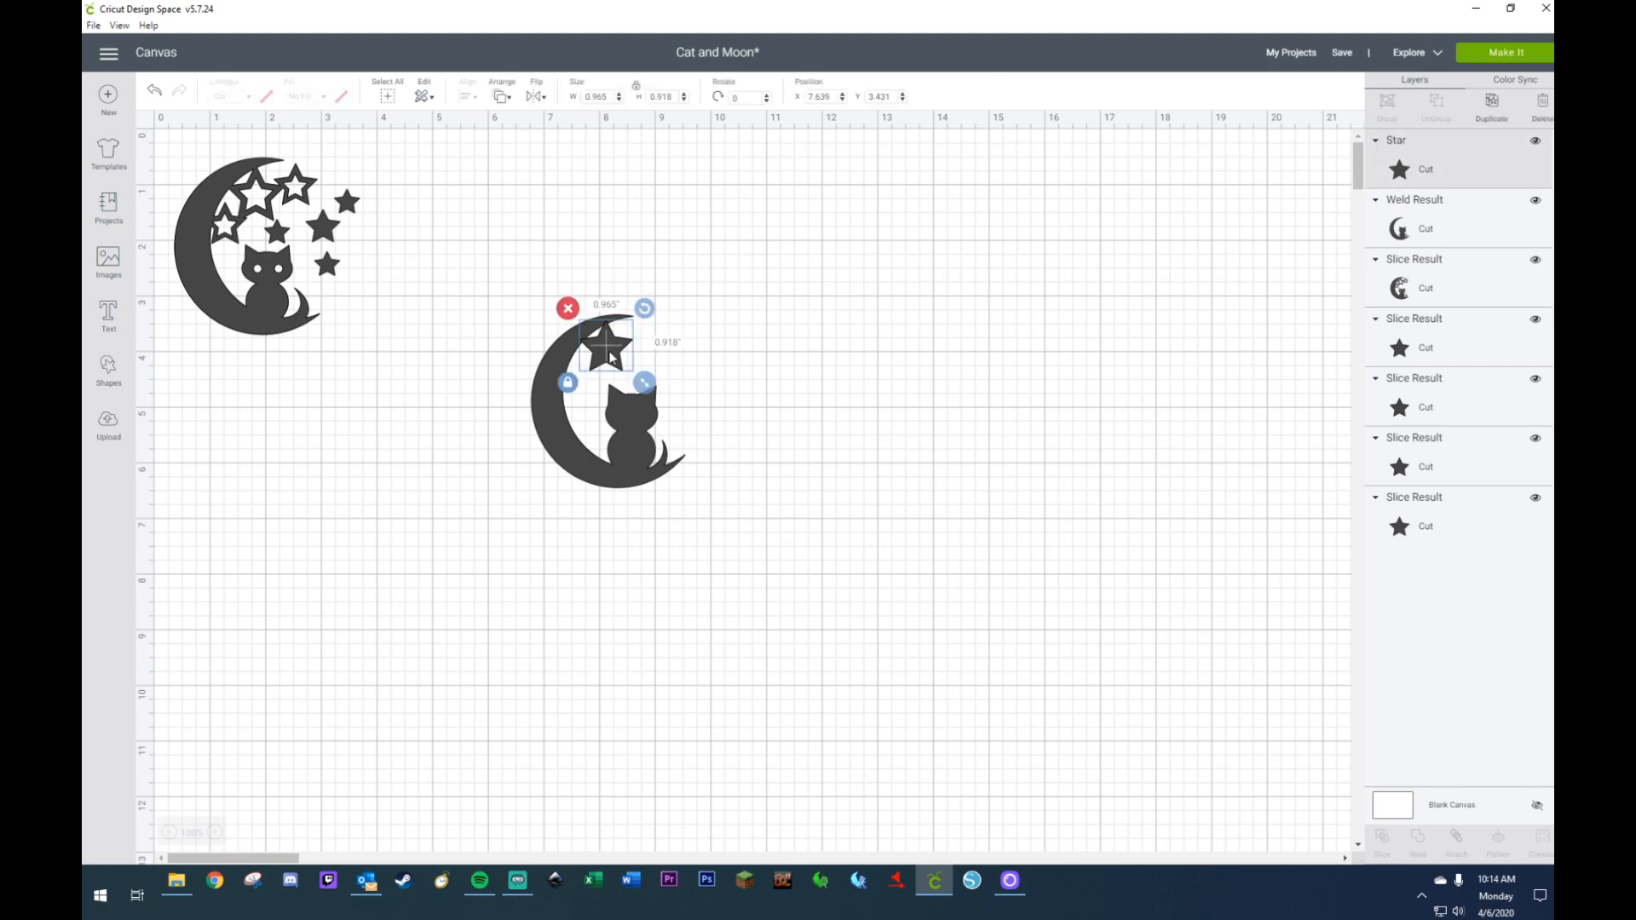
{"action": "left_click_drag", "start_coordinate": [612, 358], "coordinate": [610, 359]}
{"action": "left_click", "coordinate": [699, 340]}
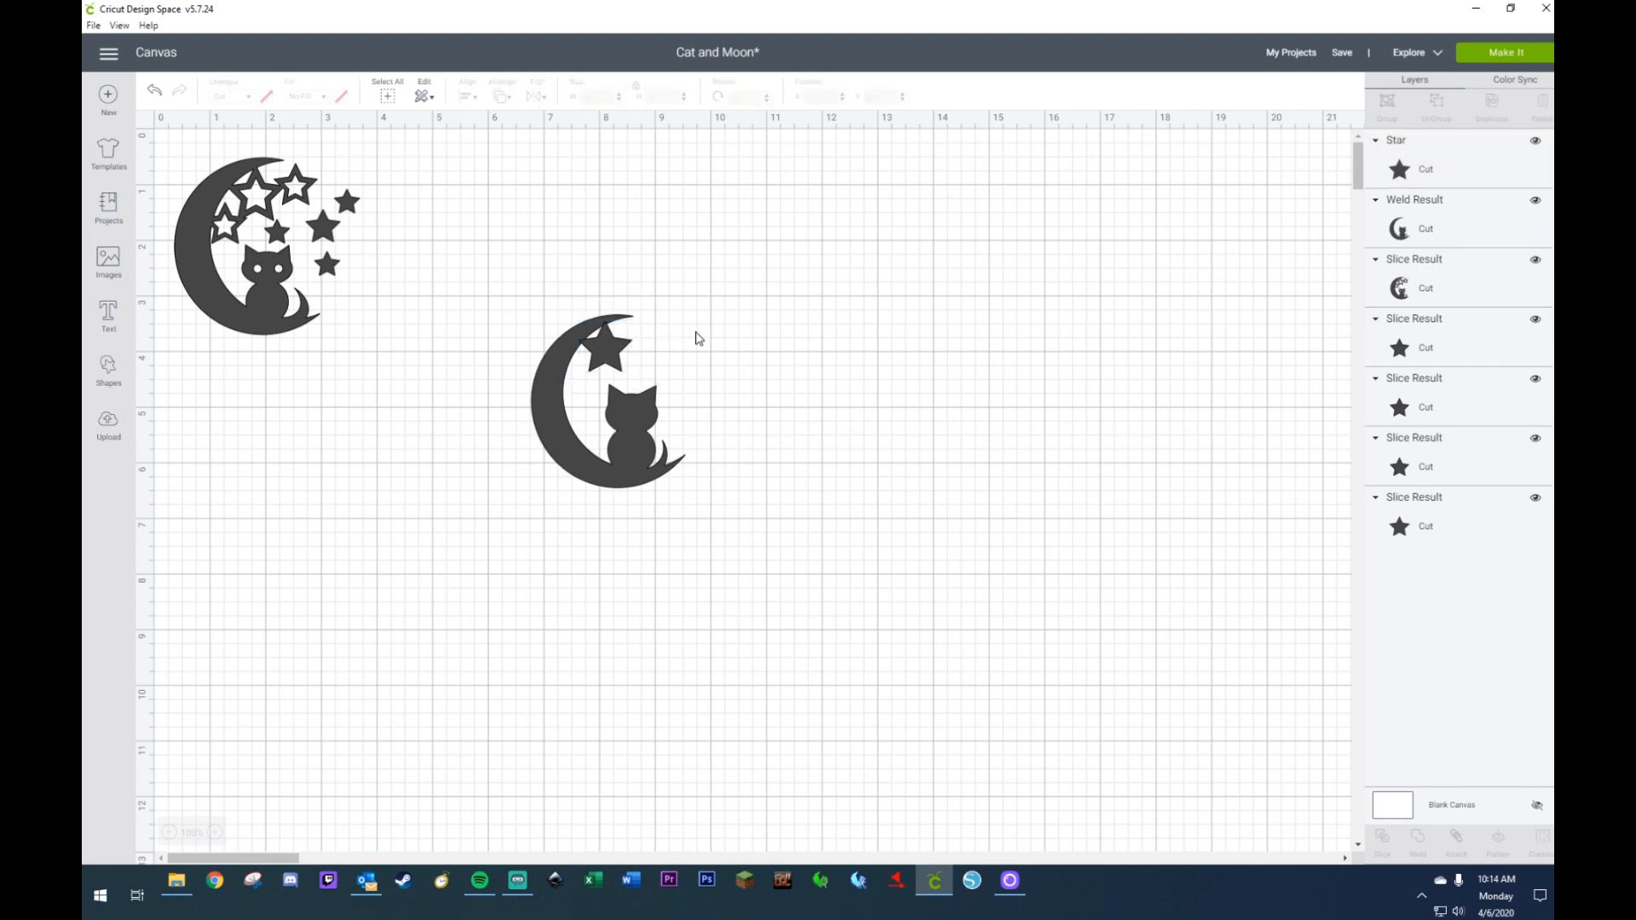
- Duplicate the star and shrink the copy to about 0.66 by 0.63 in
{"action": "left_click", "coordinate": [626, 357]}
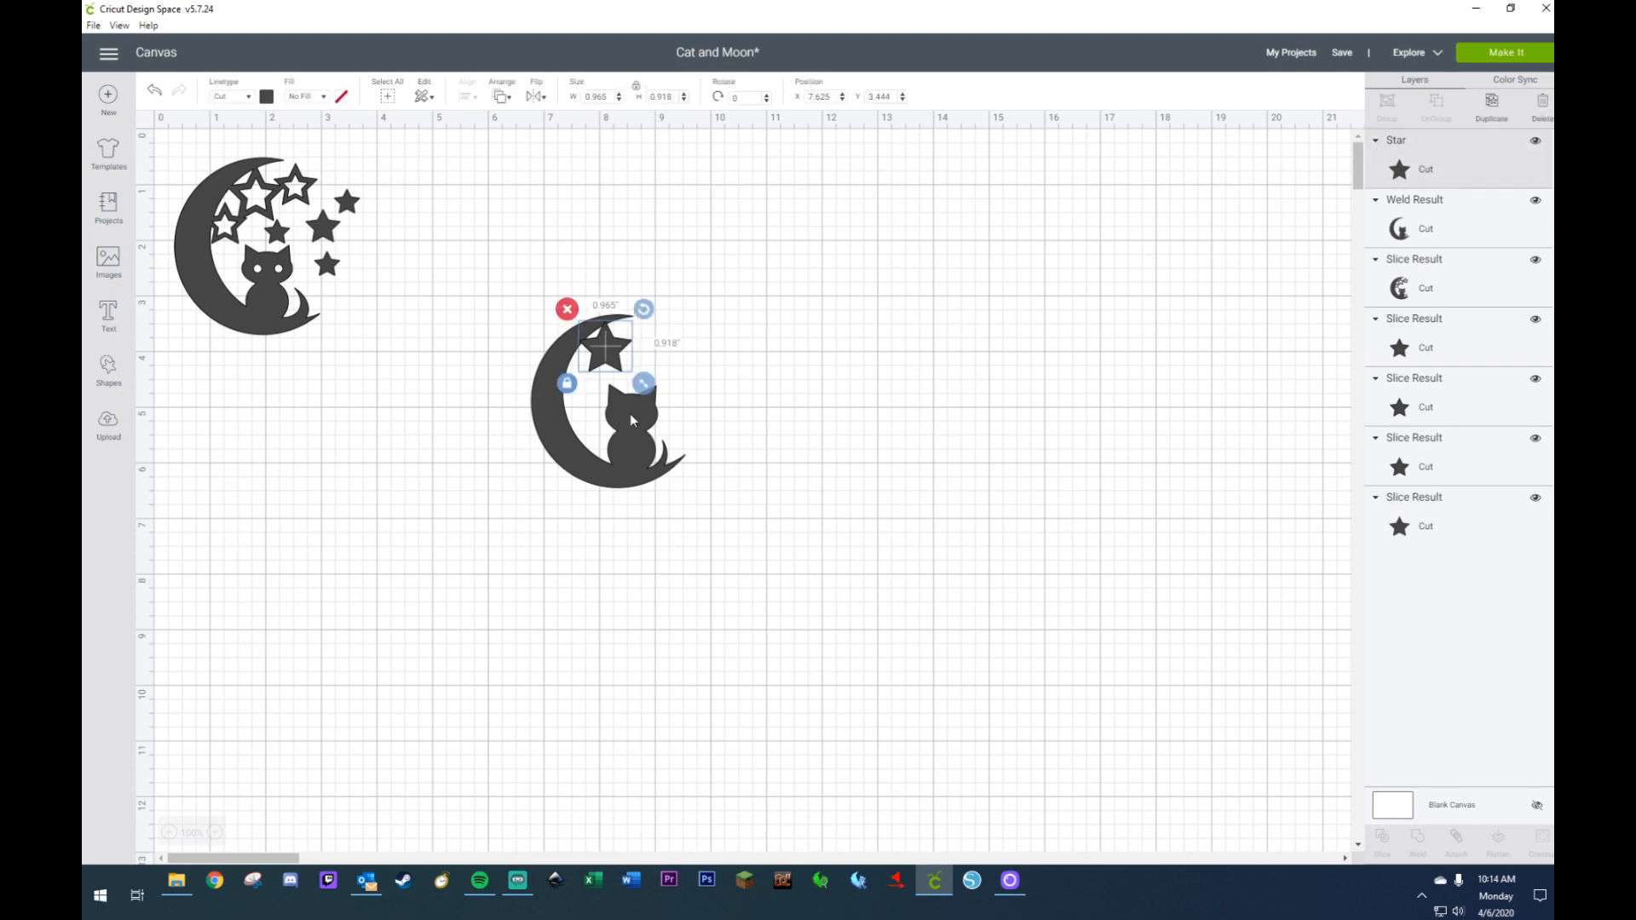
{"action": "key", "text": "ctrl+d"}
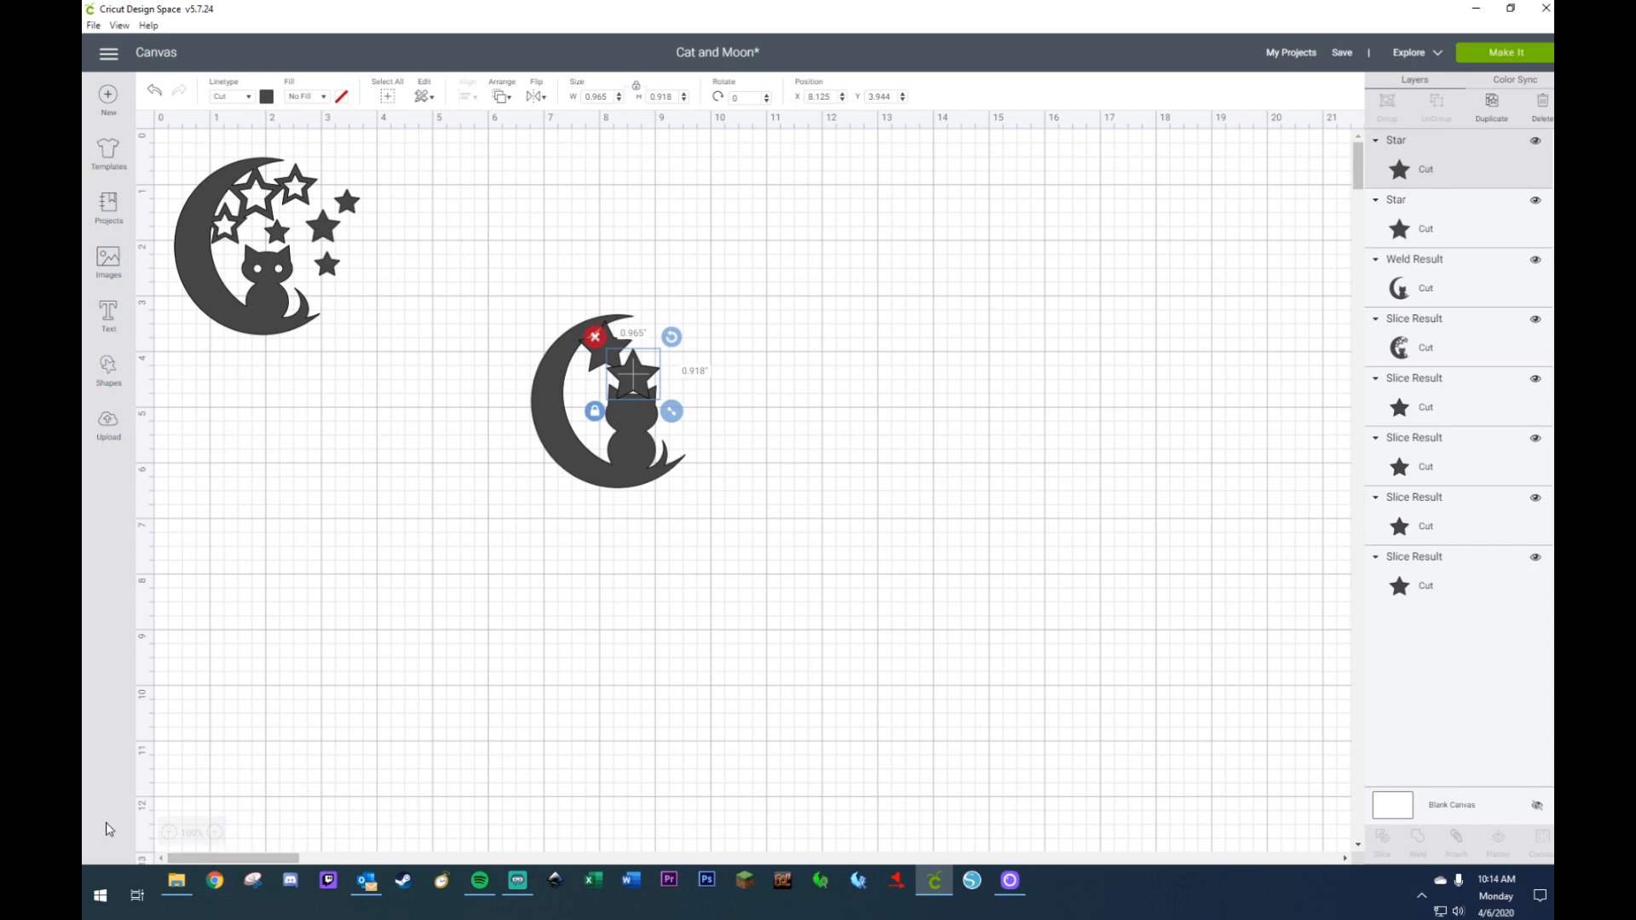
{"action": "left_click", "coordinate": [215, 832]}
{"action": "left_click", "coordinate": [215, 832]}
{"action": "left_click", "coordinate": [215, 832]}
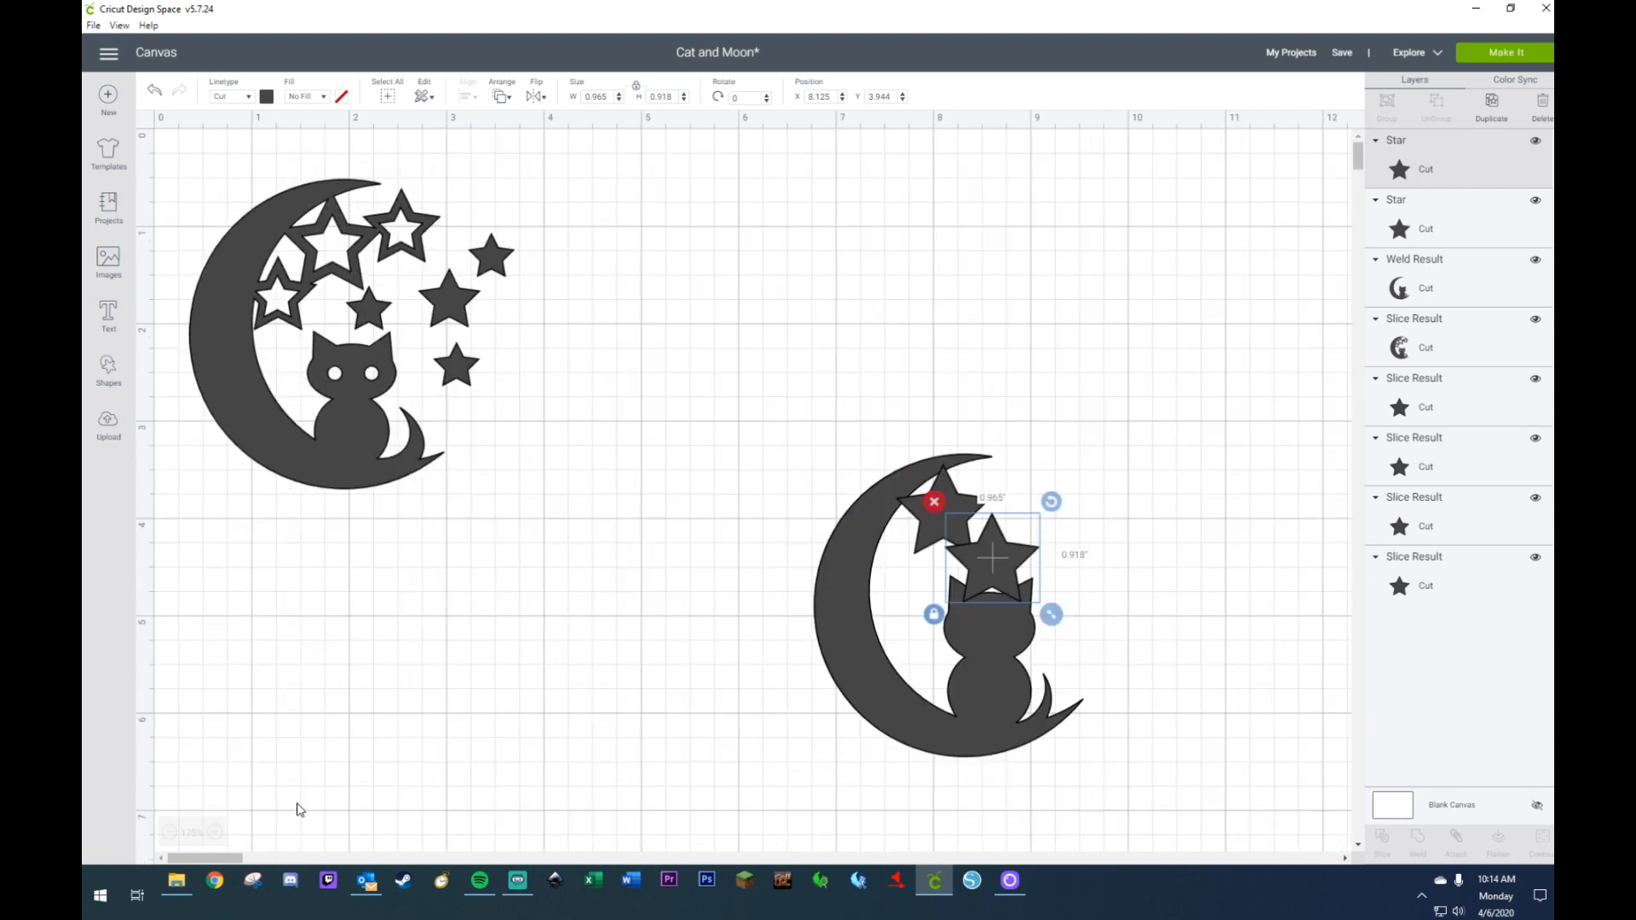
{"action": "scroll", "coordinate": [556, 782], "scroll_direction": "down", "scroll_amount": 5}
{"action": "scroll", "coordinate": [567, 776], "scroll_direction": "up", "scroll_amount": 5}
{"action": "left_click_drag", "start_coordinate": [1052, 614], "coordinate": [1021, 586]}
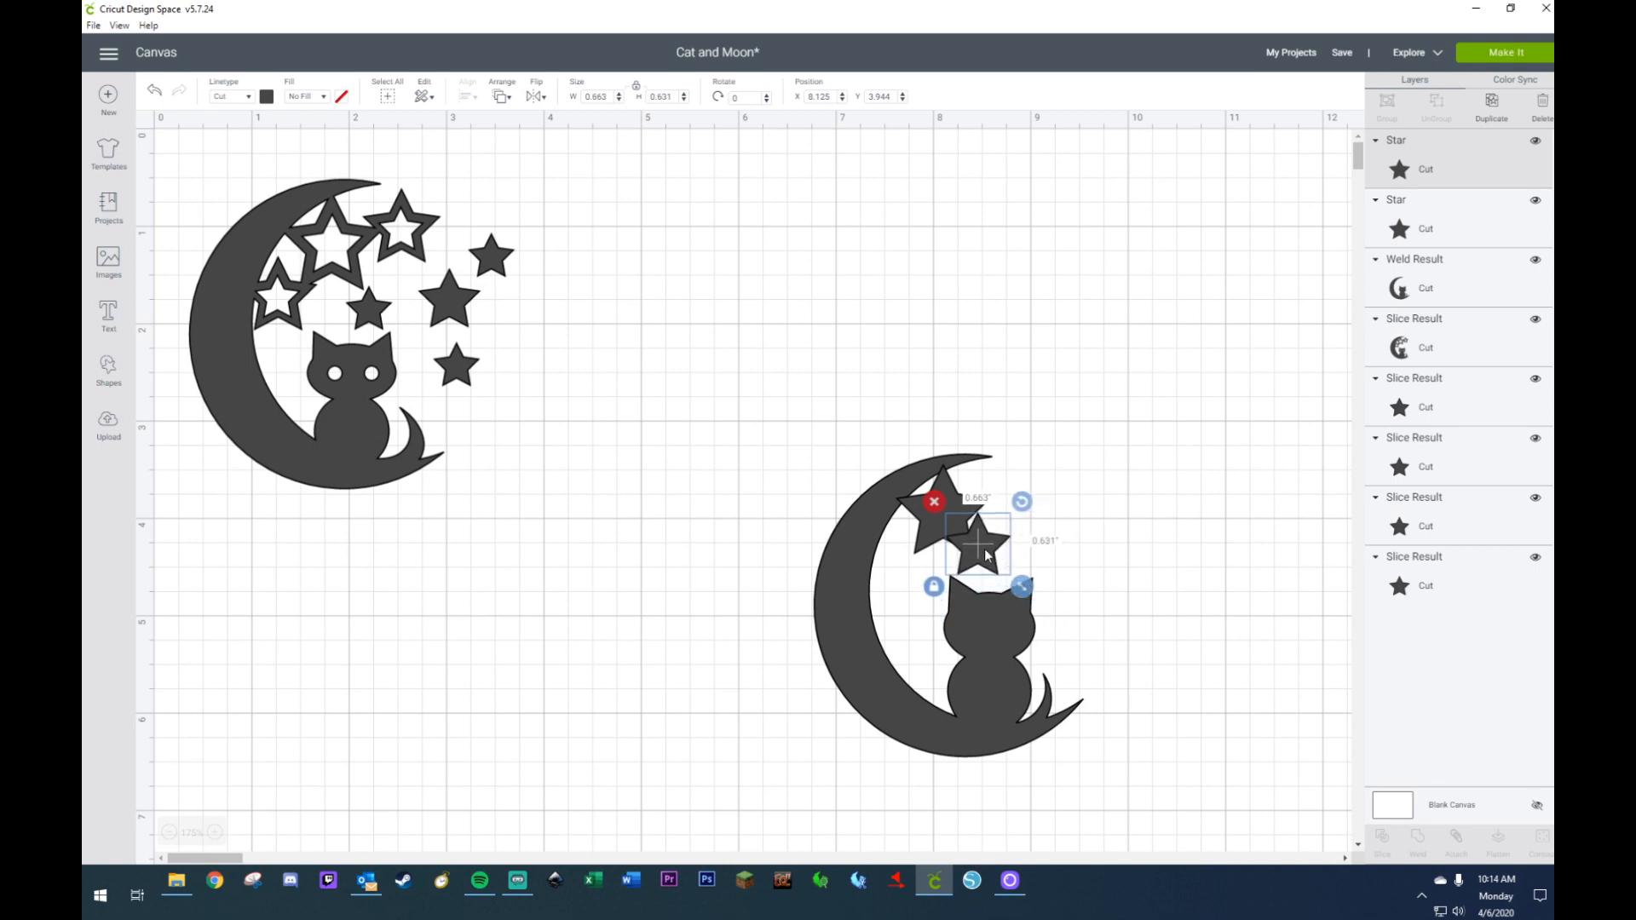
- Align the two stars on each other's centre, both horizontally and vertically
{"action": "left_click", "coordinate": [956, 499], "text": "shift"}
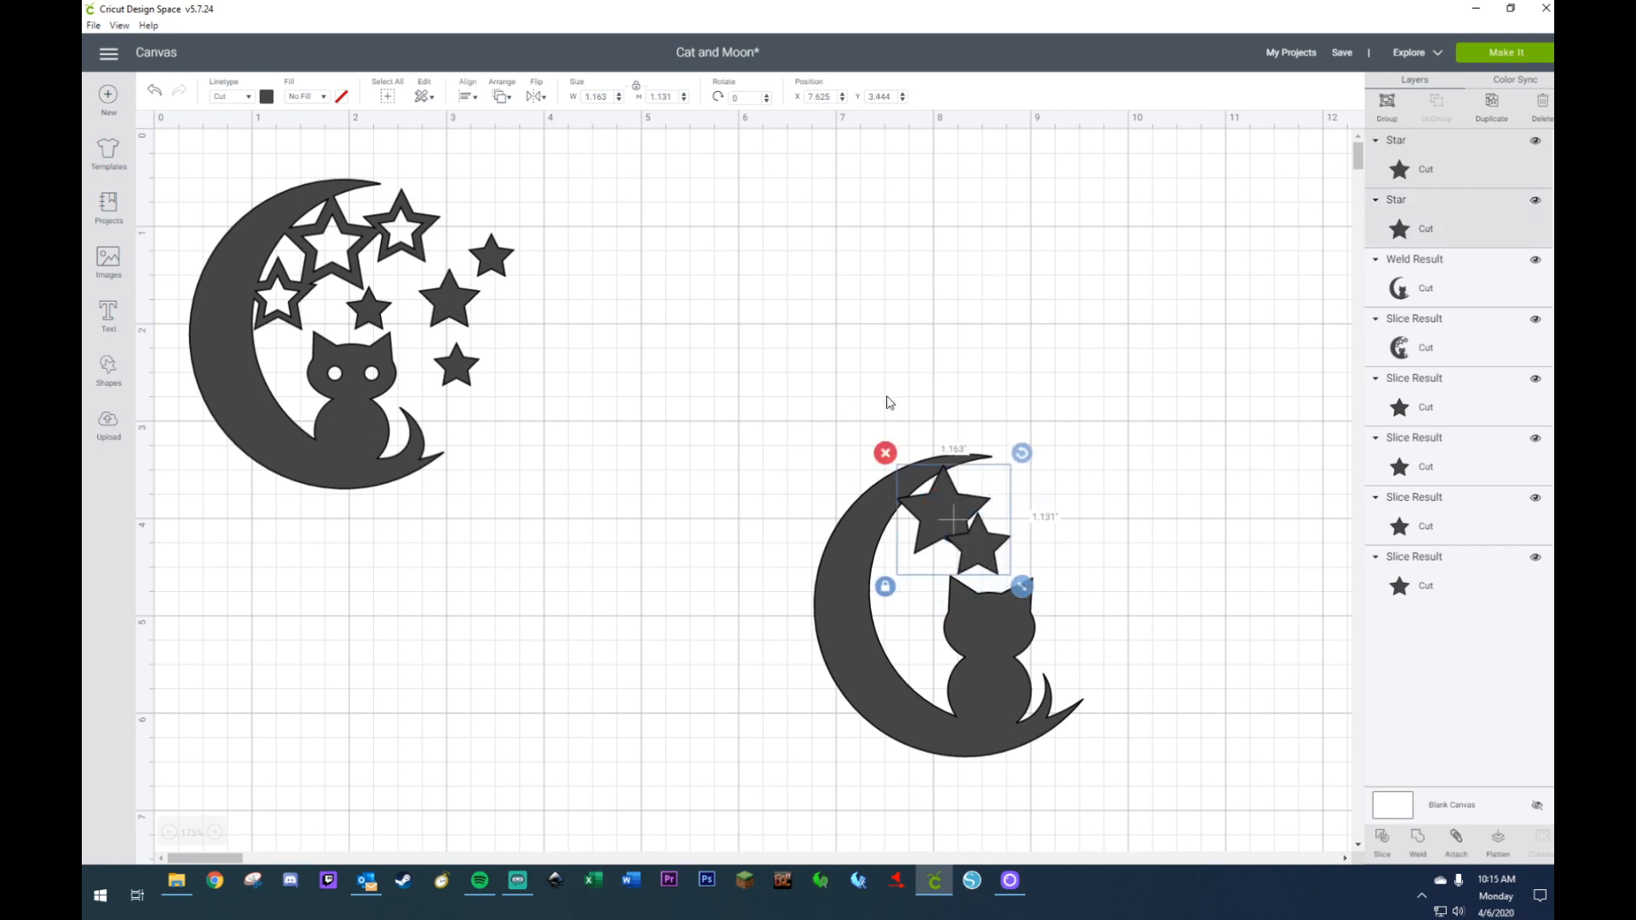
{"action": "left_click", "coordinate": [534, 97]}
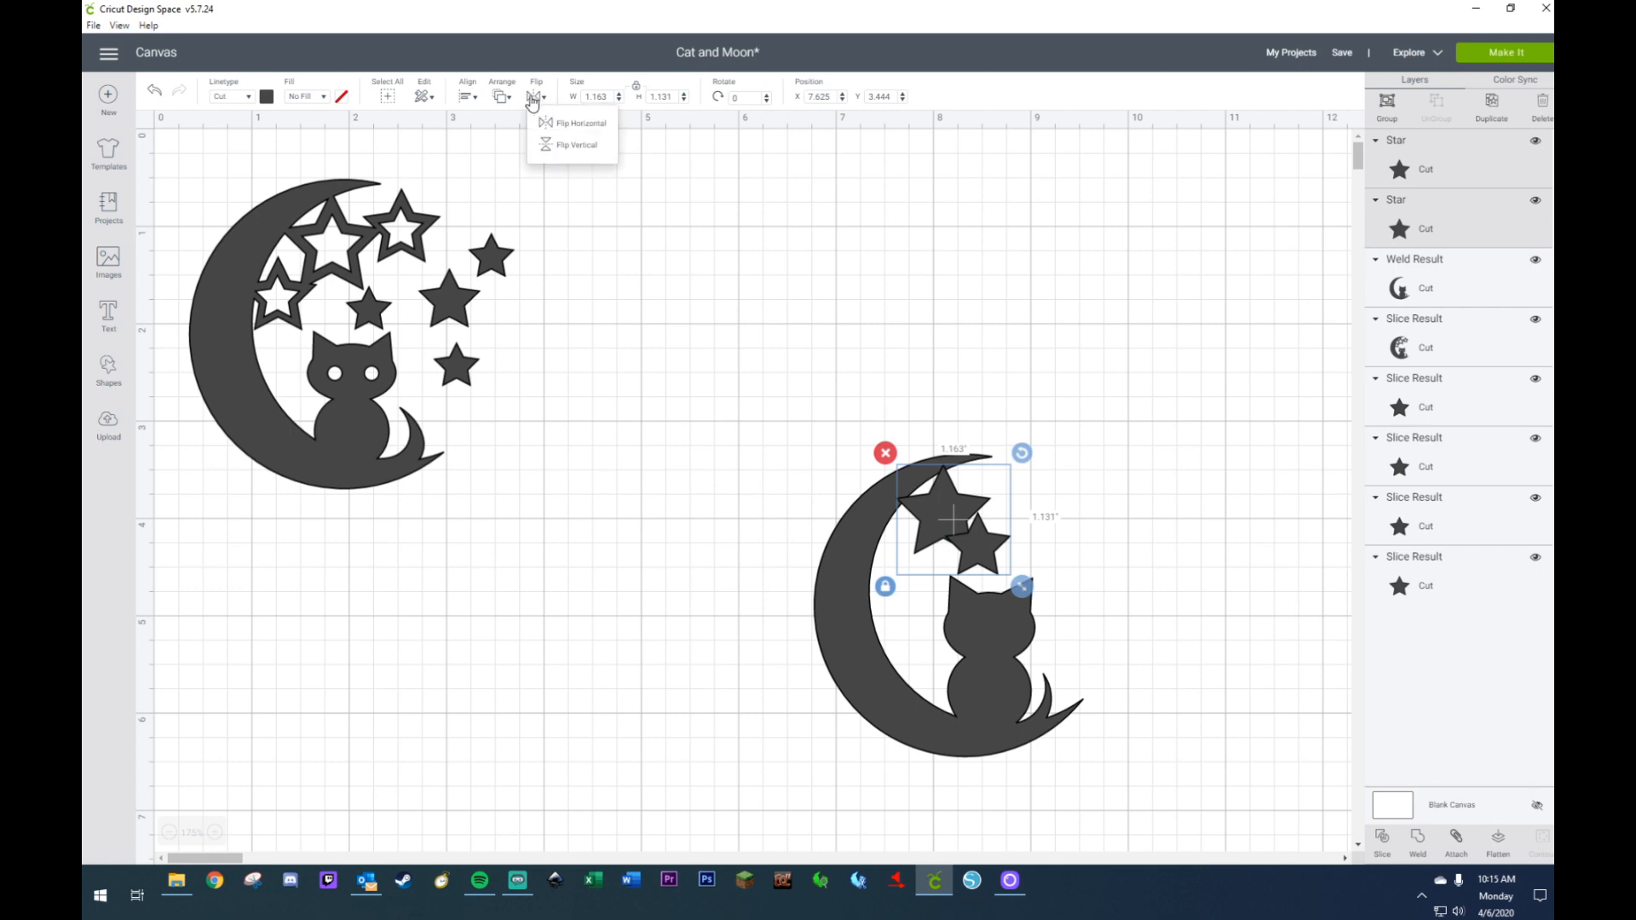
{"action": "left_click", "coordinate": [469, 97]}
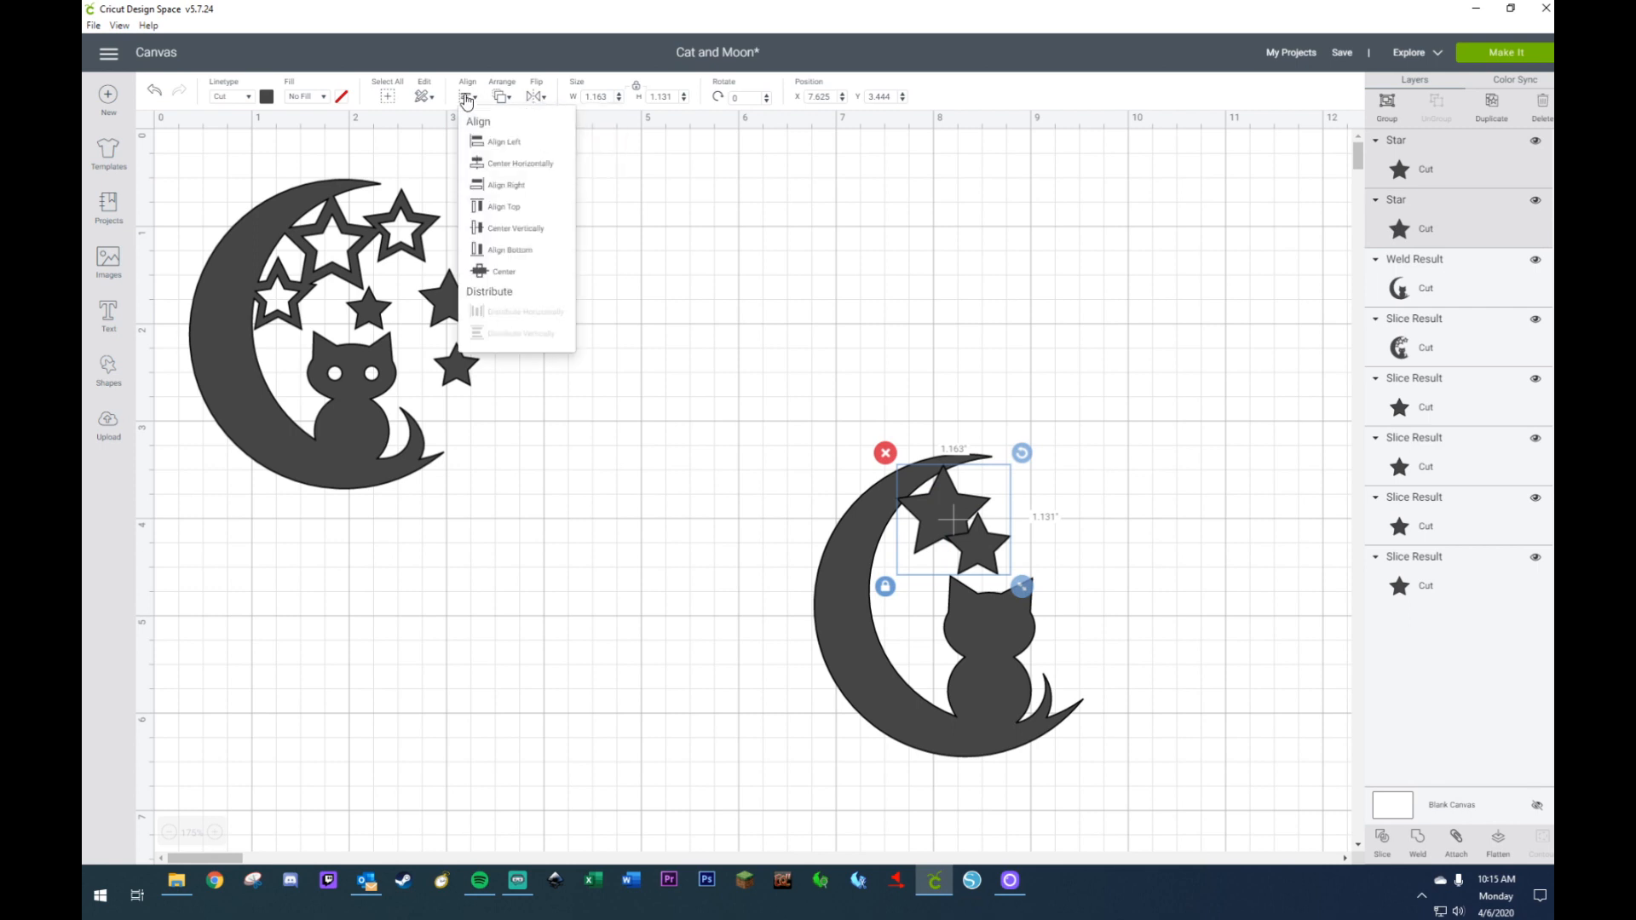
{"action": "left_click", "coordinate": [494, 165]}
{"action": "left_click", "coordinate": [467, 97]}
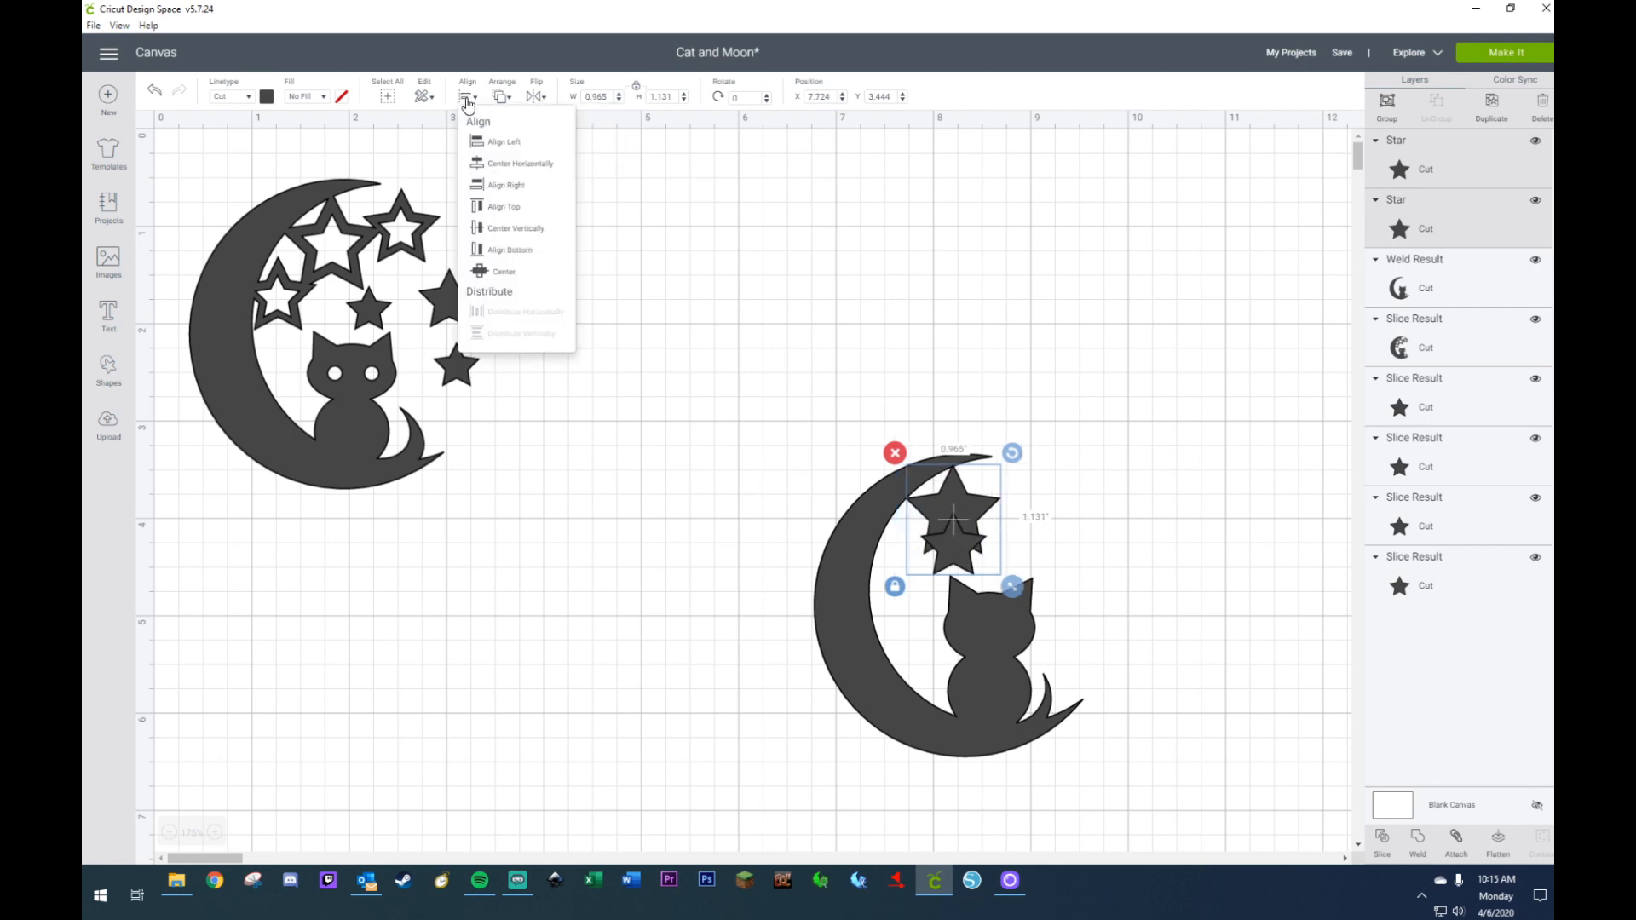
{"action": "left_click", "coordinate": [501, 237]}
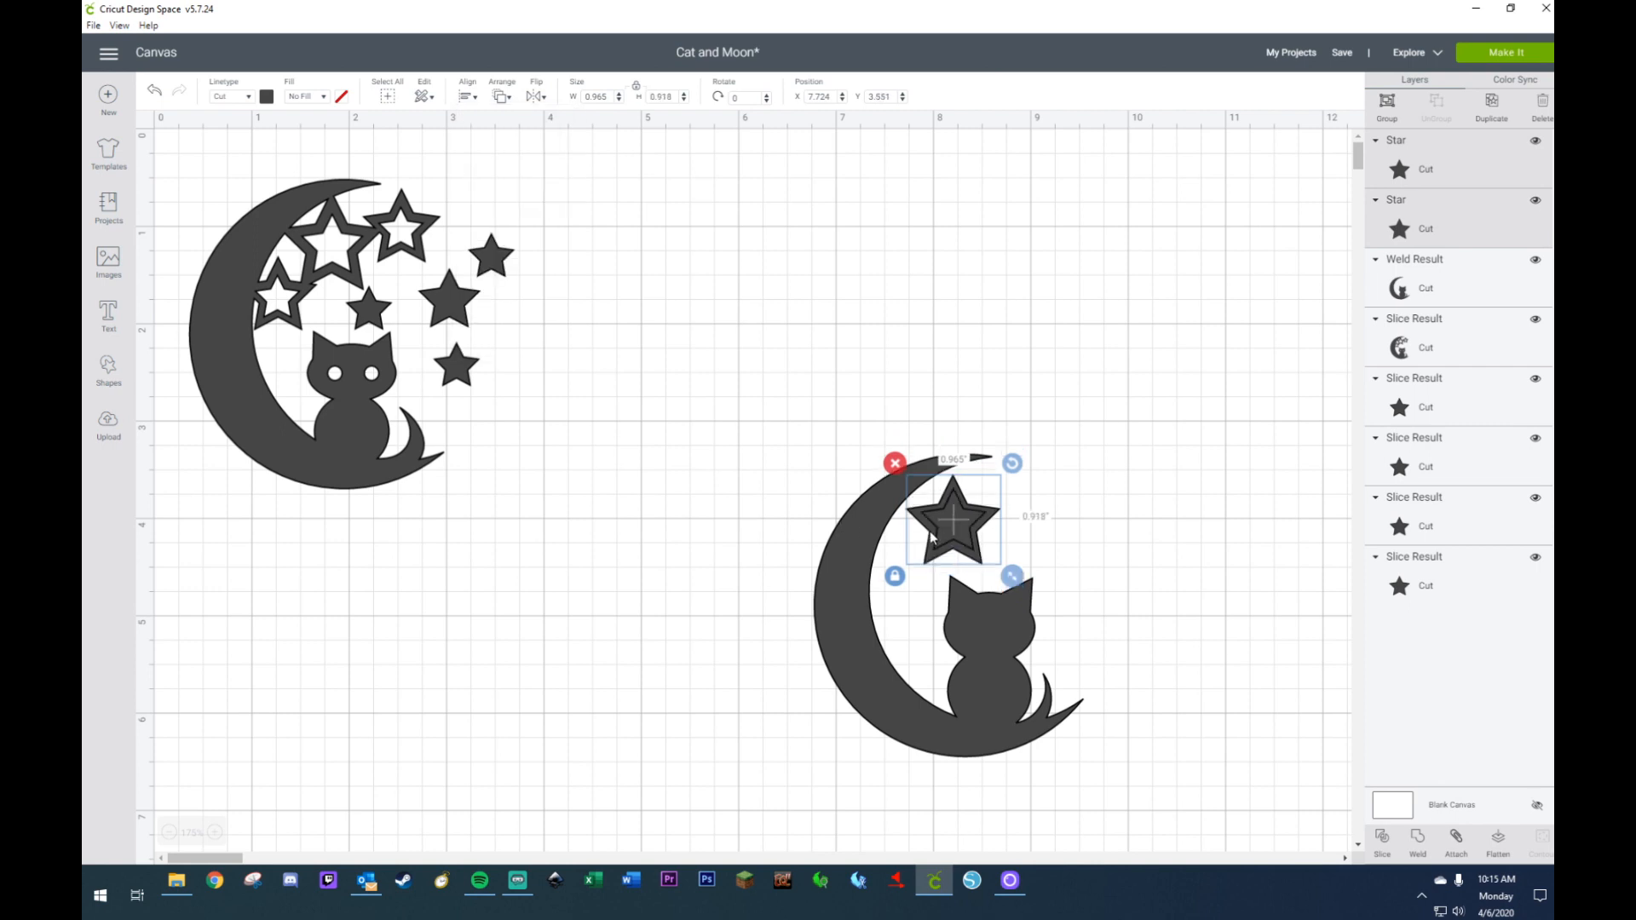
- Fine-tune the smaller star inside the larger one and move the cat-and-moon shape down and left, clear of both stars
{"action": "left_click", "coordinate": [1123, 456]}
{"action": "left_click", "coordinate": [961, 535]}
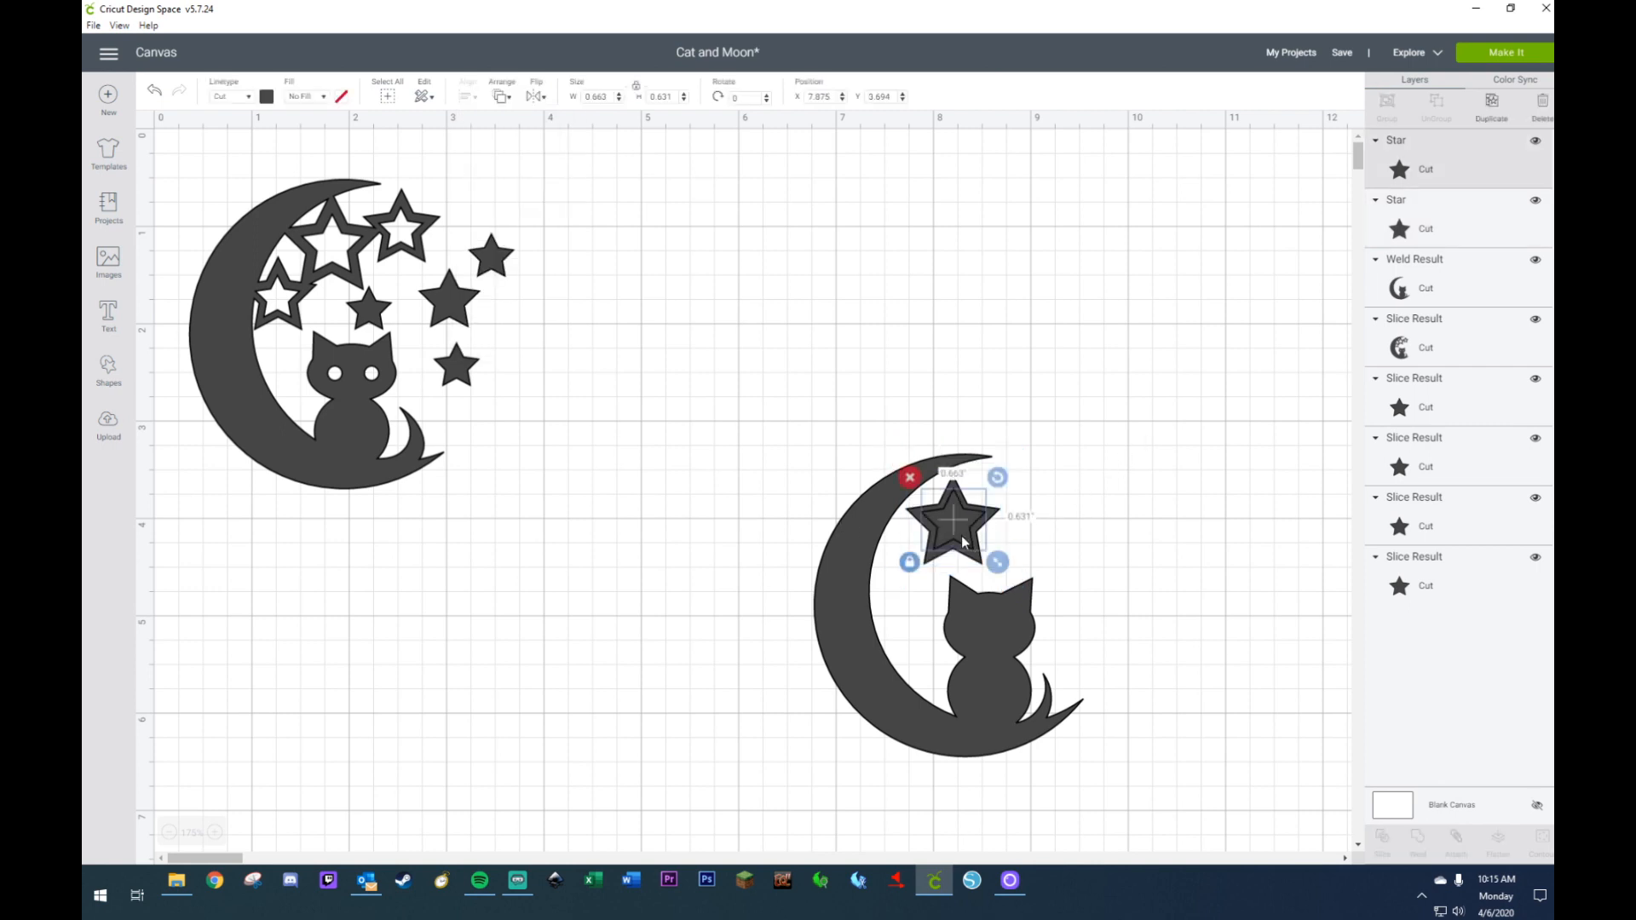
{"action": "key", "text": "Down"}
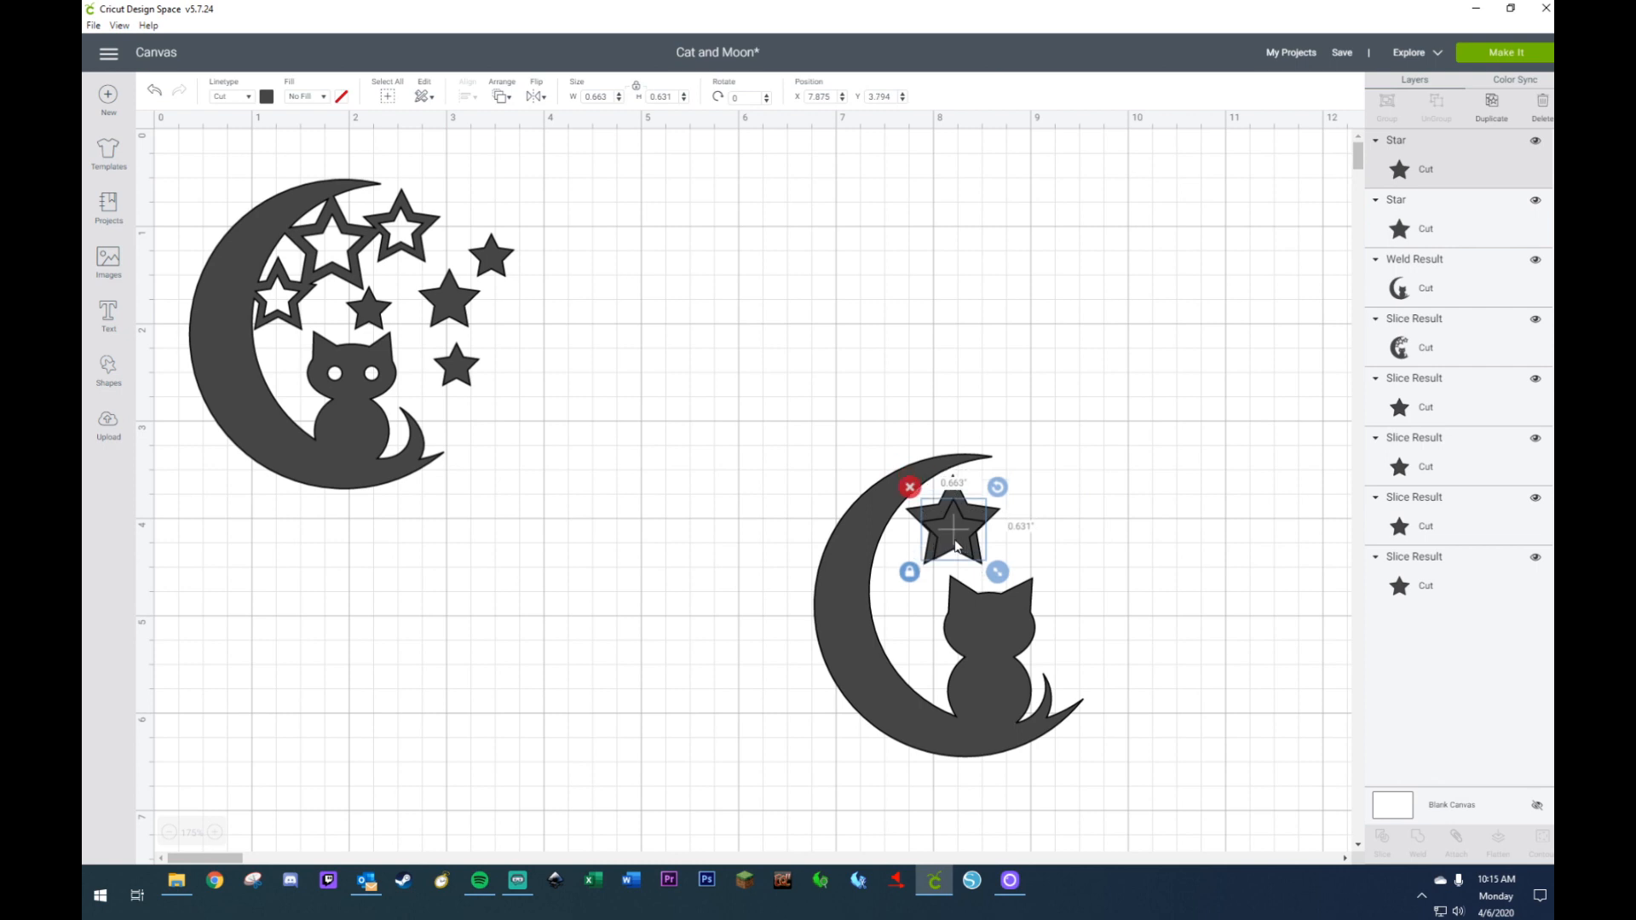
{"action": "left_click_drag", "start_coordinate": [957, 546], "coordinate": [794, 517]}
- Slice the smaller star out of the larger star
{"action": "left_click", "coordinate": [1175, 478]}
{"action": "left_click", "coordinate": [954, 533]}
{"action": "left_click", "coordinate": [948, 524]}
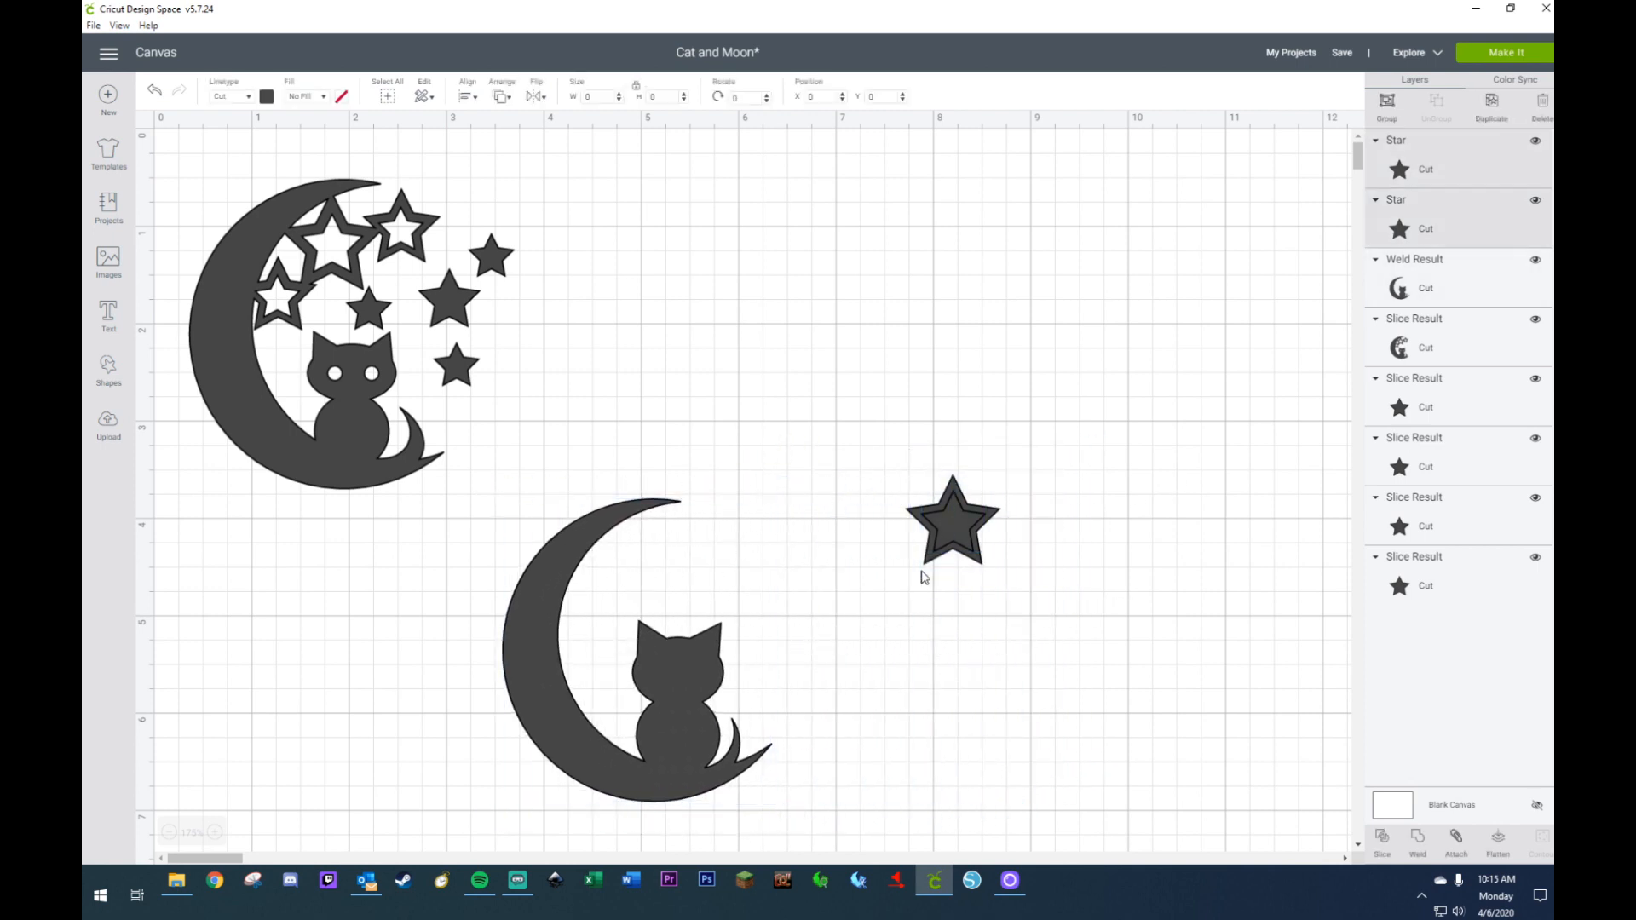
{"action": "right_click", "coordinate": [958, 528]}
{"action": "left_click", "coordinate": [982, 646]}
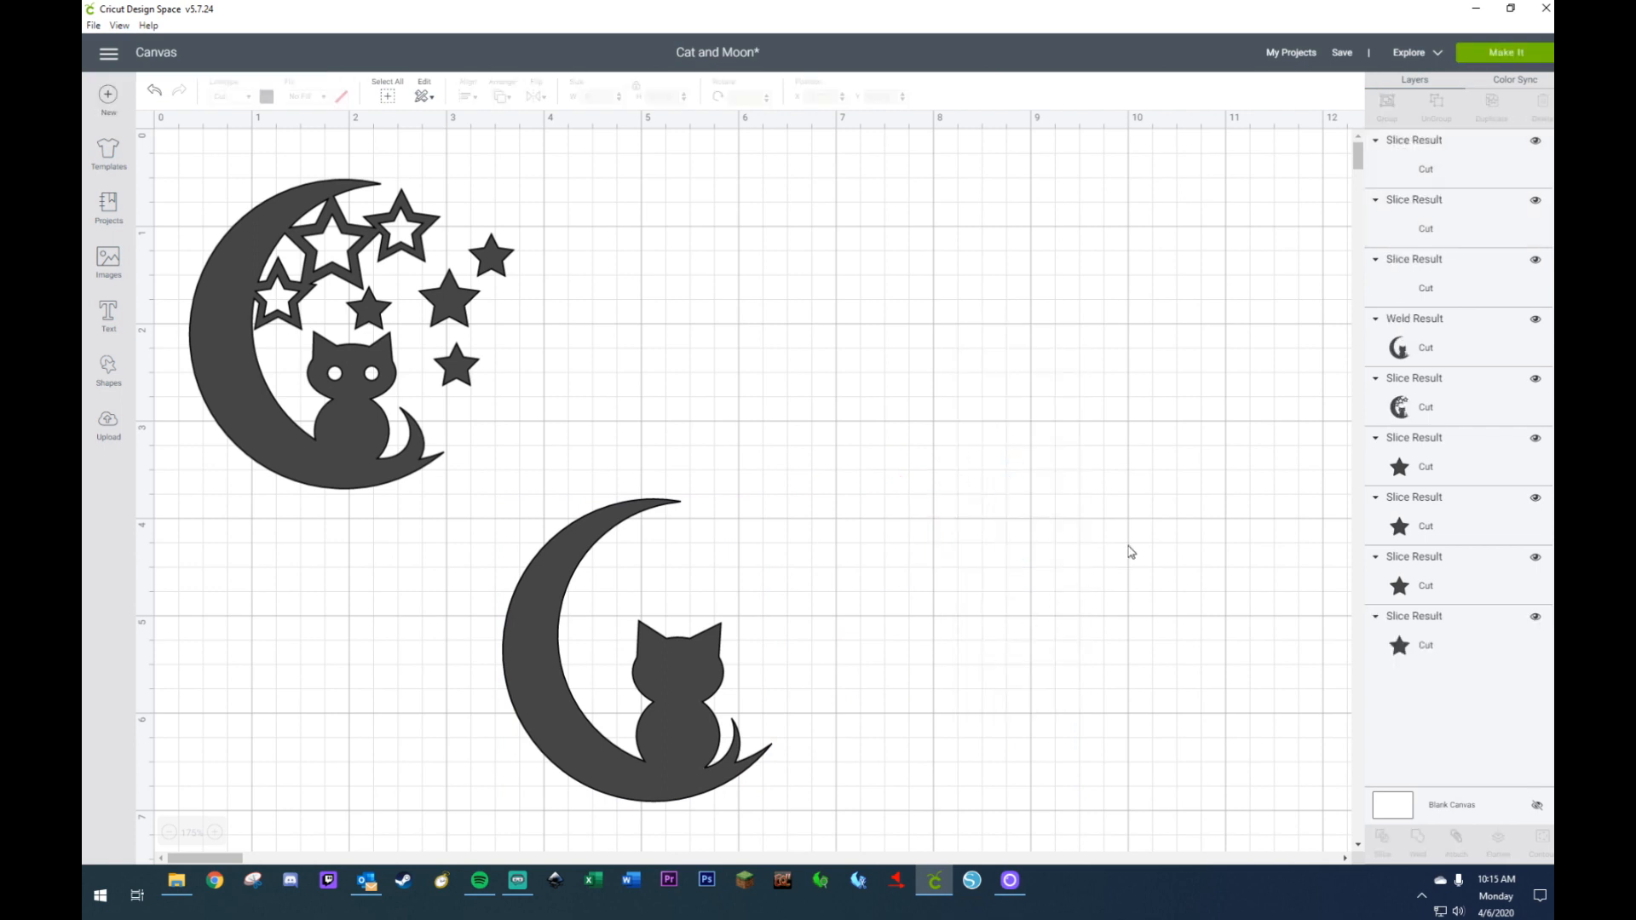
- Move the hollow star outline off the sliced pieces and delete the leftover solid stars
{"action": "left_click_drag", "start_coordinate": [953, 488], "coordinate": [942, 341]}
{"action": "left_click", "coordinate": [899, 476]}
{"action": "left_click", "coordinate": [944, 537]}
{"action": "key", "text": "Delete"}
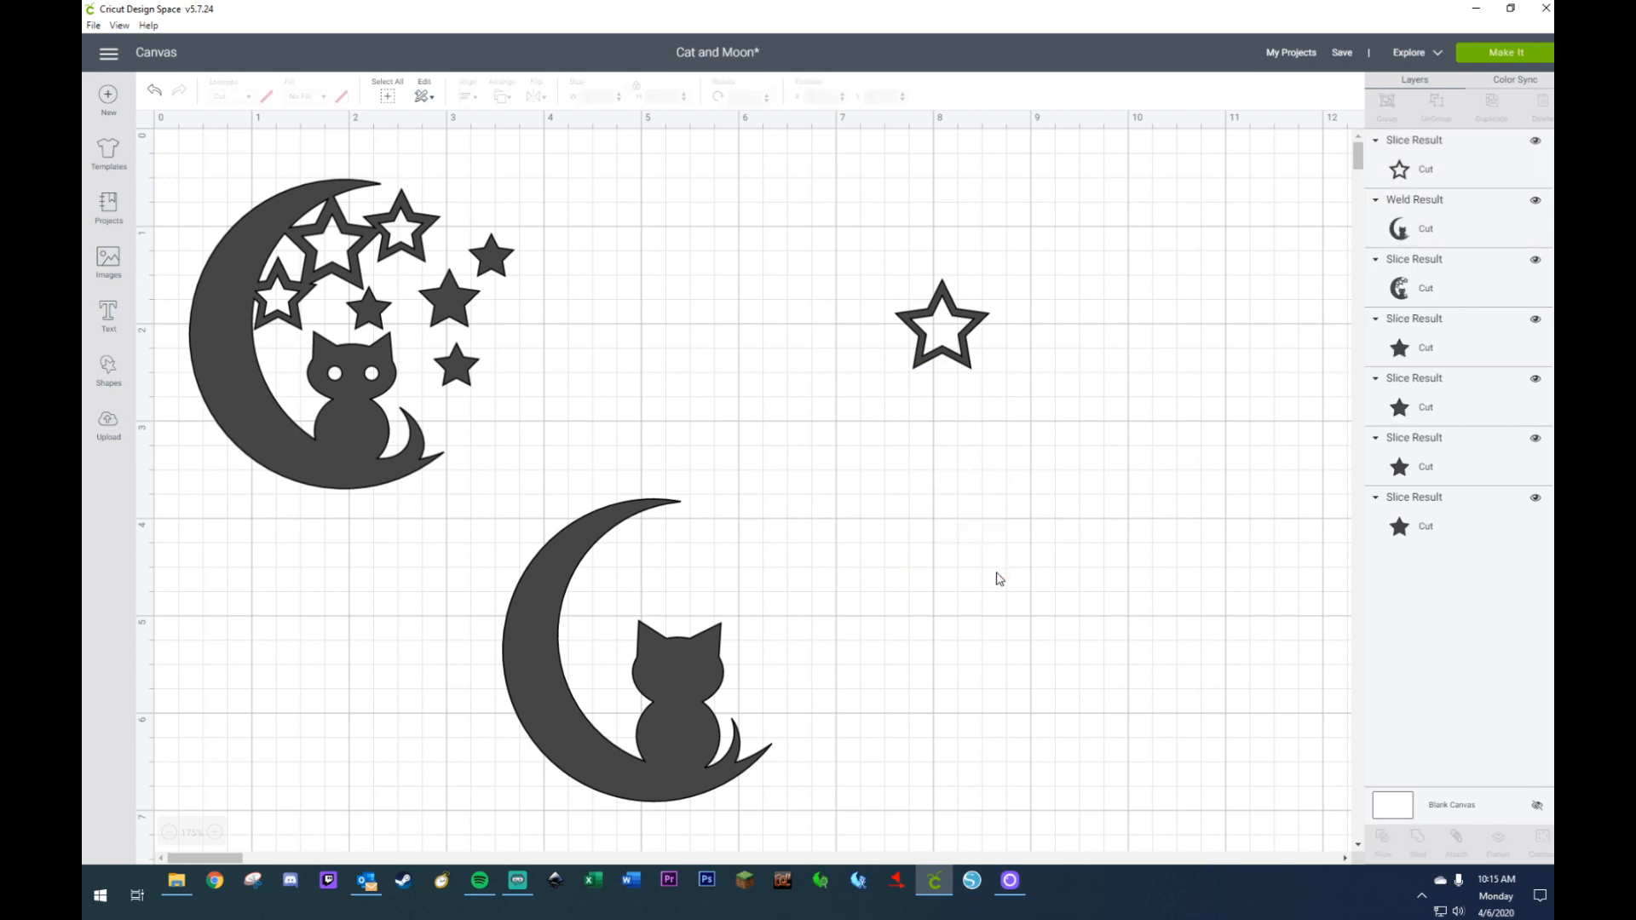
- Place the star outline so it overlaps the crescent's upper inner edge and weld it to the cat-and-moon shape
{"action": "left_click_drag", "start_coordinate": [966, 328], "coordinate": [648, 563]}
{"action": "left_click", "coordinate": [814, 500]}
{"action": "left_click_drag", "start_coordinate": [723, 458], "coordinate": [573, 616]}
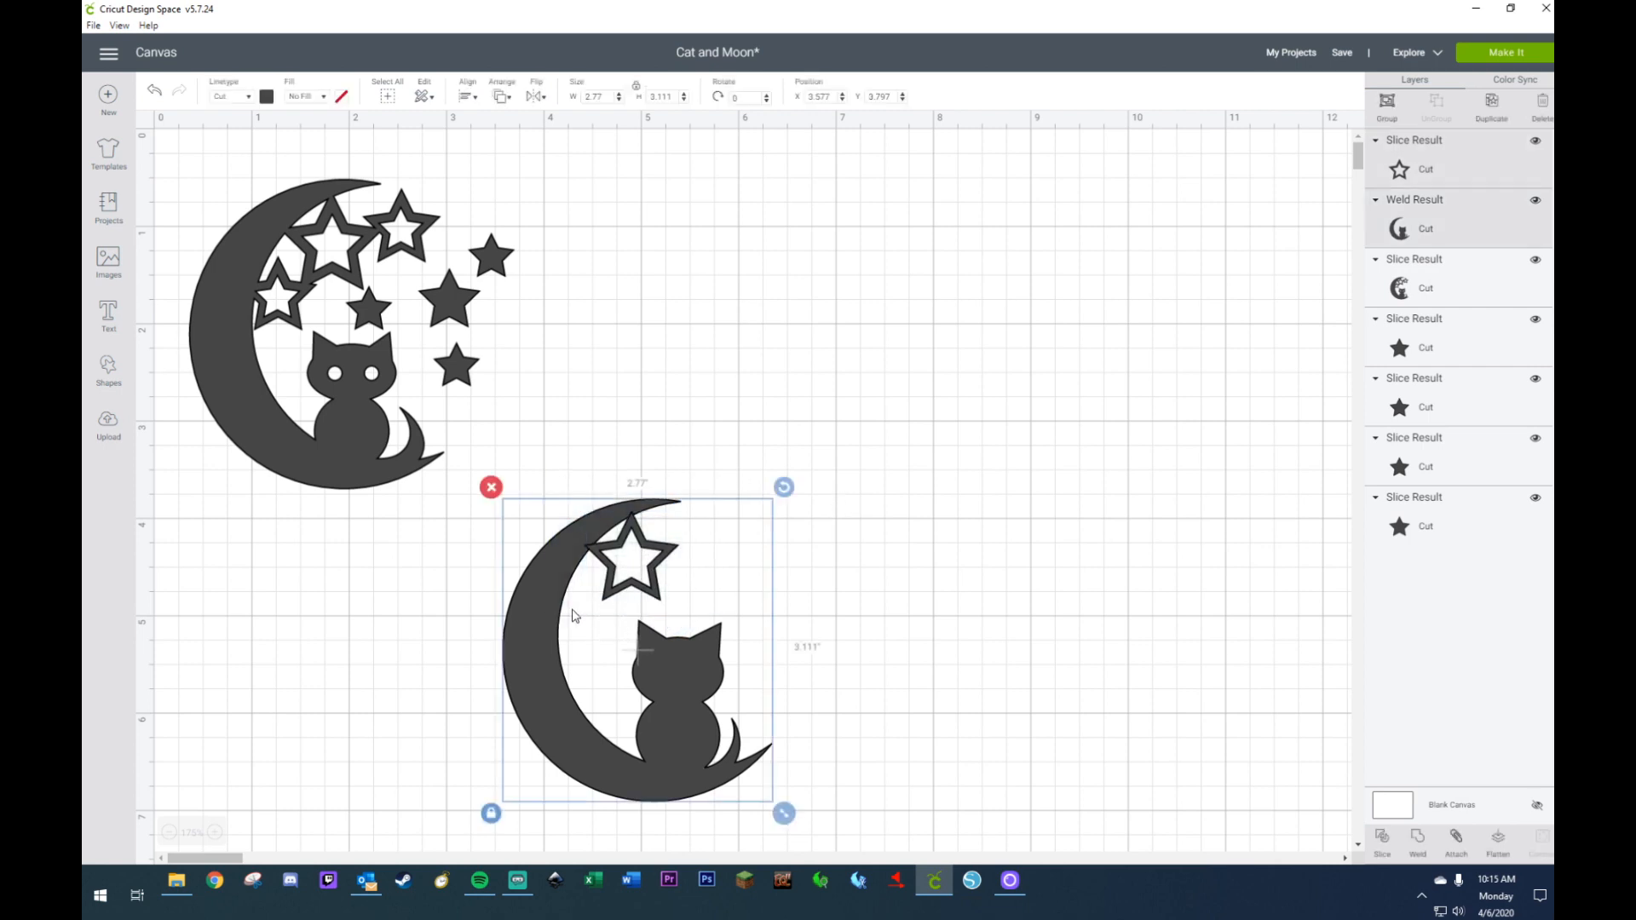
{"action": "right_click", "coordinate": [573, 616]}
{"action": "left_click", "coordinate": [615, 752]}
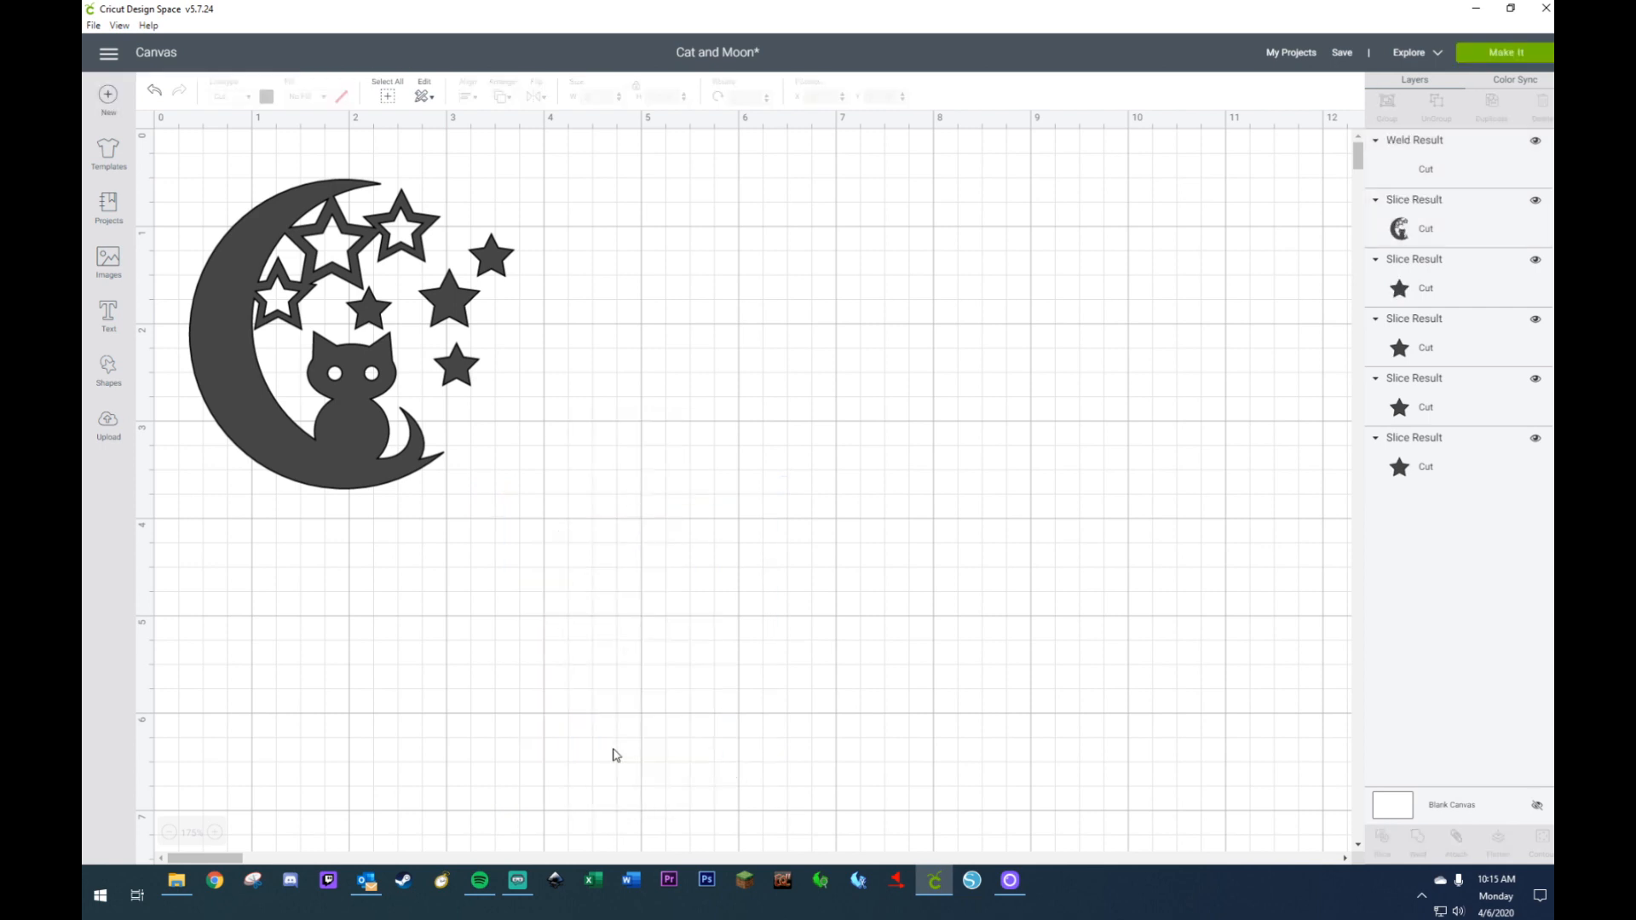
- Move the welded cat, moon and star up beside the original design, to about X 5.71, Y 1.10
{"action": "left_click_drag", "start_coordinate": [684, 763], "coordinate": [893, 501]}
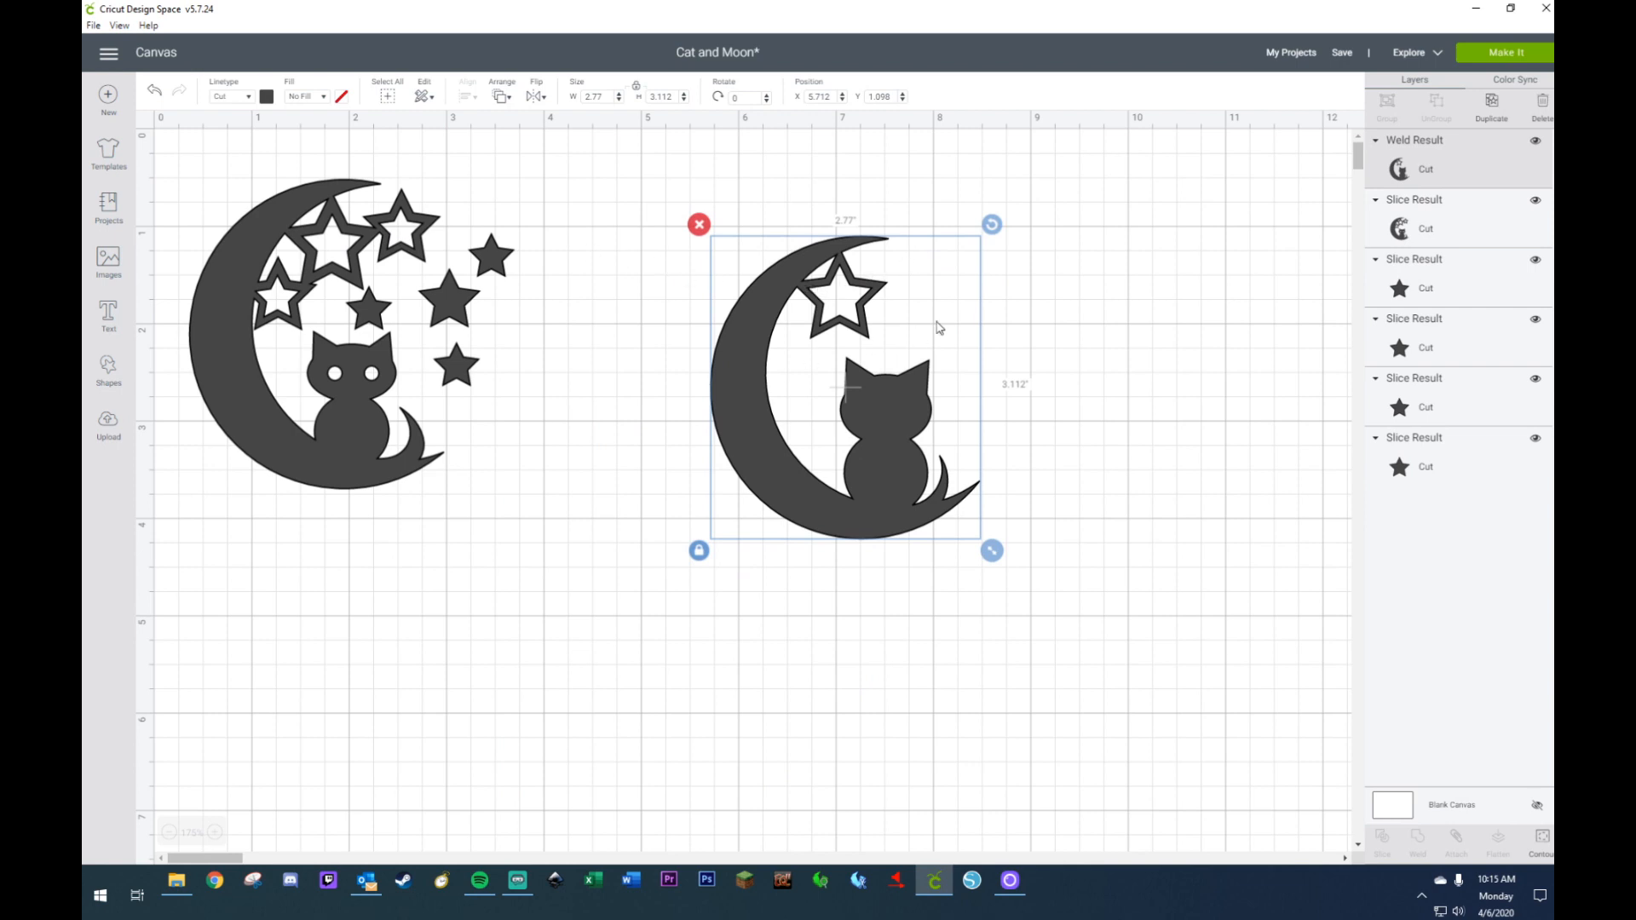
{"action": "left_click", "coordinate": [1035, 260]}
{"action": "left_click", "coordinate": [905, 424]}
- Add a white circle about 0.24 in wide as the eye on the left half of the cat's face
{"action": "left_click", "coordinate": [108, 371]}
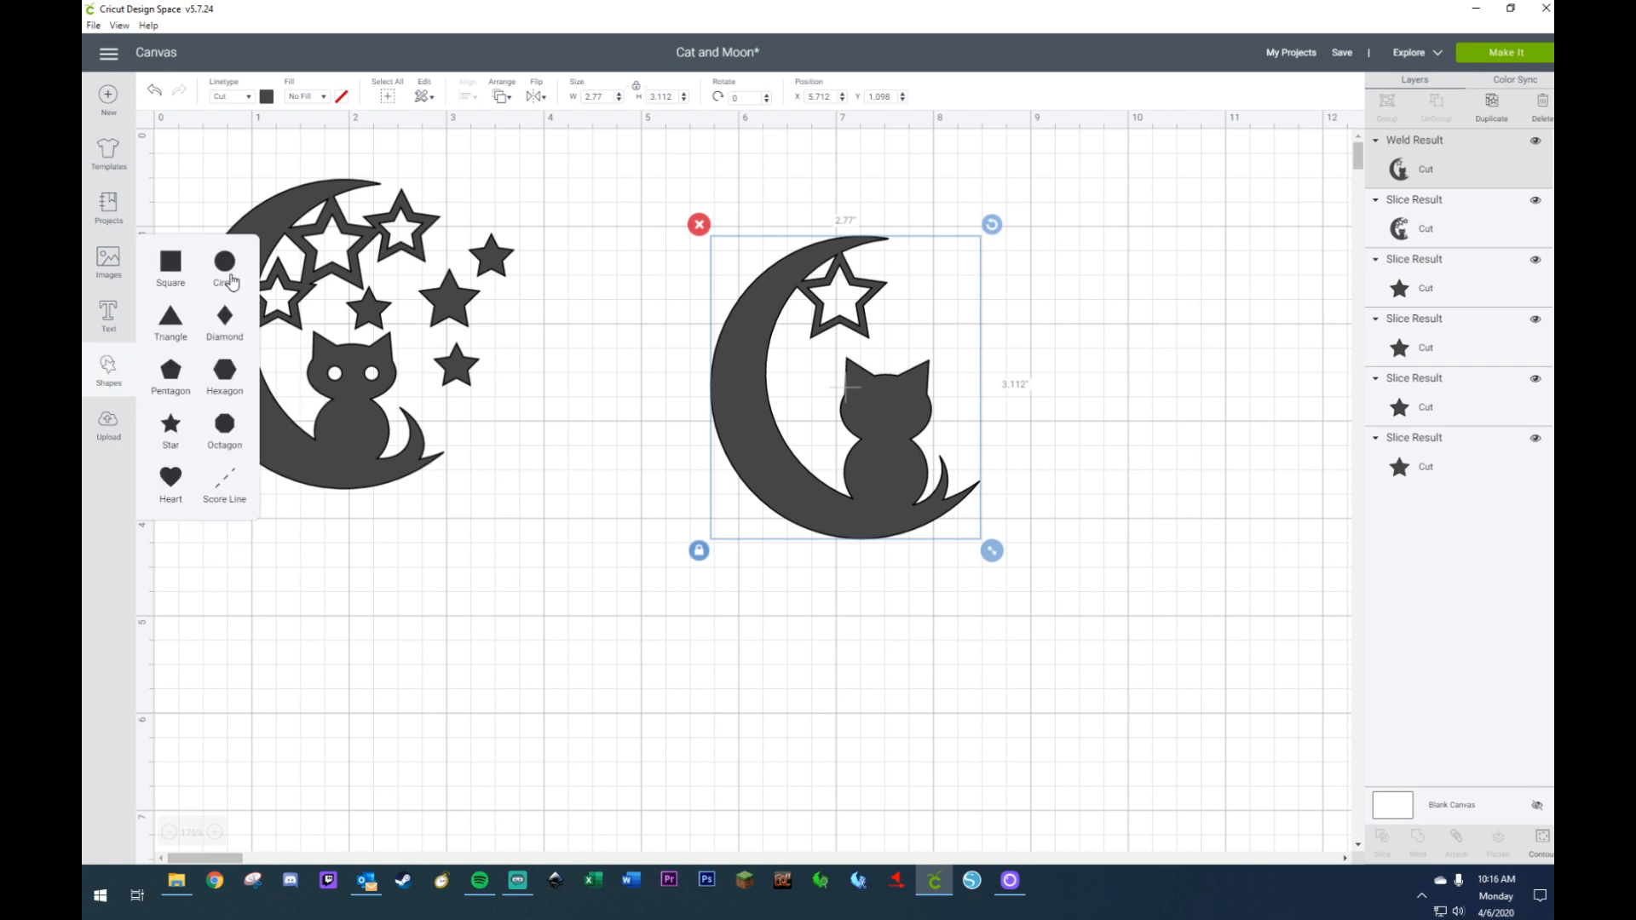
{"action": "left_click", "coordinate": [224, 274]}
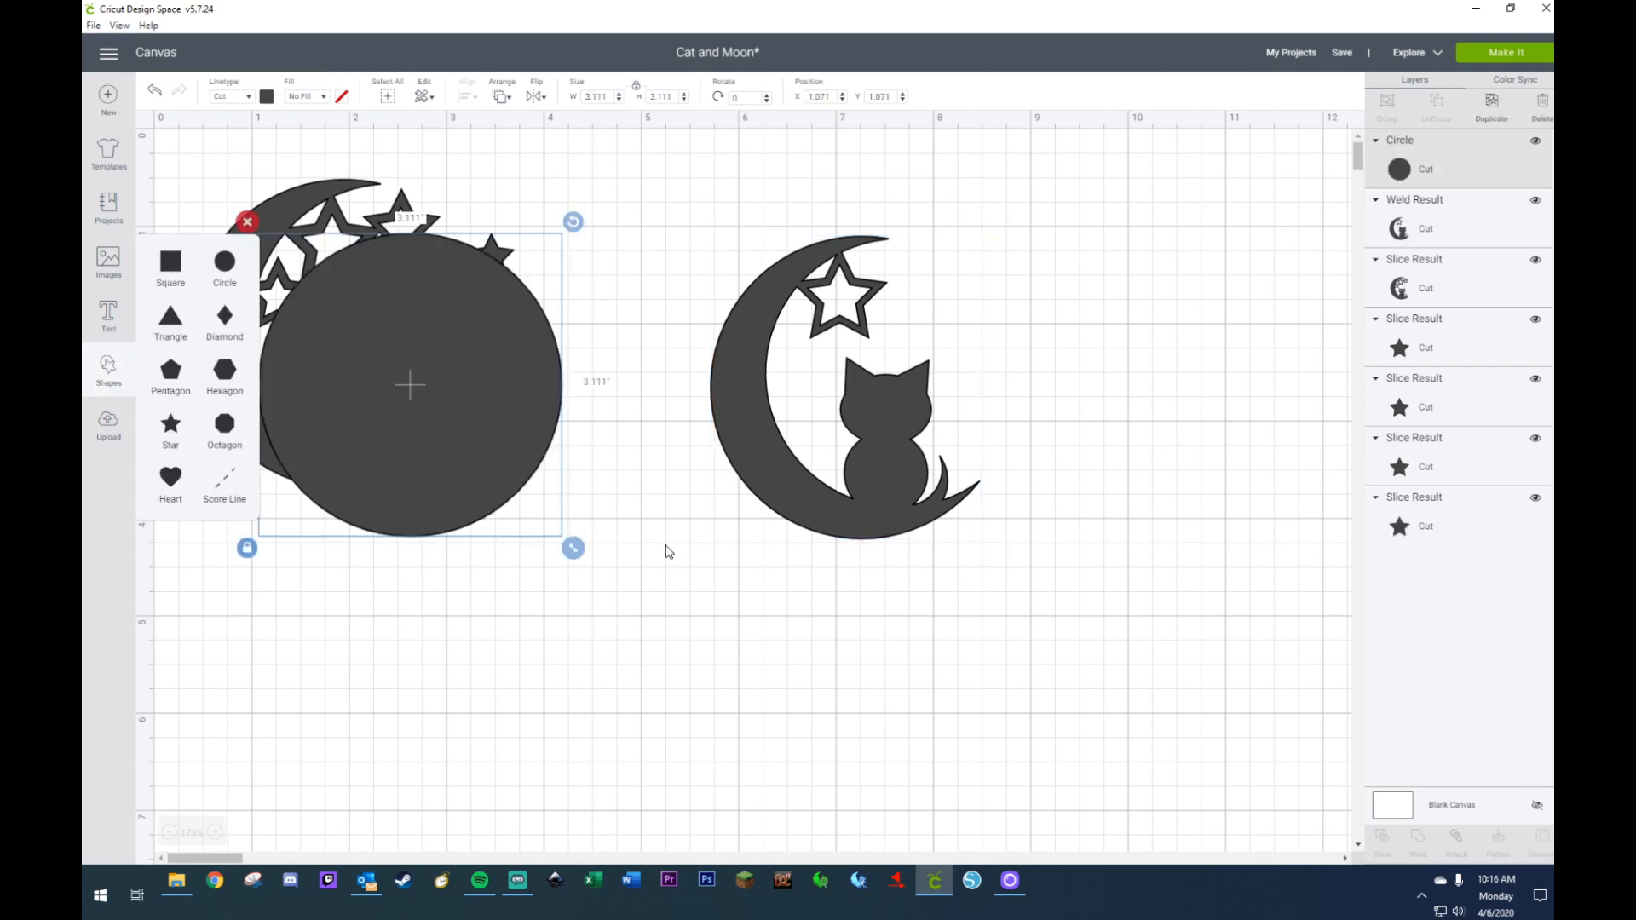
{"action": "left_click_drag", "start_coordinate": [574, 548], "coordinate": [871, 418]}
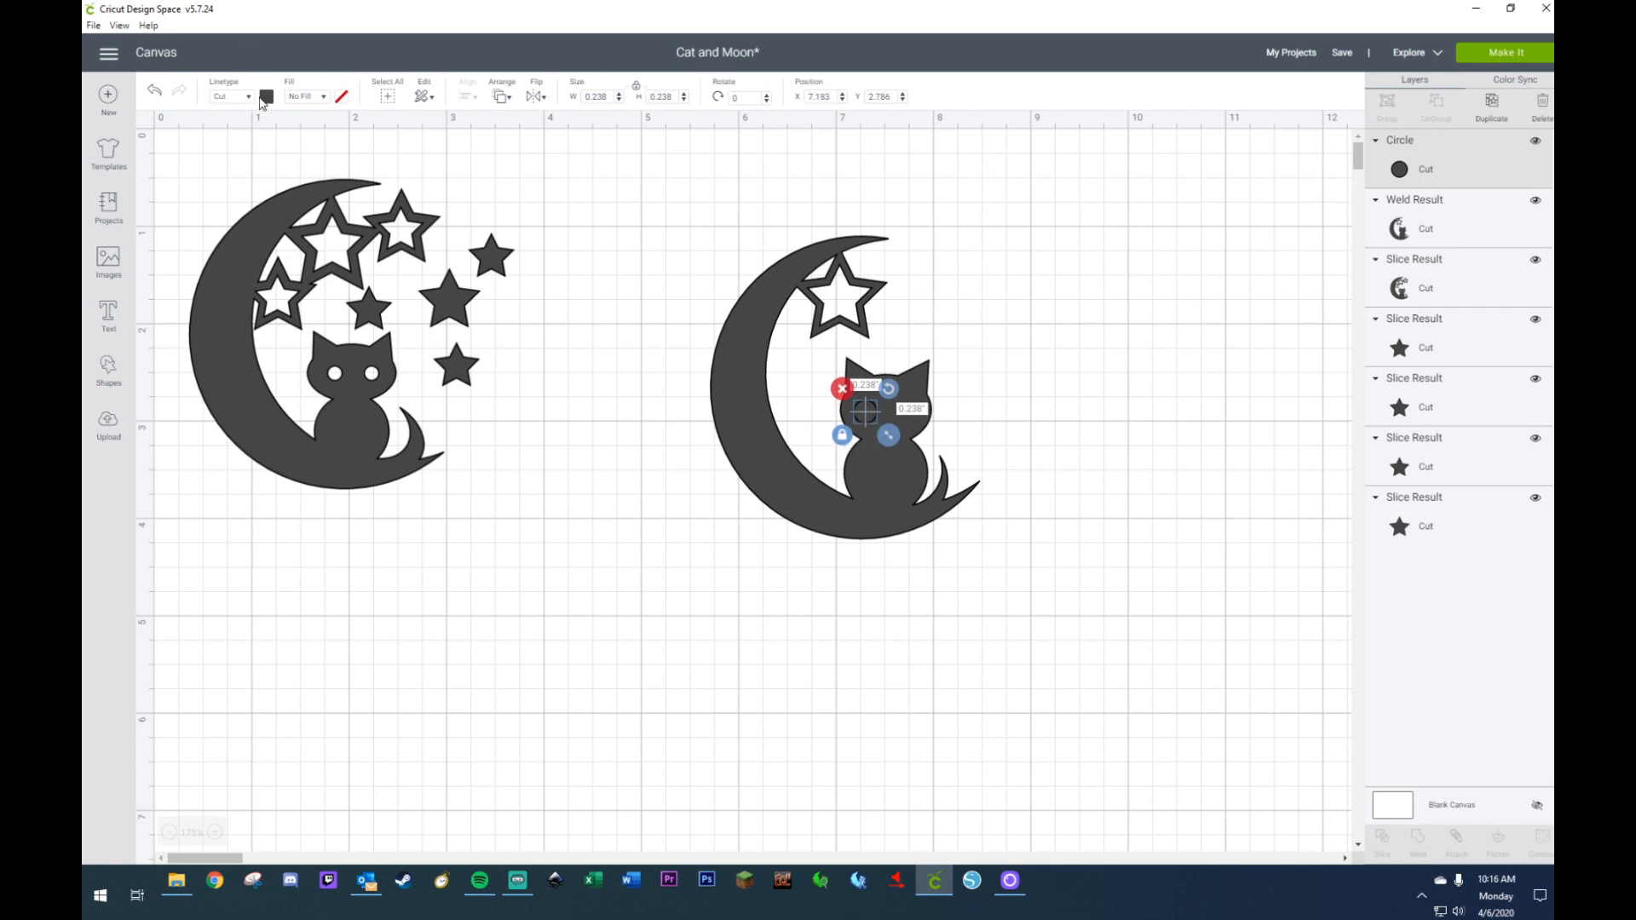
{"action": "left_click", "coordinate": [265, 97]}
{"action": "left_click", "coordinate": [283, 237]}
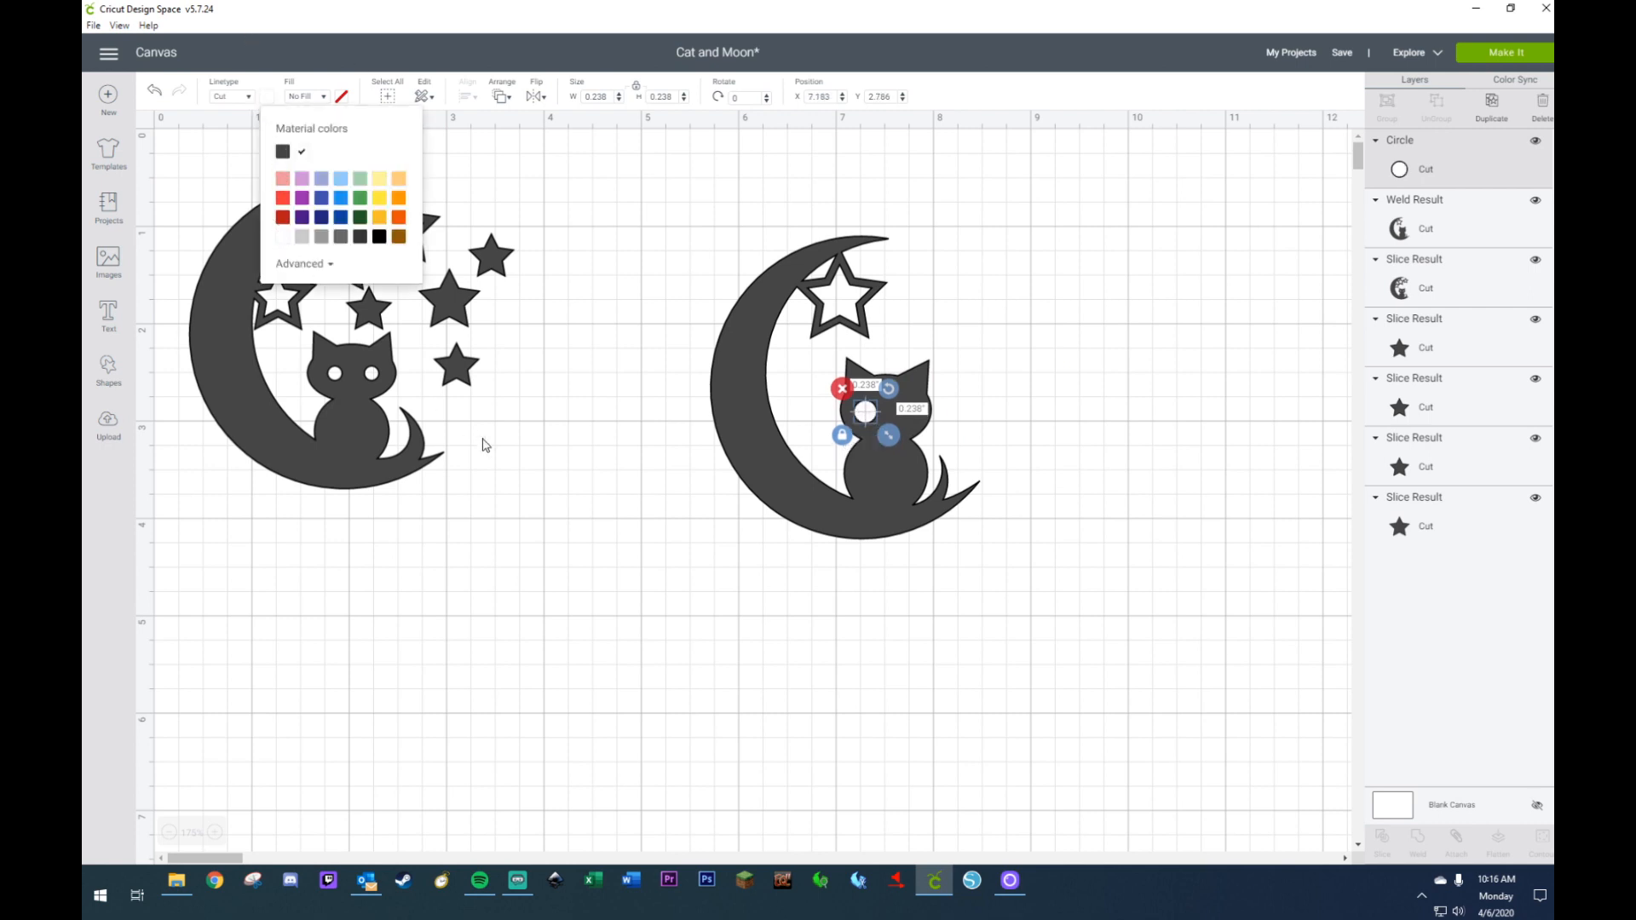
{"action": "left_click", "coordinate": [676, 497]}
- Duplicate the white eye circle and place the copy as the cat's right eye
{"action": "left_click", "coordinate": [868, 426]}
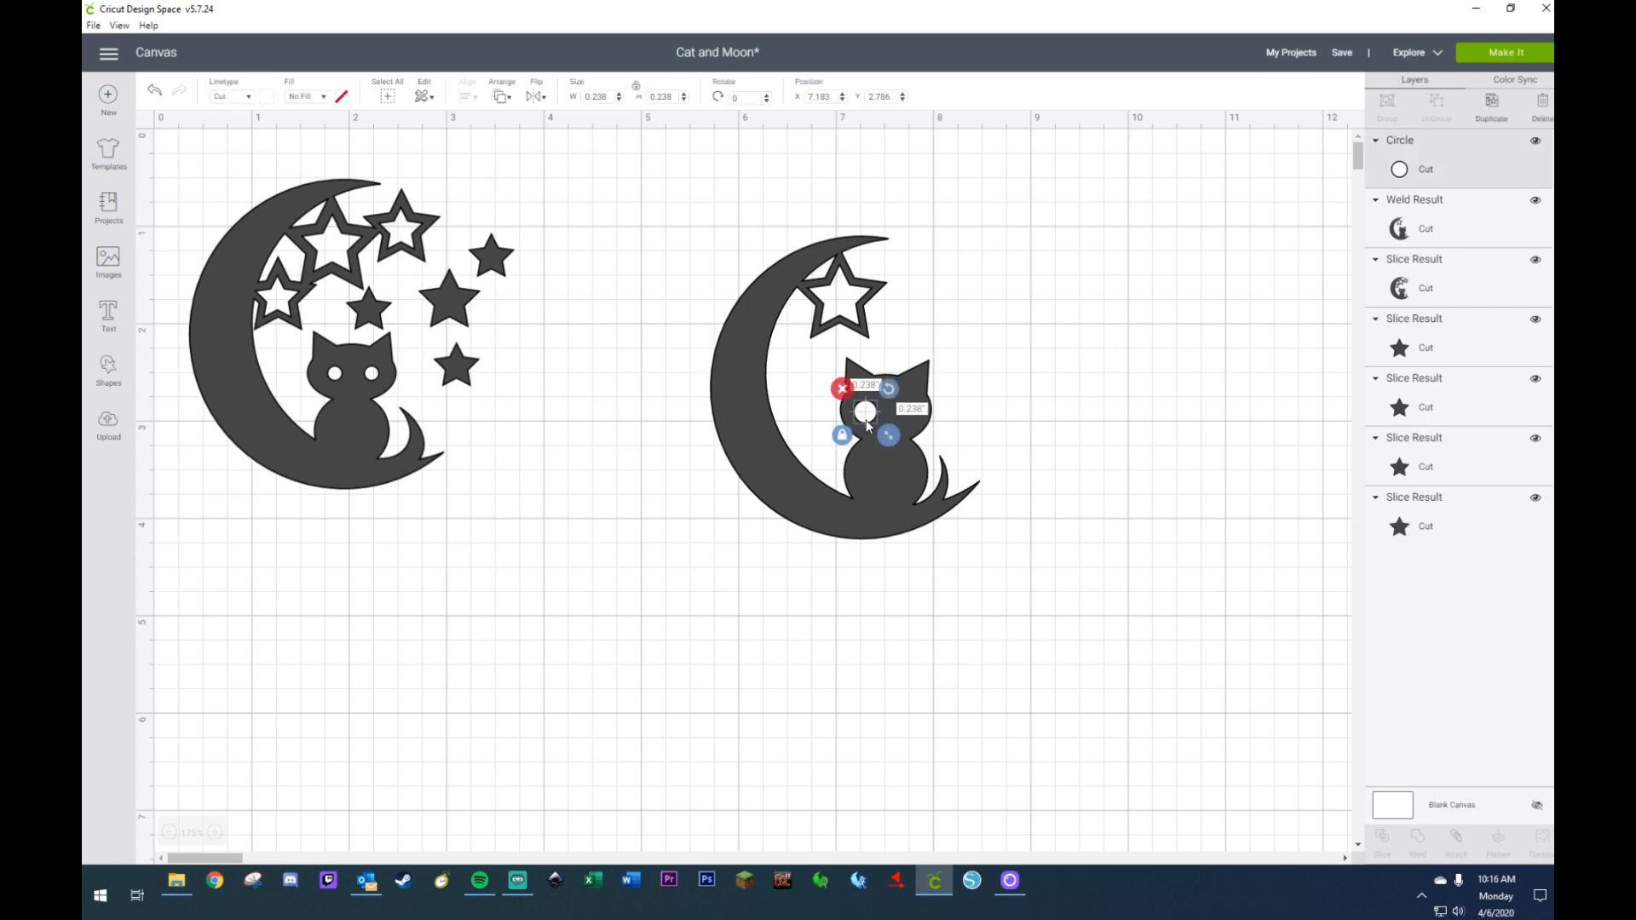
{"action": "key", "text": "ctrl+d"}
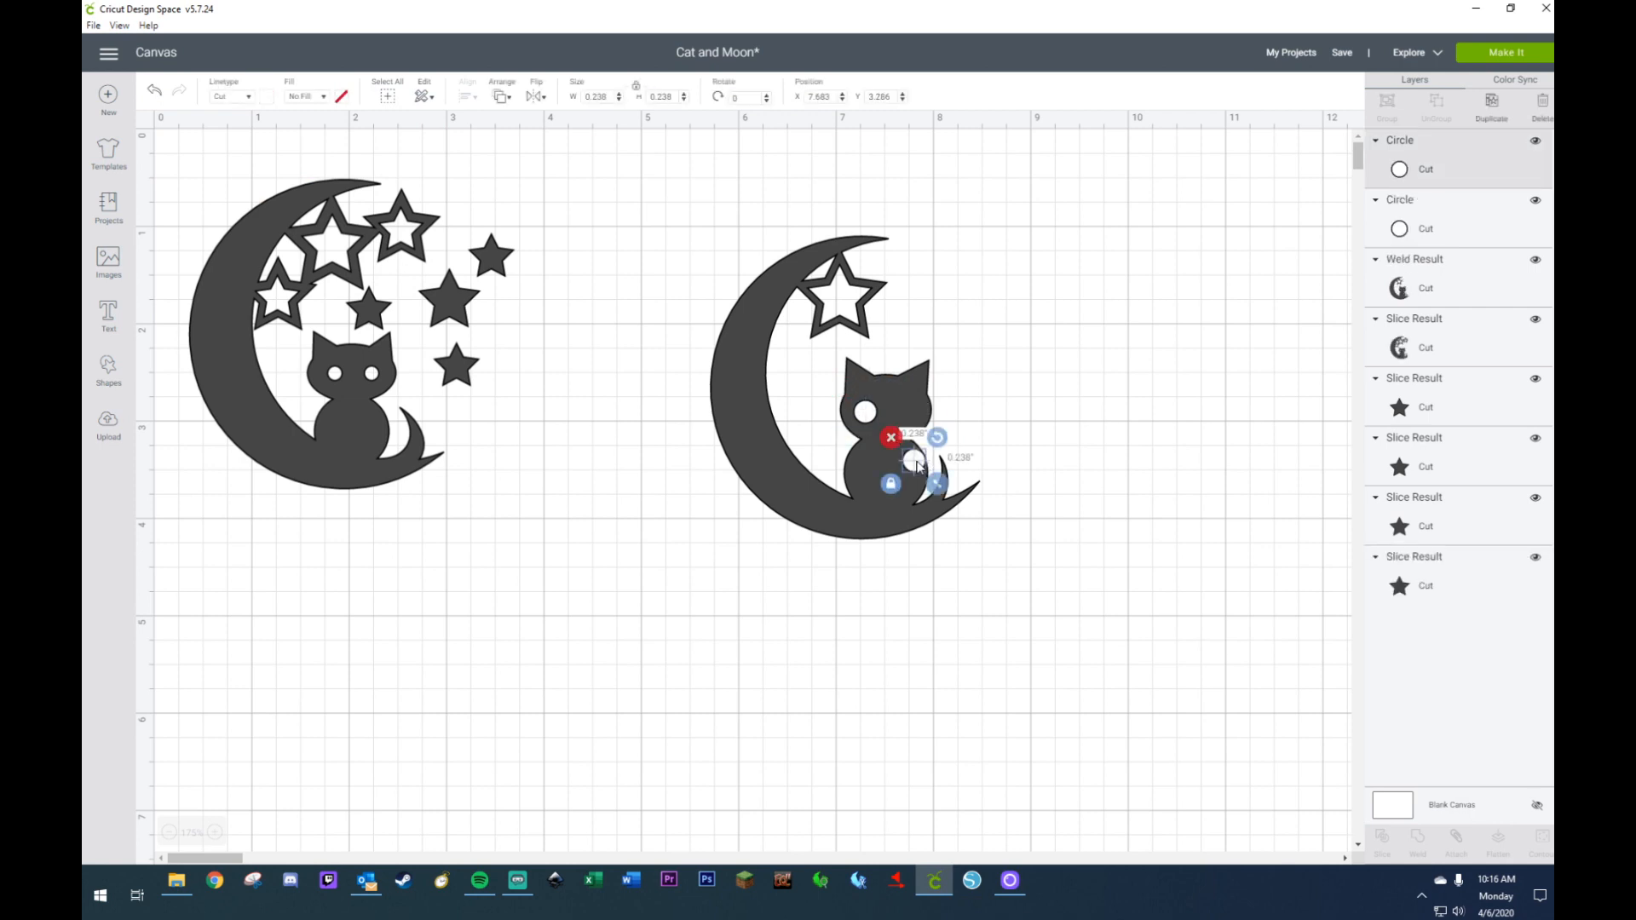
{"action": "left_click_drag", "start_coordinate": [917, 466], "coordinate": [912, 414]}
{"action": "left_click", "coordinate": [988, 385]}
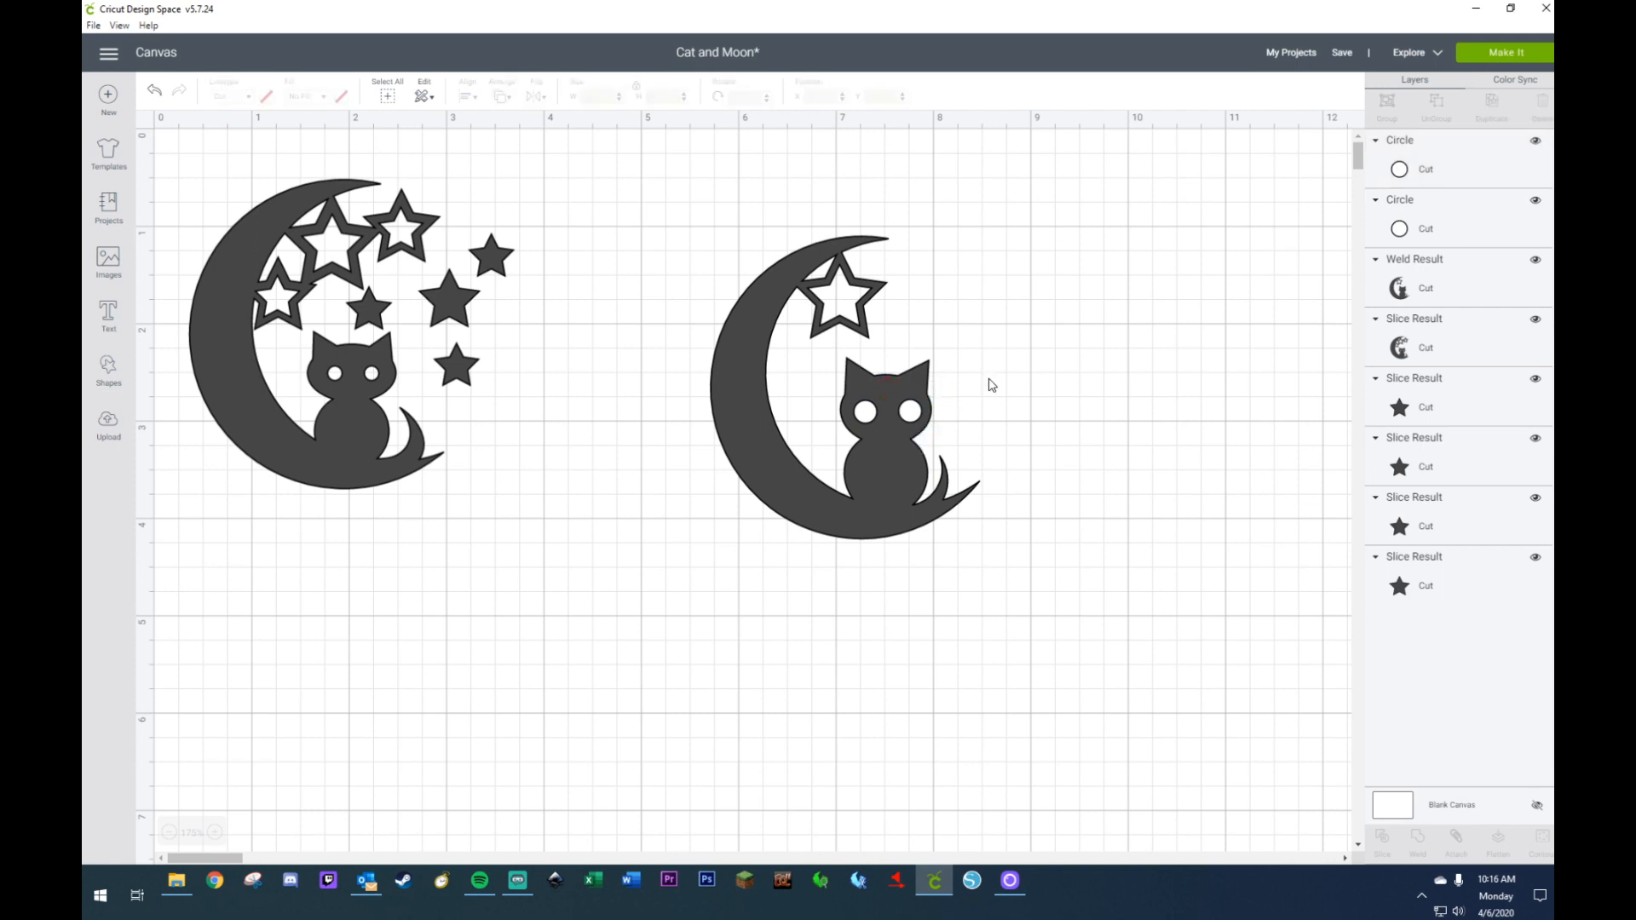
- Align the cat's two eye circles with each other using Center Vertically
{"action": "left_click", "coordinate": [868, 420]}
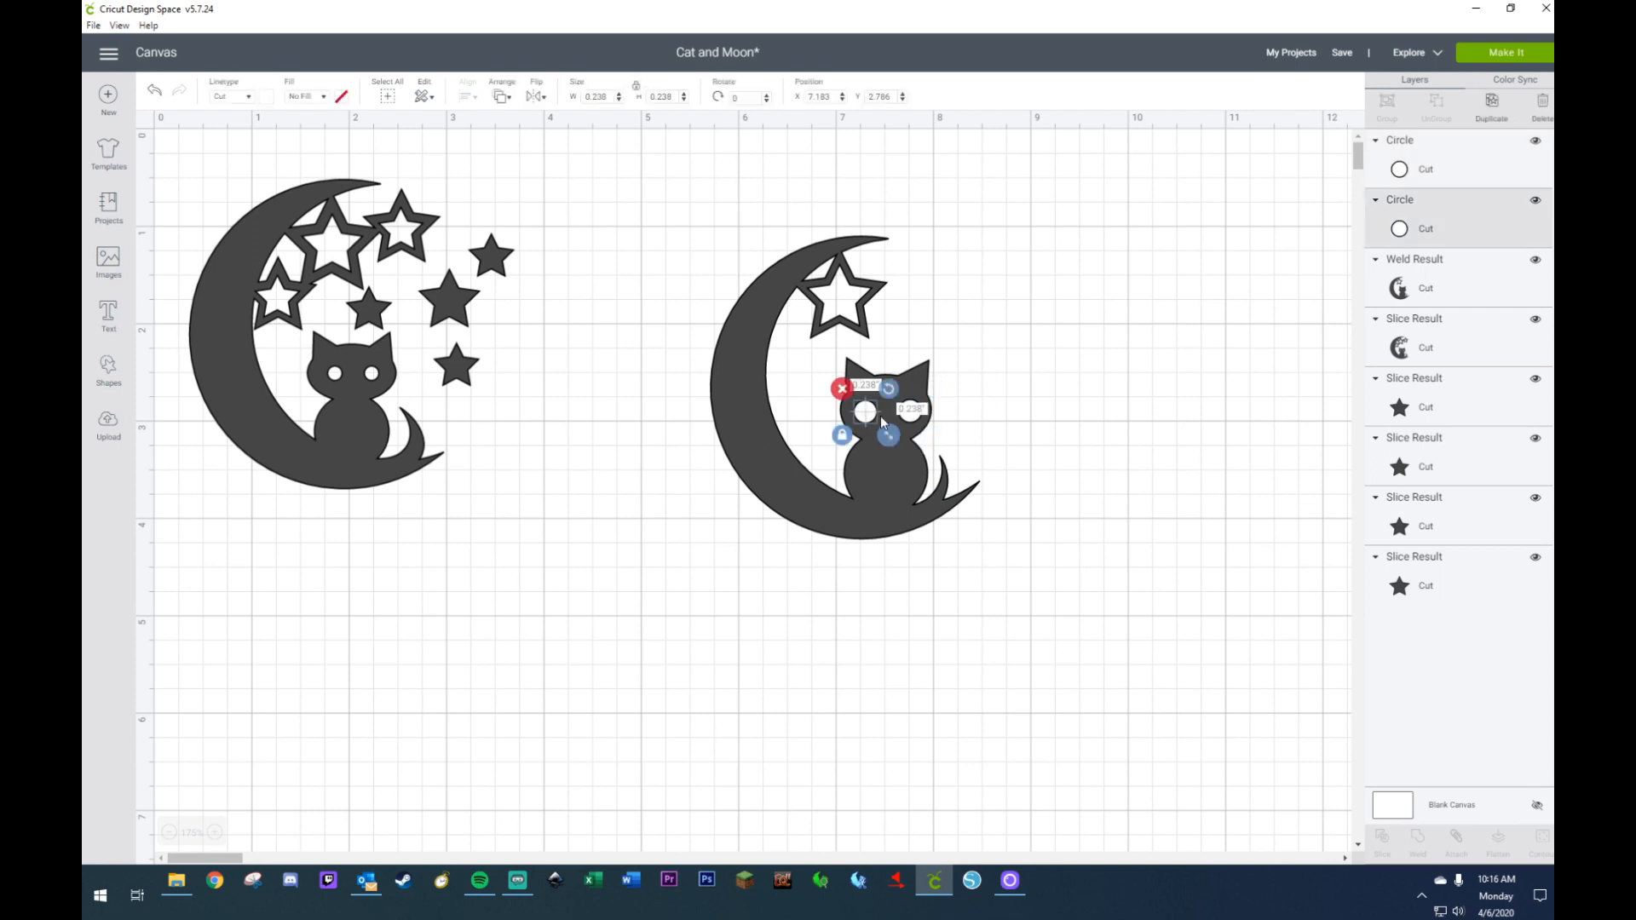
{"action": "left_click", "coordinate": [1016, 425]}
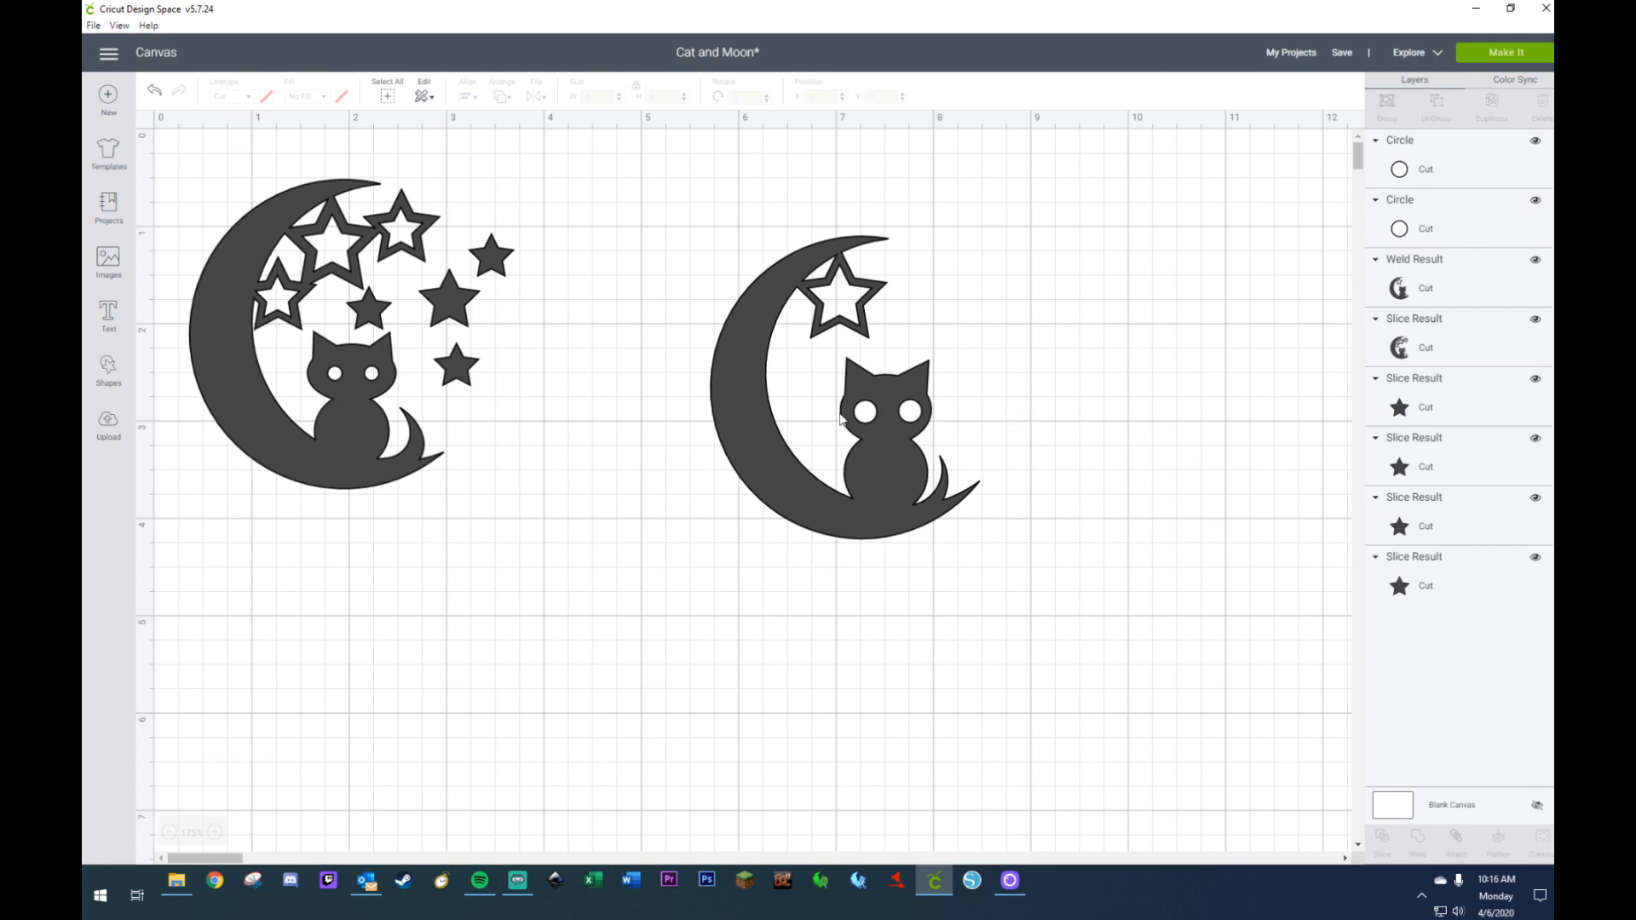
{"action": "left_click", "coordinate": [919, 418]}
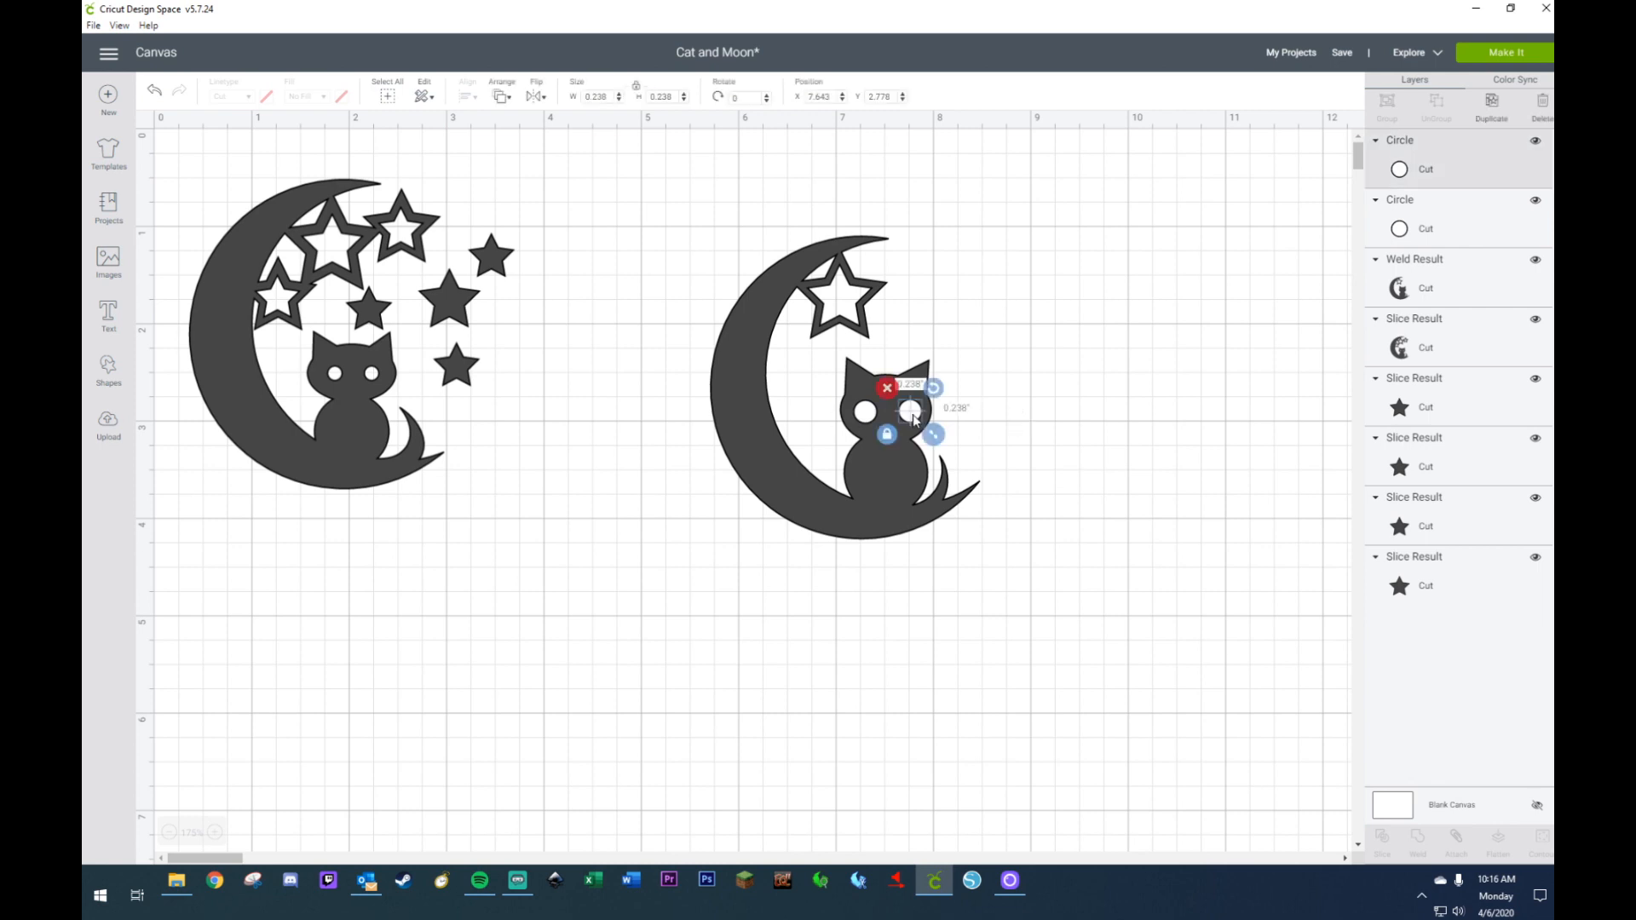
{"action": "left_click", "coordinate": [863, 419], "text": "shift"}
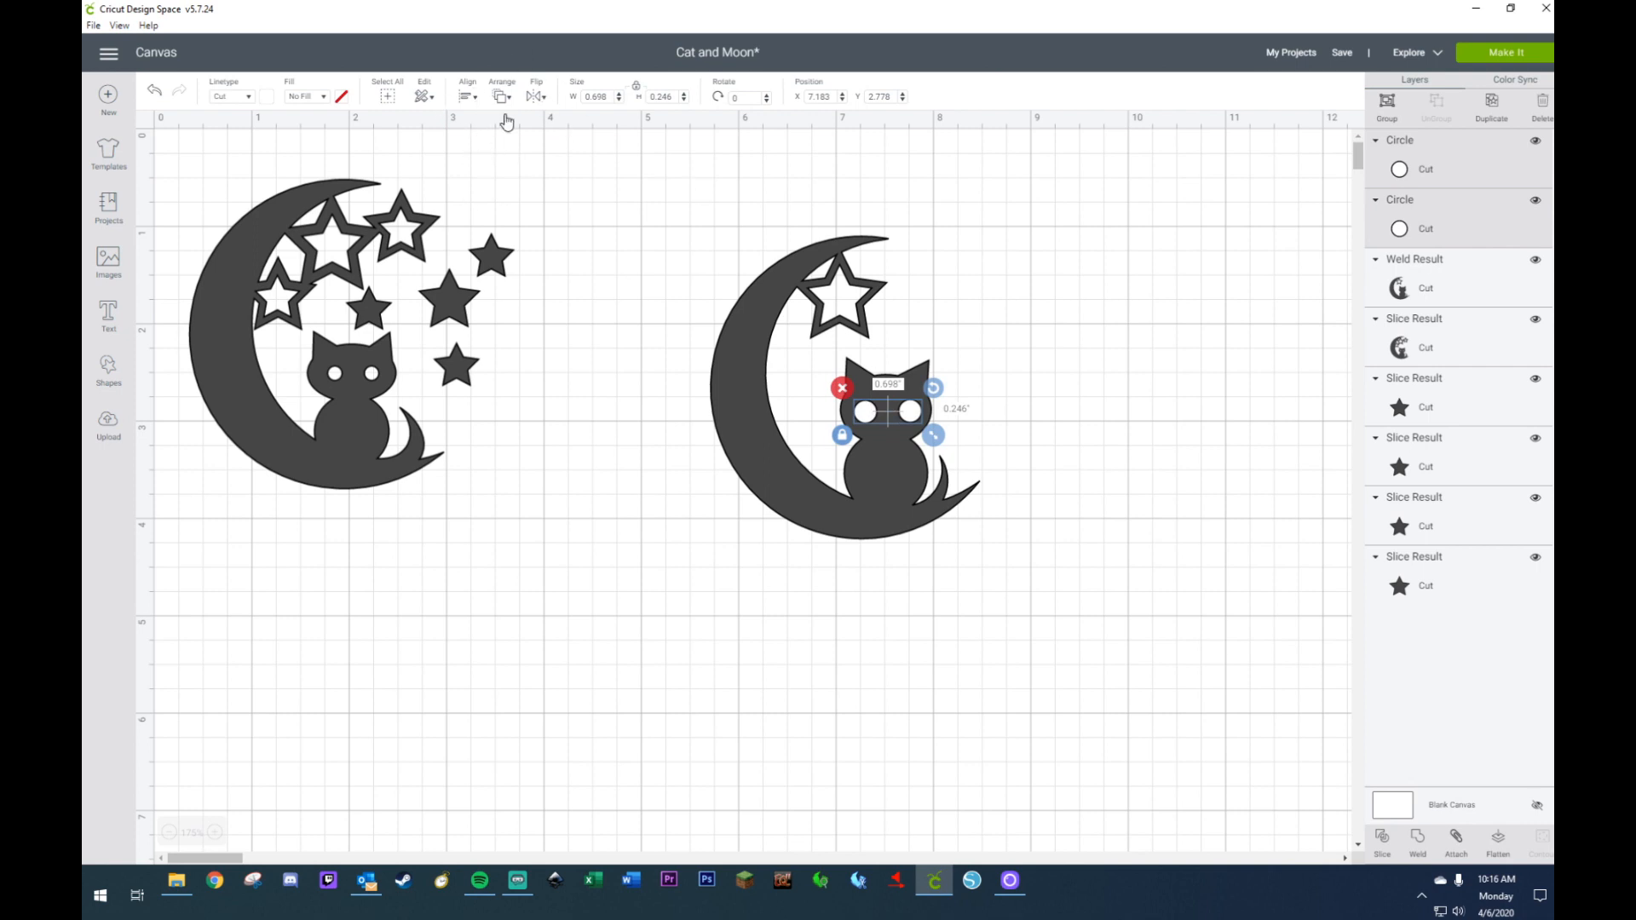
{"action": "left_click", "coordinate": [467, 97]}
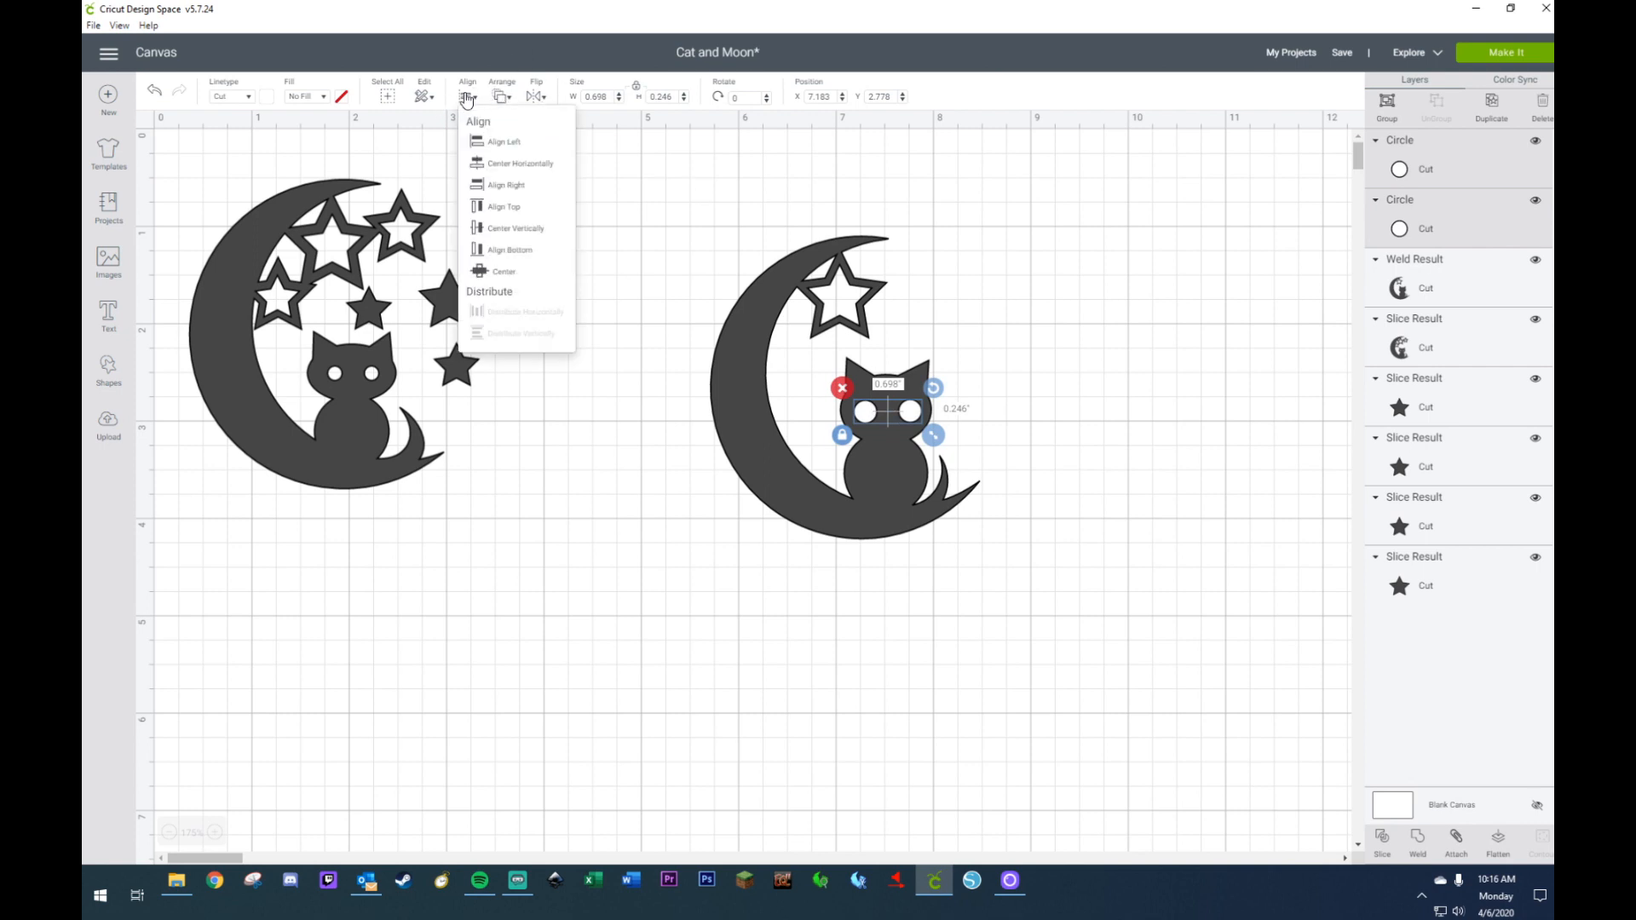
{"action": "left_click", "coordinate": [502, 230]}
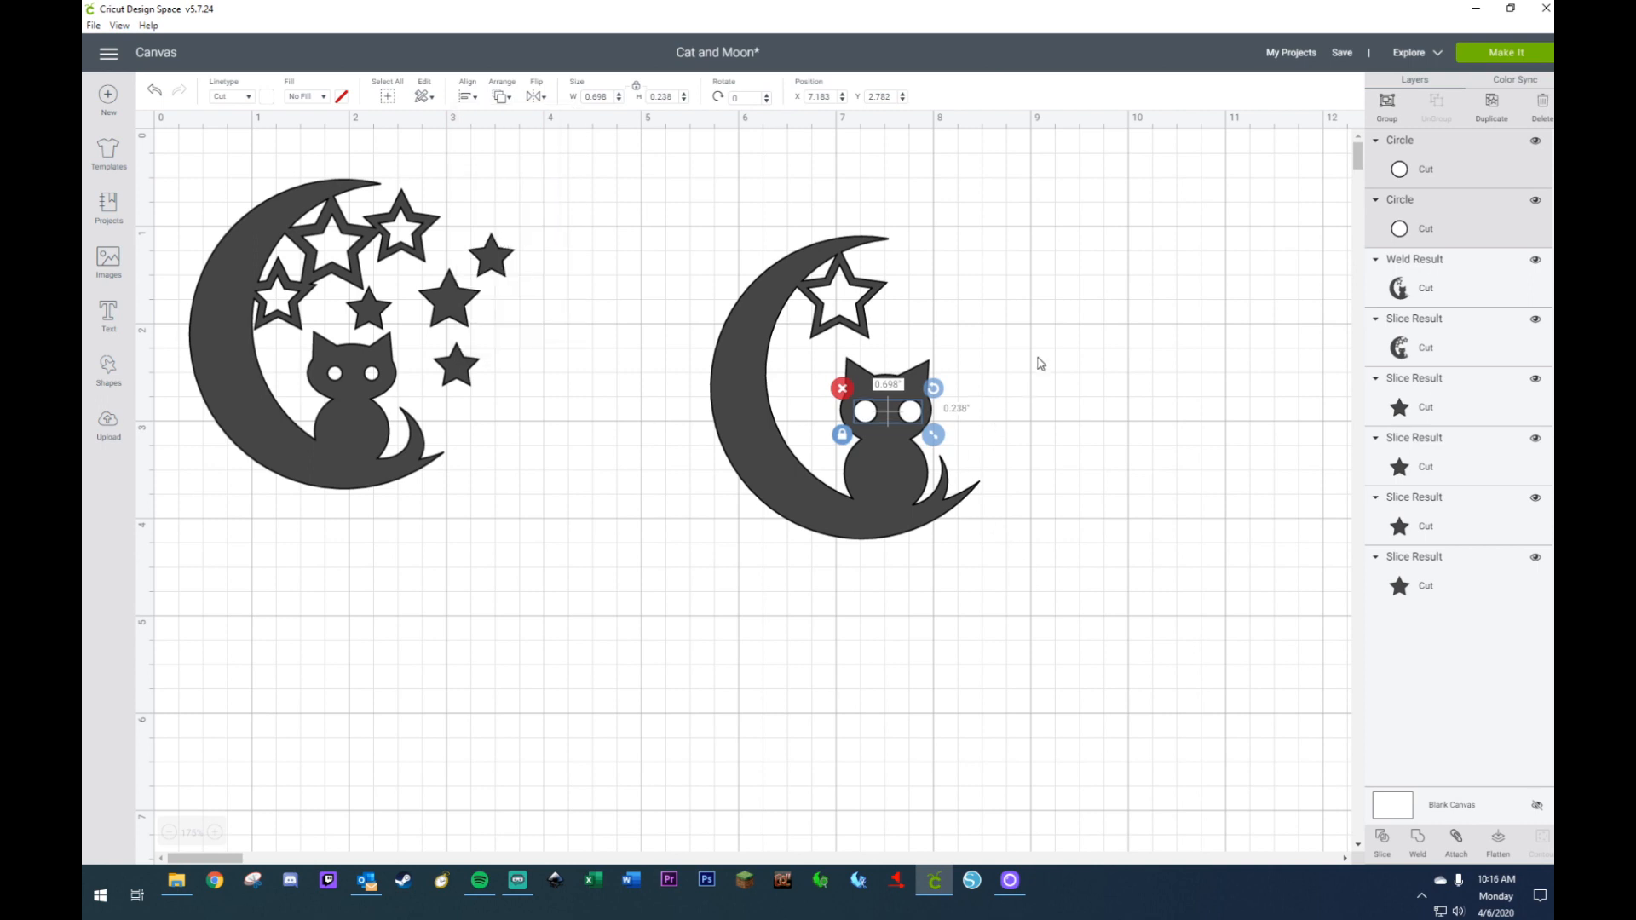
{"action": "left_click_drag", "start_coordinate": [1040, 361], "coordinate": [820, 479]}
{"action": "right_click", "coordinate": [829, 461]}
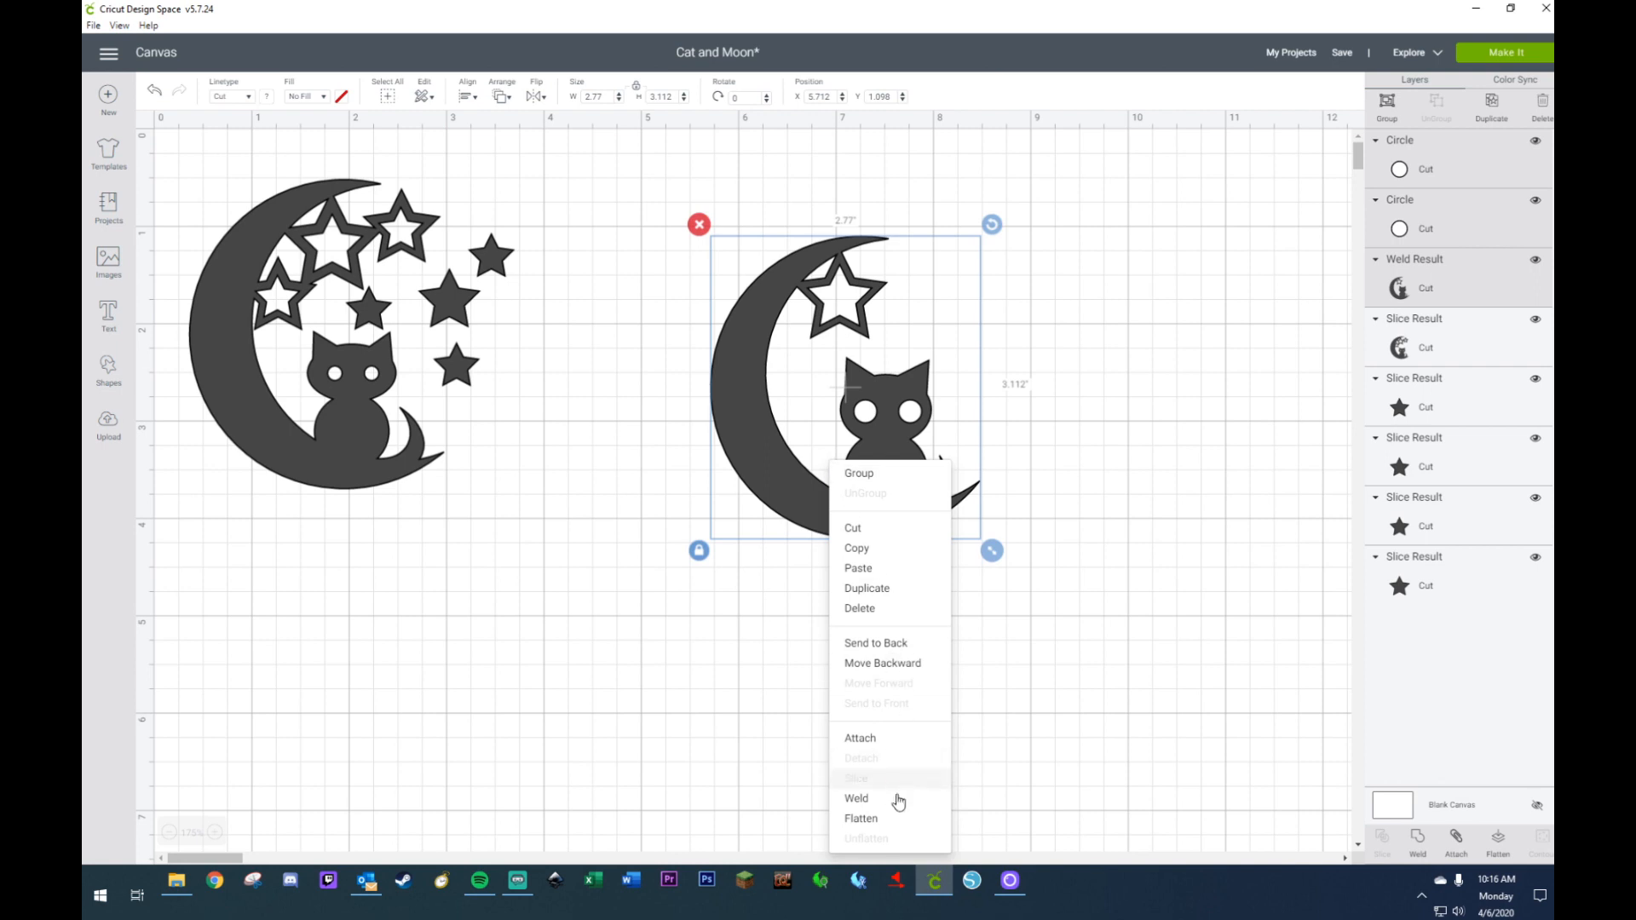
{"action": "left_click", "coordinate": [1084, 473]}
- Weld the two eye circles into a single shape
{"action": "left_click", "coordinate": [867, 415]}
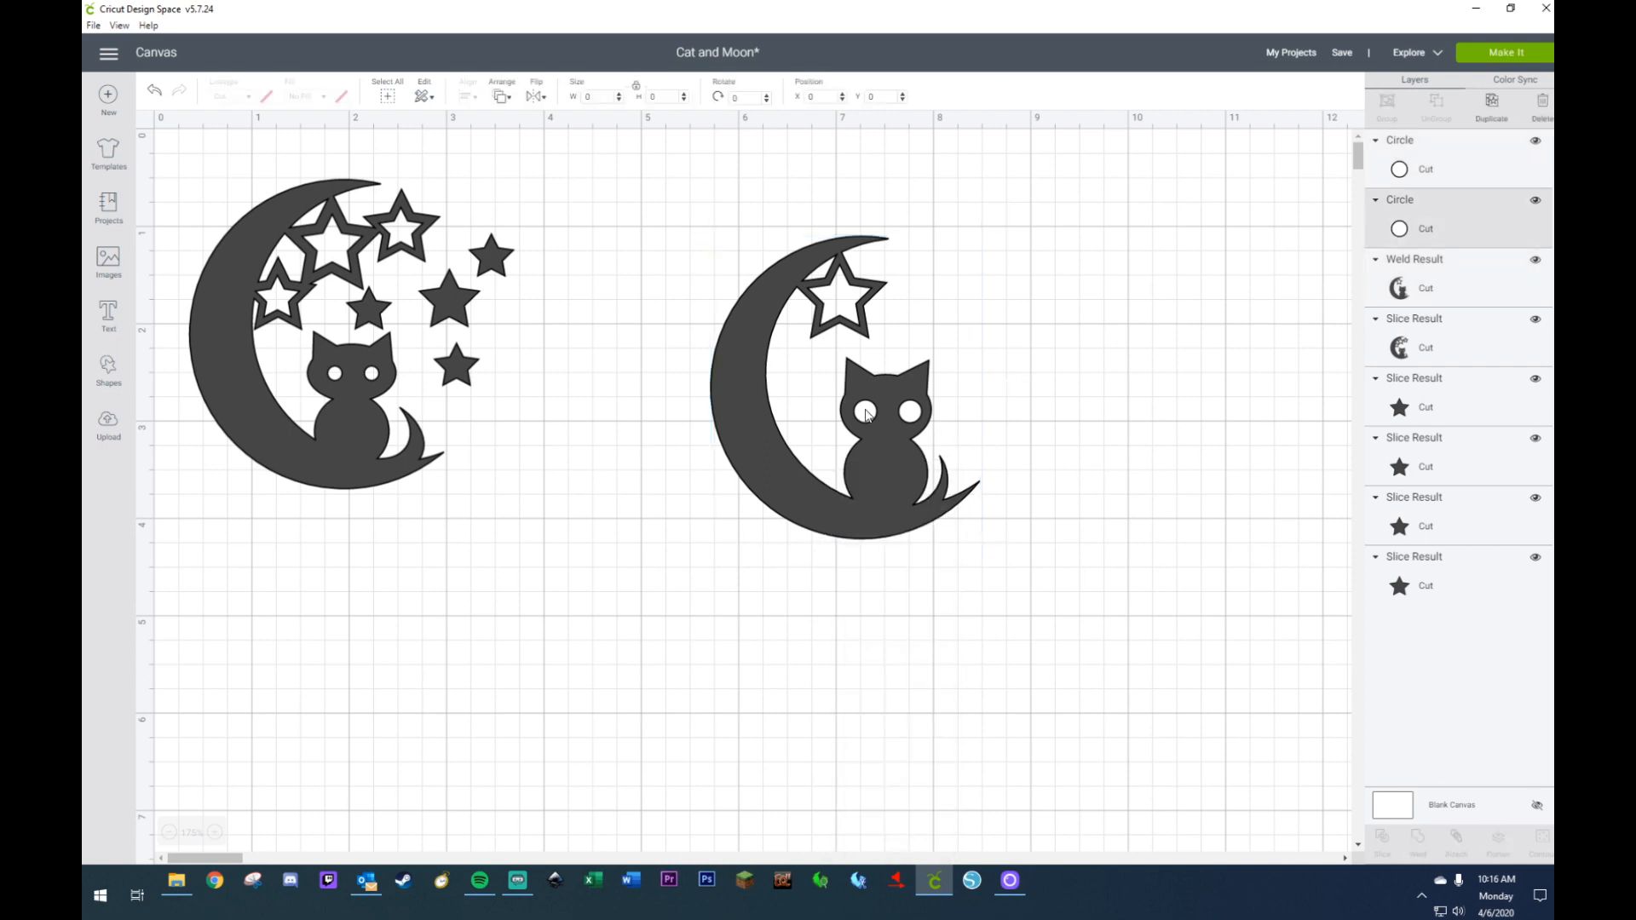
{"action": "left_click", "coordinate": [912, 413], "text": "shift"}
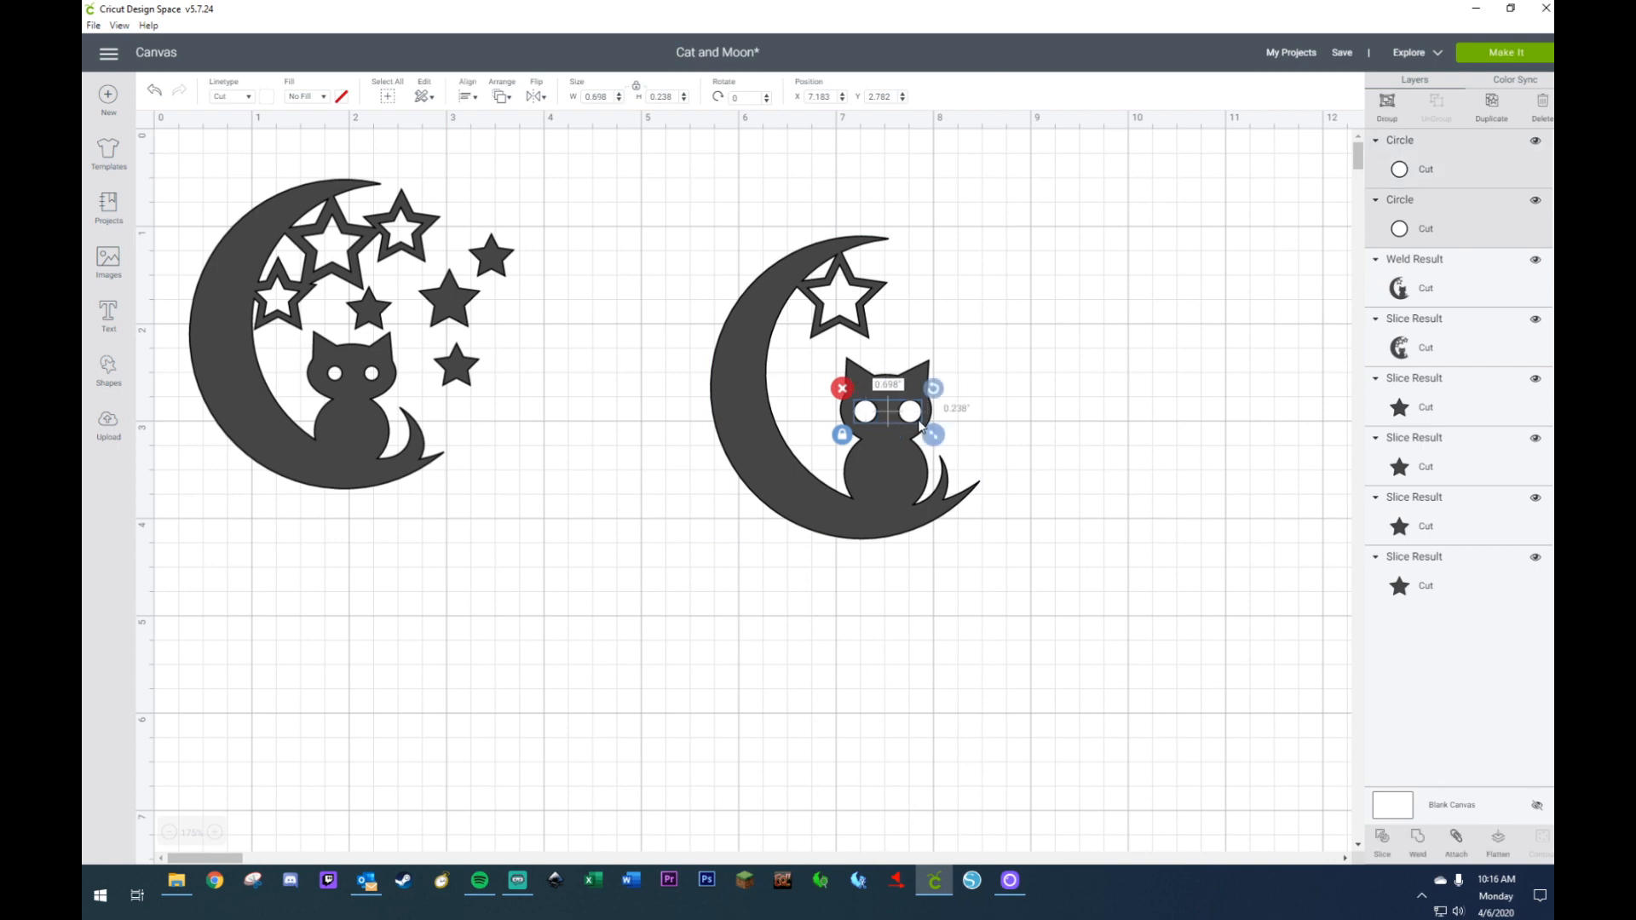
{"action": "right_click", "coordinate": [920, 426]}
{"action": "left_click", "coordinate": [968, 765]}
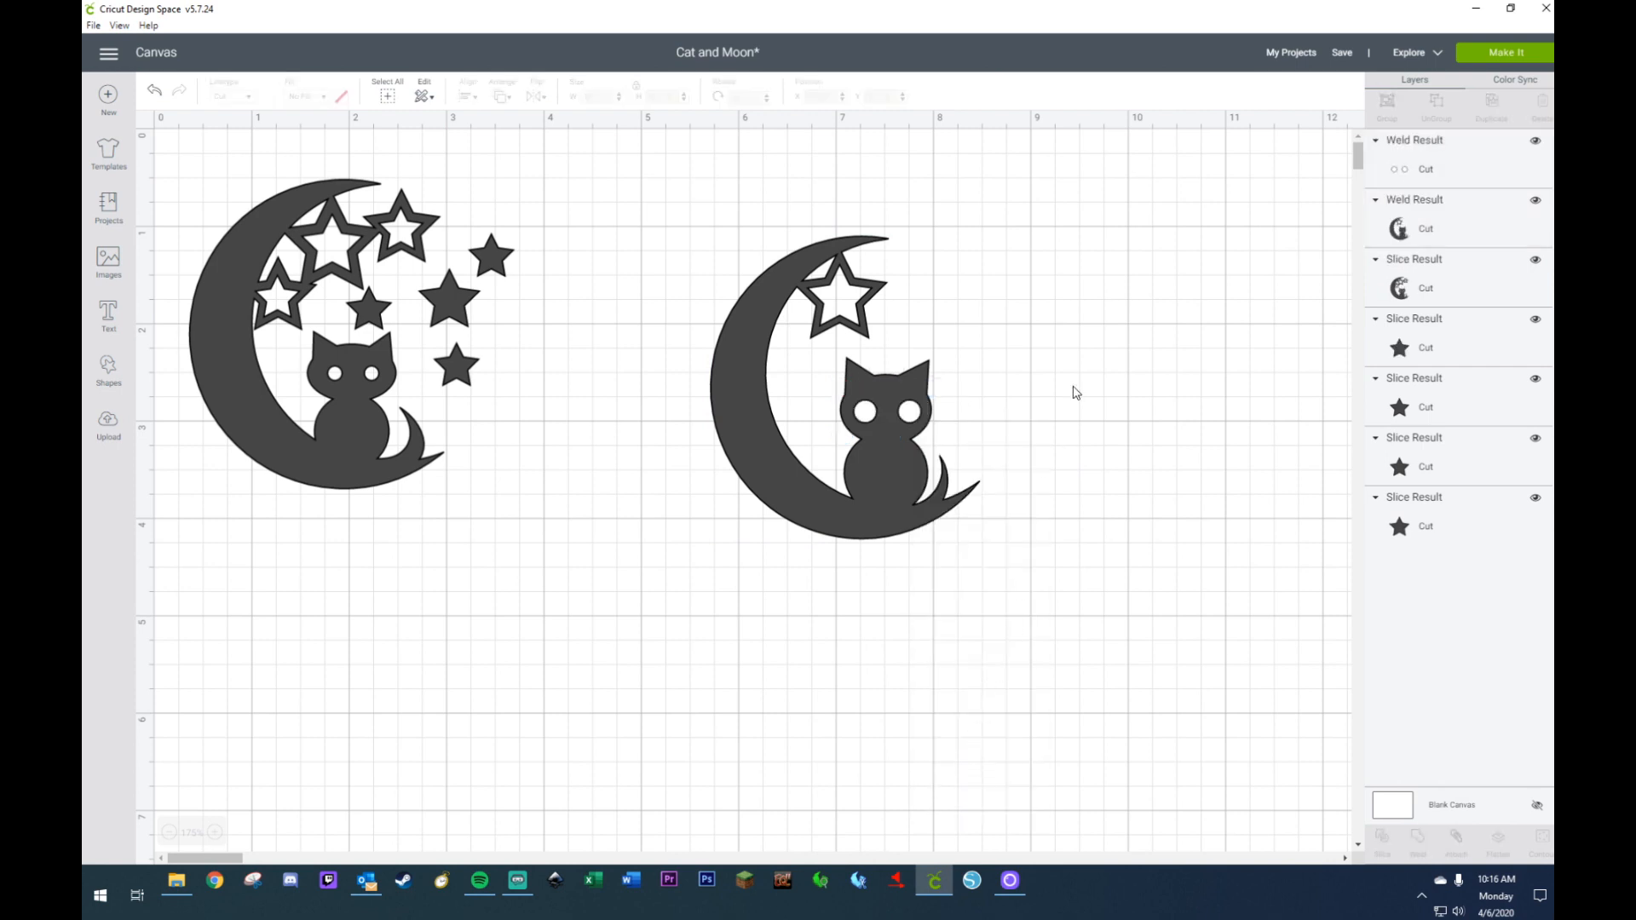
- Slice the welded eyes out of the cat-and-moon shape, pull the cut shape aside and delete the leftover circle pieces
{"action": "left_click_drag", "start_coordinate": [1100, 329], "coordinate": [778, 575]}
{"action": "right_click", "coordinate": [787, 501]}
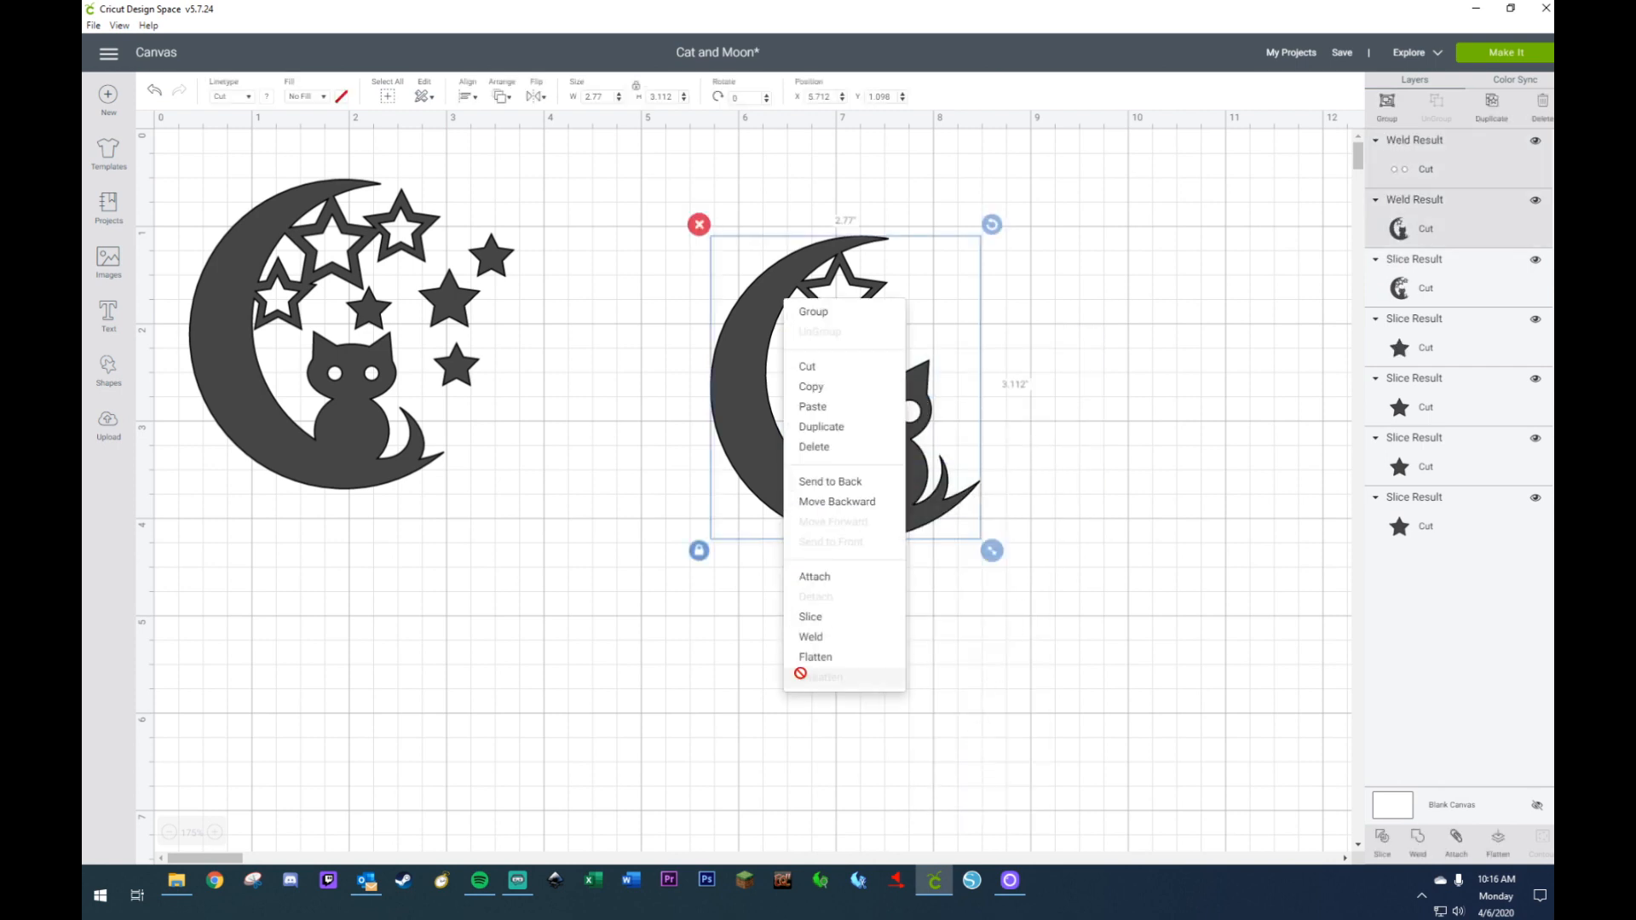
{"action": "left_click", "coordinate": [810, 618]}
{"action": "left_click_drag", "start_coordinate": [841, 510], "coordinate": [699, 499]}
{"action": "left_click", "coordinate": [967, 536]}
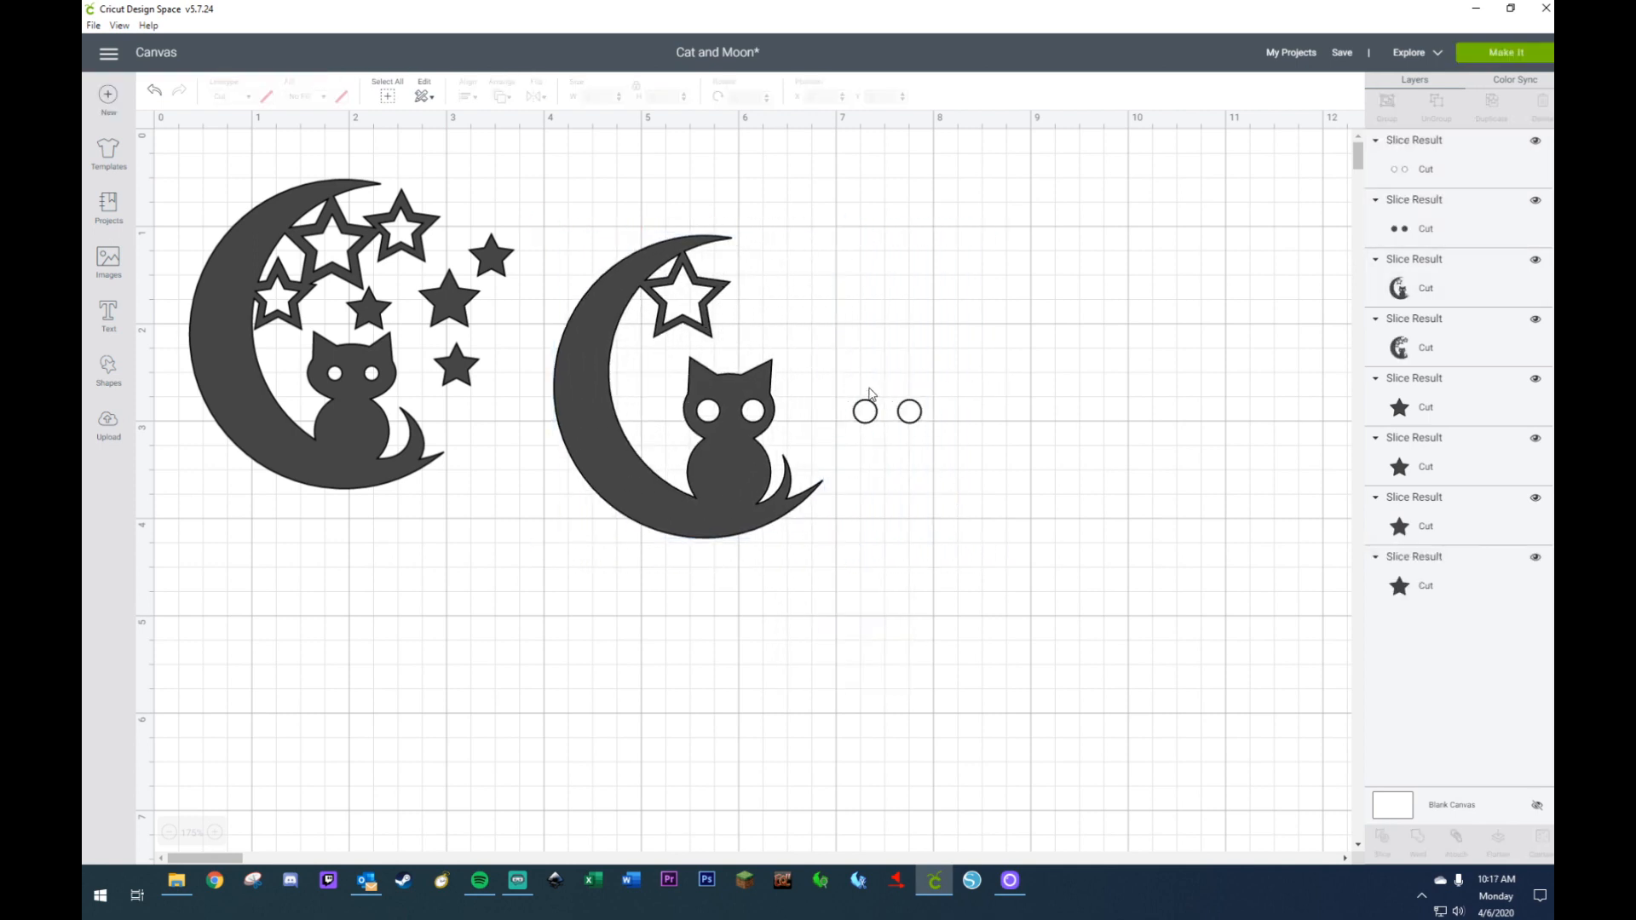
{"action": "left_click_drag", "start_coordinate": [832, 375], "coordinate": [1021, 500]}
{"action": "key", "text": "Delete"}
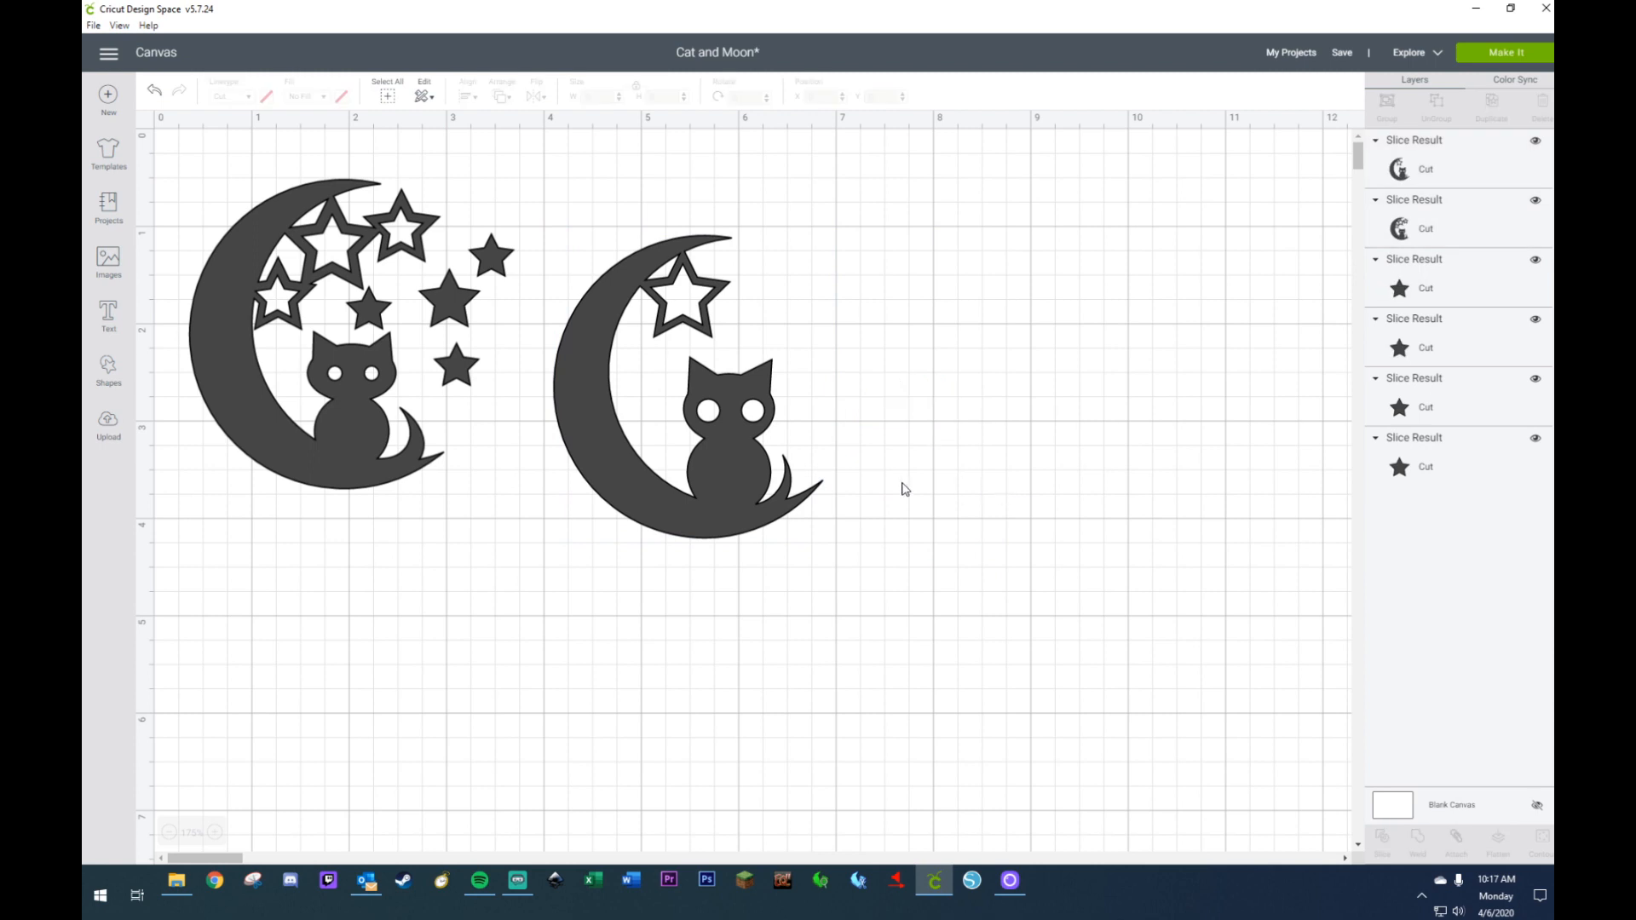
- Move the cut cat and moon to about X 5.74, Y 1.47, and place a duplicate below the original design
{"action": "left_click_drag", "start_coordinate": [749, 541], "coordinate": [911, 577]}
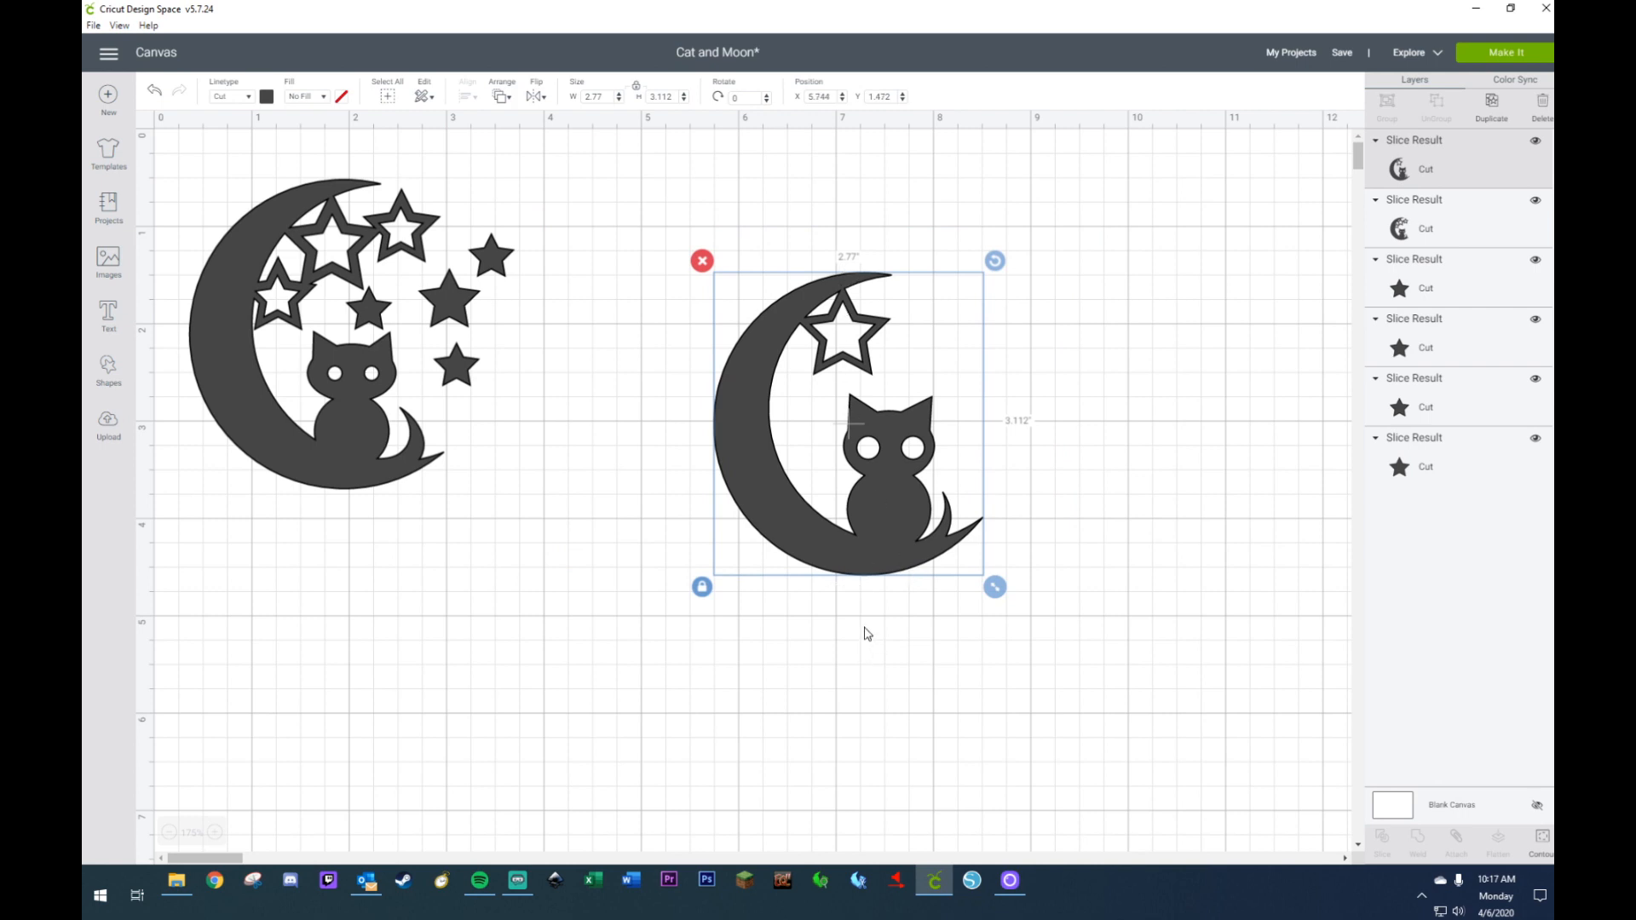
{"action": "key", "text": "ctrl+d"}
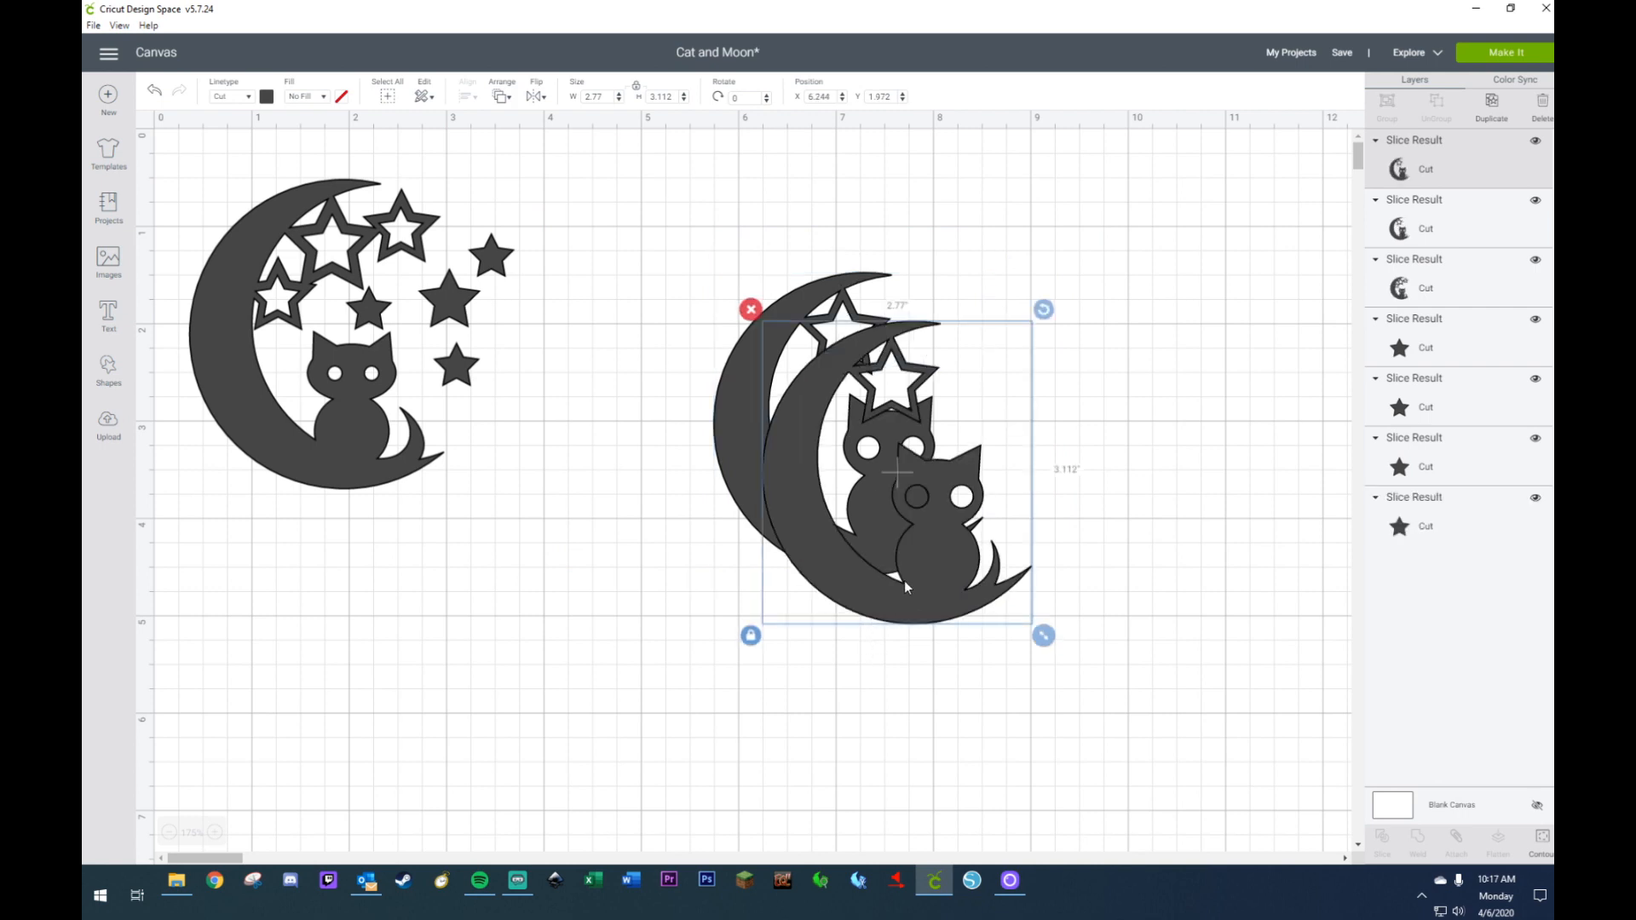
{"action": "left_click_drag", "start_coordinate": [911, 593], "coordinate": [439, 782]}
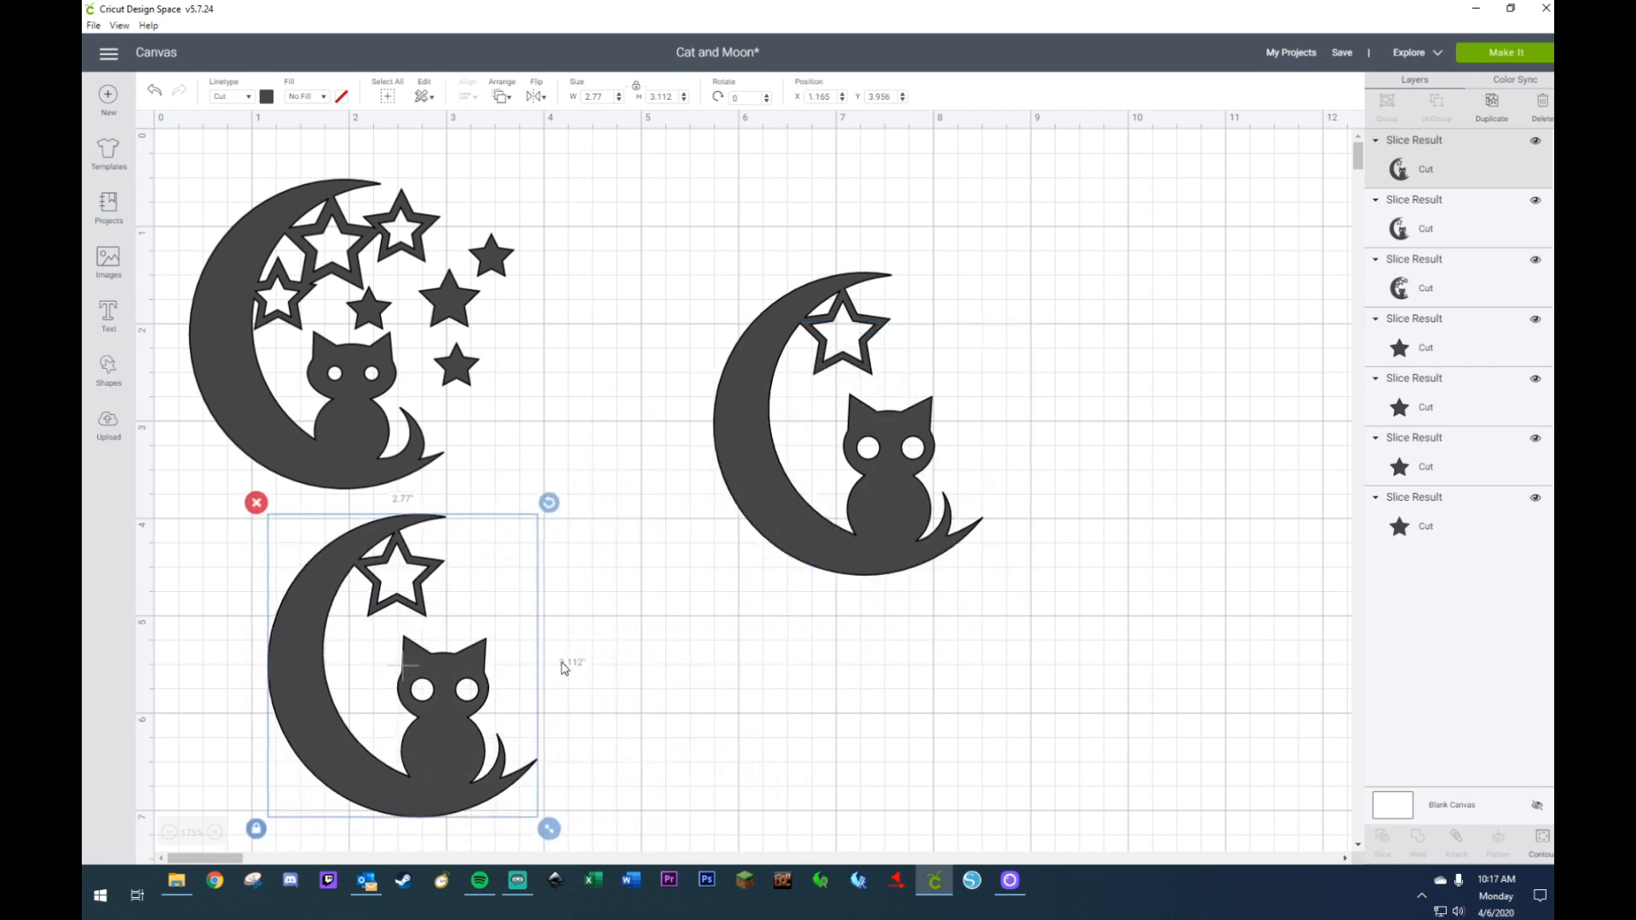
{"action": "left_click", "coordinate": [607, 615]}
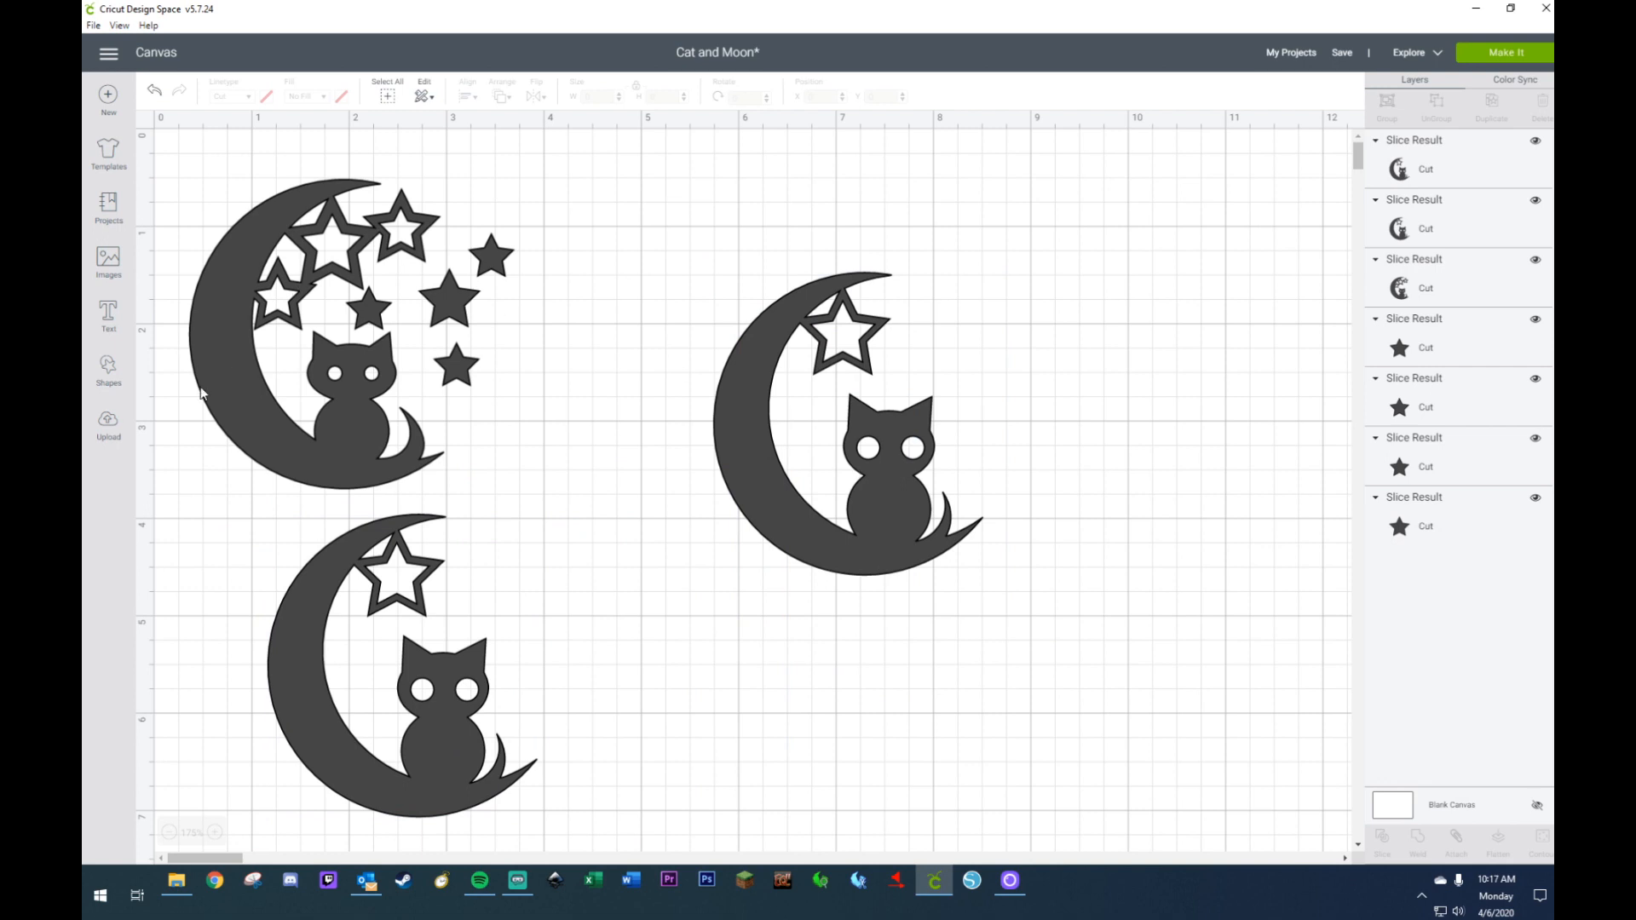
- Add a circle about 0.43 in wide in the empty space between the original design and the recreated cat and moon
{"action": "left_click", "coordinate": [108, 369]}
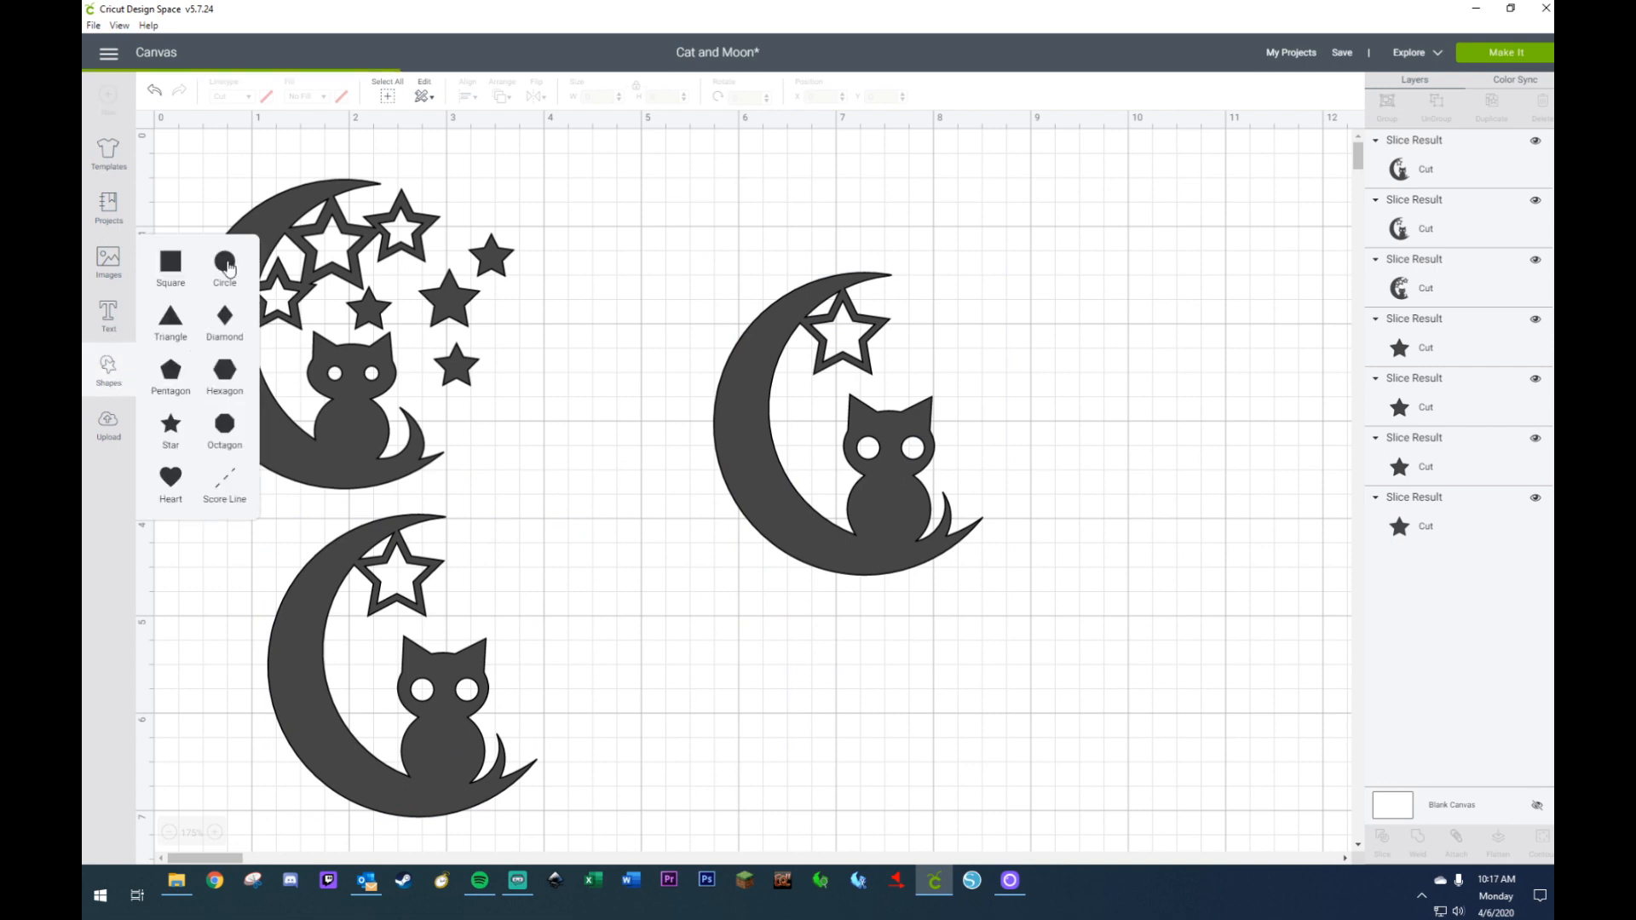
{"action": "left_click", "coordinate": [229, 265]}
{"action": "left_click_drag", "start_coordinate": [508, 396], "coordinate": [635, 411]}
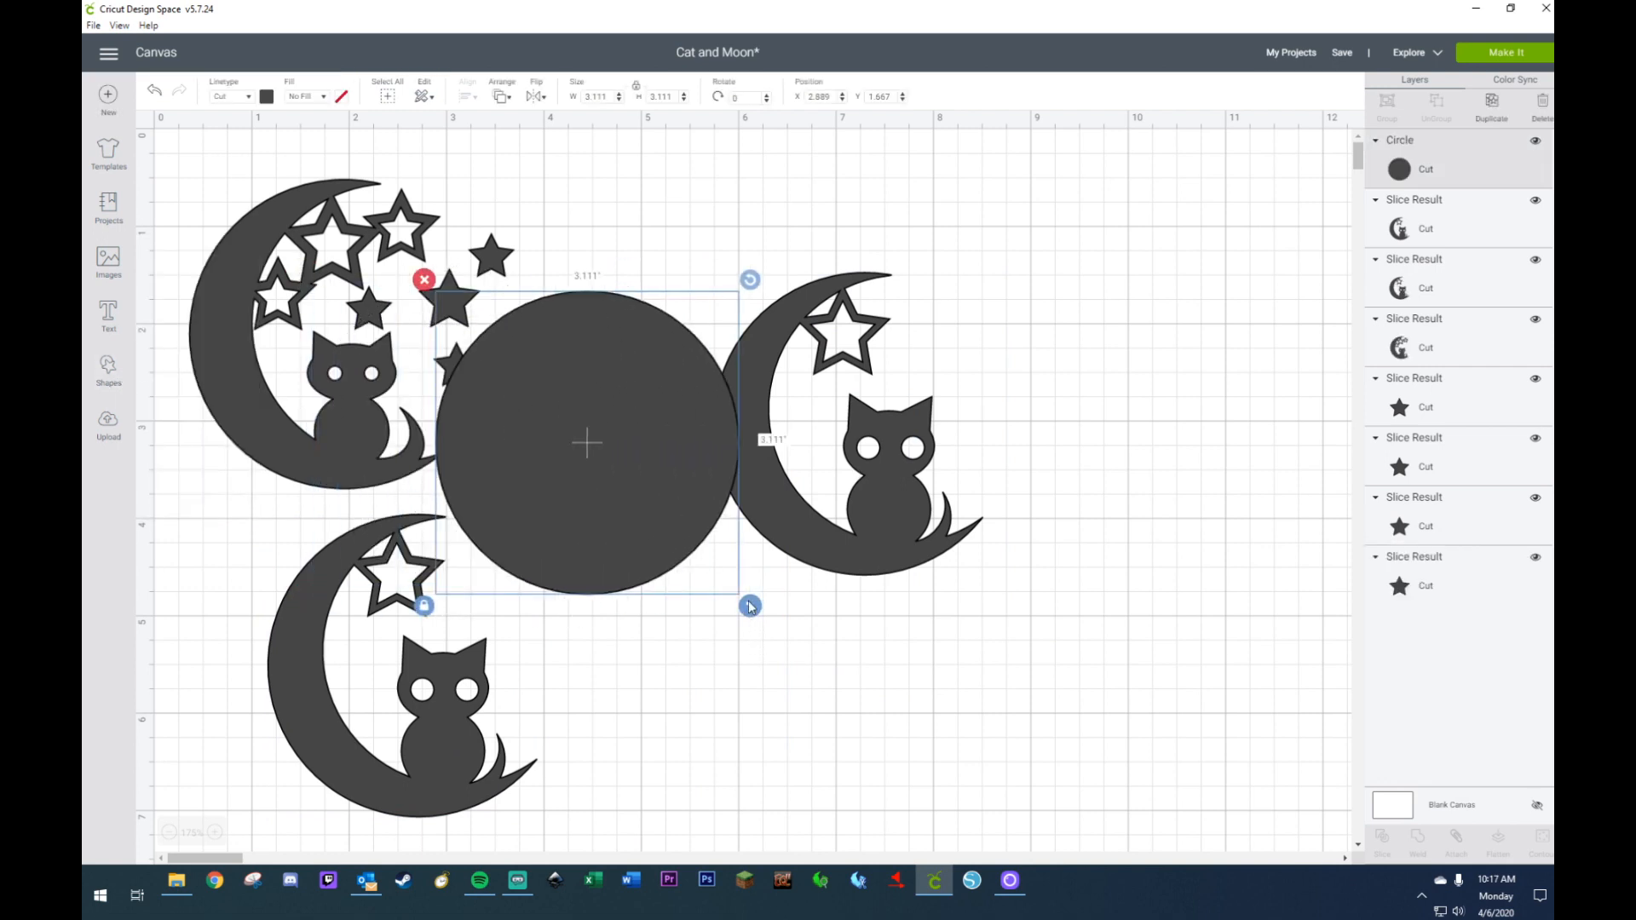
{"action": "left_click_drag", "start_coordinate": [750, 606], "coordinate": [596, 329]}
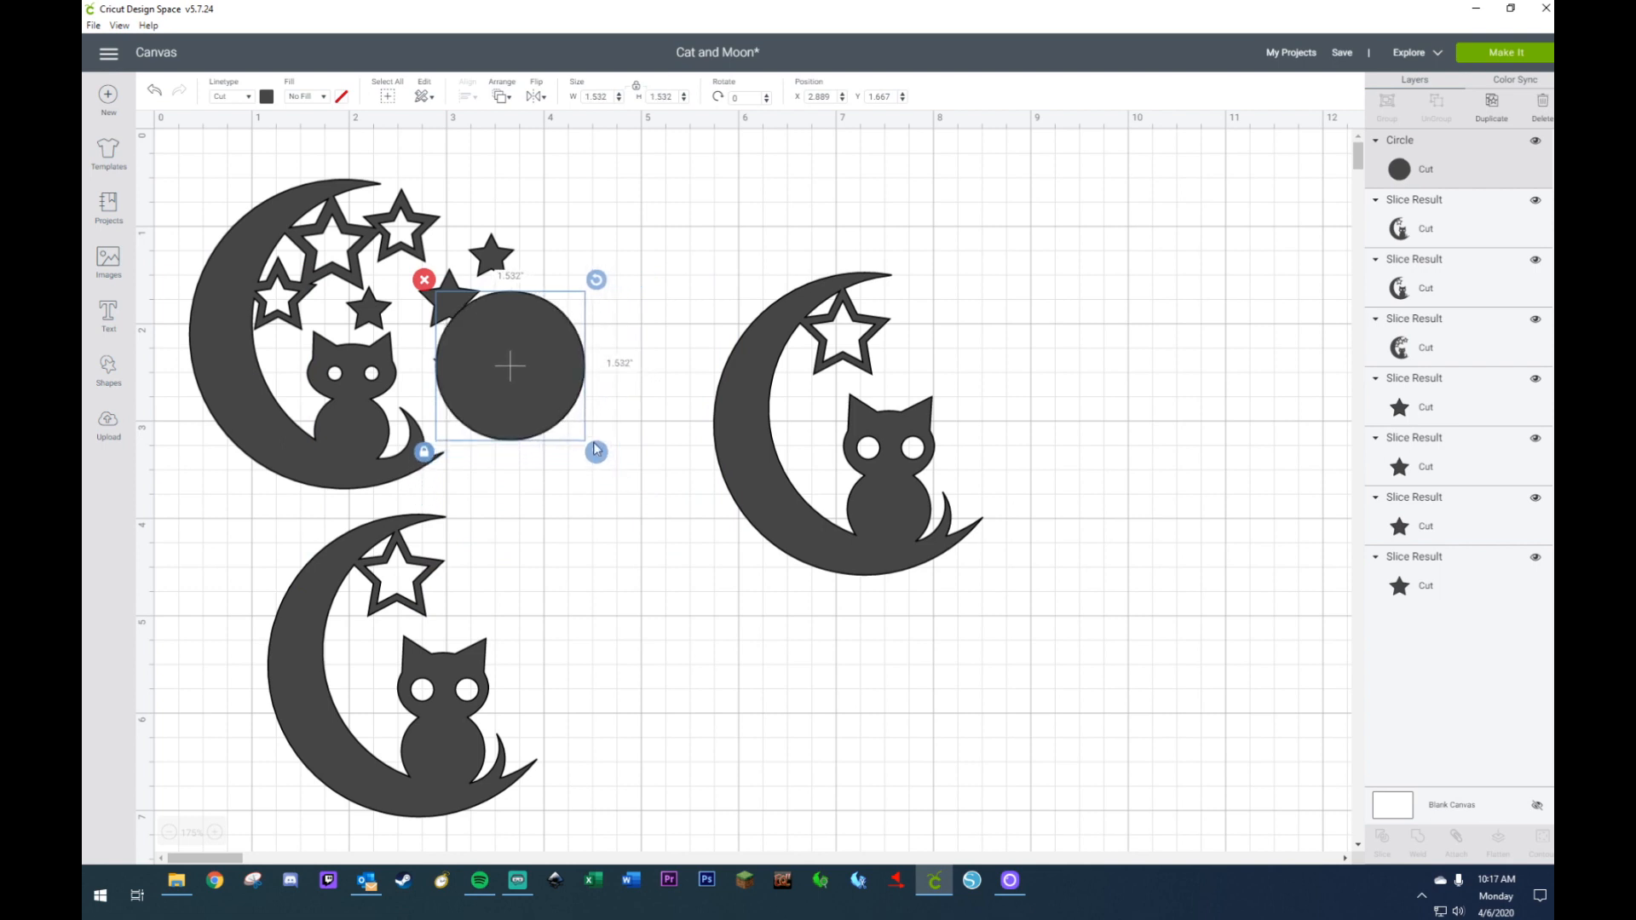
{"action": "left_click_drag", "start_coordinate": [596, 453], "coordinate": [593, 411]}
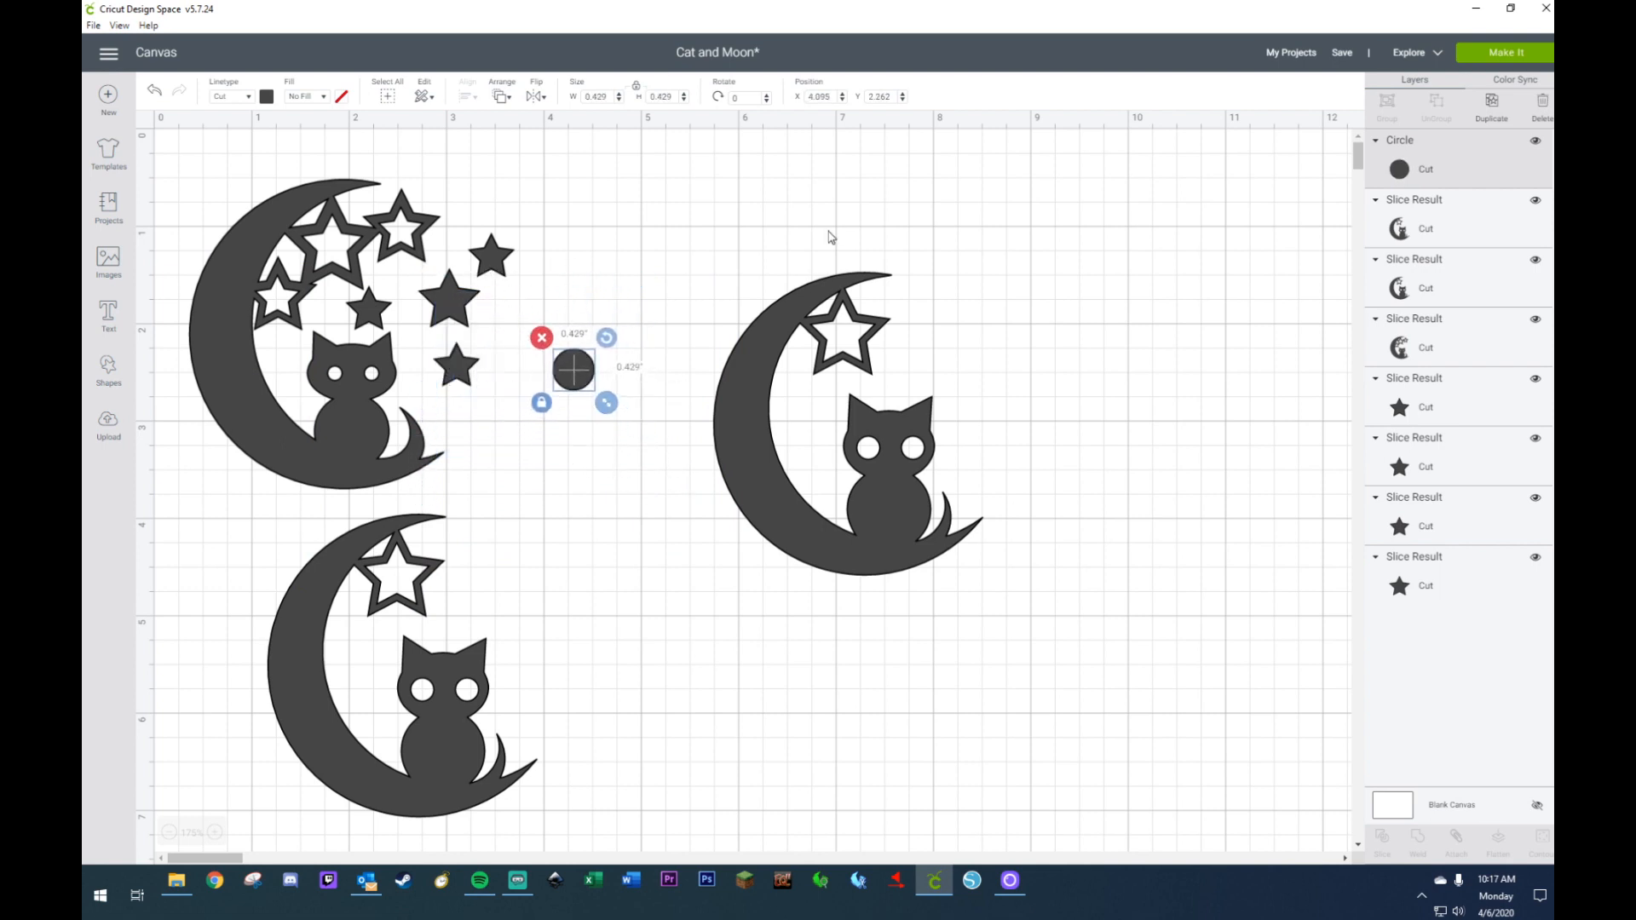
- Try rotating the recreated cat and moon slightly clockwise, and undo the rotation
{"action": "left_click", "coordinate": [834, 288]}
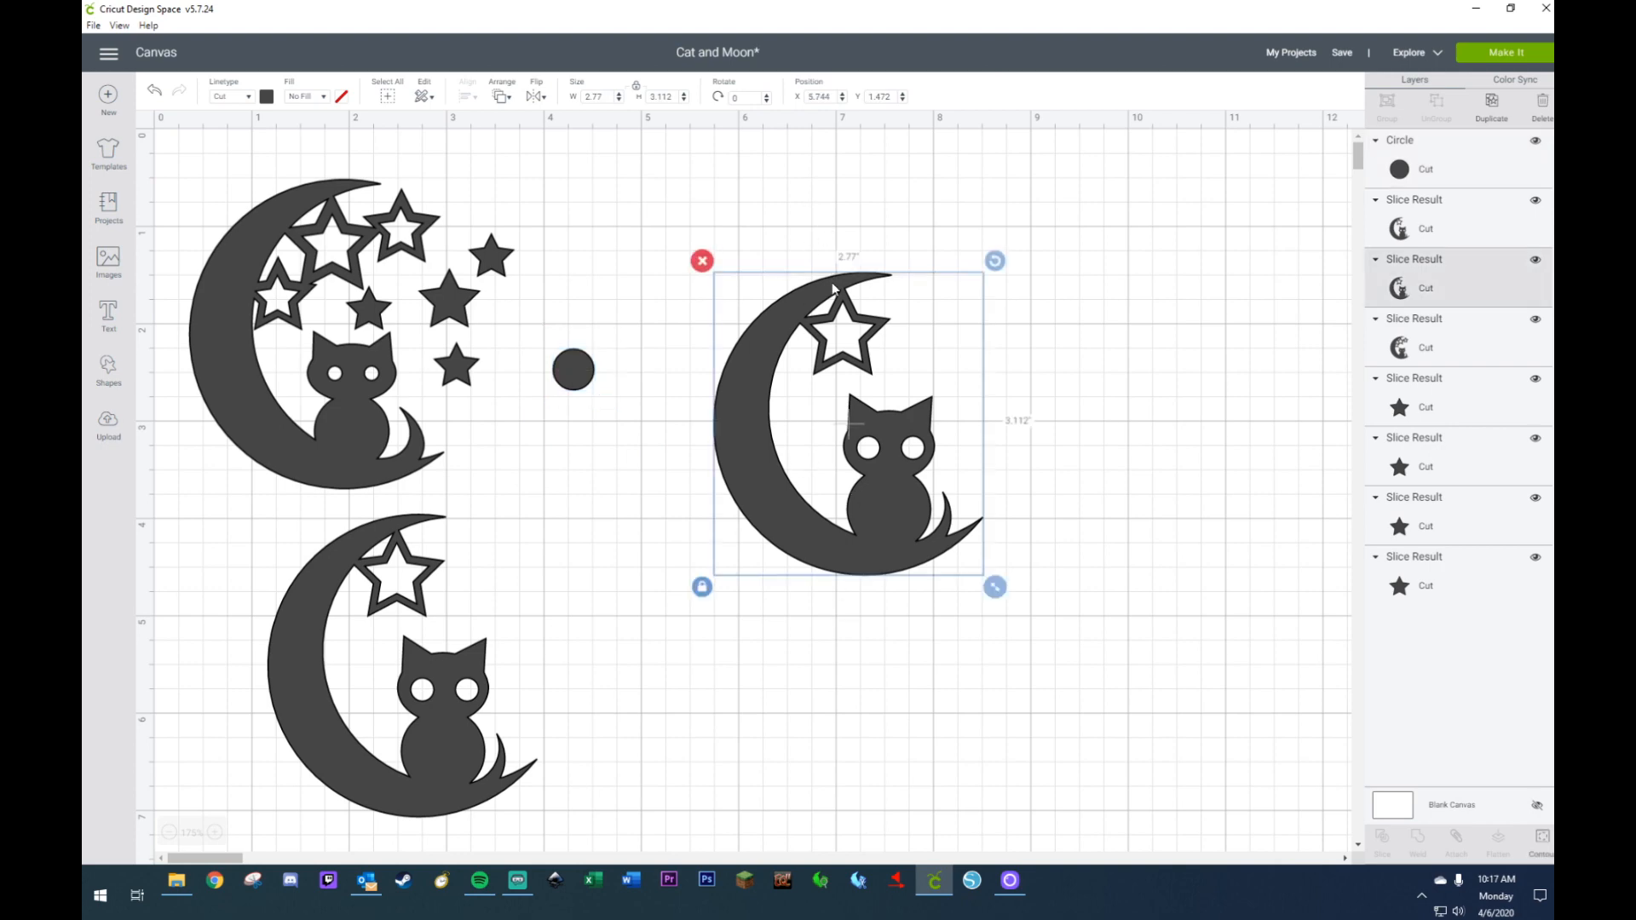
{"action": "left_click_drag", "start_coordinate": [995, 261], "coordinate": [1009, 286]}
{"action": "left_click", "coordinate": [1049, 293]}
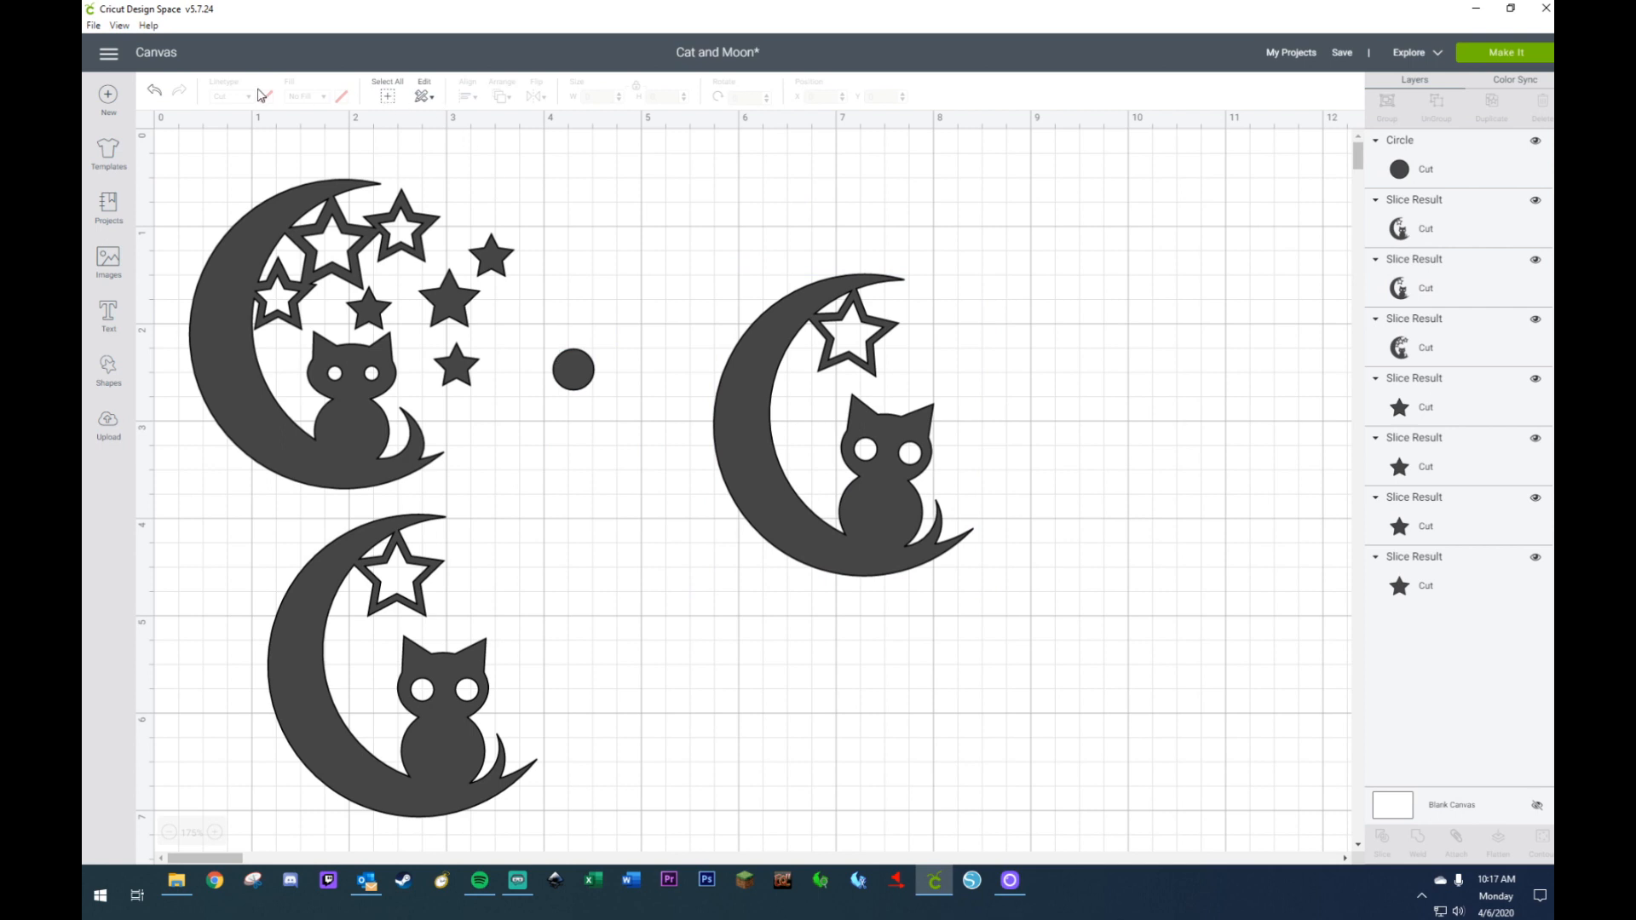
{"action": "left_click", "coordinate": [154, 92]}
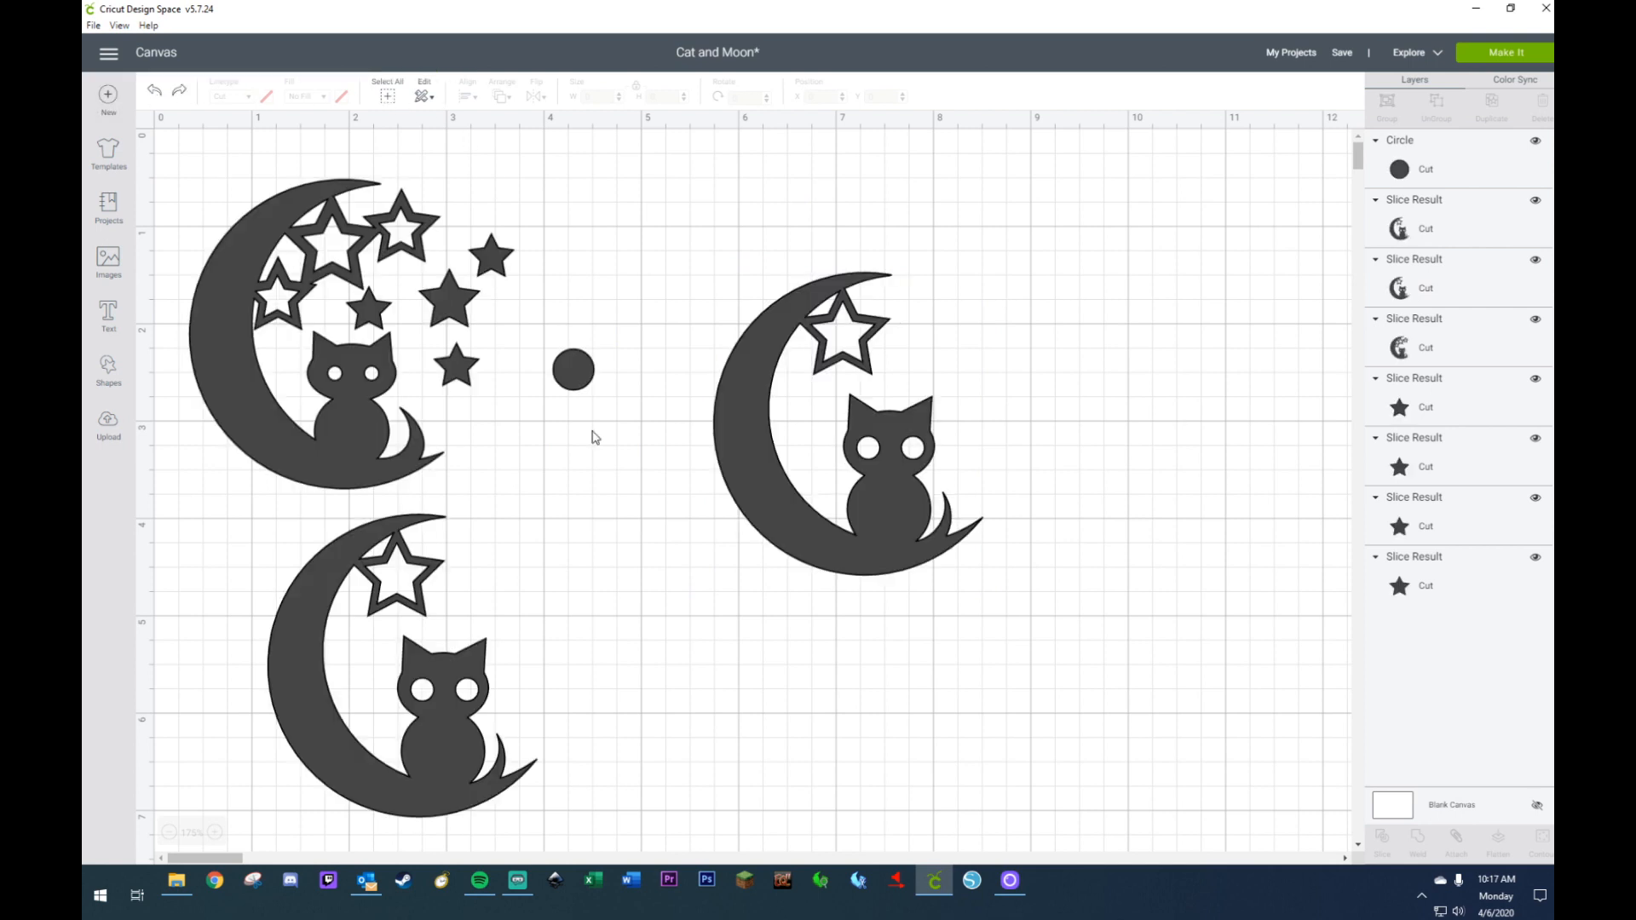
- Move the circle above the crescent's upper tip, duplicate it and shrink the copy to about 0.27 in wide
{"action": "left_click", "coordinate": [581, 373]}
{"action": "left_click_drag", "start_coordinate": [581, 373], "coordinate": [871, 265]}
{"action": "key", "text": "ctrl+d"}
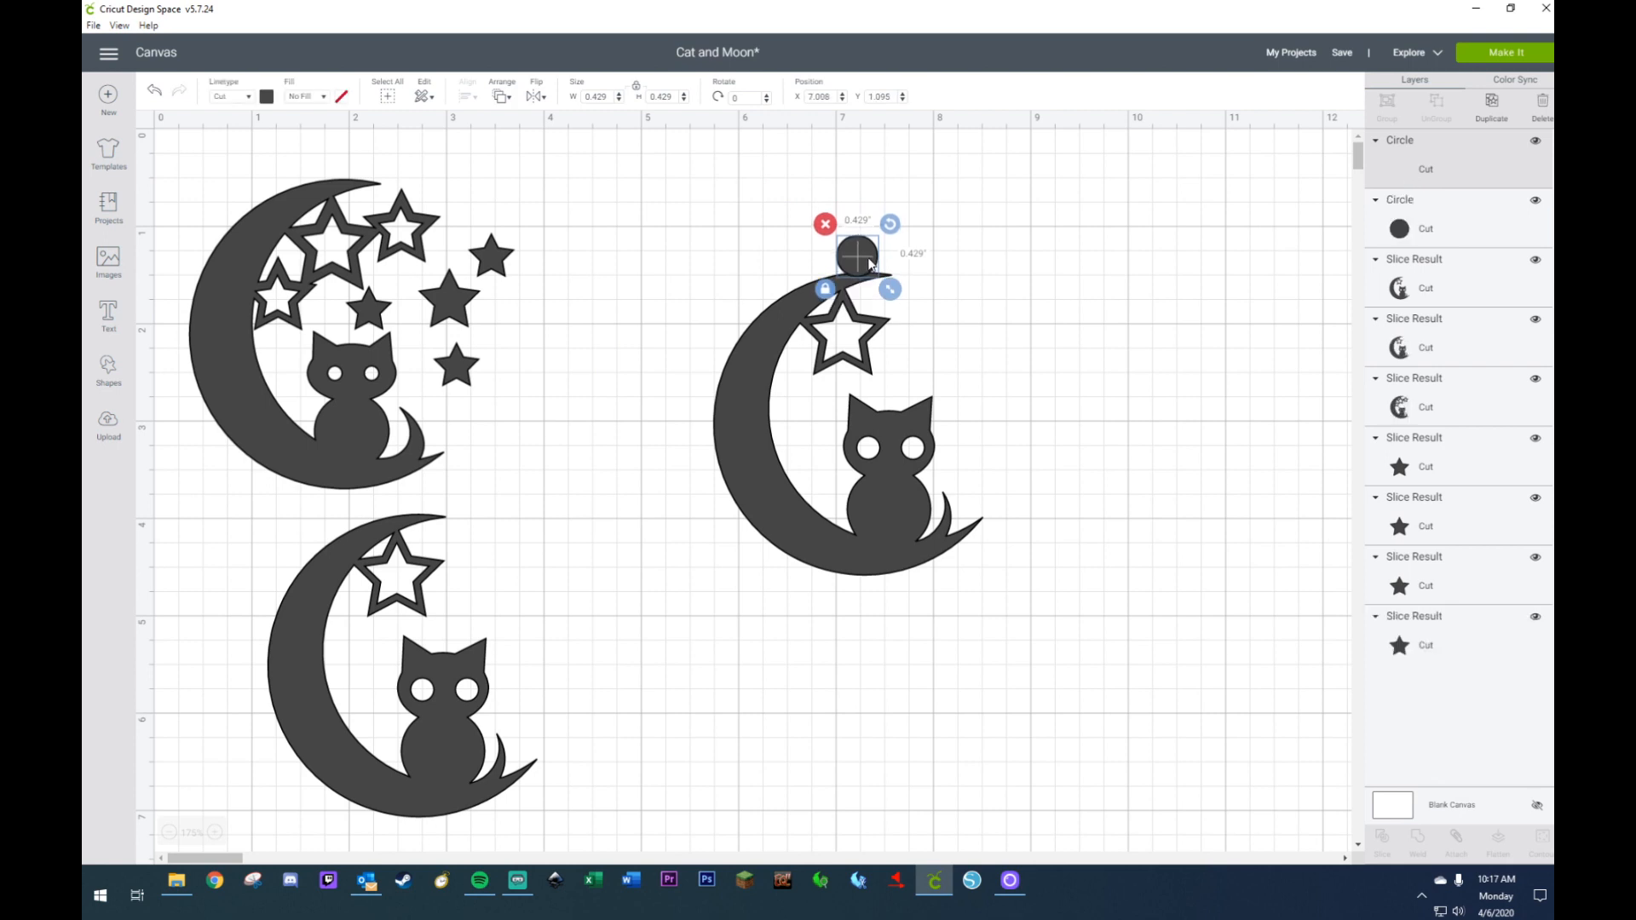
{"action": "left_click_drag", "start_coordinate": [910, 318], "coordinate": [887, 161]}
{"action": "left_click_drag", "start_coordinate": [865, 258], "coordinate": [850, 194]}
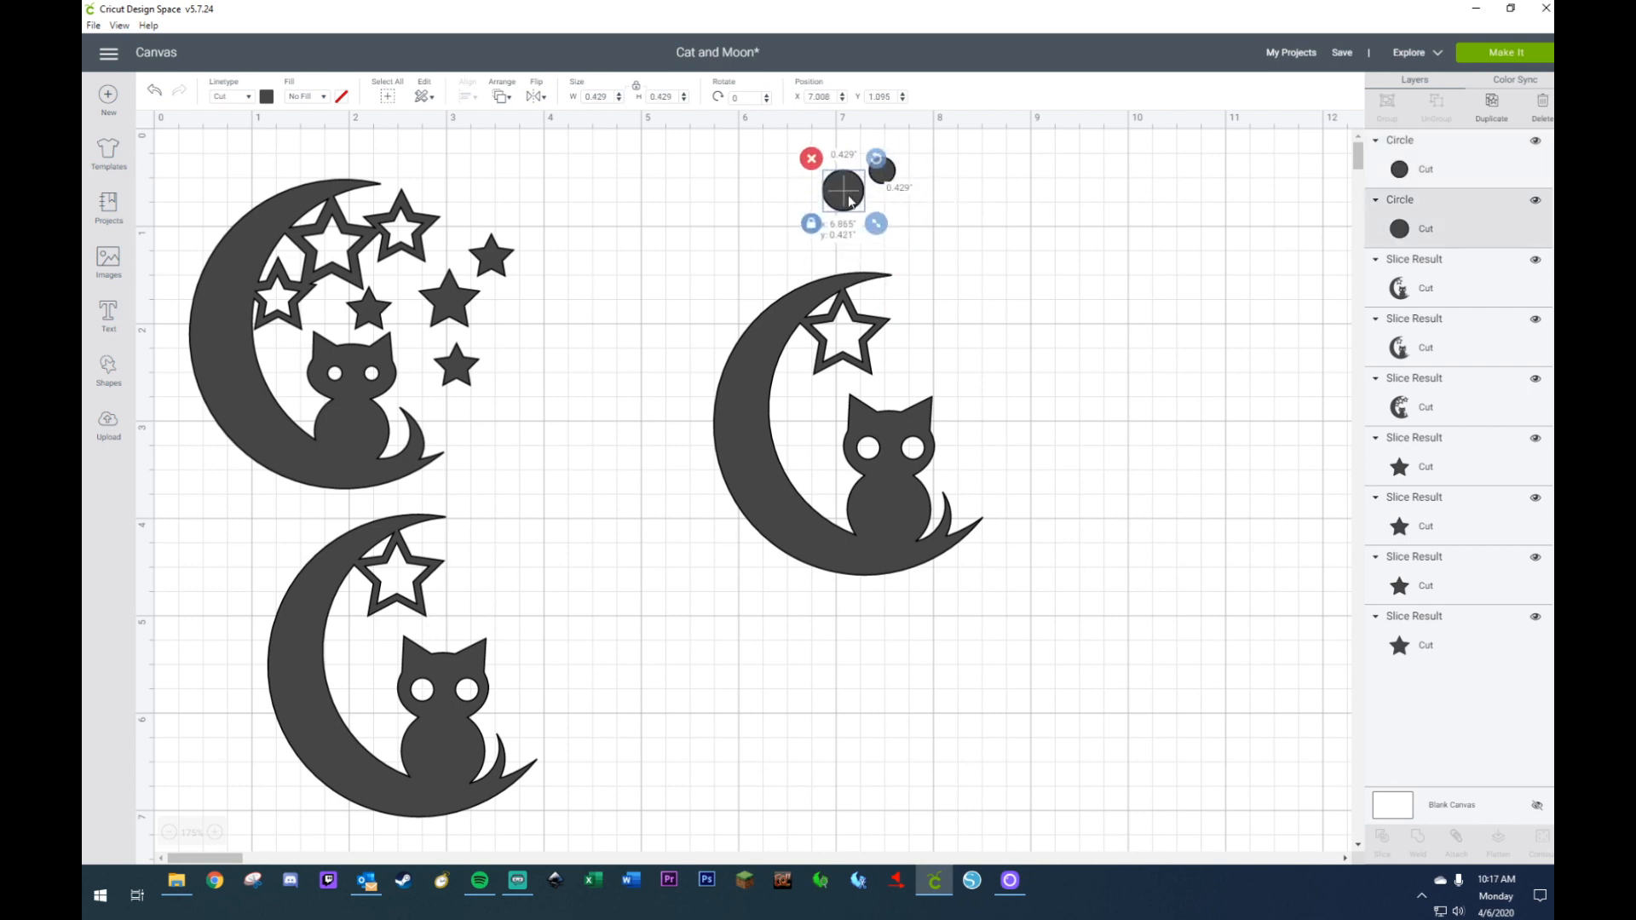
- Center the small circle on the larger one, both horizontally and vertically
{"action": "left_click_drag", "start_coordinate": [933, 163], "coordinate": [759, 217]}
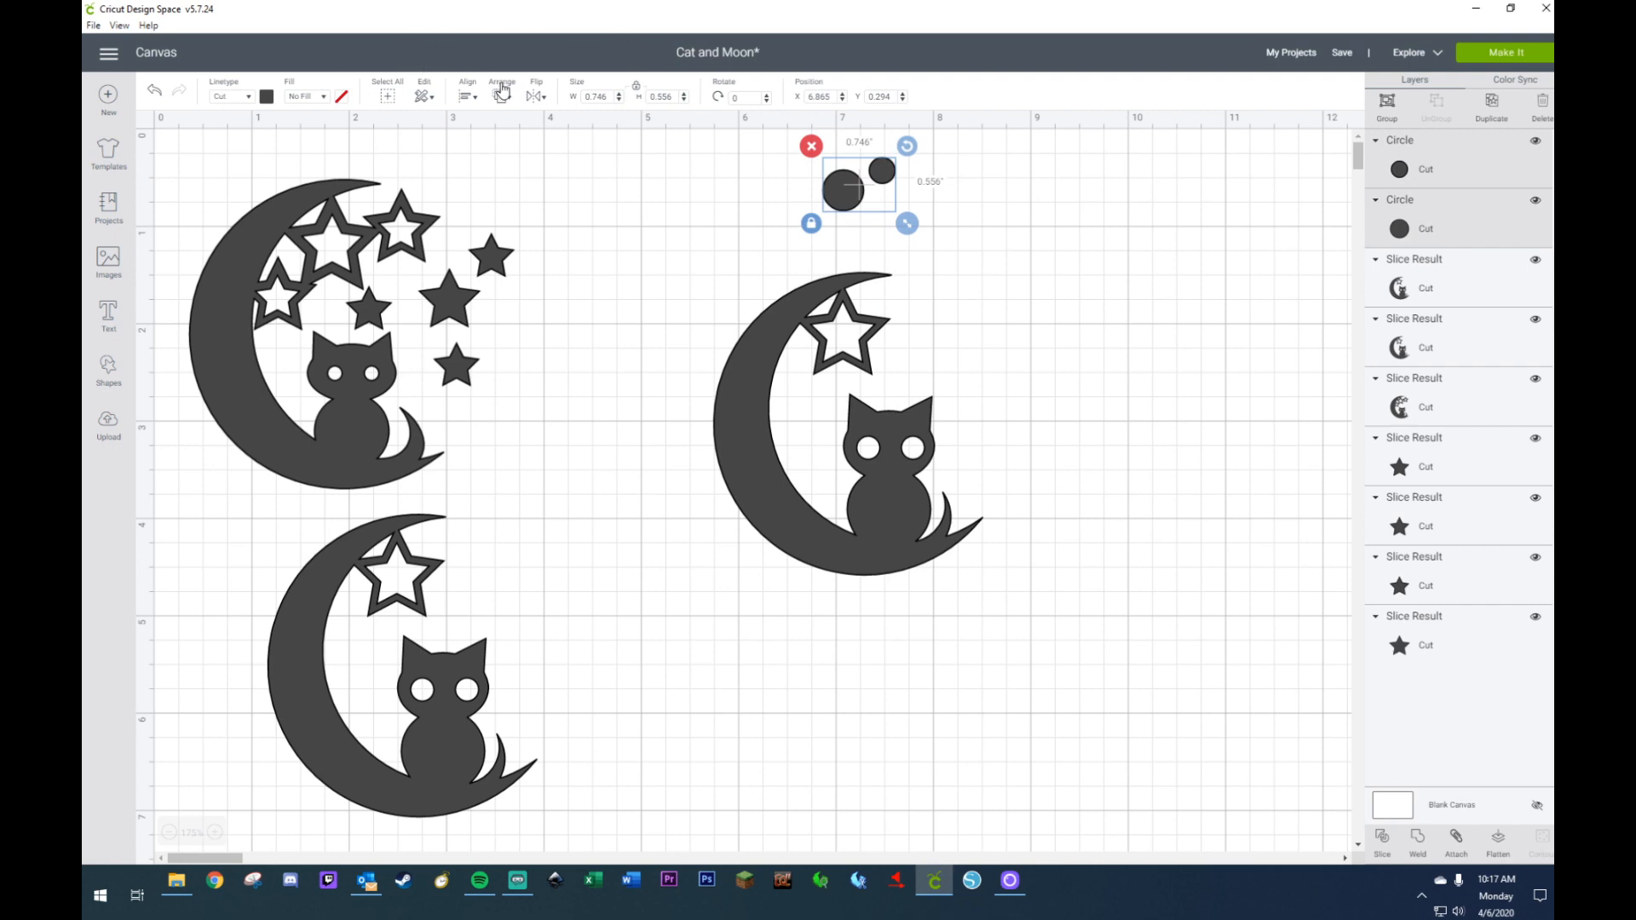
{"action": "left_click", "coordinate": [469, 96]}
{"action": "left_click", "coordinate": [499, 164]}
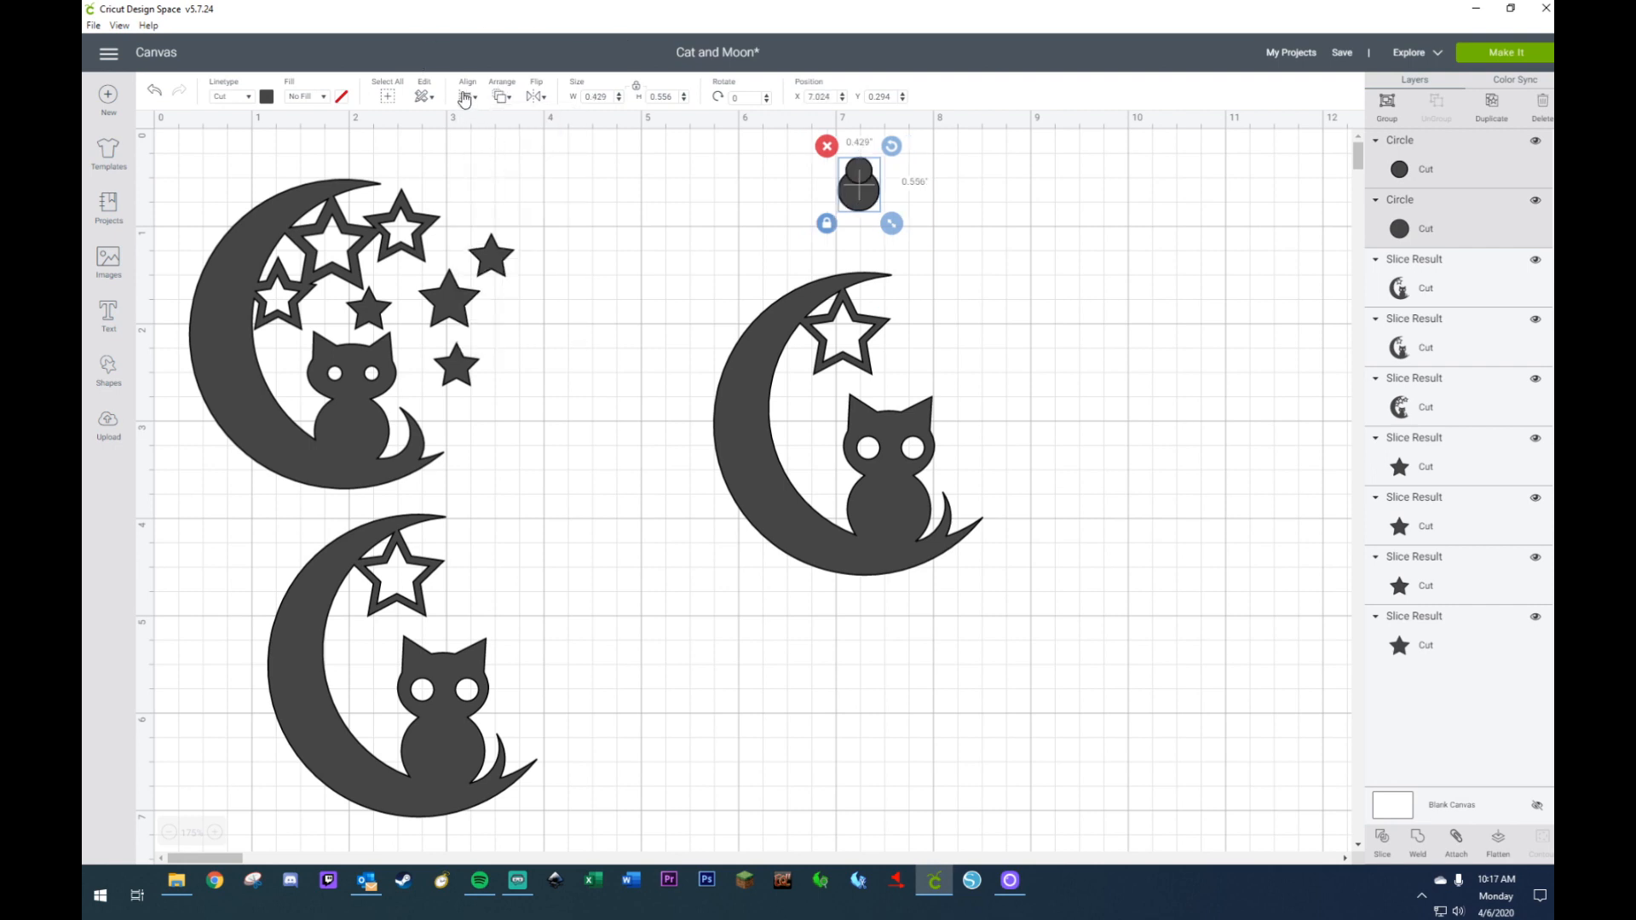
{"action": "left_click", "coordinate": [468, 96]}
{"action": "left_click", "coordinate": [497, 231]}
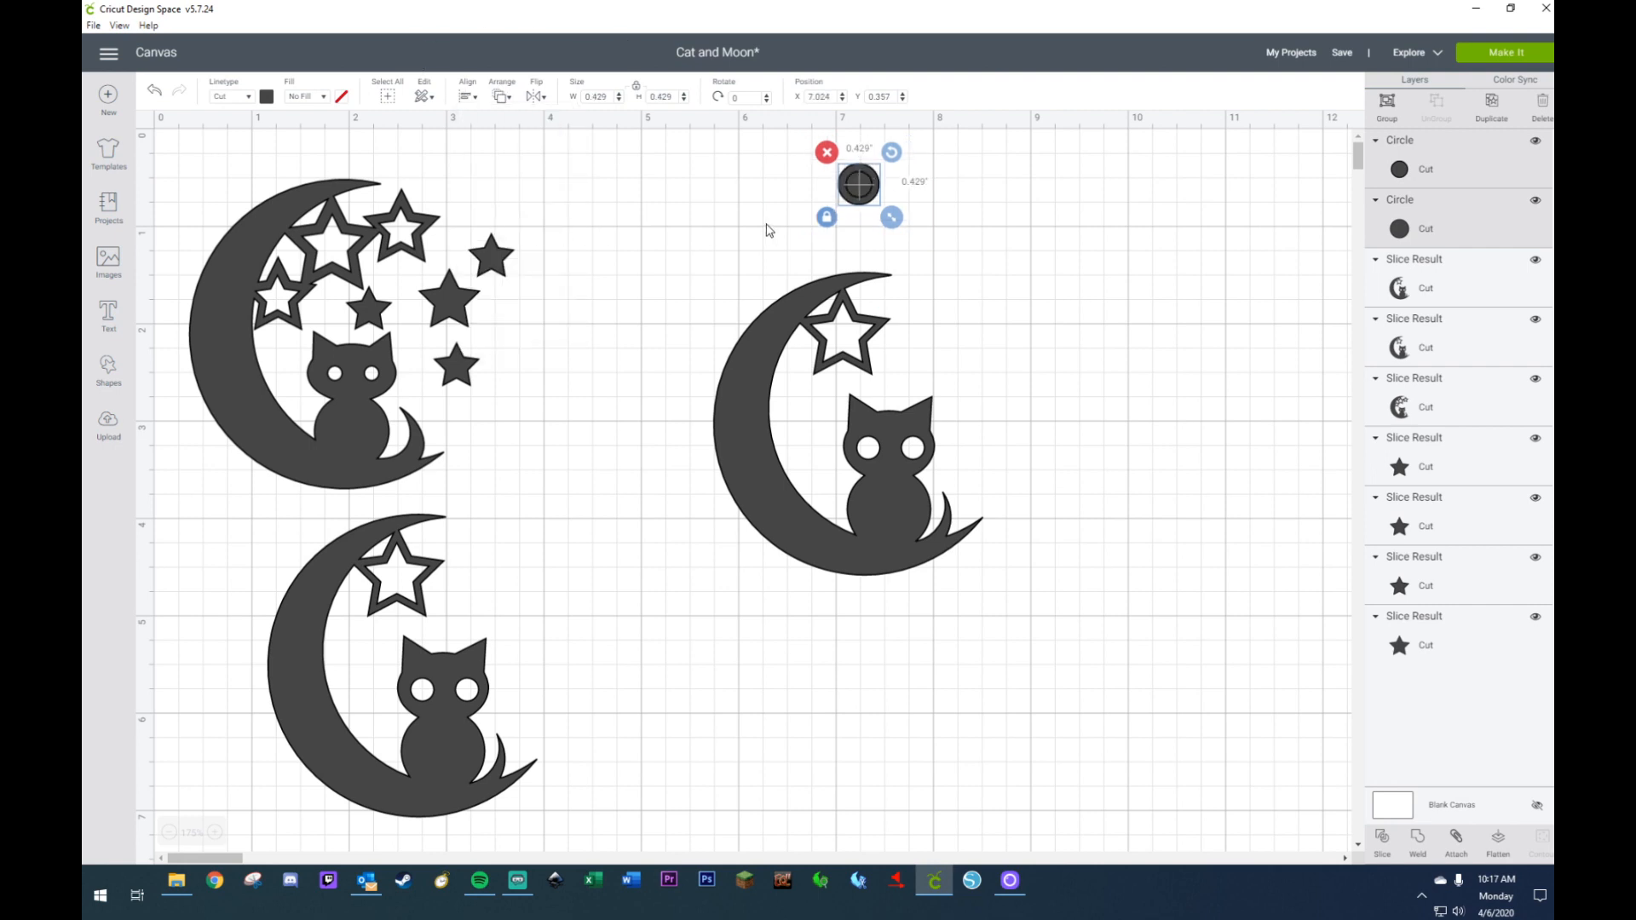
- Slice the small circle out of the larger one, move the ring aside and delete the leftover inner circles
{"action": "right_click", "coordinate": [875, 191]}
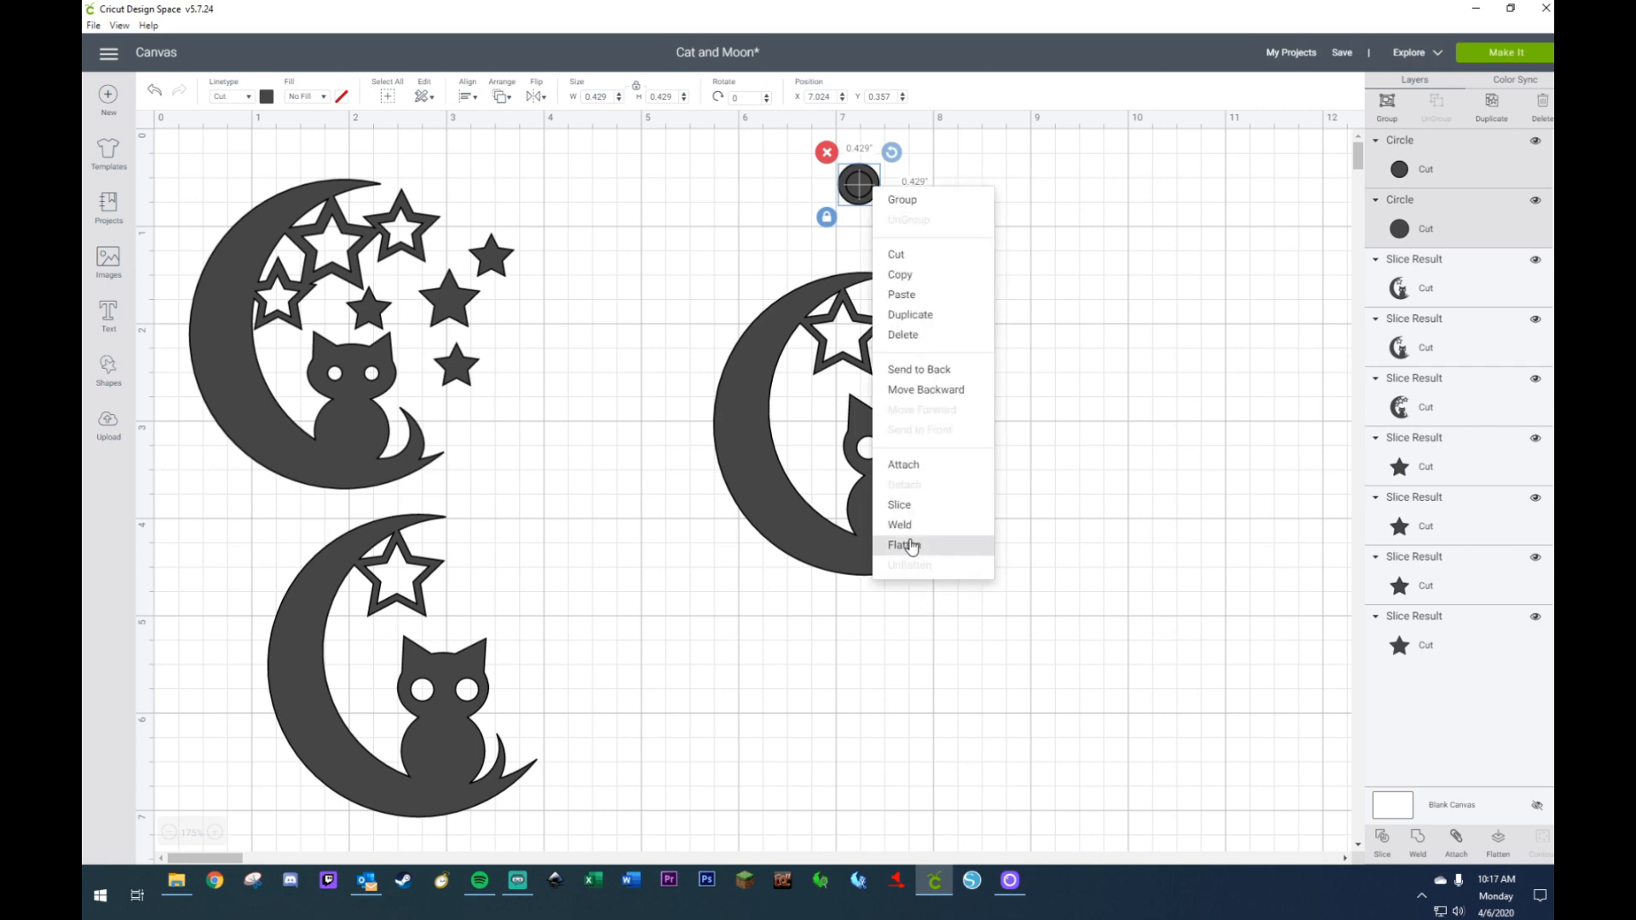
{"action": "left_click", "coordinate": [905, 509]}
{"action": "left_click_drag", "start_coordinate": [852, 204], "coordinate": [713, 218]}
{"action": "left_click_drag", "start_coordinate": [886, 168], "coordinate": [820, 226]}
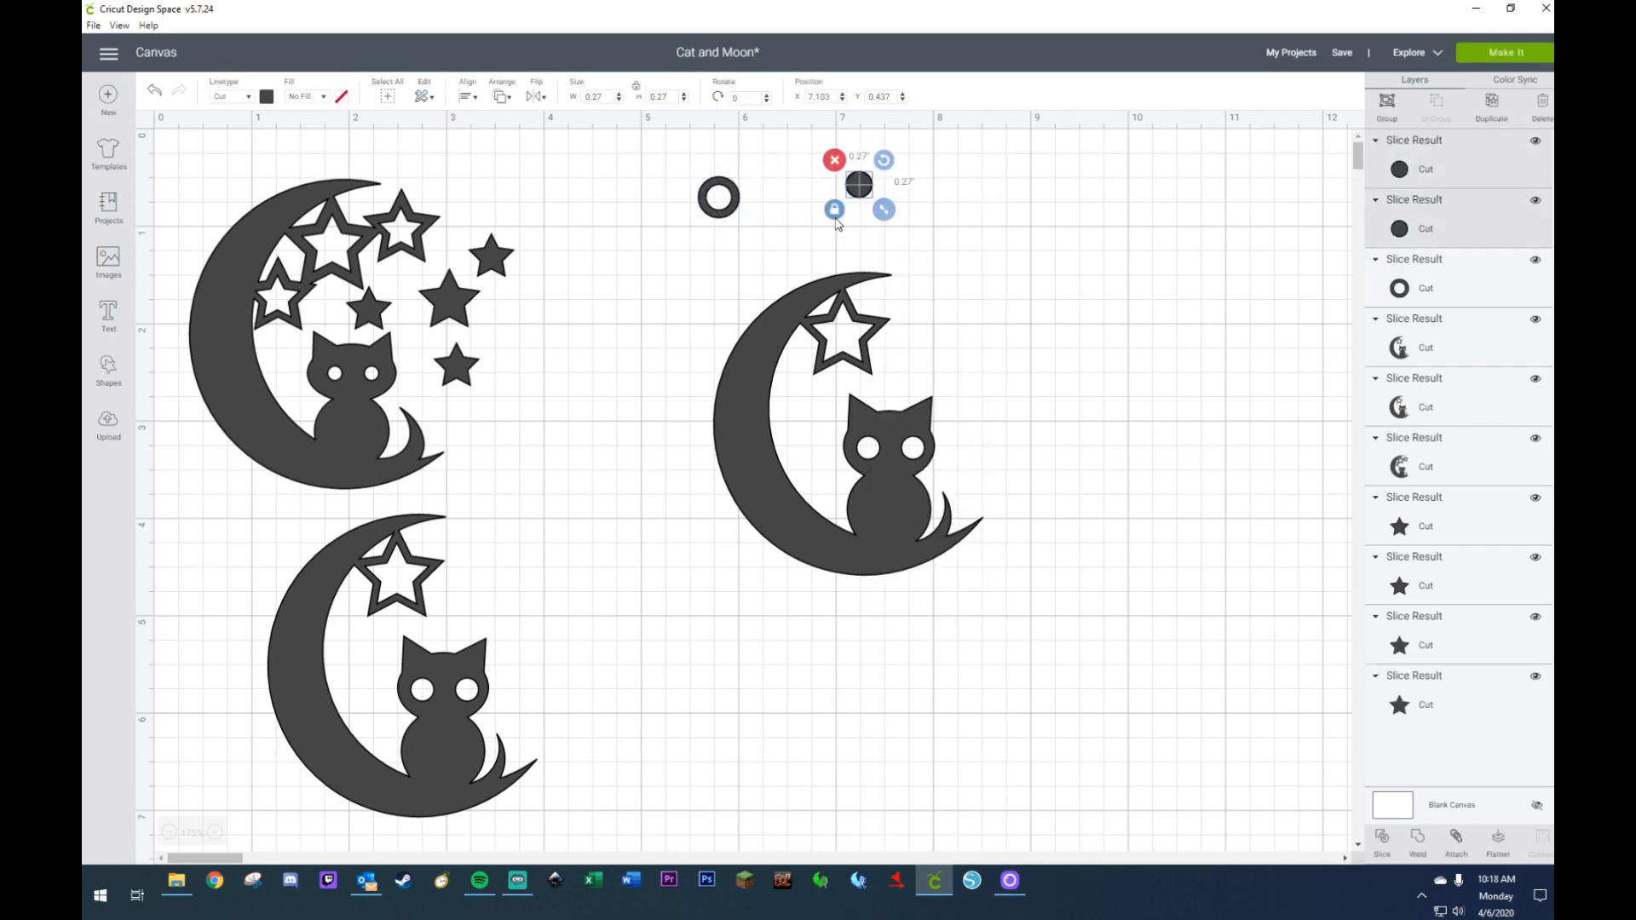
{"action": "key", "text": "Delete"}
- Duplicate the ring, placing one on the crescent's lower outer edge and the other on its upper tip at about X 6.99, Y 1.10
{"action": "key", "text": "ctrl+c"}
{"action": "key", "text": "ctrl+v"}
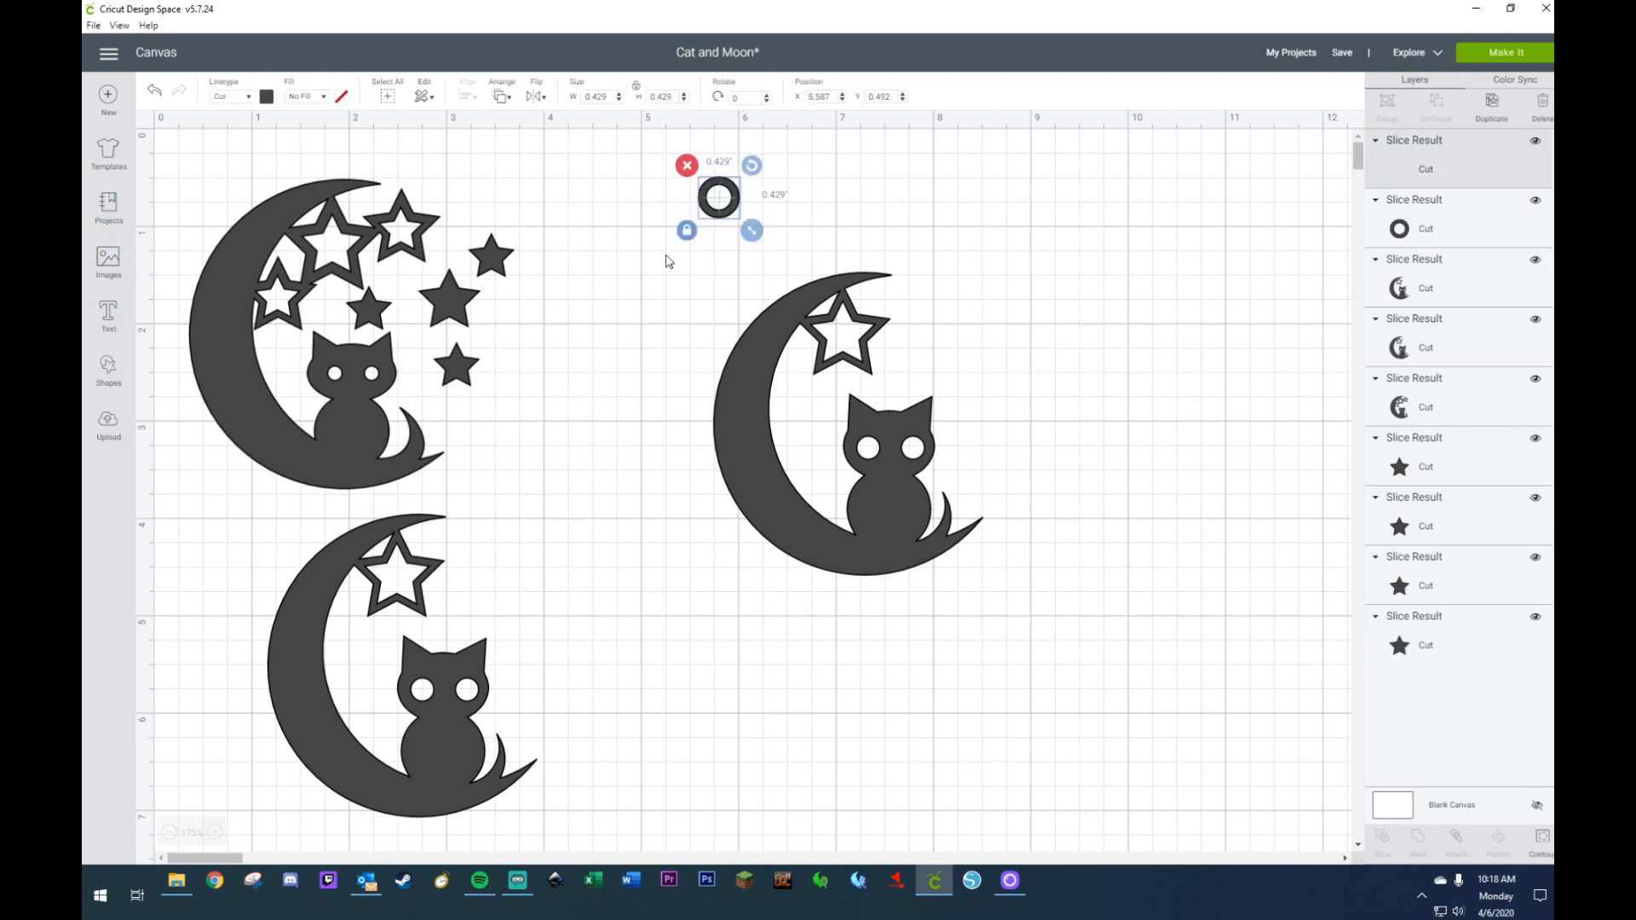
{"action": "left_click_drag", "start_coordinate": [773, 257], "coordinate": [799, 592]}
{"action": "left_click_drag", "start_coordinate": [741, 207], "coordinate": [877, 264]}
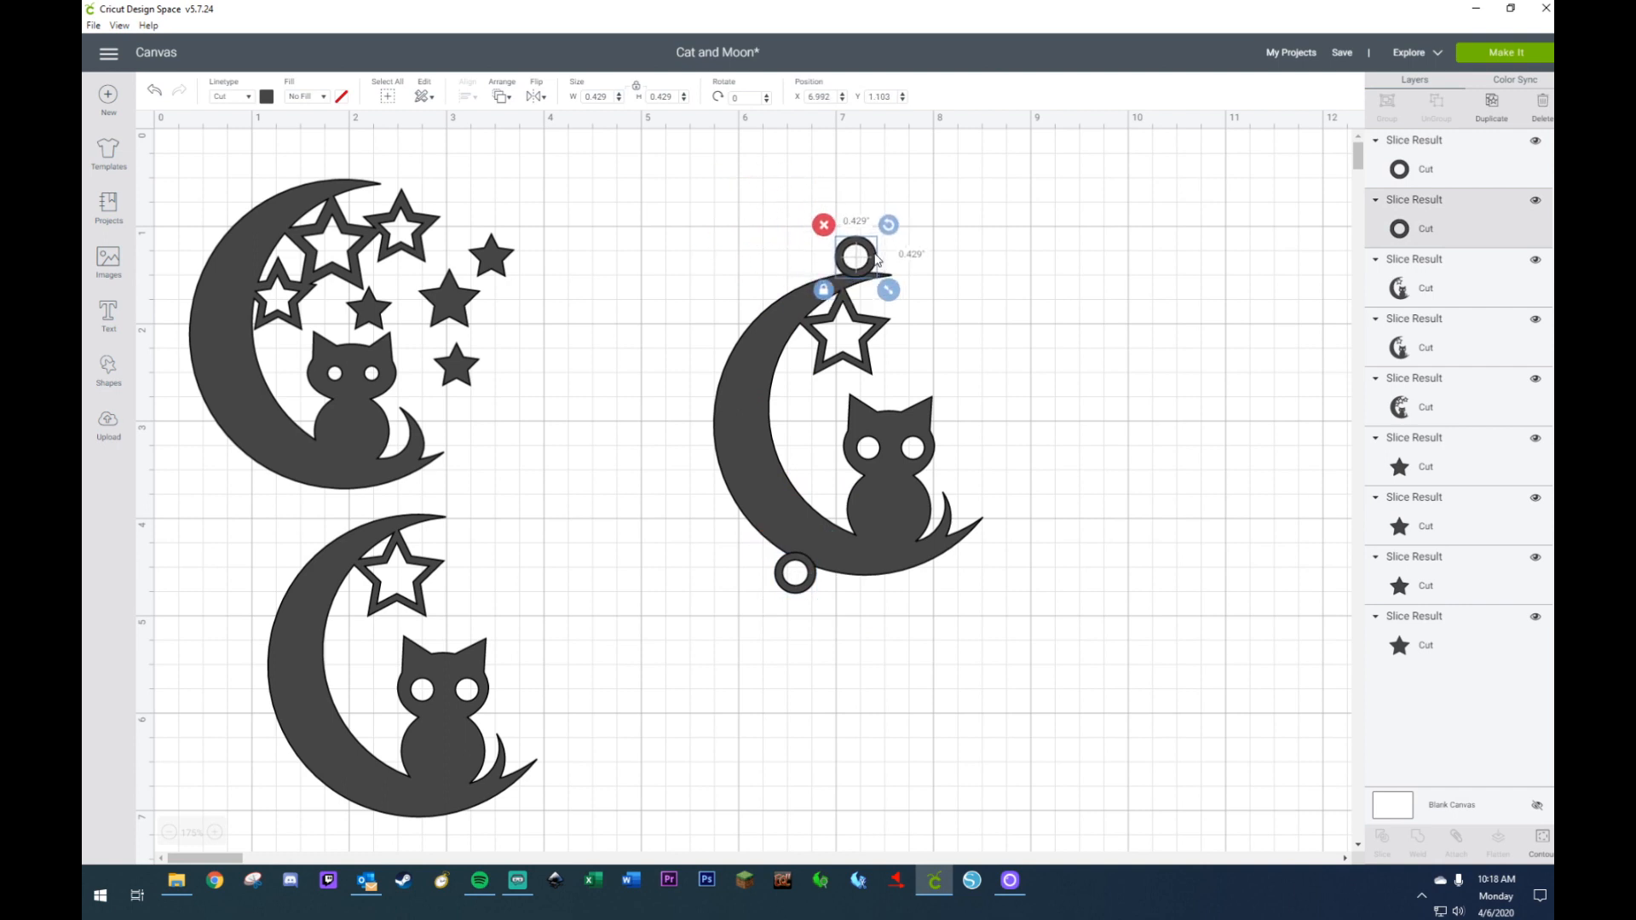
{"action": "left_click", "coordinate": [799, 601]}
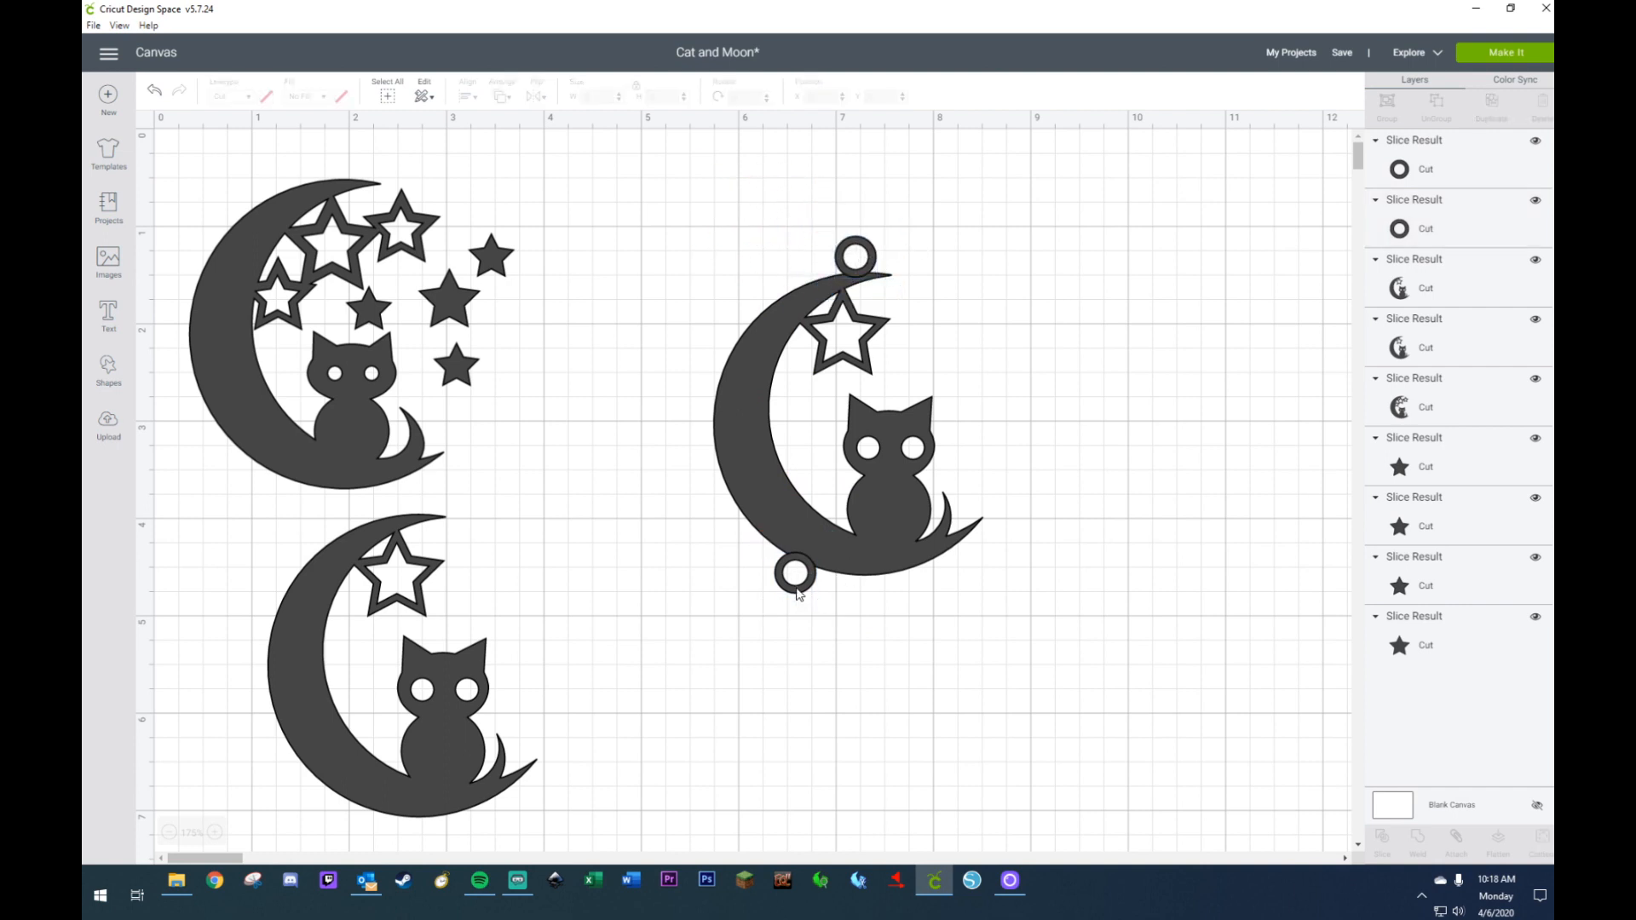
{"action": "left_click", "coordinate": [800, 597]}
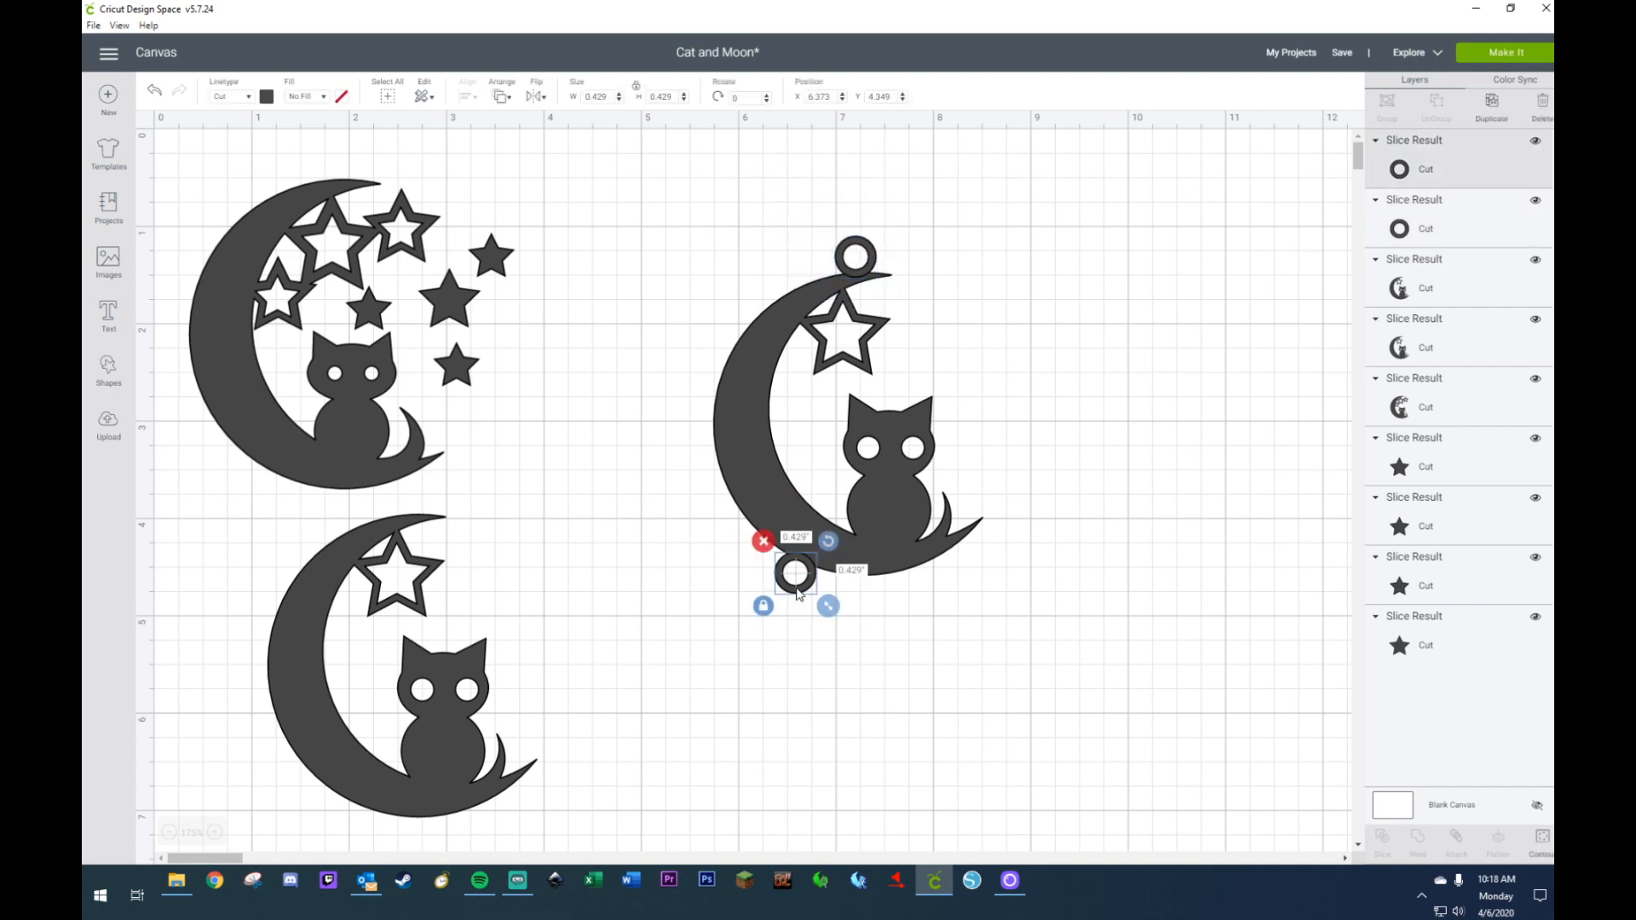
- Align the two rings with each other by centering them horizontally, and shift both to about X 6.98, Y 1.10
{"action": "left_click", "coordinate": [871, 249], "text": "shift"}
{"action": "left_click", "coordinate": [467, 98]}
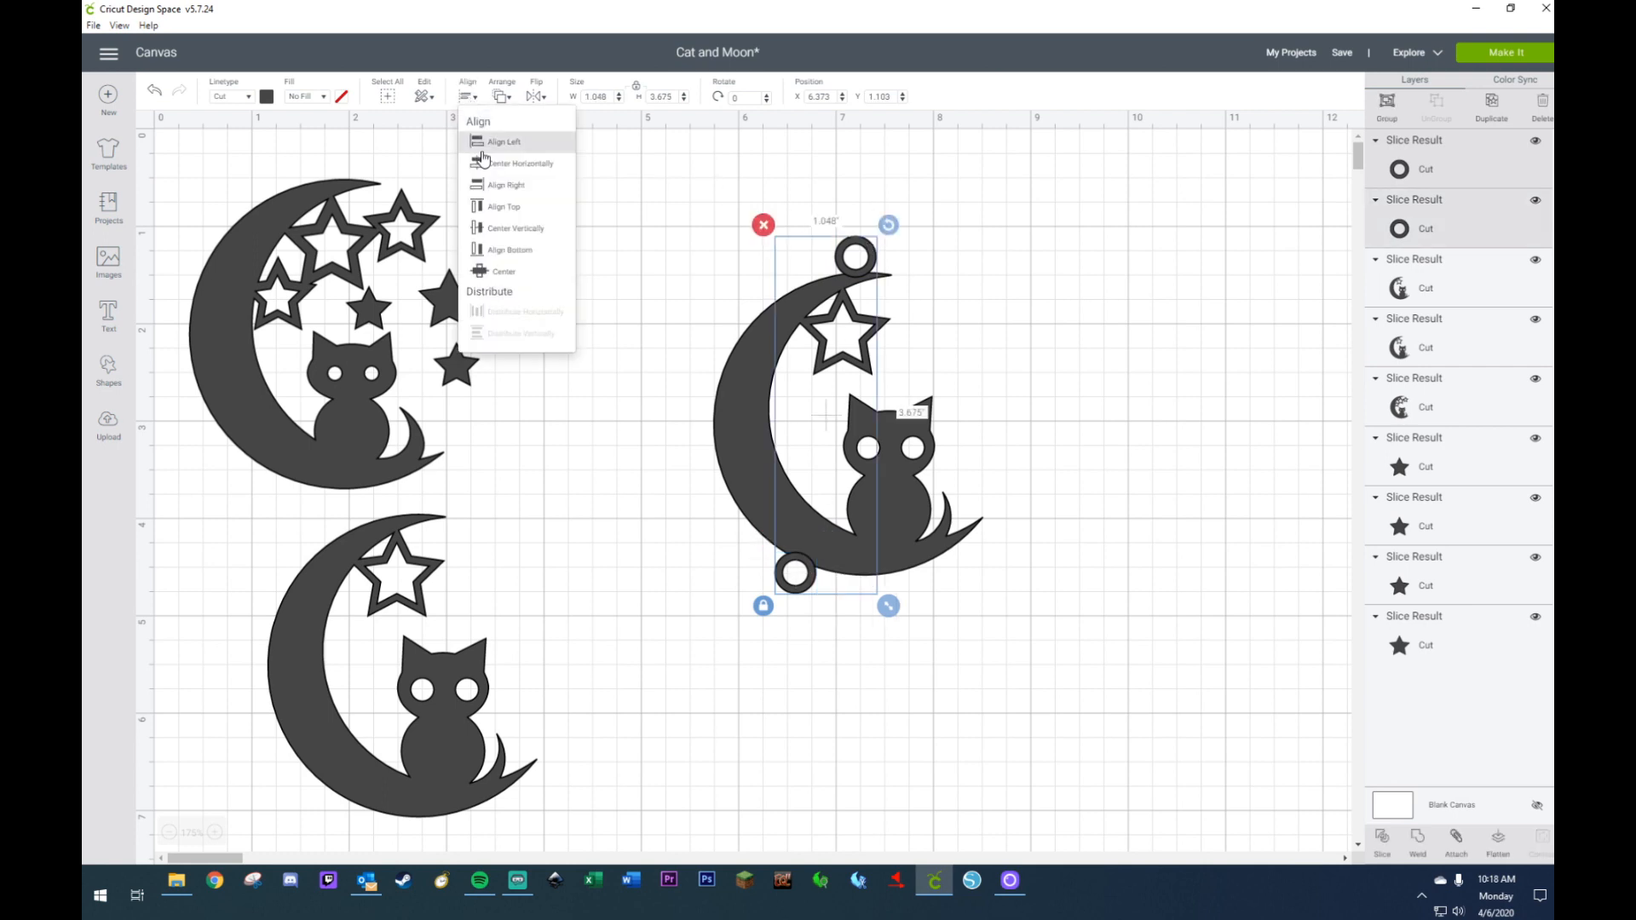
{"action": "left_click", "coordinate": [491, 163]}
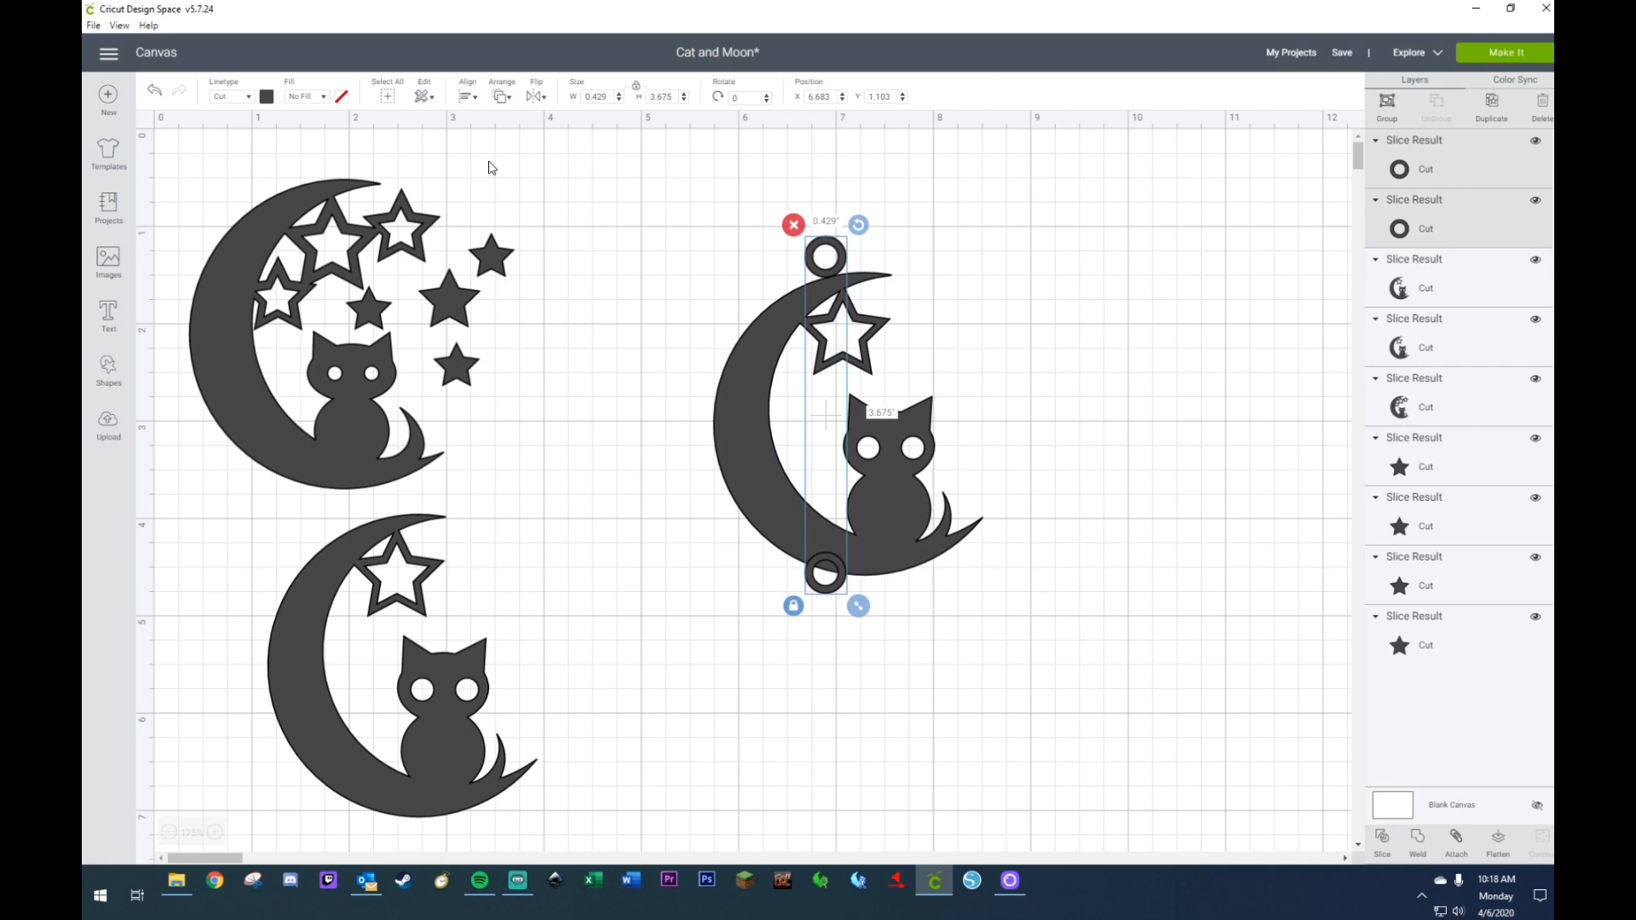
{"action": "key", "text": "Right"}
{"action": "key", "text": "Right"}
{"action": "key", "text": "Right"}
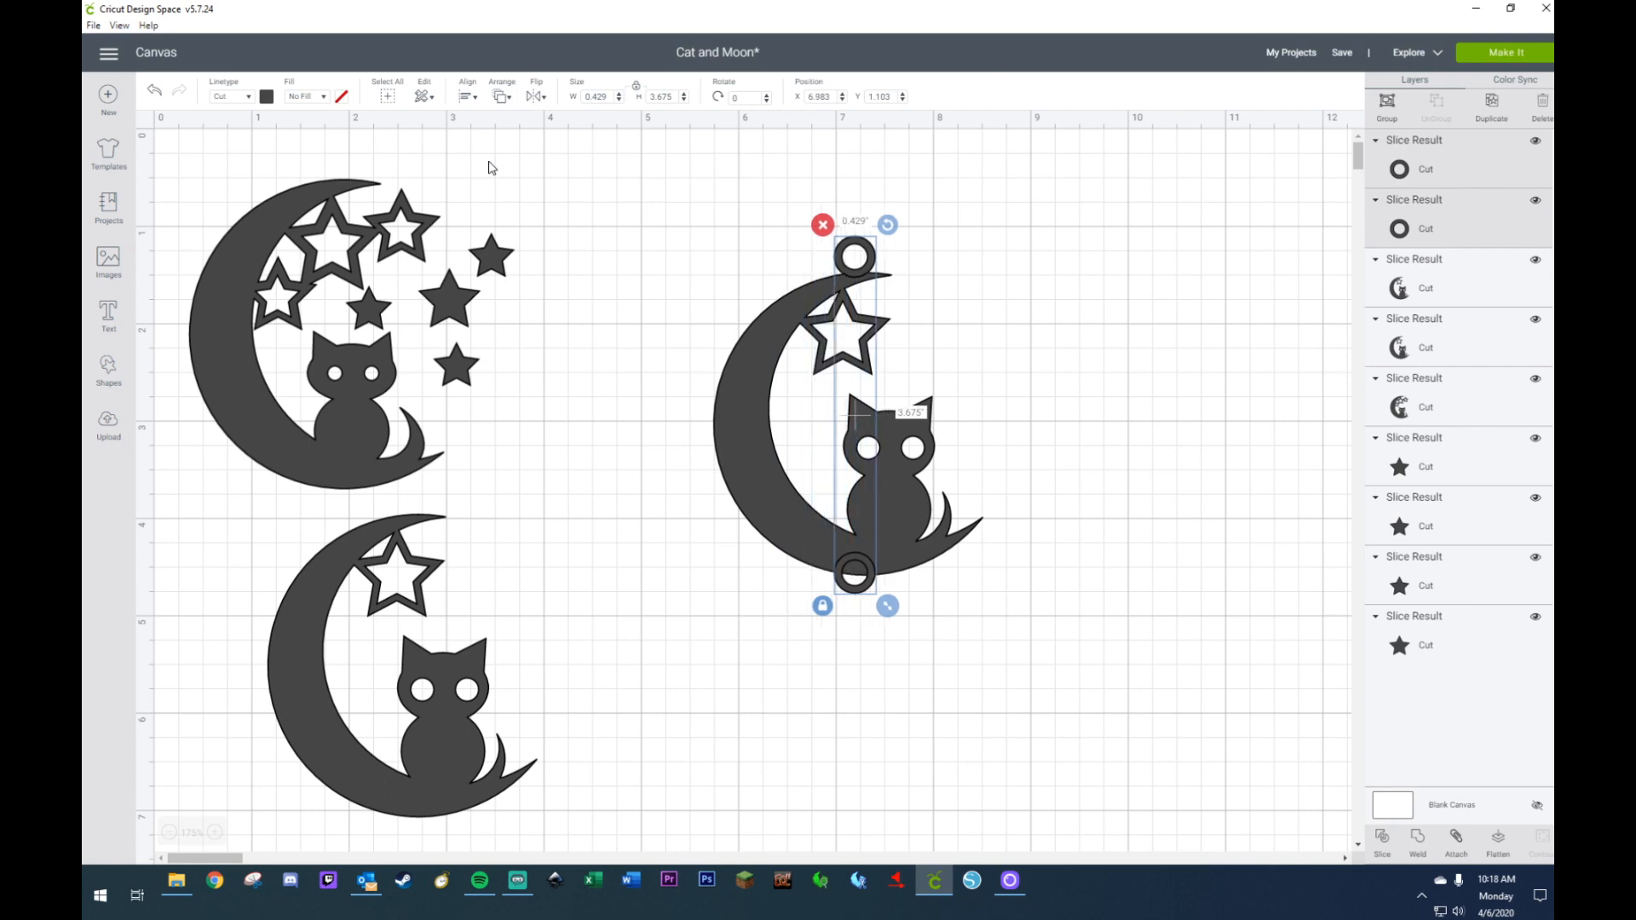
{"action": "key", "text": "Right"}
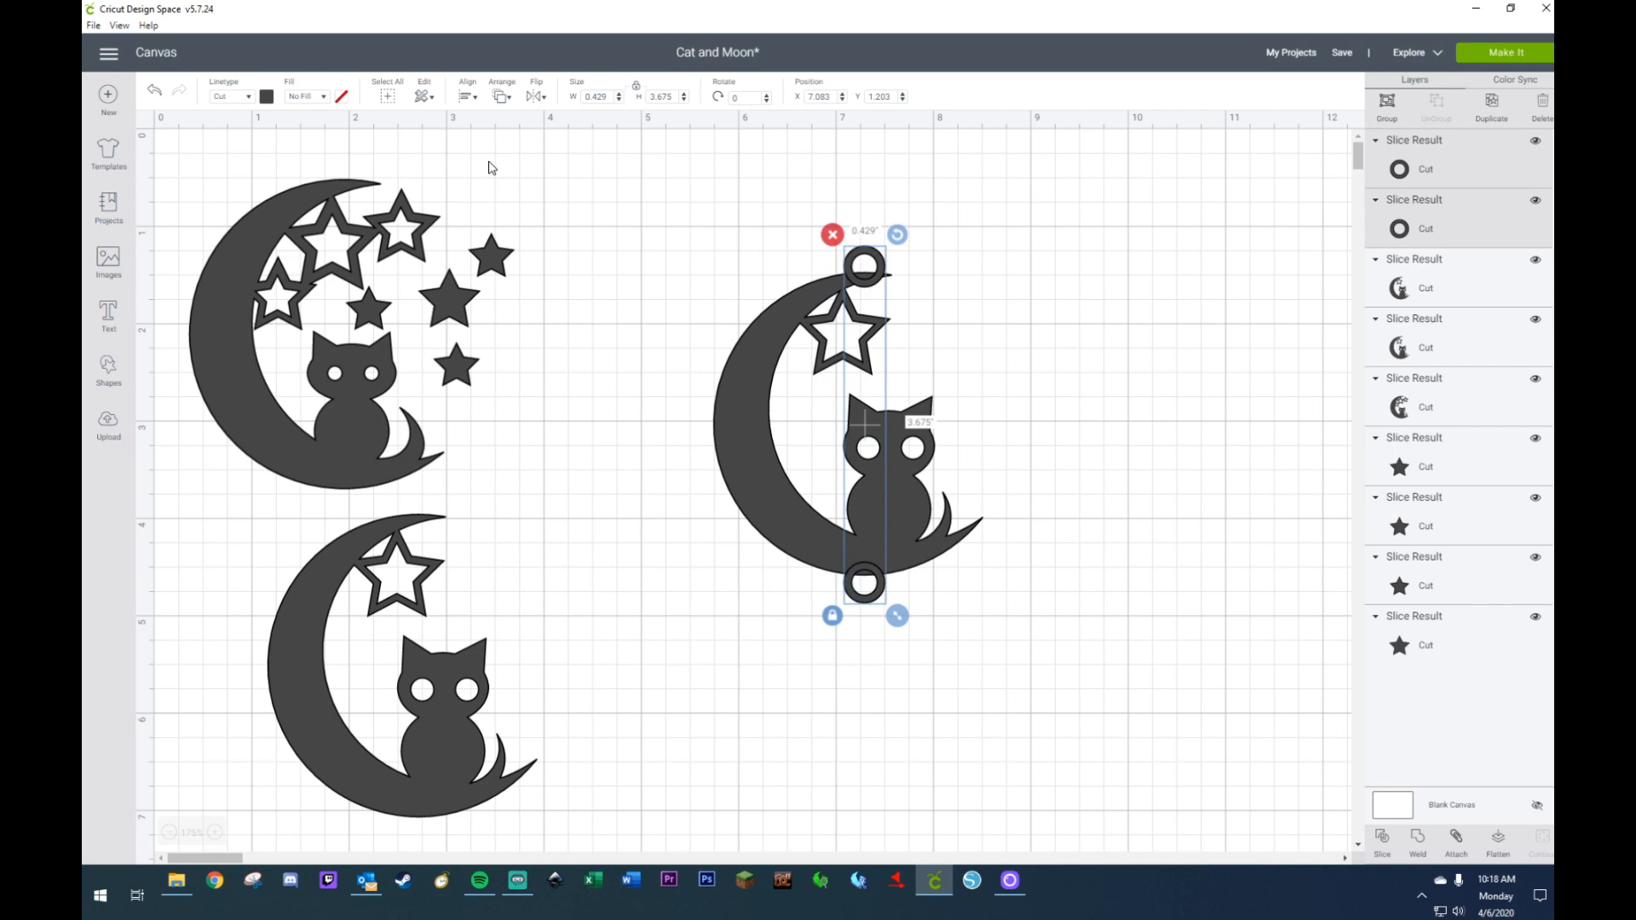
{"action": "key", "text": "Left"}
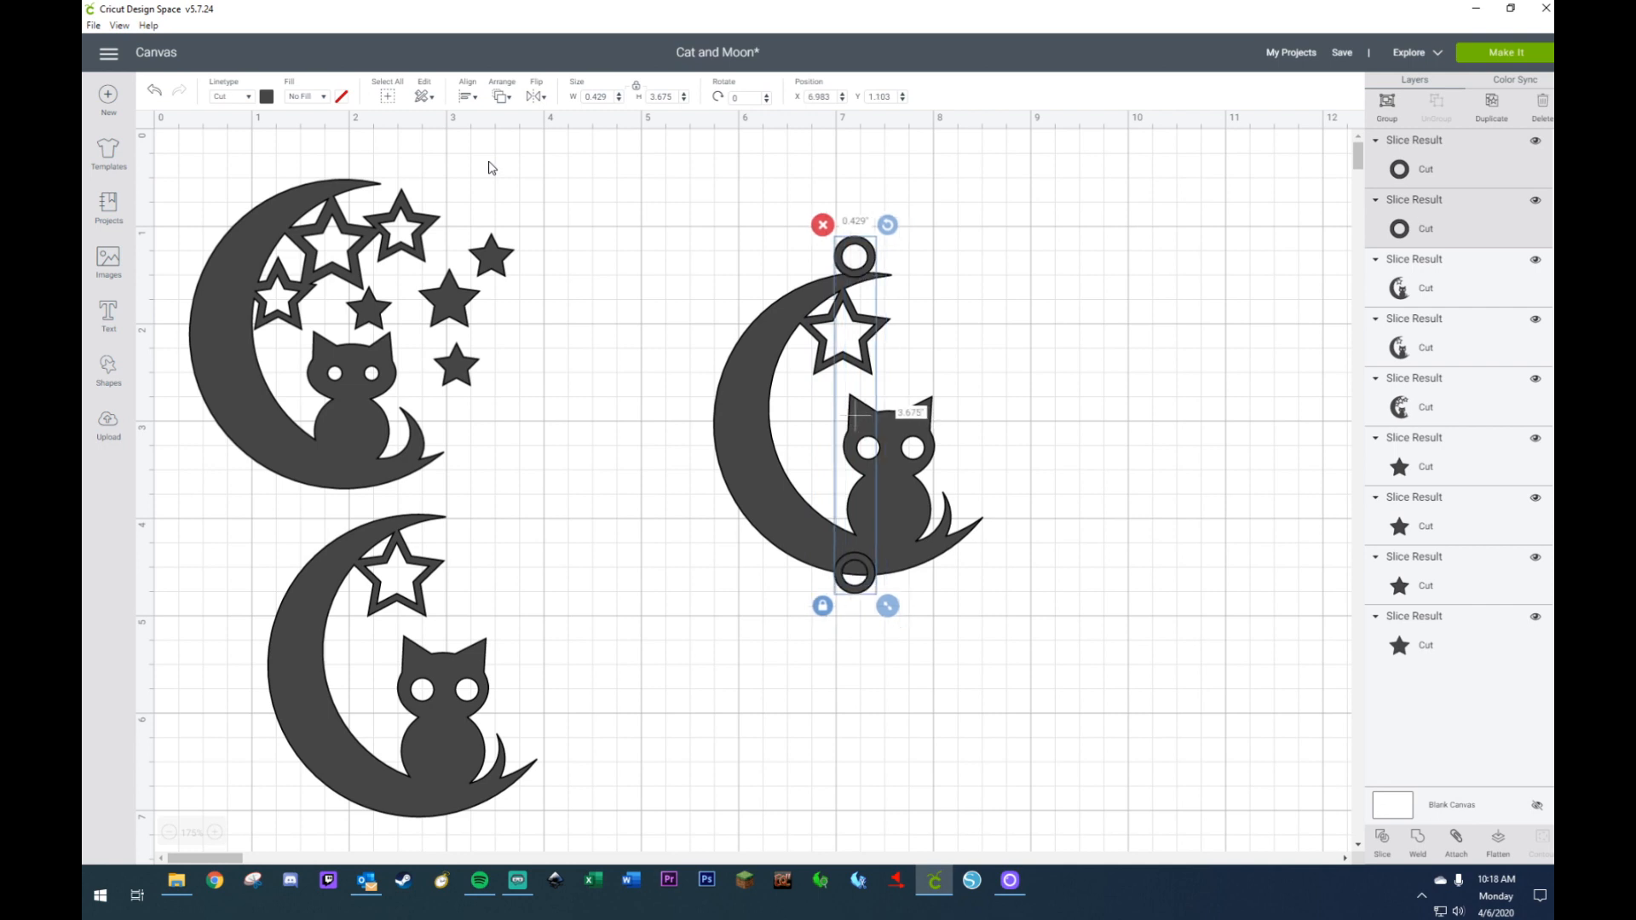
- Move the lower ring down to about Y 4.51 so it hangs from the crescent's bottom edge
{"action": "left_click", "coordinate": [853, 682]}
{"action": "left_click", "coordinate": [867, 595]}
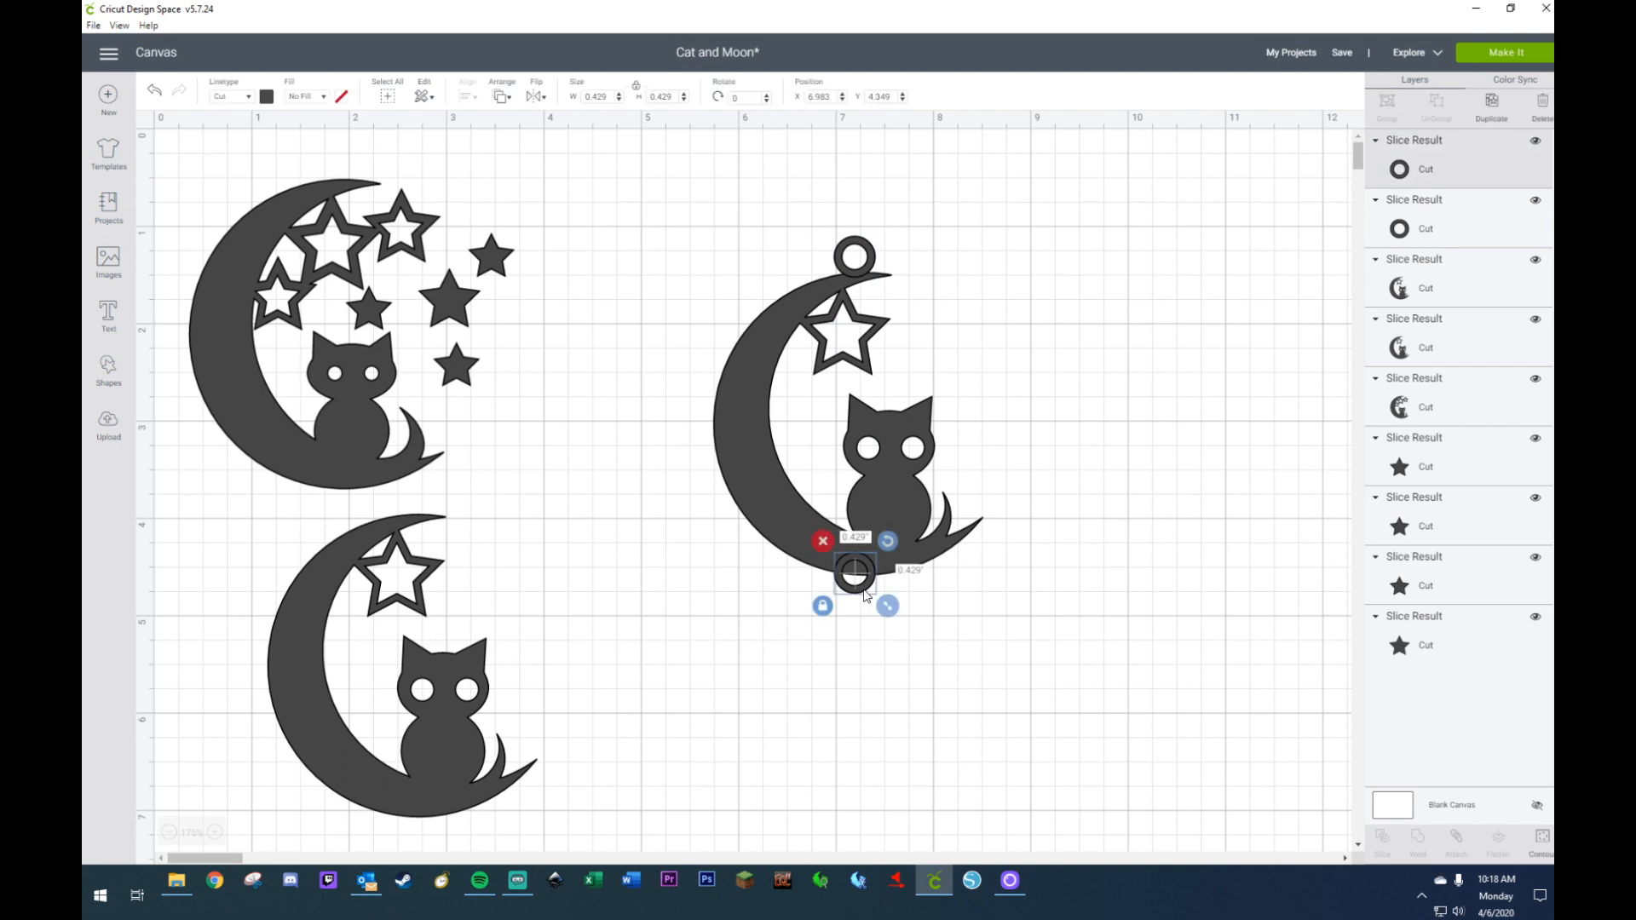
{"action": "key", "text": "Down"}
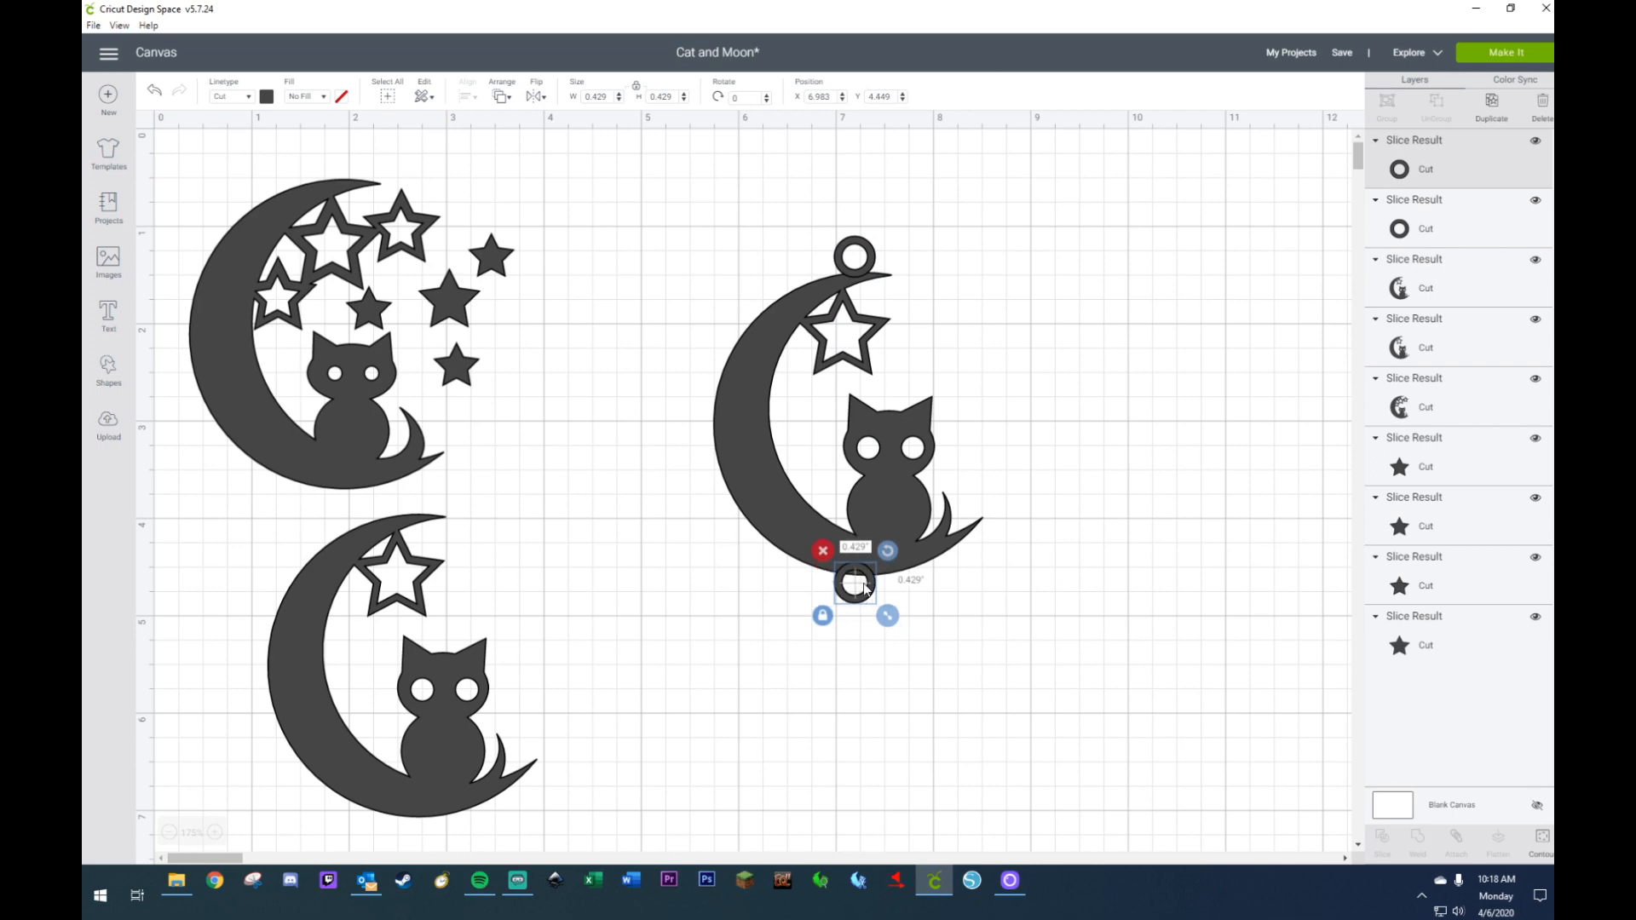
{"action": "left_click_drag", "start_coordinate": [857, 605], "coordinate": [857, 610]}
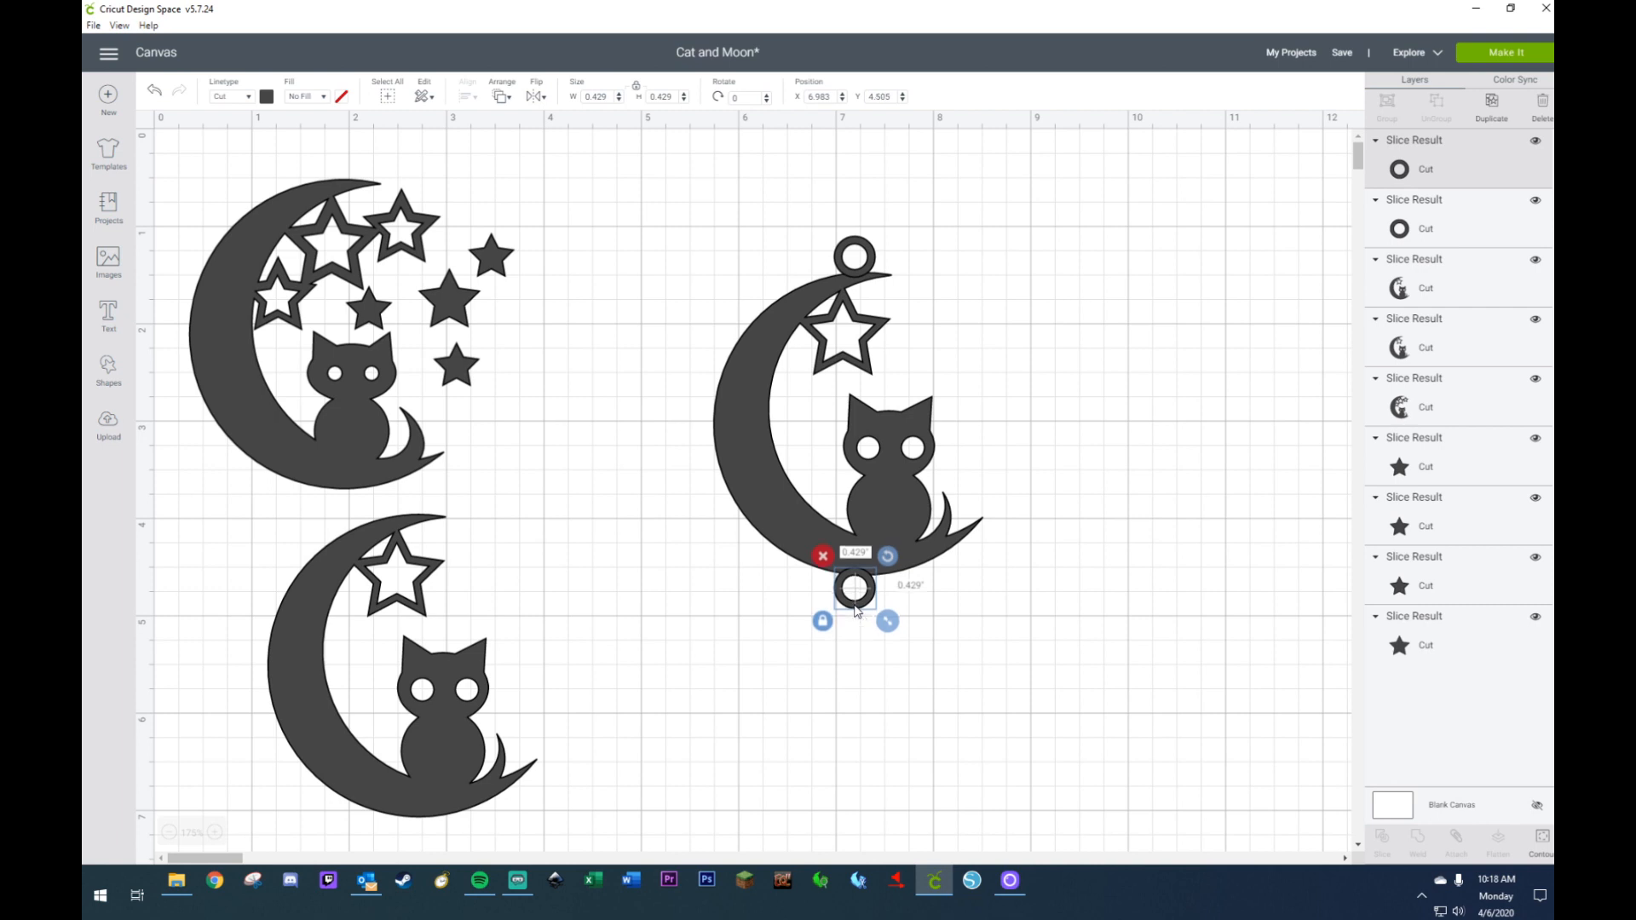
{"action": "left_click", "coordinate": [1004, 620]}
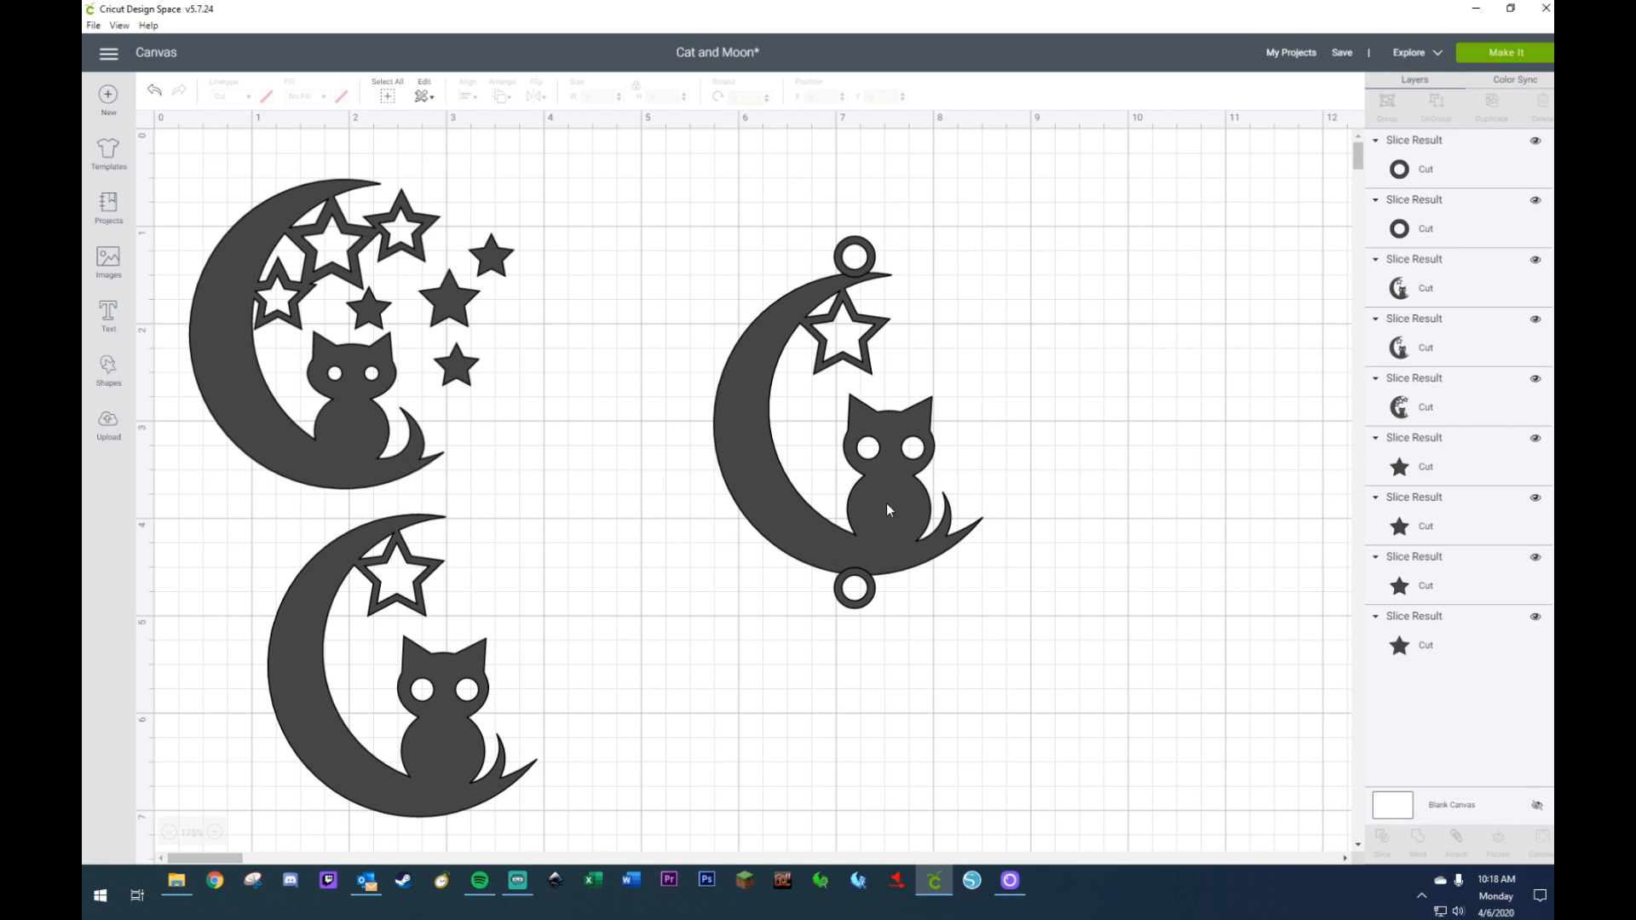
{"action": "left_click", "coordinate": [873, 604]}
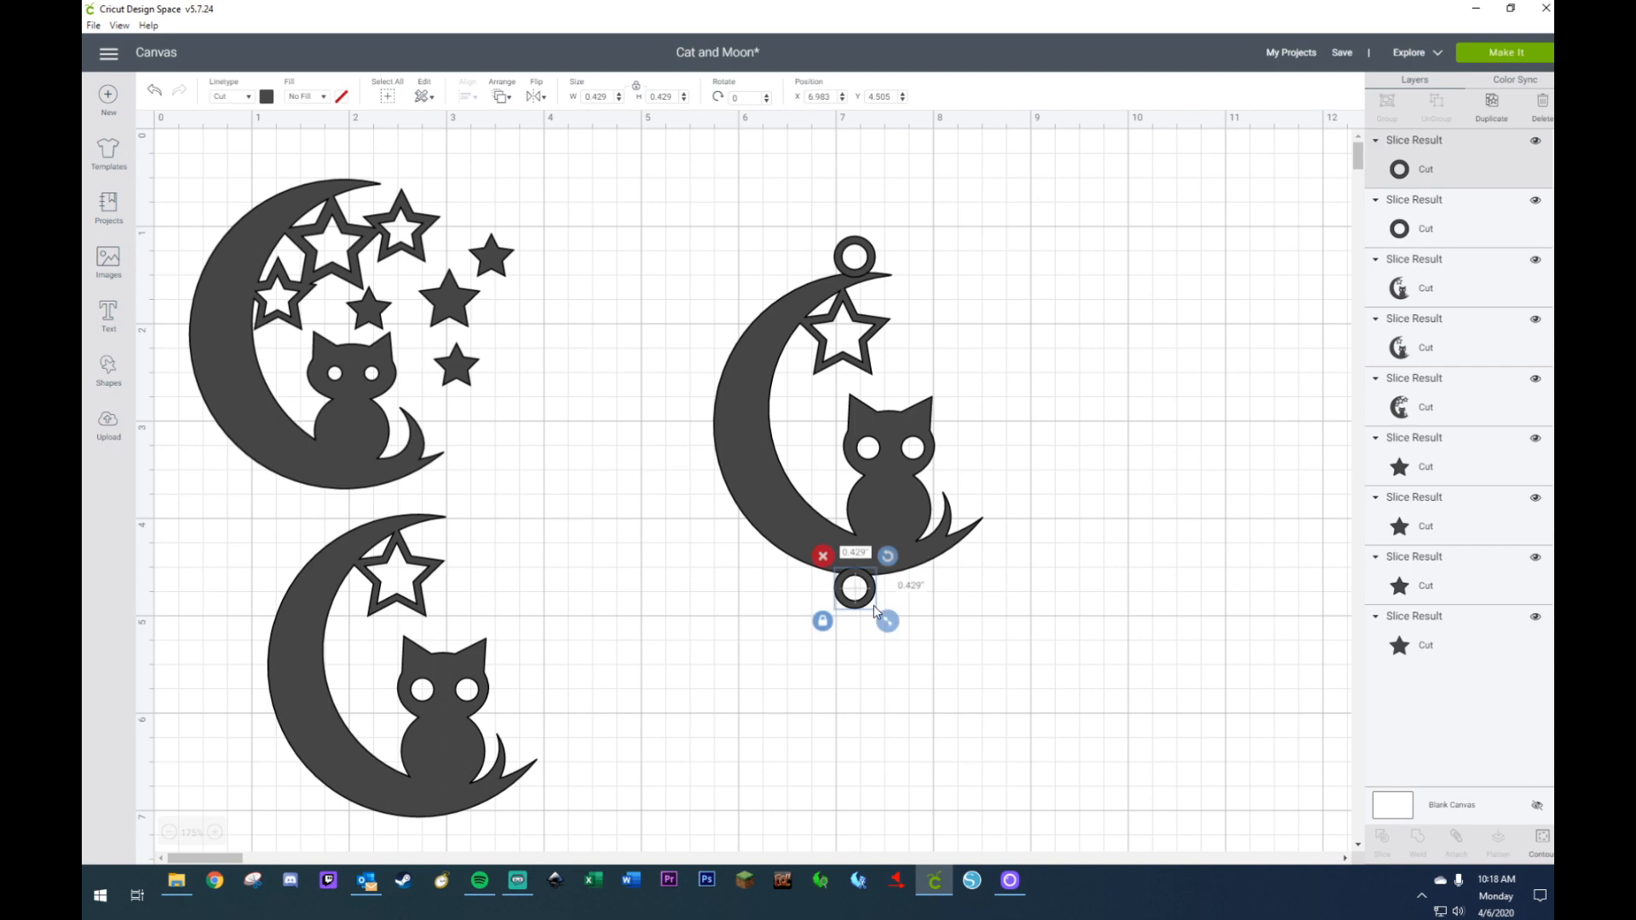
{"action": "left_click", "coordinate": [873, 259]}
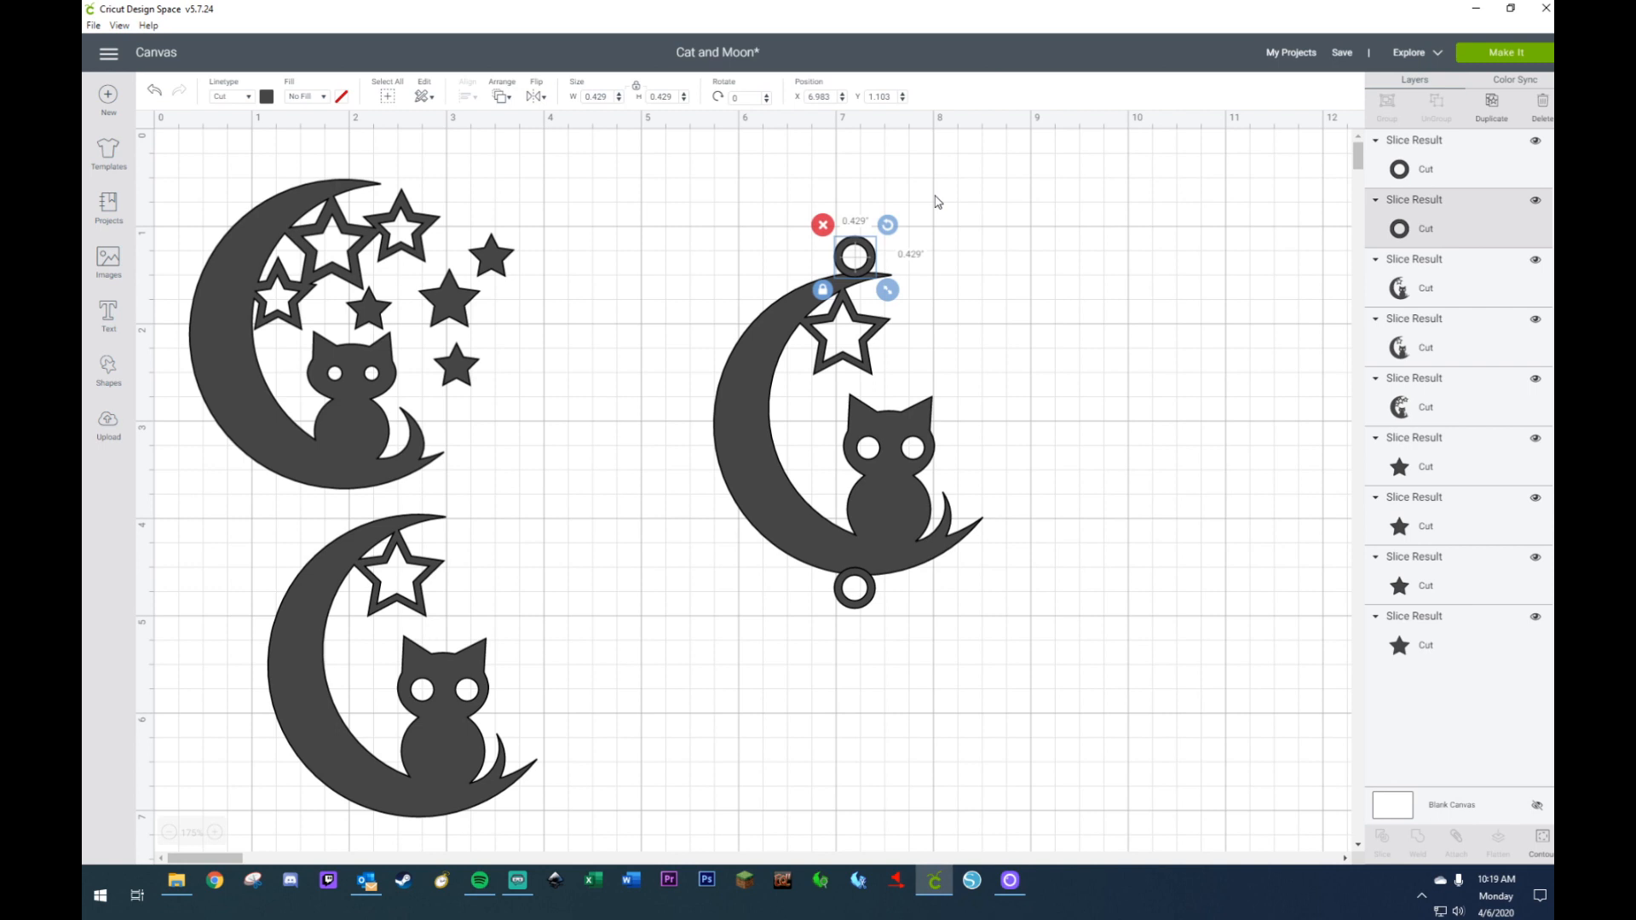
{"action": "key", "text": "ctrl+d"}
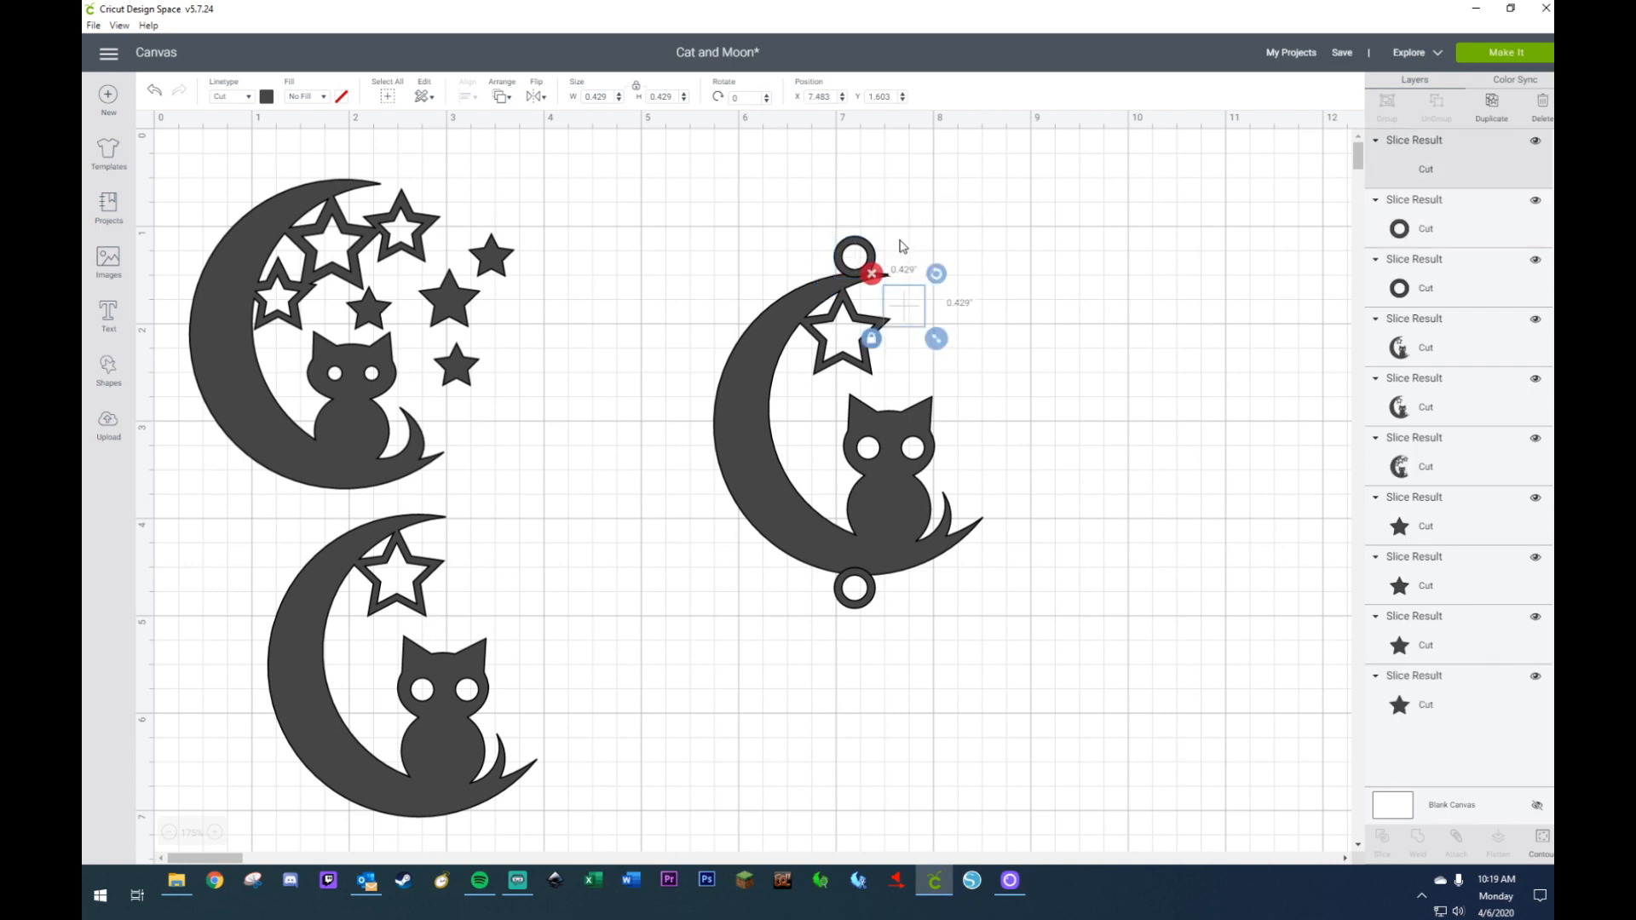
{"action": "left_click_drag", "start_coordinate": [912, 314], "coordinate": [1052, 300]}
{"action": "key", "text": "Delete"}
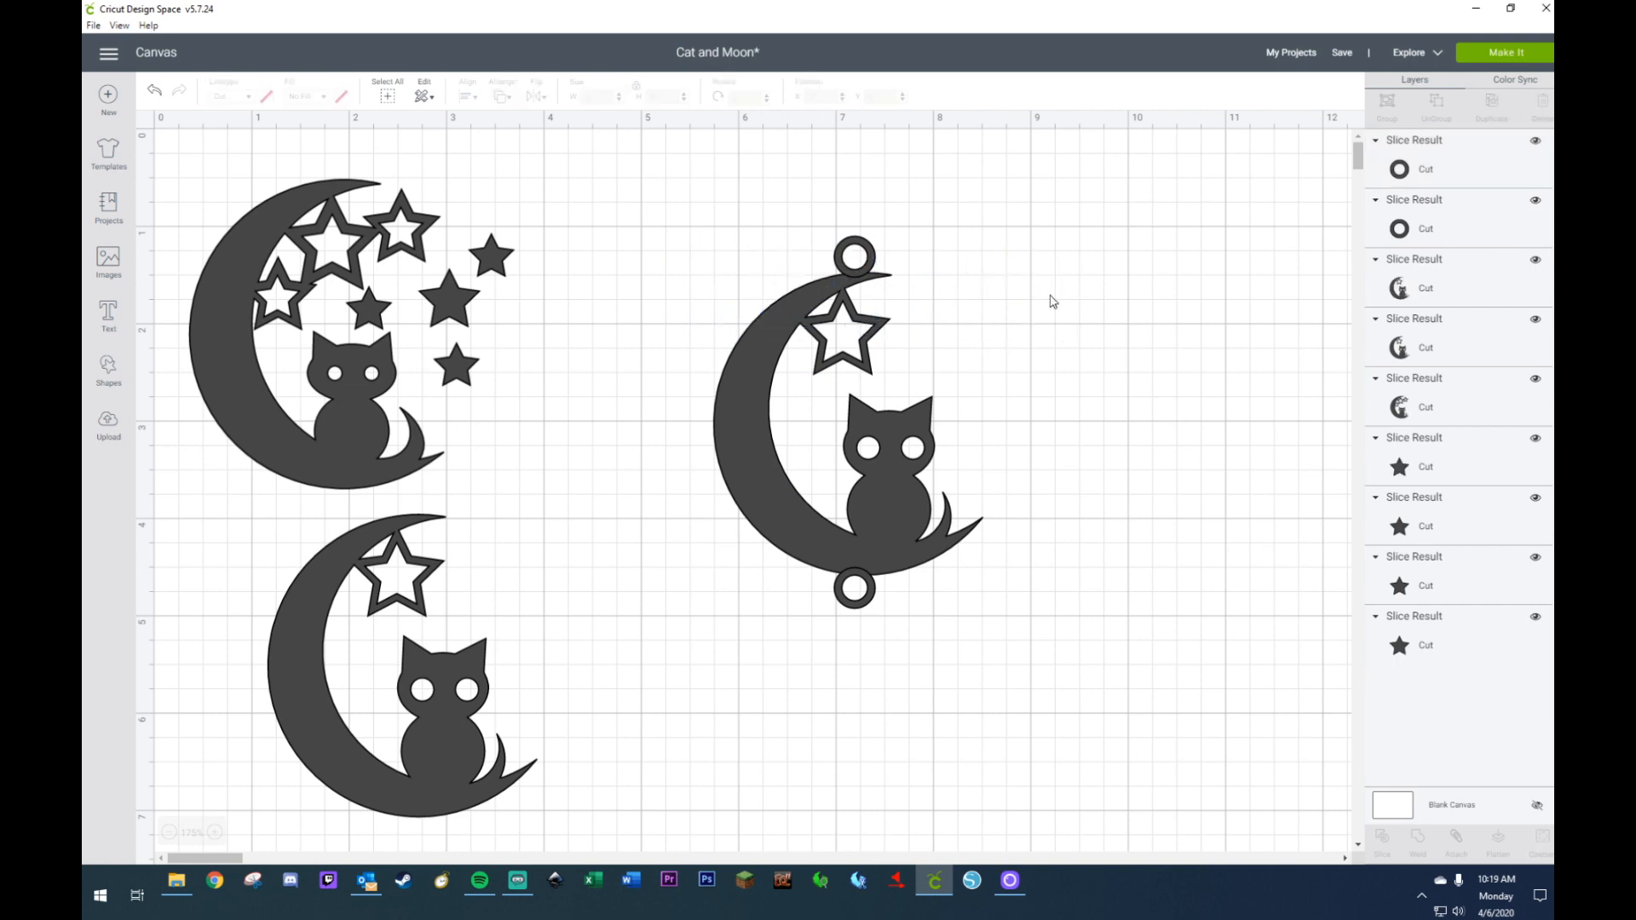
- Delete the spare ringless copy of the design and weld the upper ring to the remaining single-star design
{"action": "left_click", "coordinate": [422, 743]}
{"action": "key", "text": "Delete"}
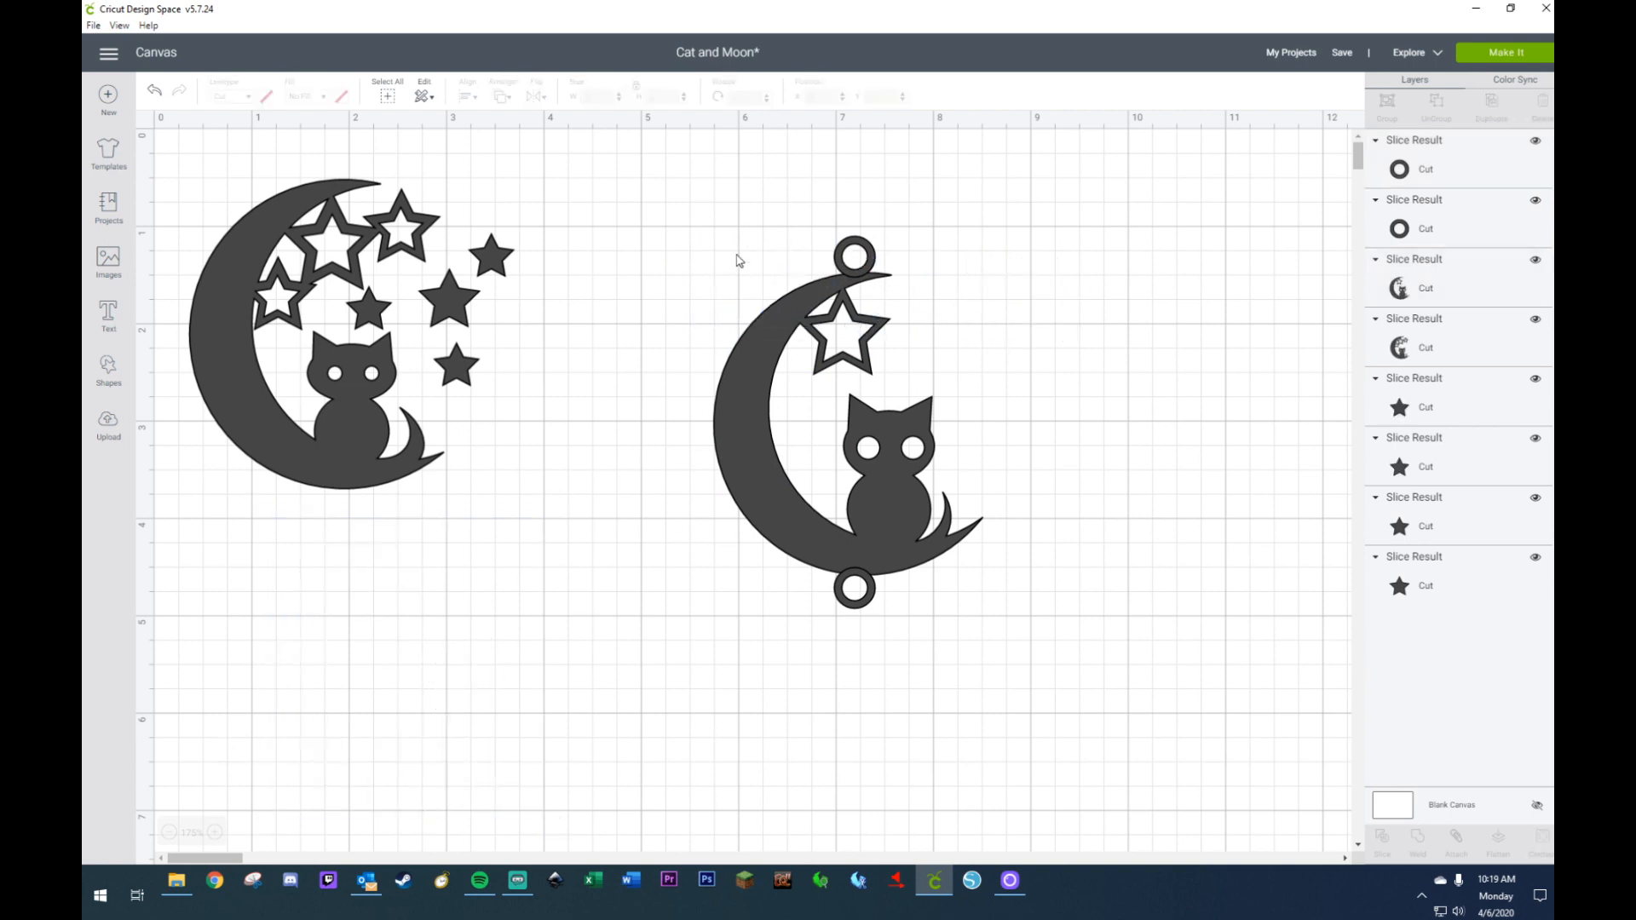
{"action": "left_click_drag", "start_coordinate": [745, 201], "coordinate": [920, 352]}
{"action": "right_click", "coordinate": [829, 311]}
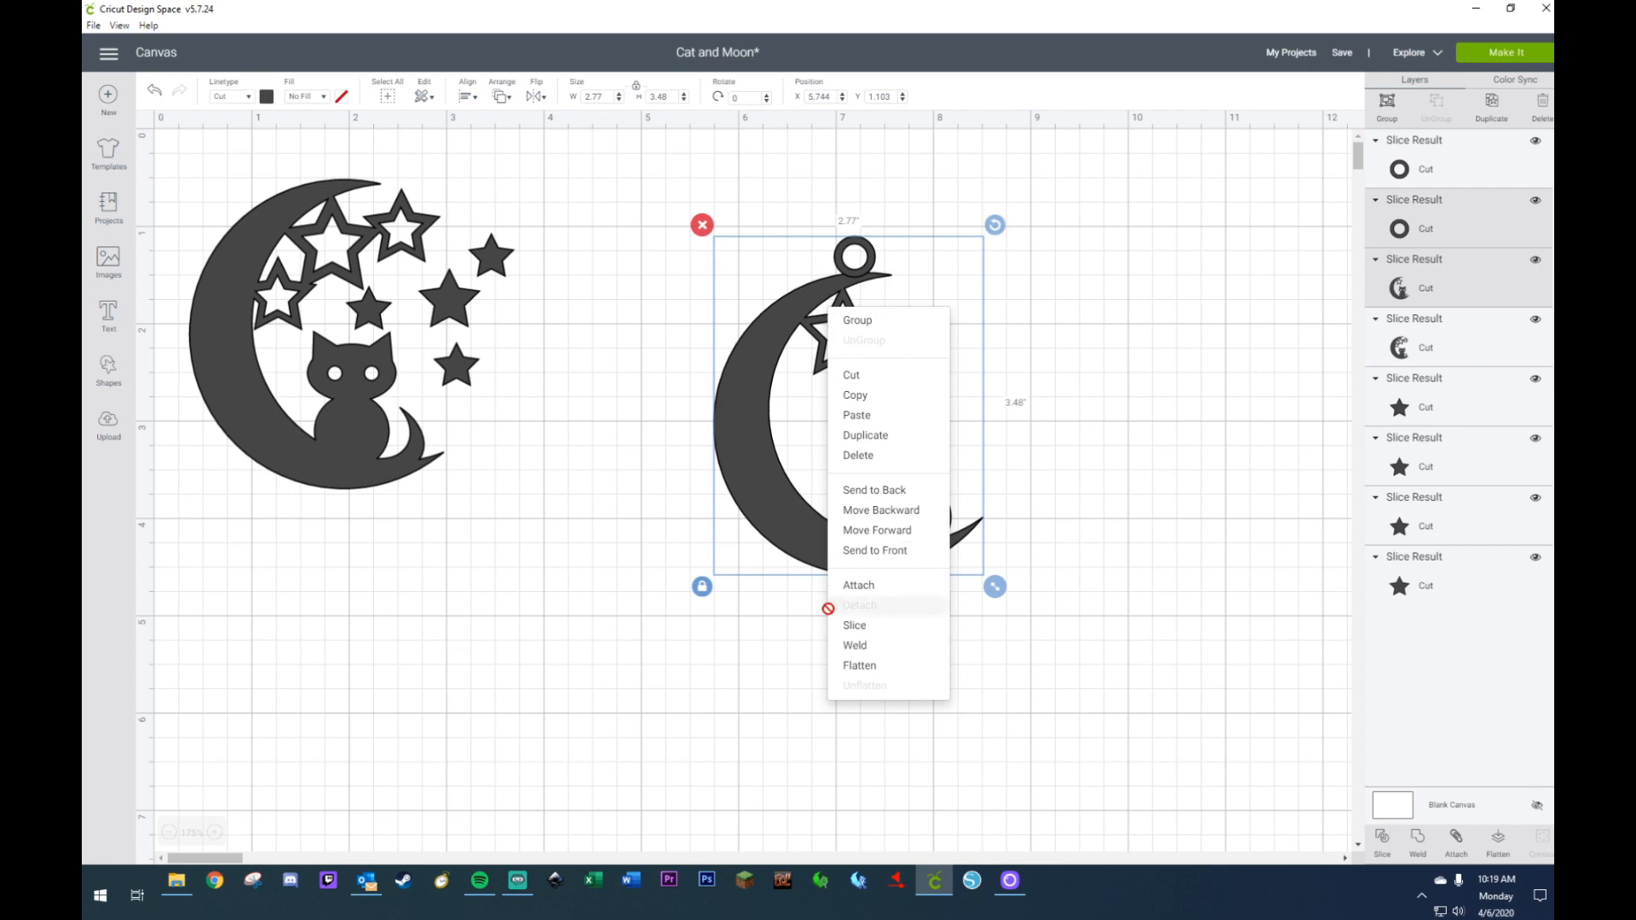
{"action": "left_click", "coordinate": [840, 647]}
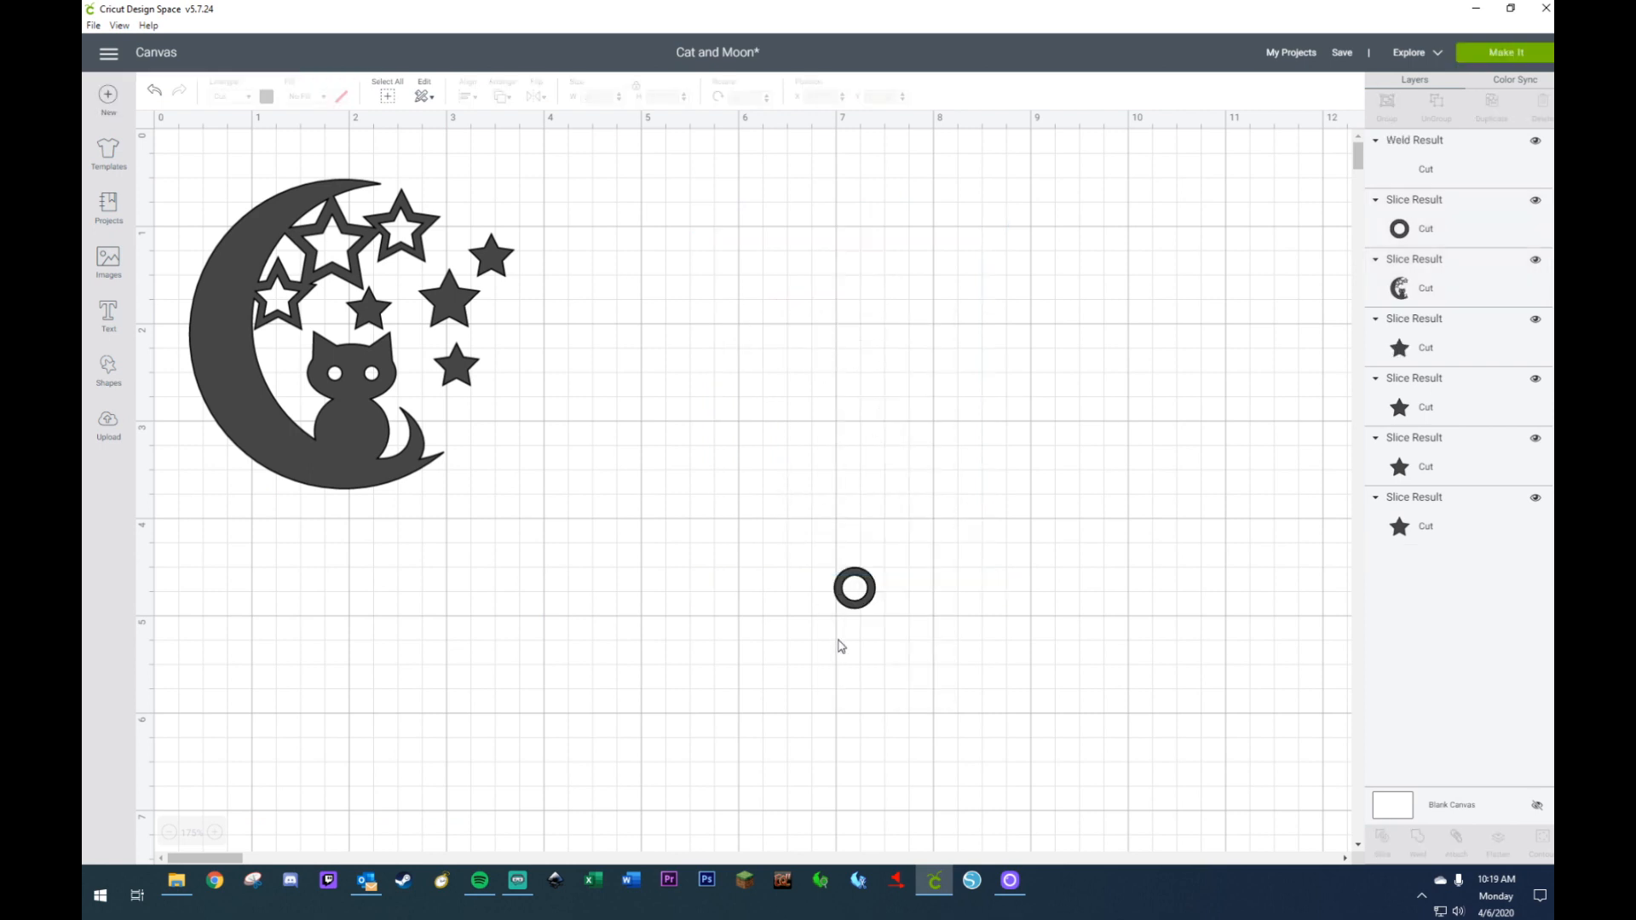
- Duplicate the welded single-ring design and place the copy below the original starry design at about X 0.82, Y 3.94
{"action": "left_click", "coordinate": [785, 352]}
{"action": "key", "text": "ctrl+d"}
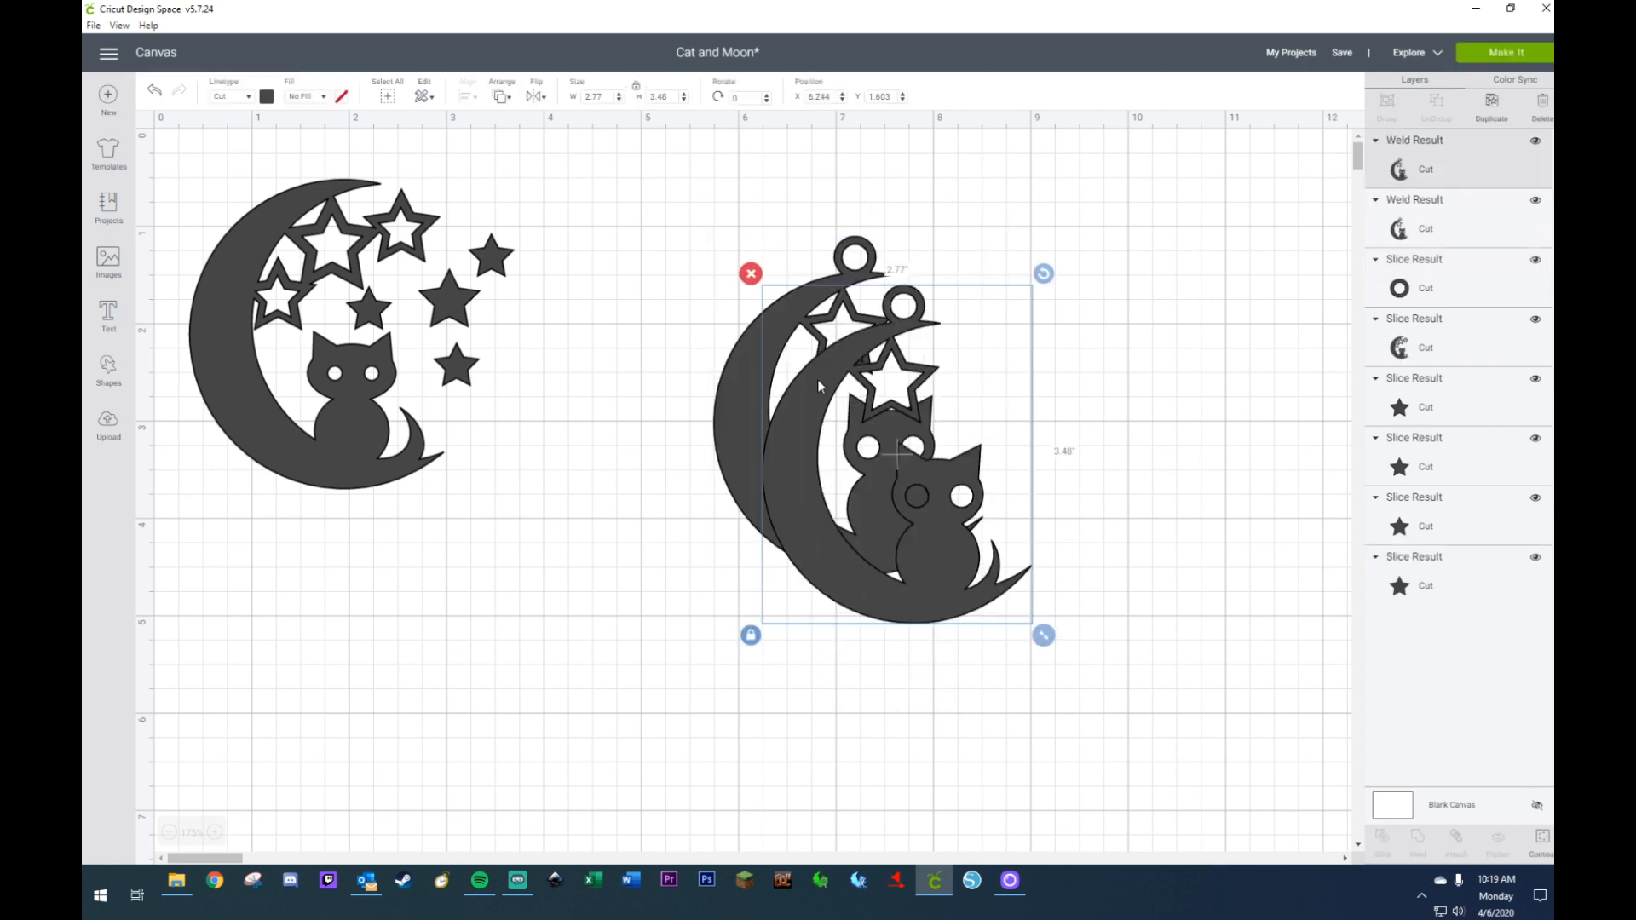
{"action": "left_click_drag", "start_coordinate": [930, 560], "coordinate": [419, 772]}
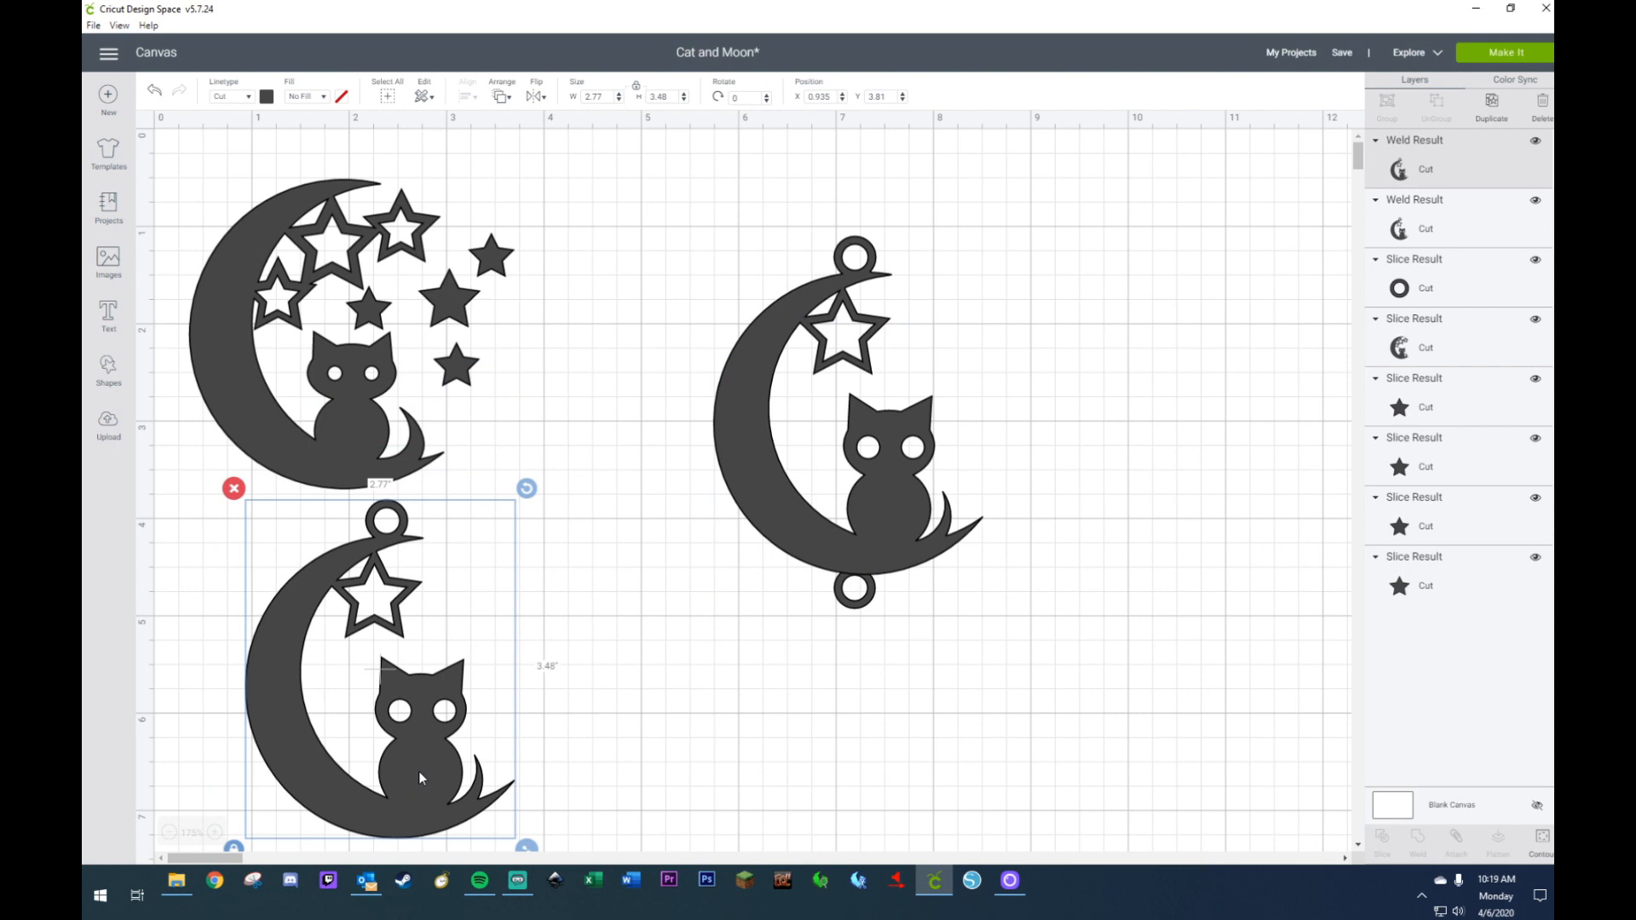
{"action": "left_click_drag", "start_coordinate": [418, 770], "coordinate": [401, 785]}
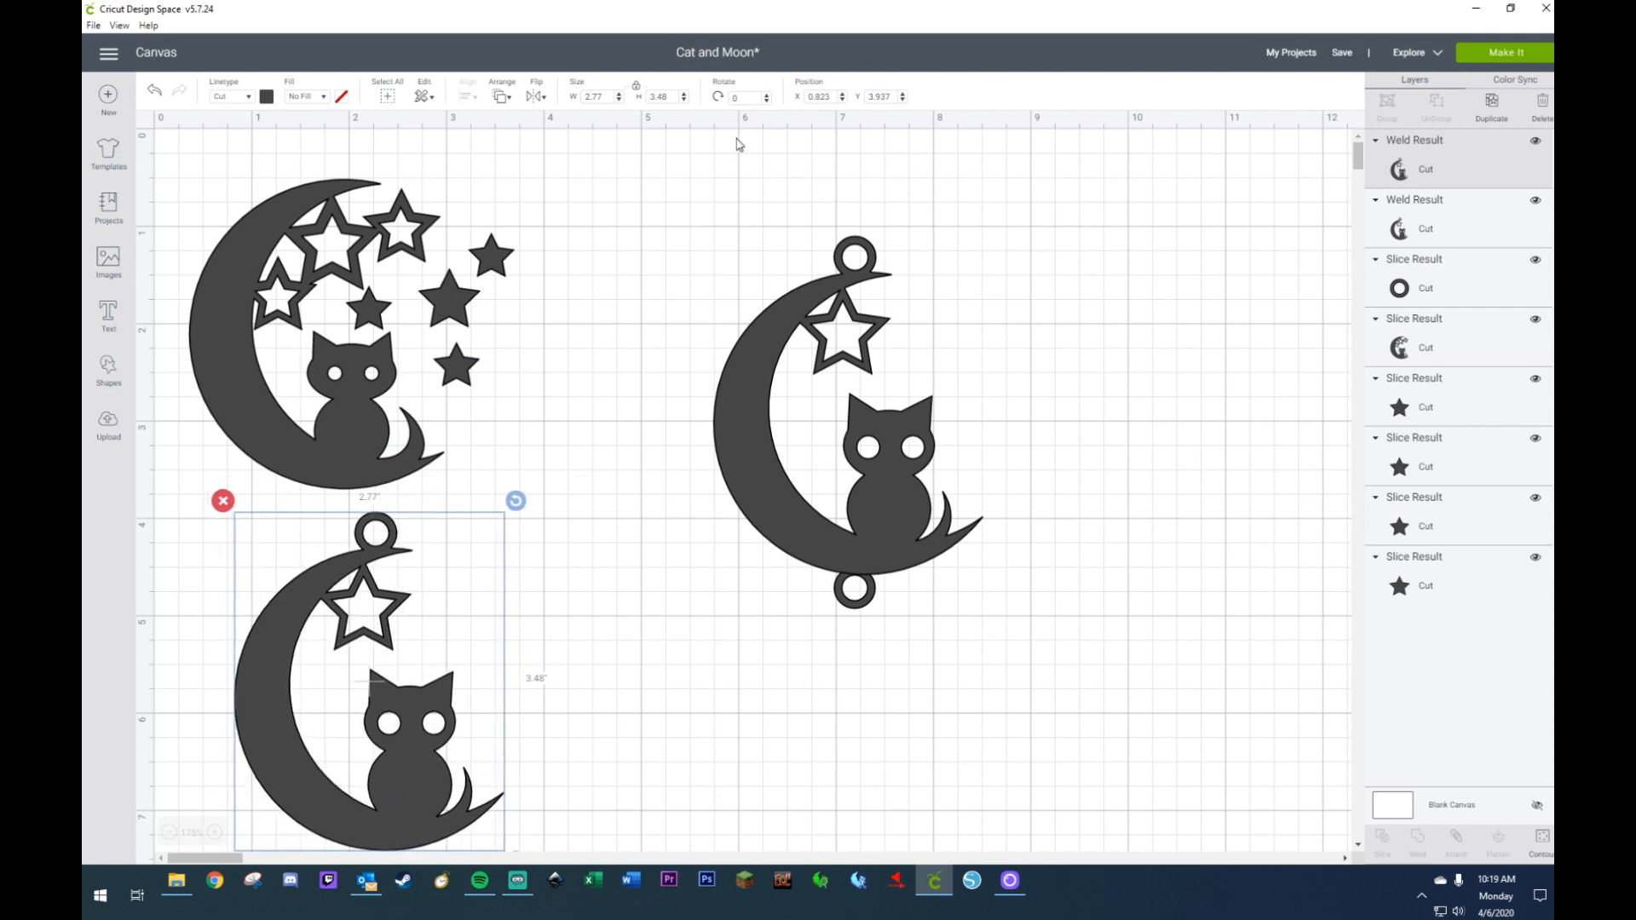
- Weld the lower ring to the cat and moon design it touches
{"action": "left_click_drag", "start_coordinate": [718, 209], "coordinate": [954, 662]}
{"action": "right_click", "coordinate": [888, 336]}
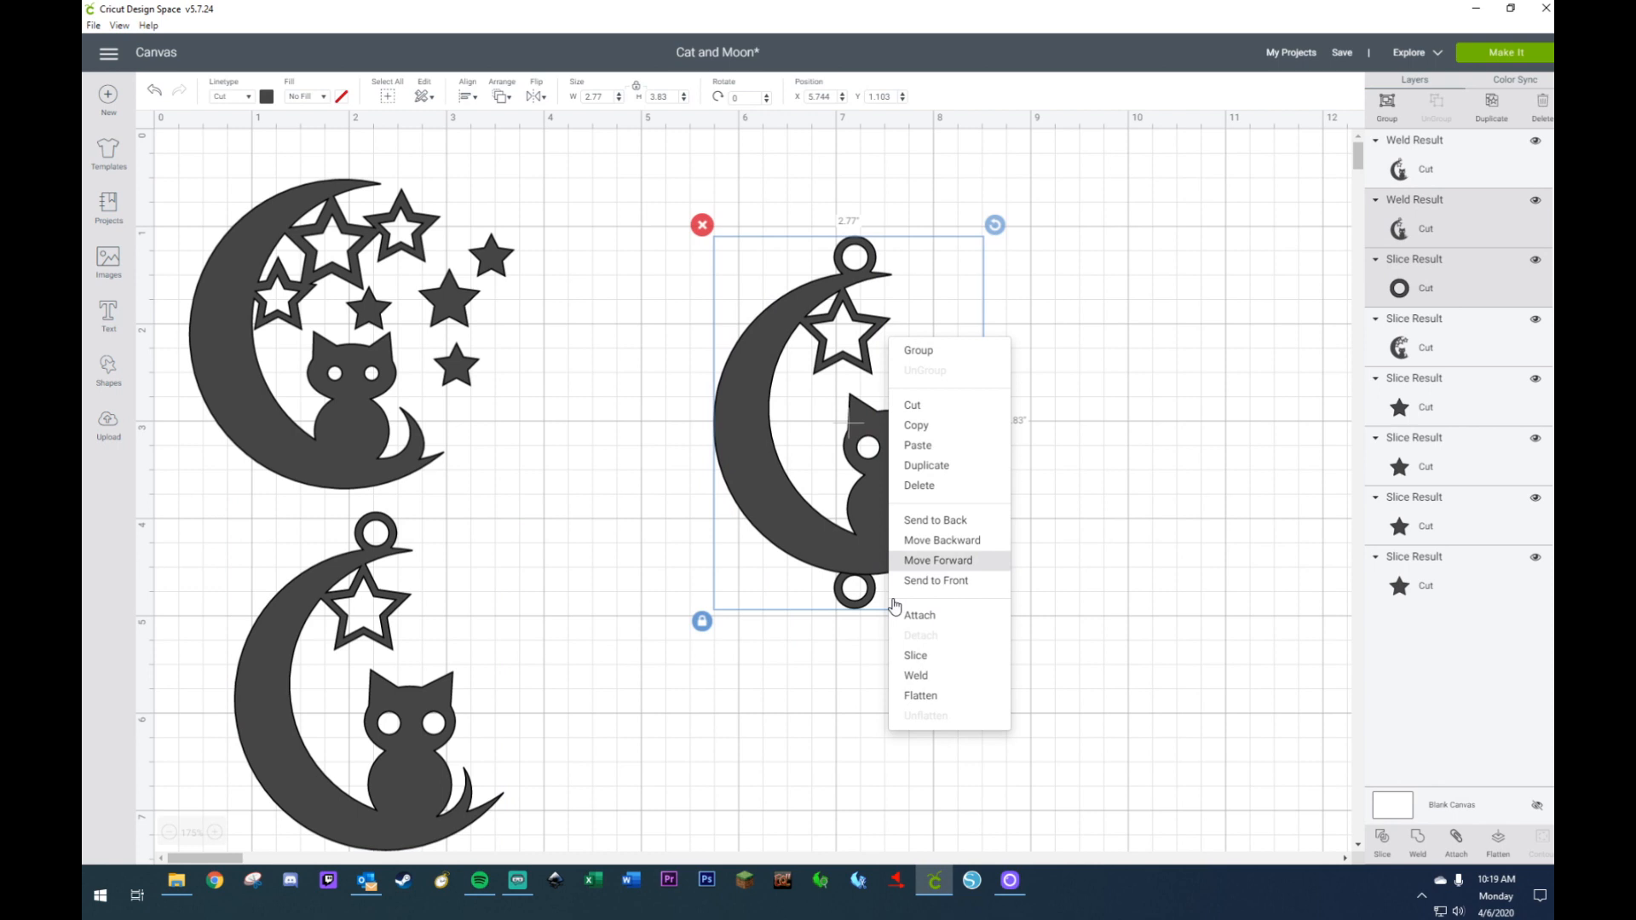
{"action": "left_click", "coordinate": [918, 676]}
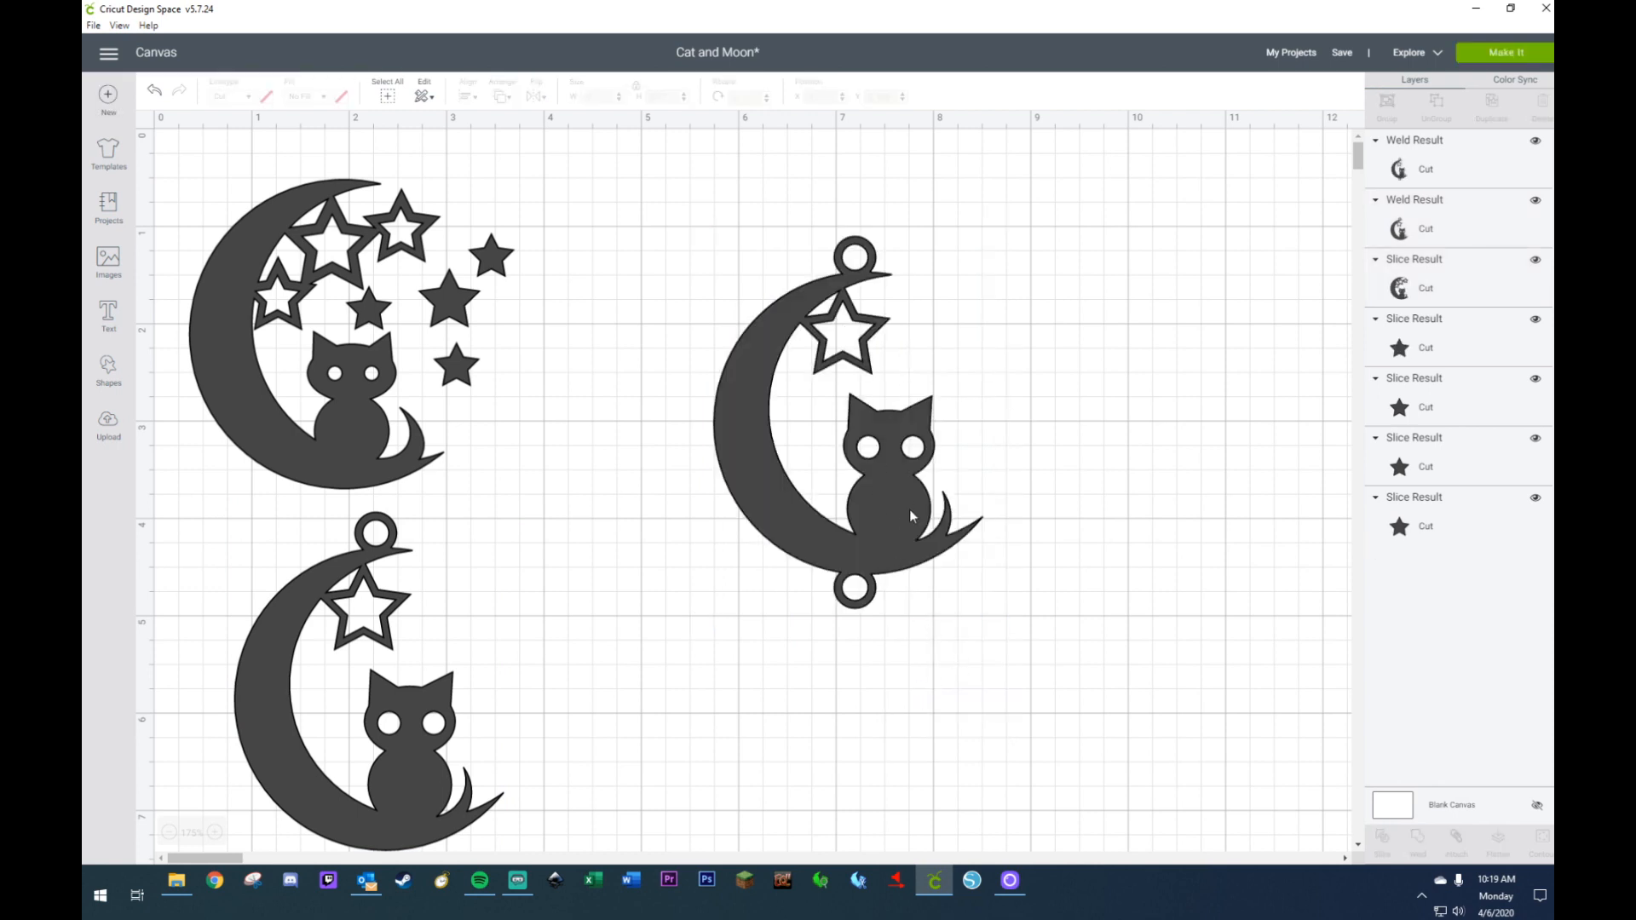
- Move the single-ring design aside and delete the original cat and moon design with all its loose stars
{"action": "left_click_drag", "start_coordinate": [392, 761], "coordinate": [495, 745]}
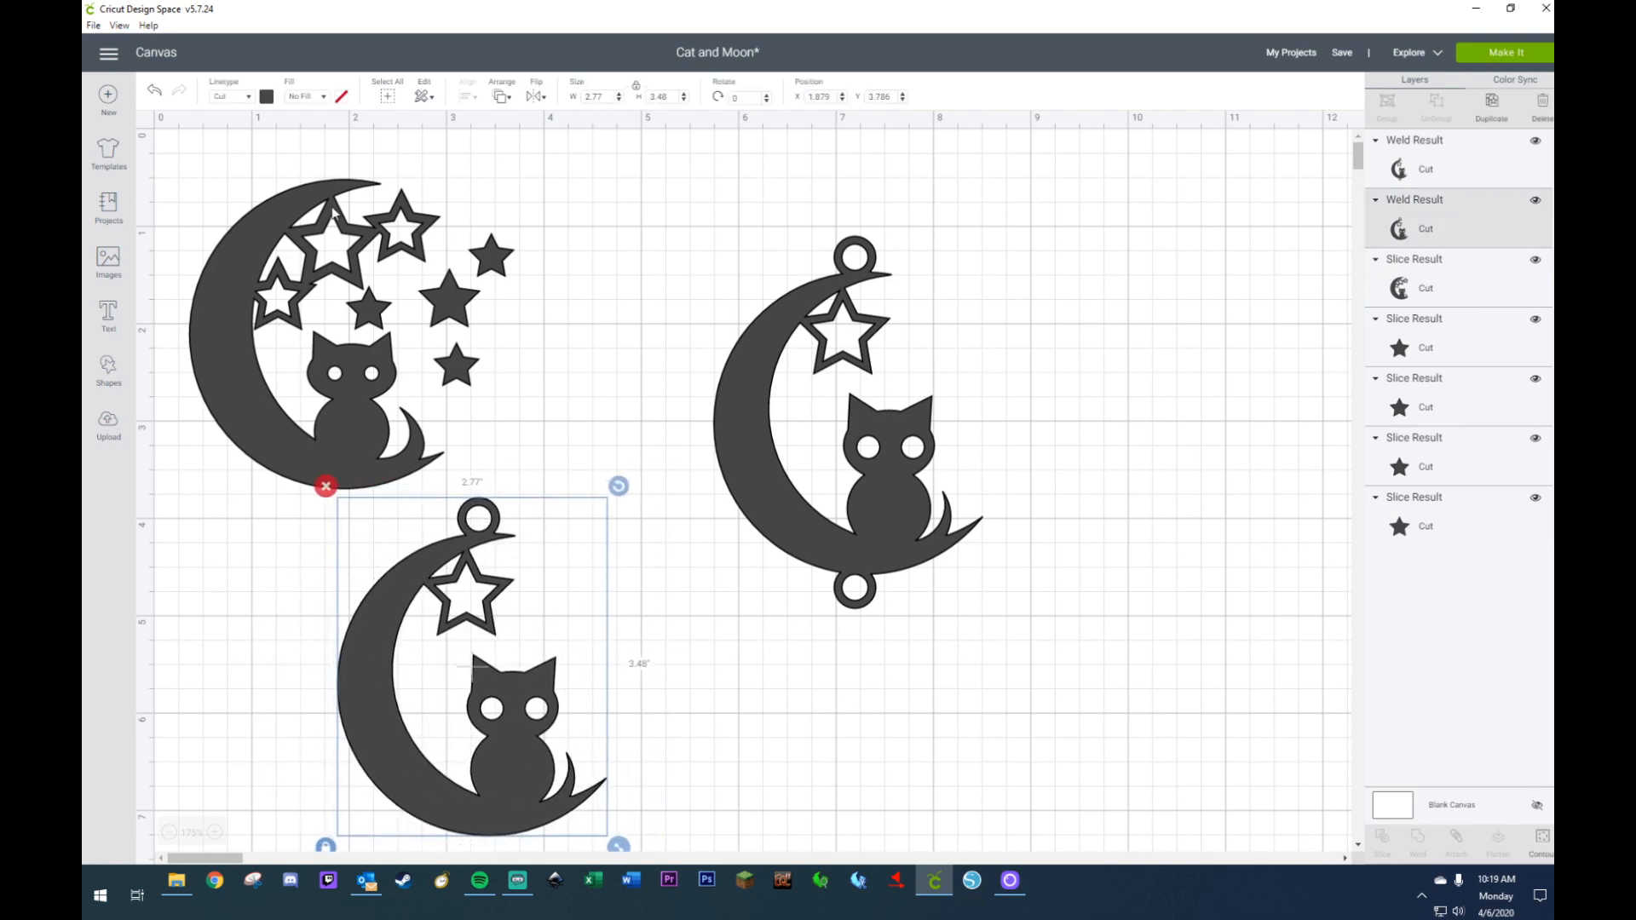
{"action": "left_click_drag", "start_coordinate": [203, 148], "coordinate": [586, 488]}
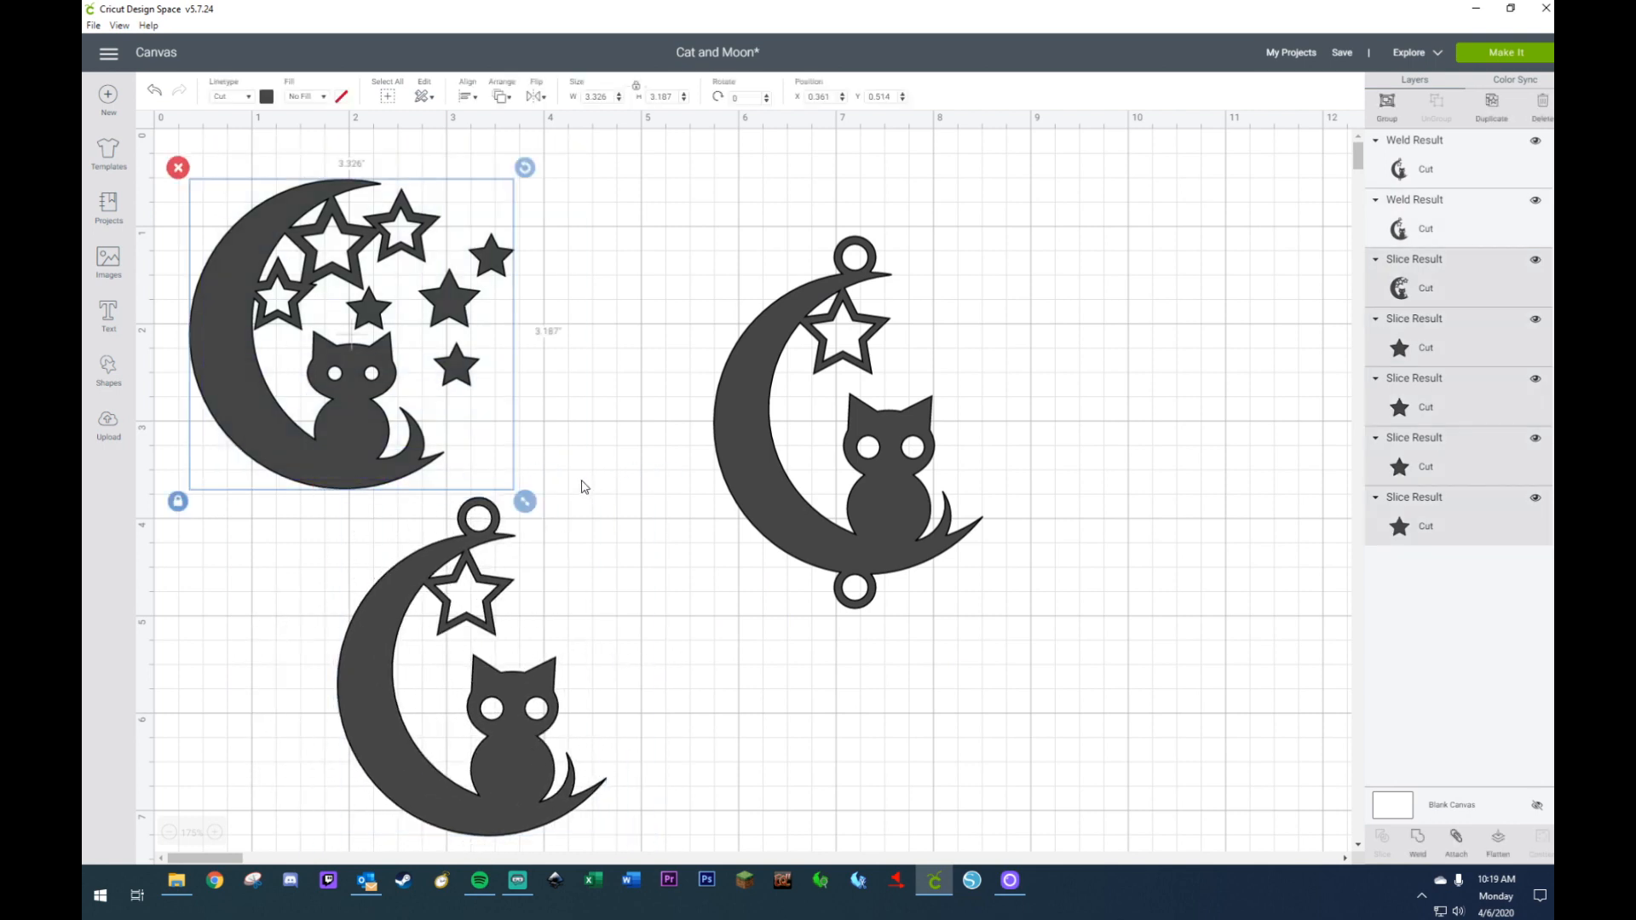
{"action": "key", "text": "Delete"}
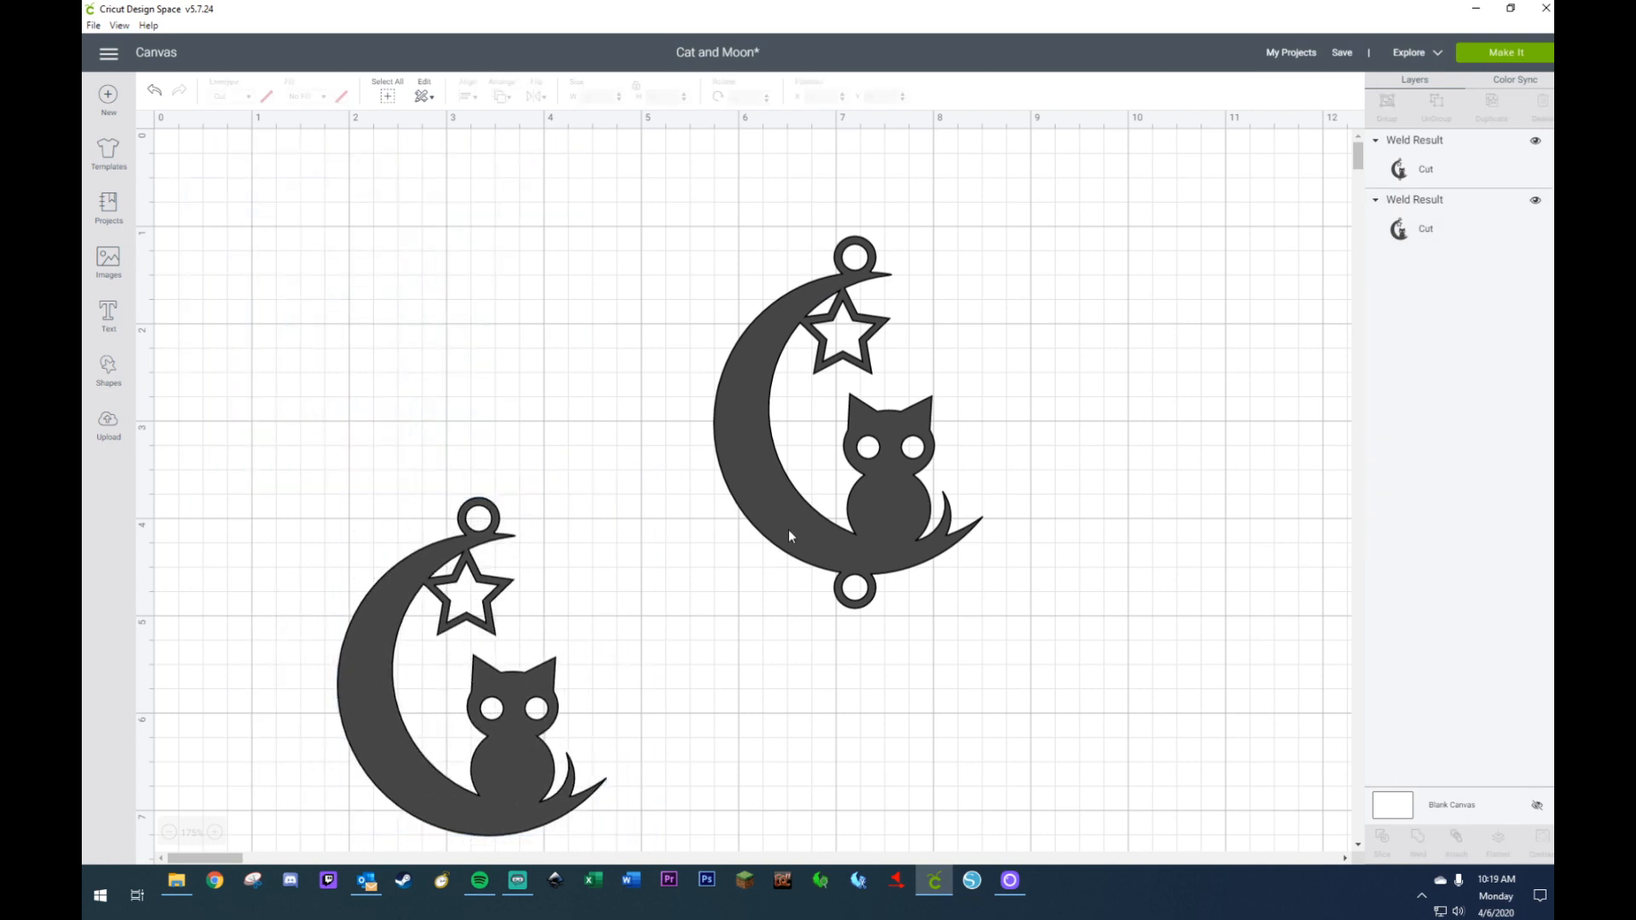
- Move the two-ring design to about X 0.74, Y 0.43 and the single-ring design to about X 4.90, Y 1.33
{"action": "left_click_drag", "start_coordinate": [789, 529], "coordinate": [301, 462]}
{"action": "left_click_drag", "start_coordinate": [438, 801], "coordinate": [737, 551]}
- Set the width of the two-ring design and of the single-ring design to 1 in each, keeping proportions locked
{"action": "left_click", "coordinate": [383, 469]}
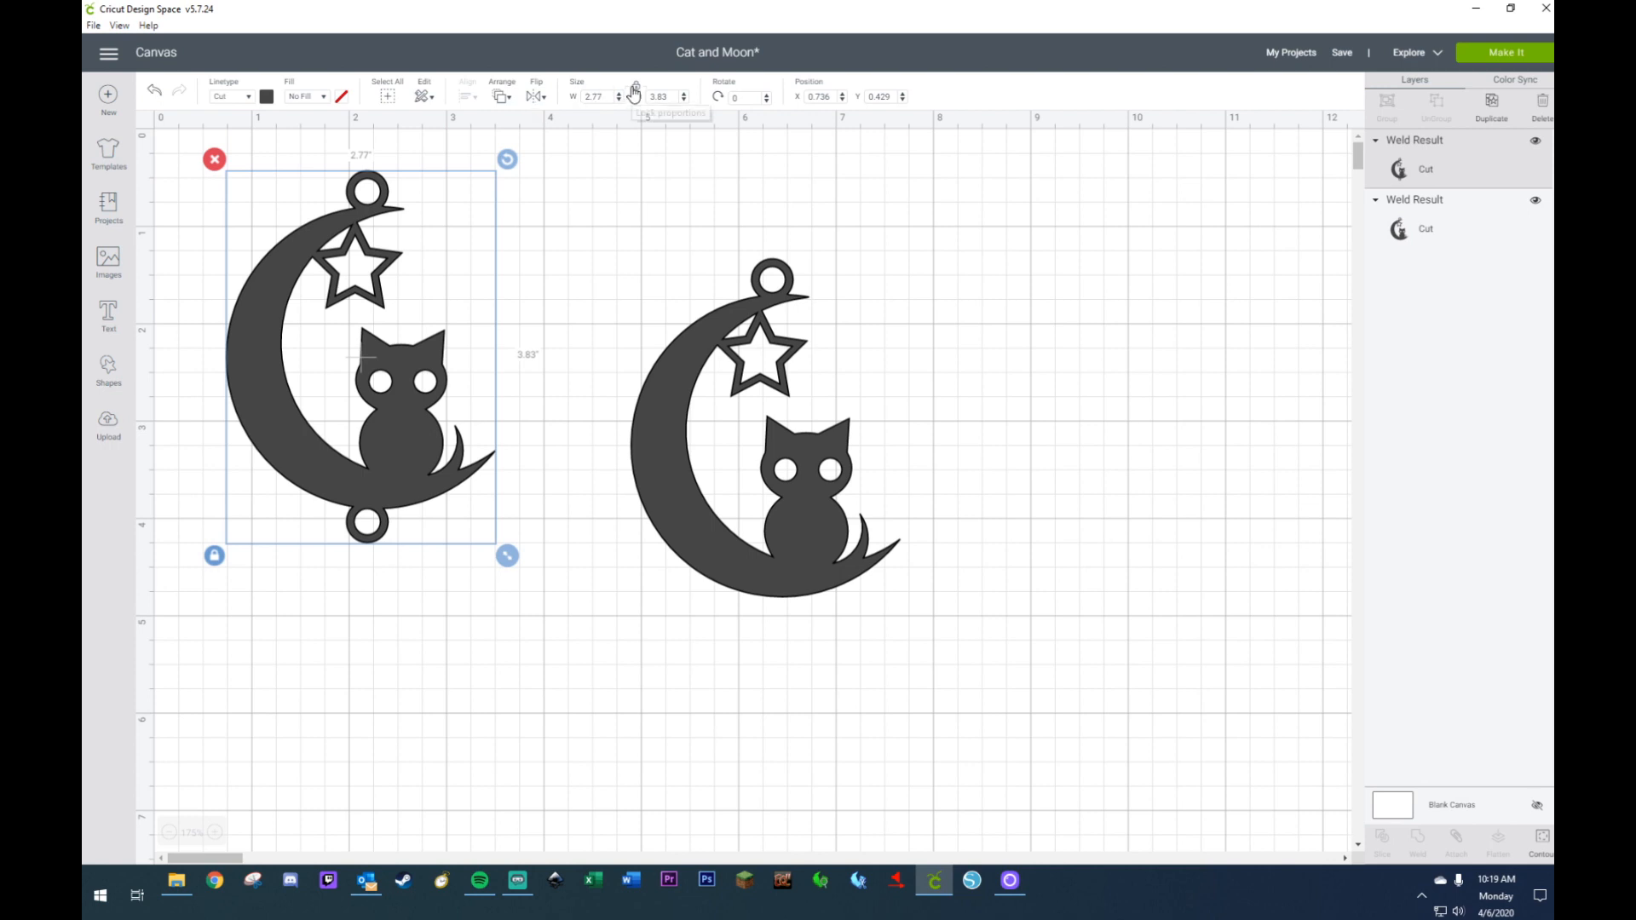
{"action": "left_click", "coordinate": [601, 97]}
{"action": "key", "text": "Return"}
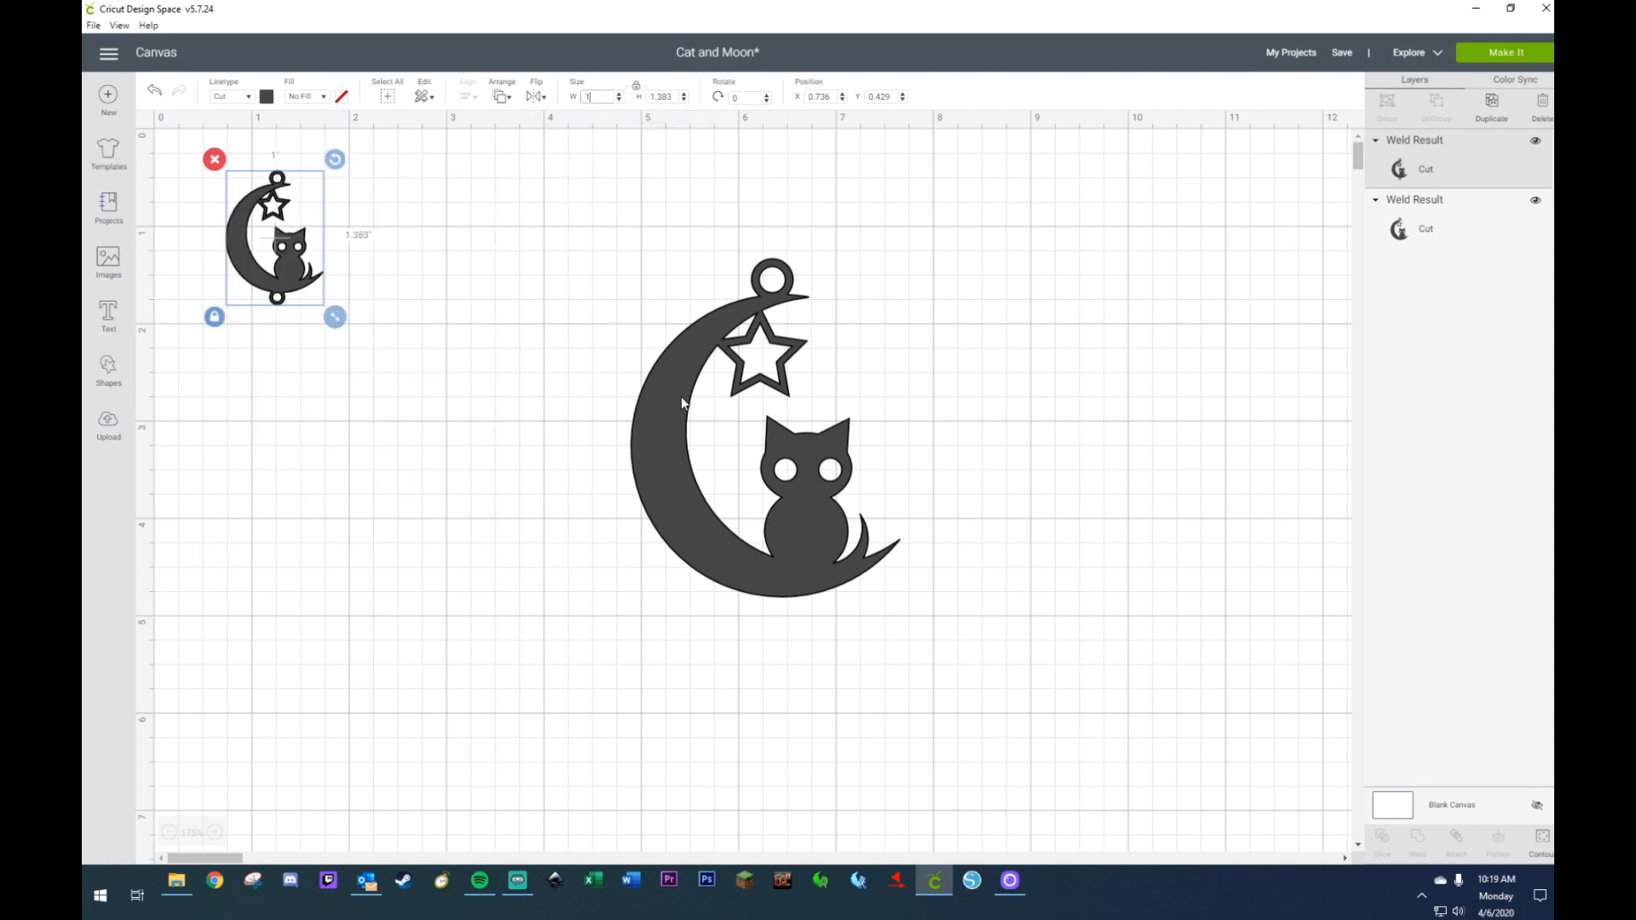
{"action": "left_click", "coordinate": [639, 268]}
{"action": "left_click", "coordinate": [315, 271]}
{"action": "left_click", "coordinate": [656, 478]}
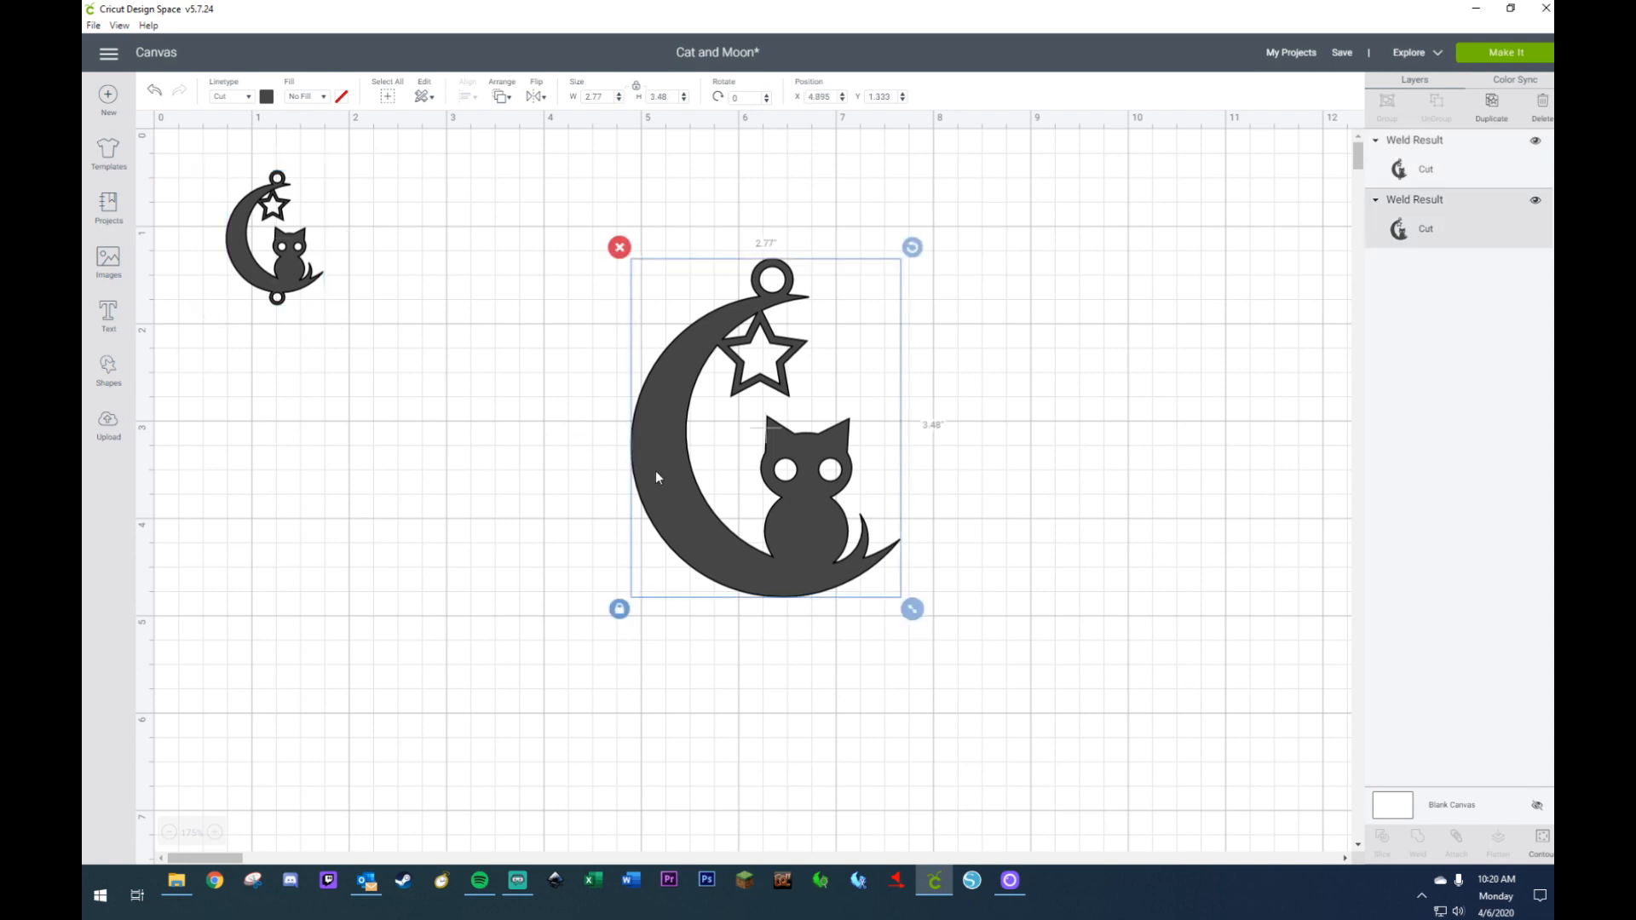
{"action": "left_click", "coordinate": [594, 96]}
{"action": "type", "text": "1"}
{"action": "key", "text": "Return"}
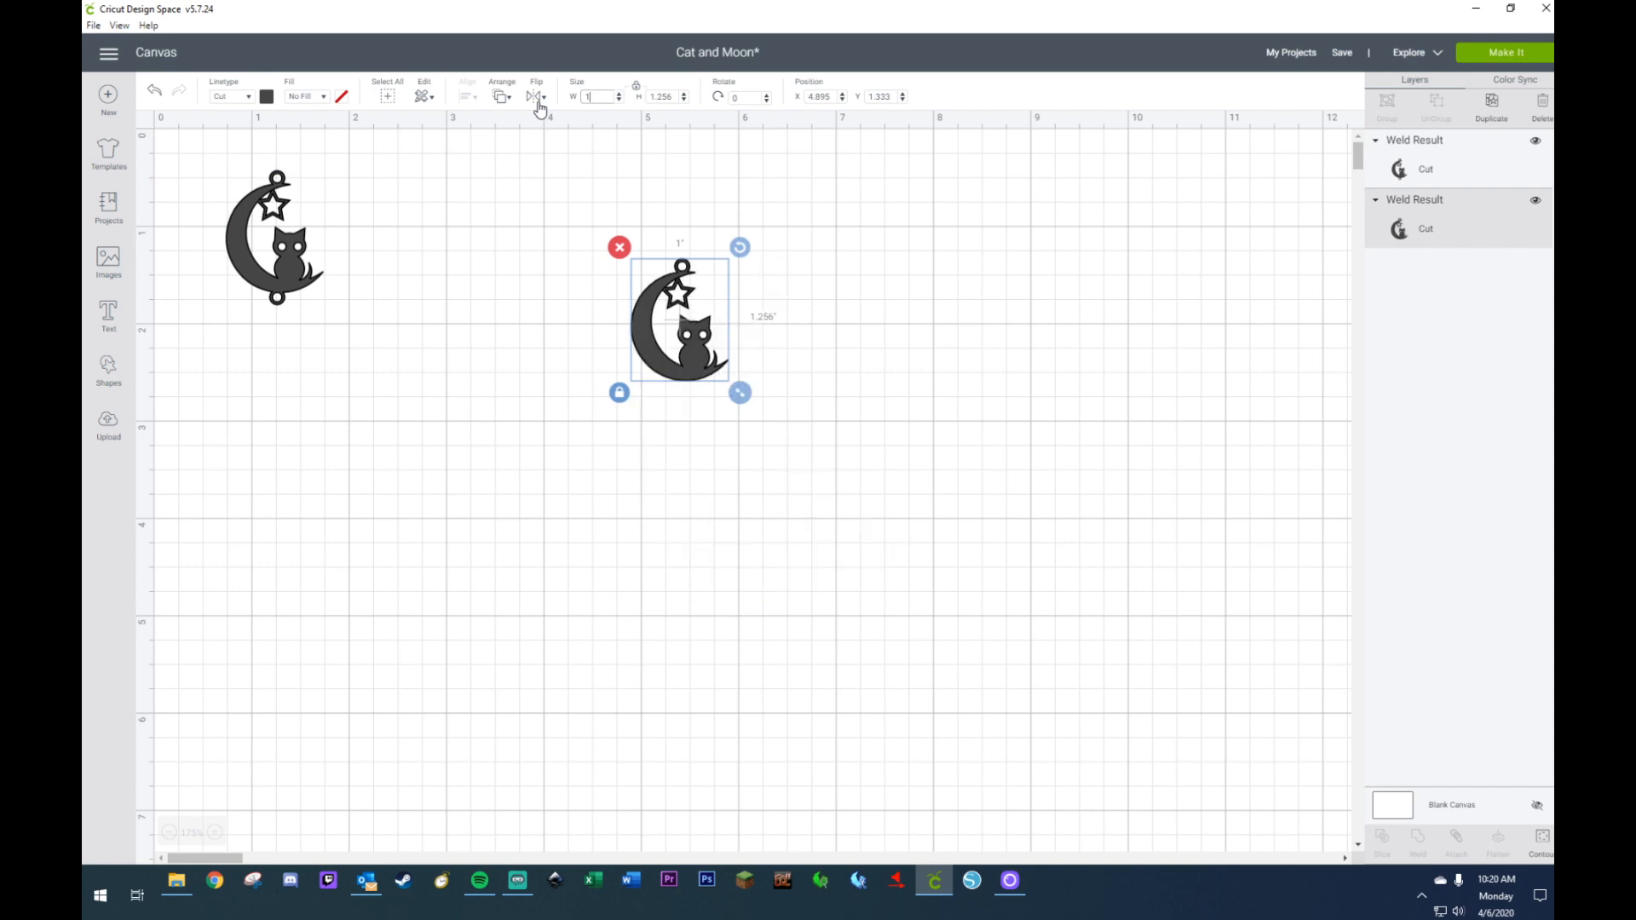
- Move the single-ring charm to about X 1.33, Y 2.45, and duplicate the two-ring charm, placing the copy beside it
{"action": "left_click", "coordinate": [581, 427]}
{"action": "left_click_drag", "start_coordinate": [720, 379], "coordinate": [369, 495]}
{"action": "left_click", "coordinate": [305, 285]}
{"action": "key", "text": "ctrl+d"}
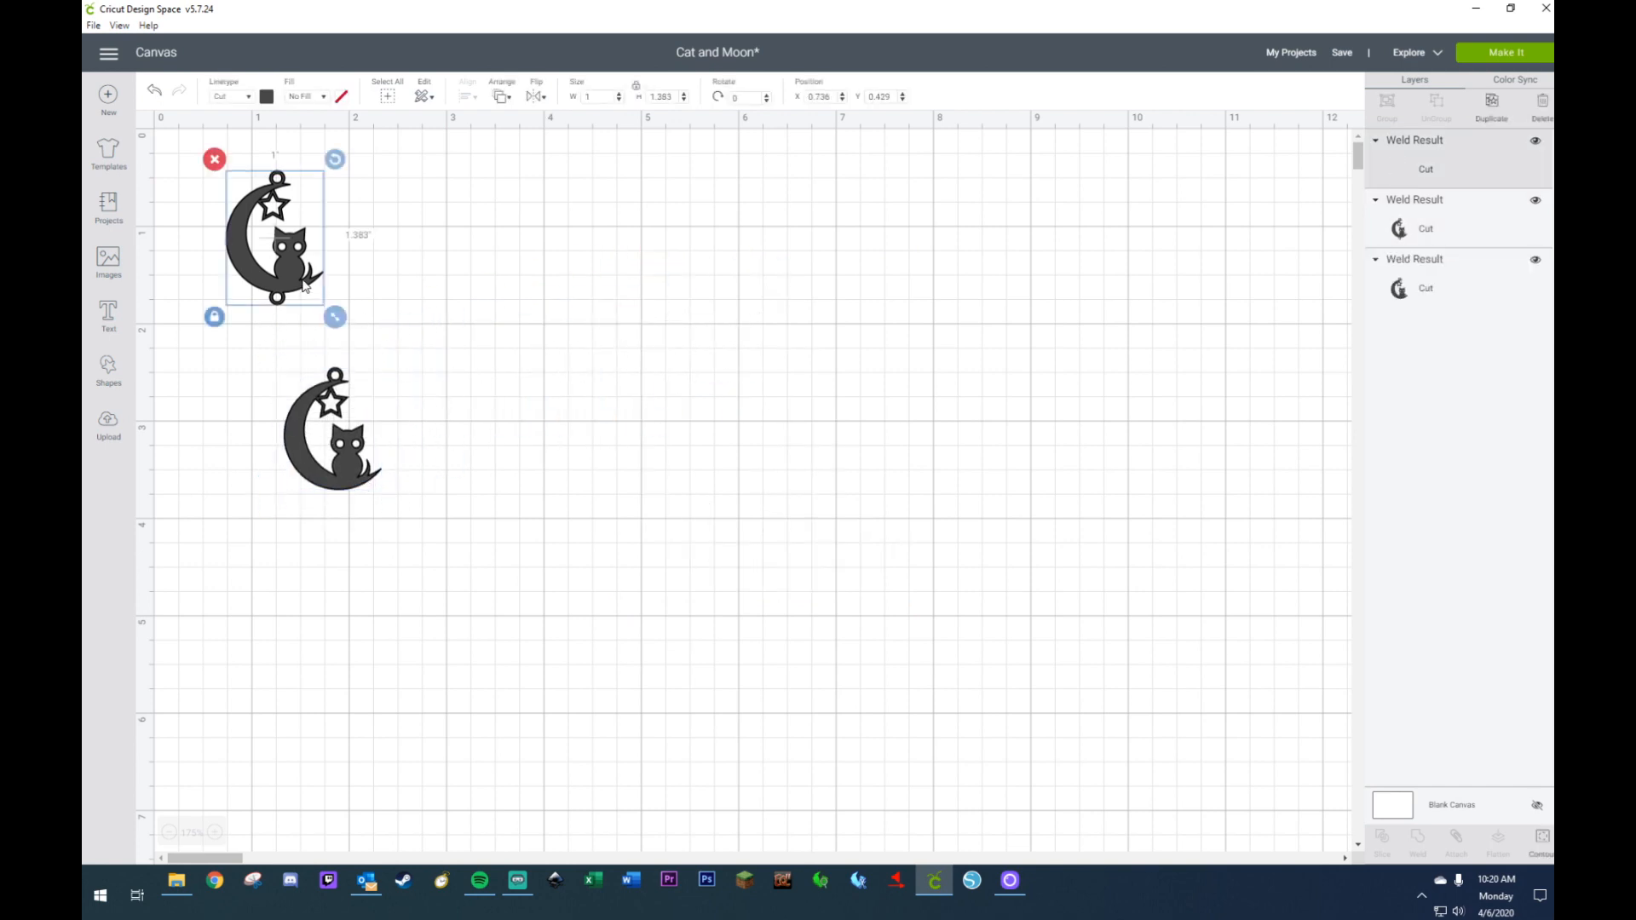
{"action": "left_click_drag", "start_coordinate": [341, 322], "coordinate": [402, 274]}
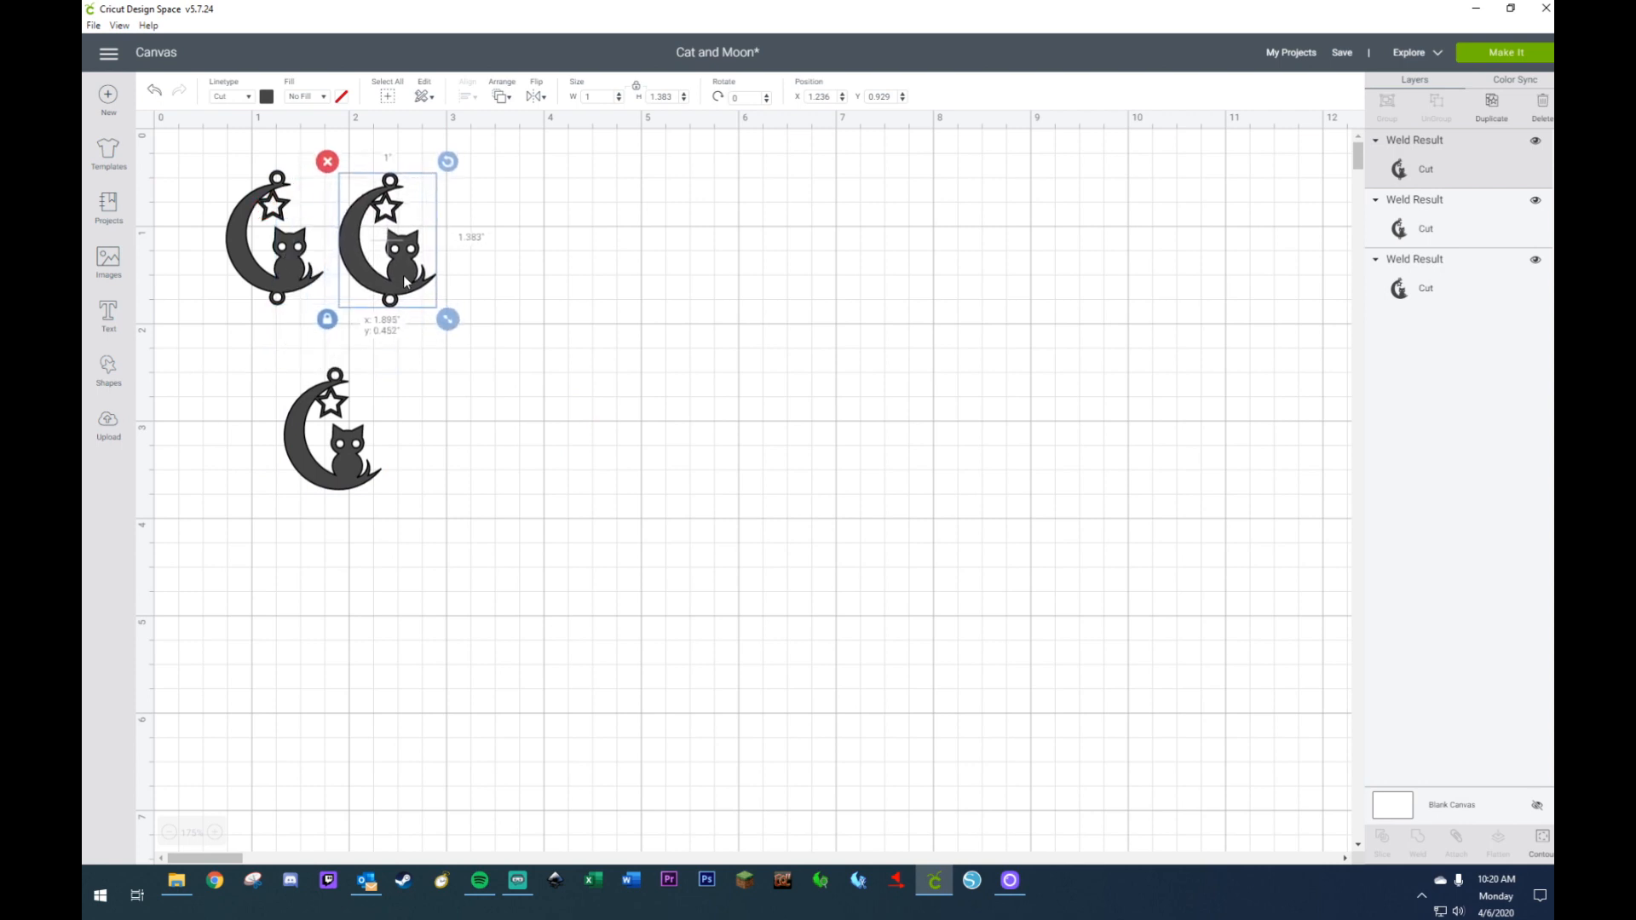
- Duplicate the pair of two-ring charms three times, placing one pair in the same row and the others in two rows beneath
{"action": "left_click_drag", "start_coordinate": [528, 197], "coordinate": [261, 317]}
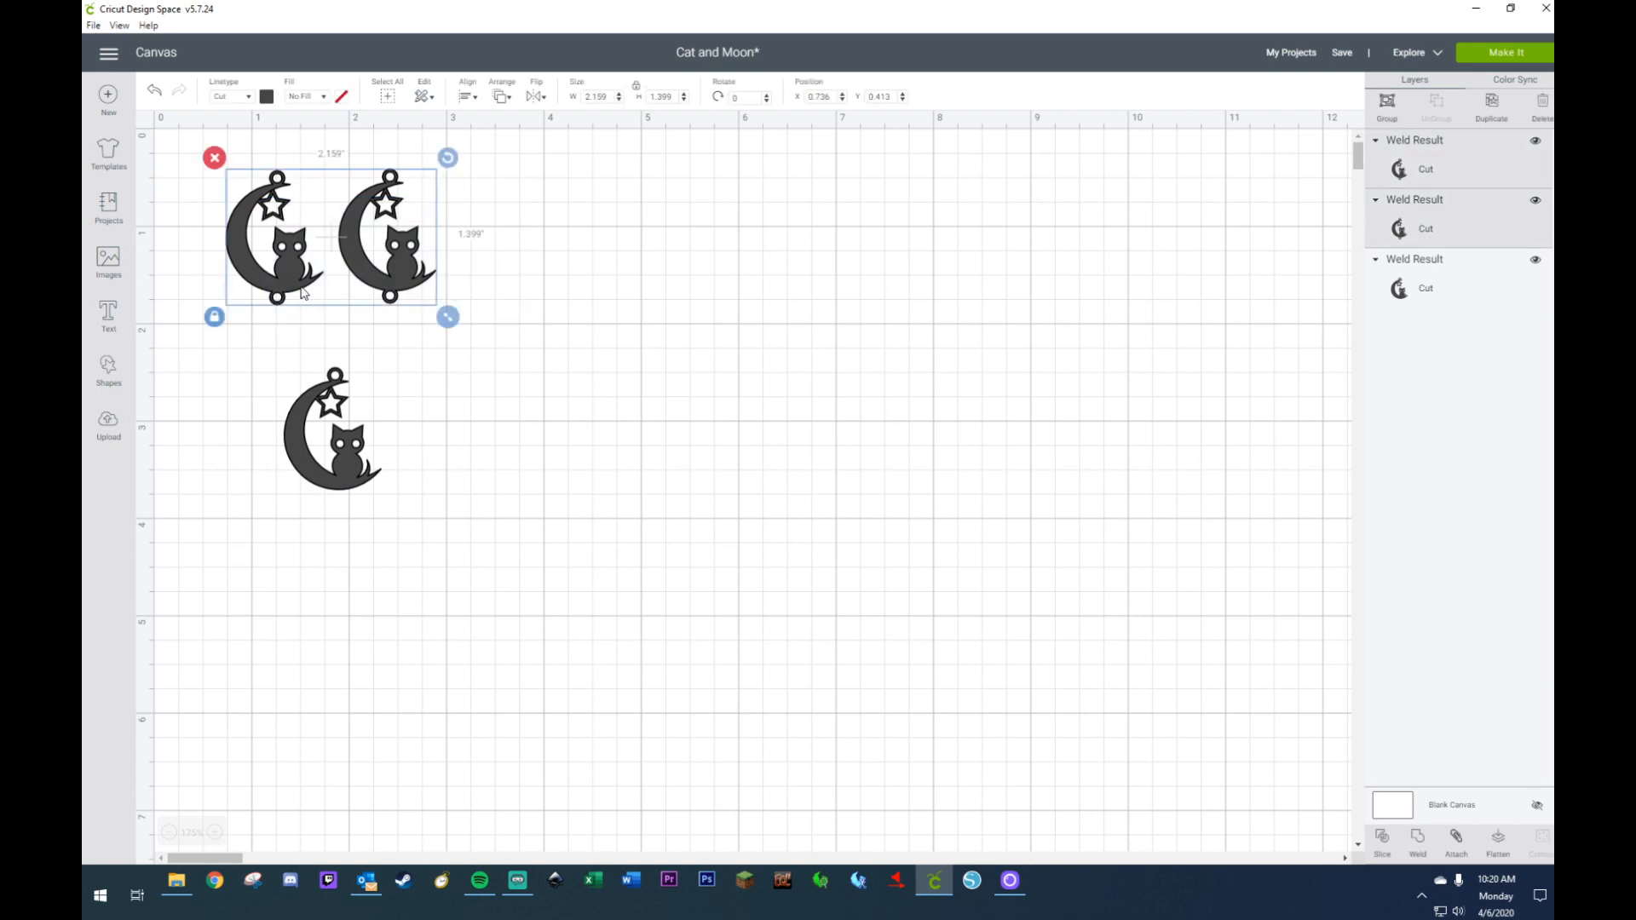
{"action": "key", "text": "ctrl+d"}
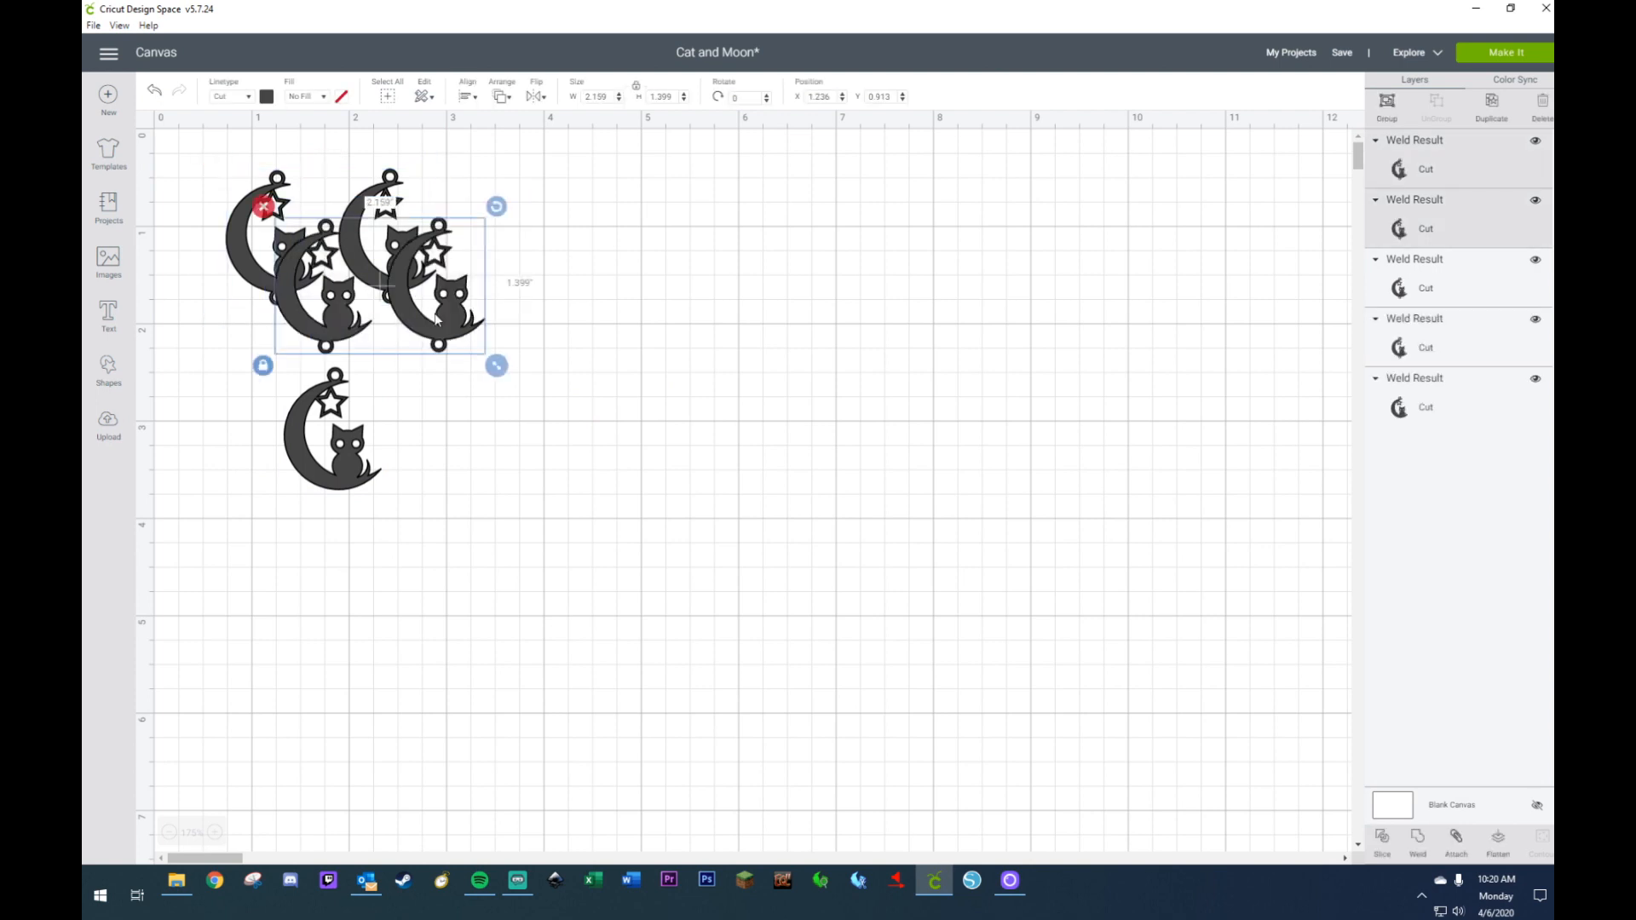
{"action": "left_click_drag", "start_coordinate": [439, 317], "coordinate": [625, 405]}
{"action": "key", "text": "ctrl+d"}
{"action": "key", "text": "ctrl+d"}
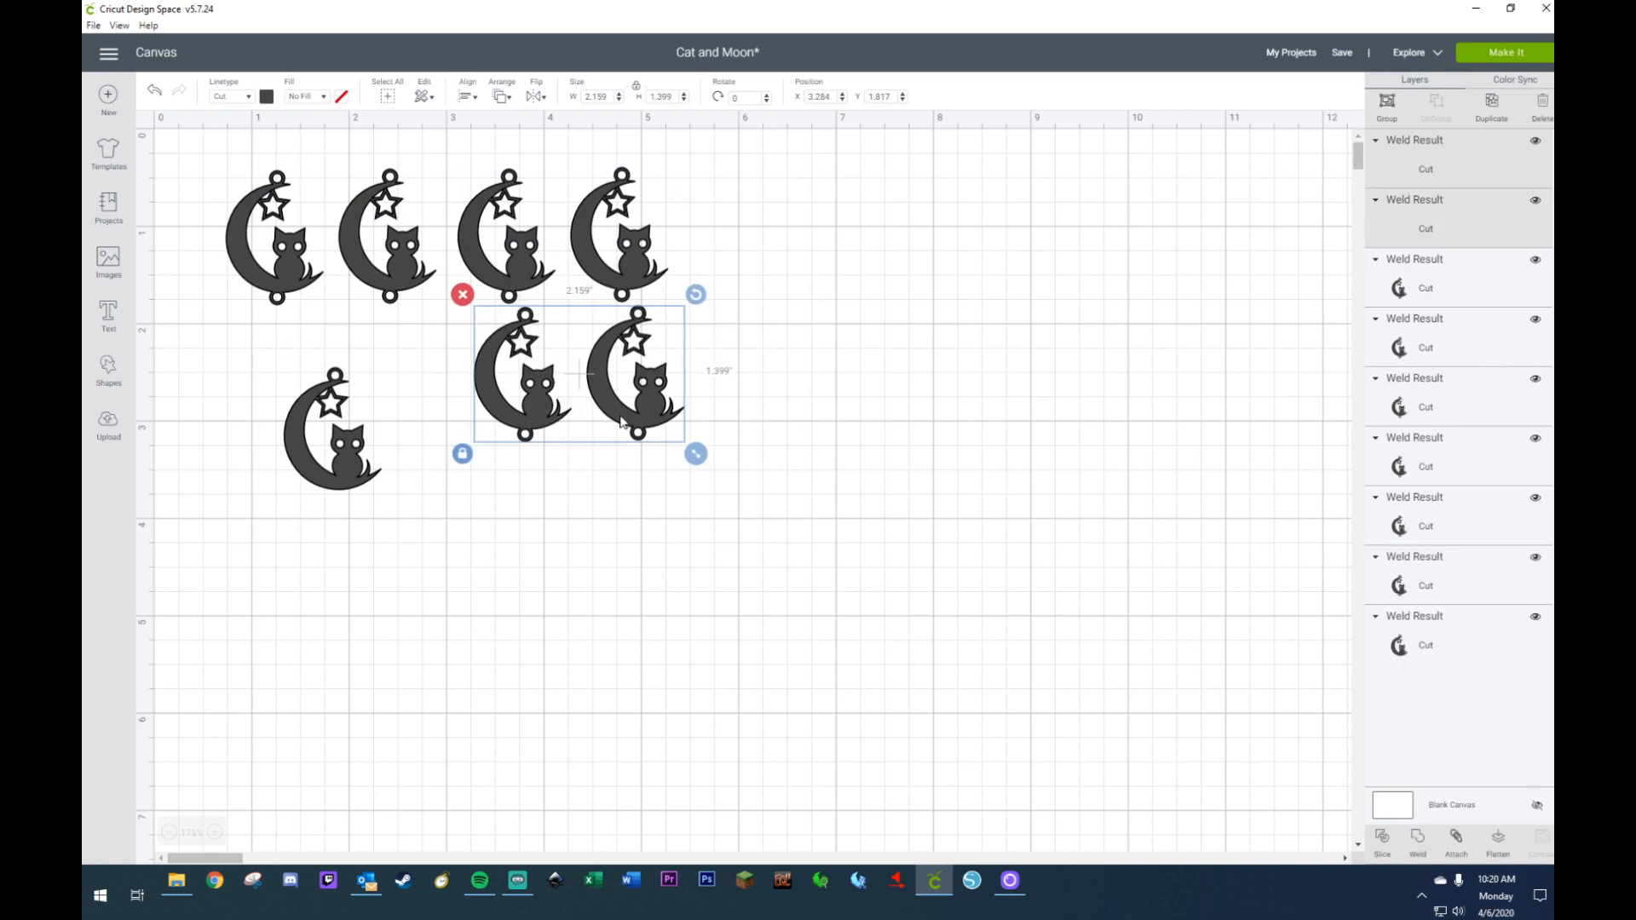
{"action": "left_click_drag", "start_coordinate": [667, 460], "coordinate": [631, 530]}
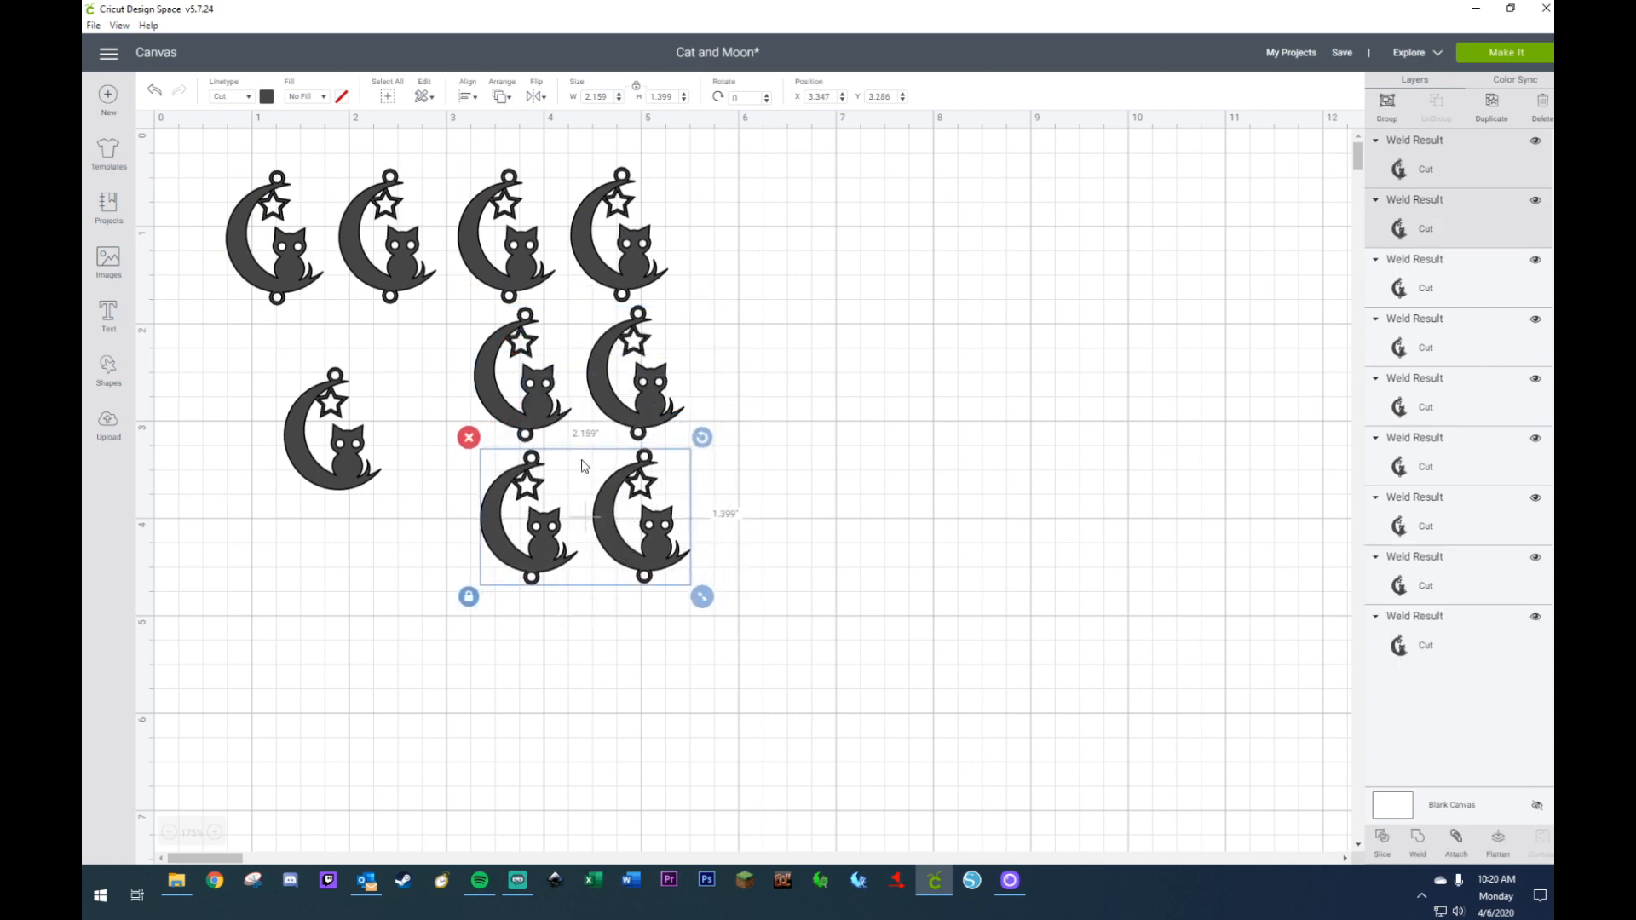
- Duplicate the single-ring charm three times, spreading the copies out below the original
{"action": "left_click", "coordinate": [324, 453]}
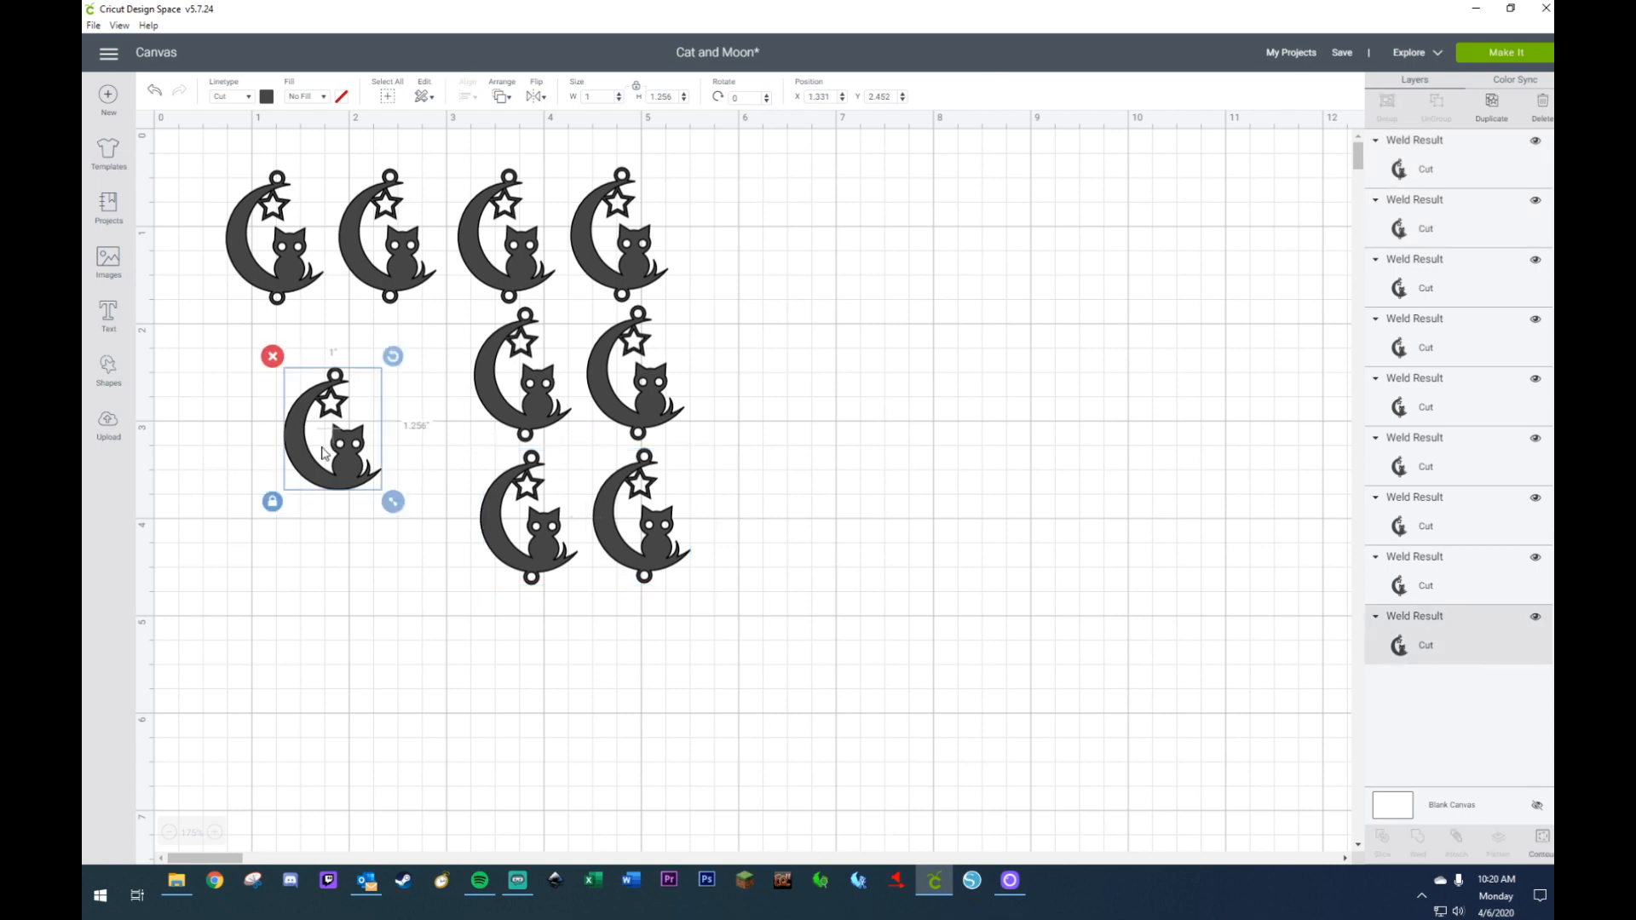
{"action": "key", "text": "ctrl+d"}
{"action": "left_click_drag", "start_coordinate": [382, 531], "coordinate": [214, 657]}
{"action": "key", "text": "ctrl+d"}
{"action": "key", "text": "ctrl+d"}
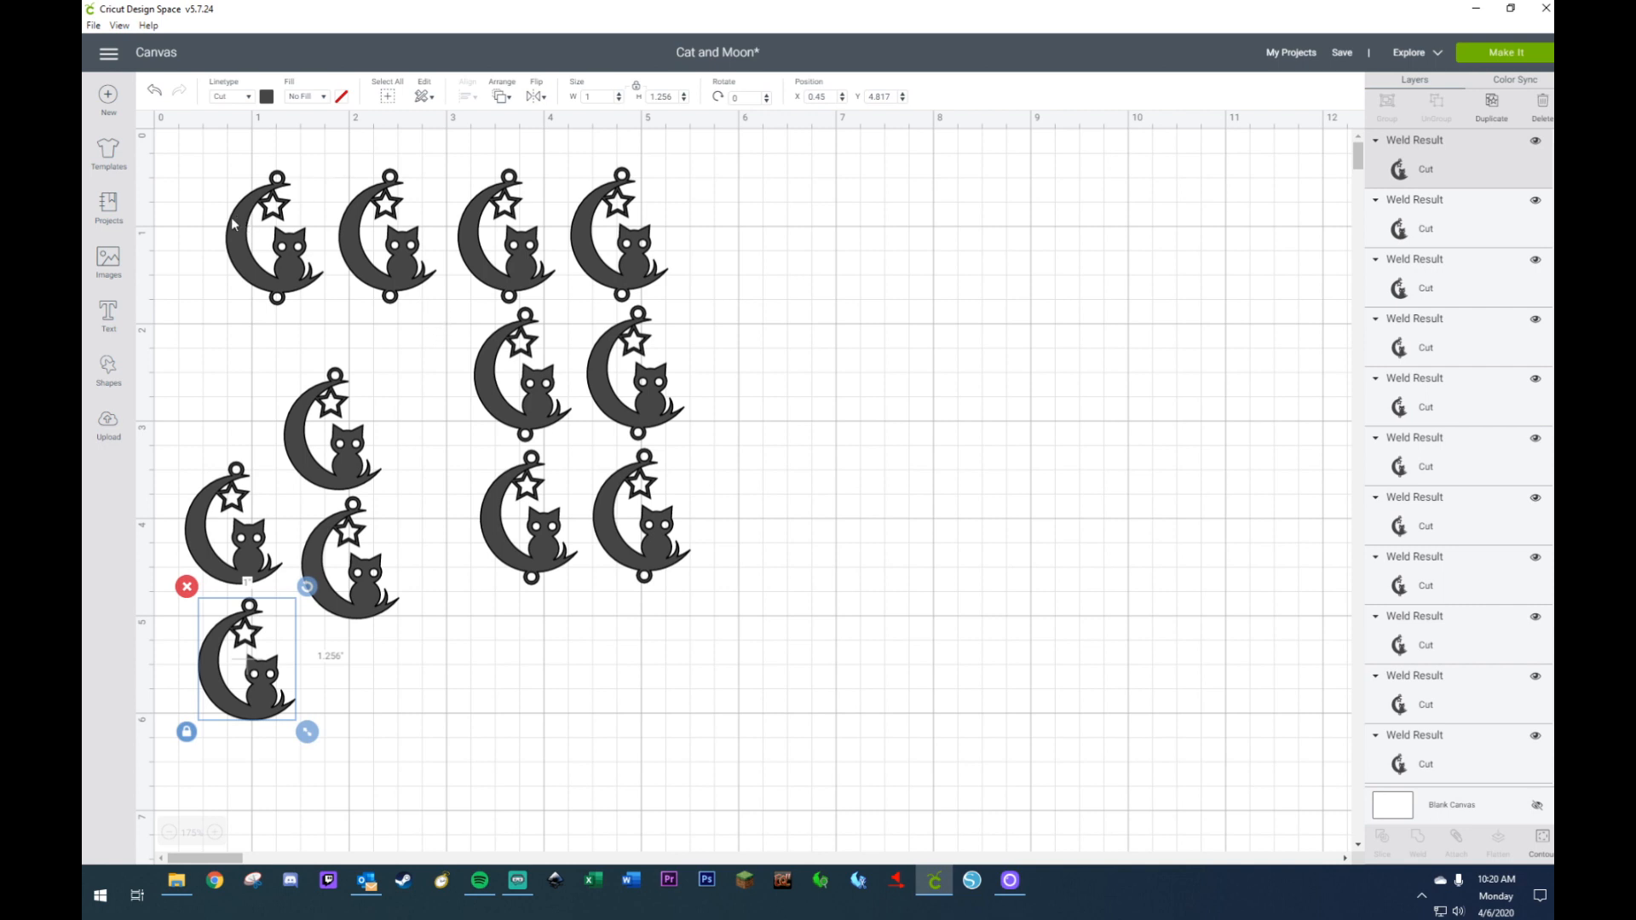
- Reposition three two-ring charms near the canvas's upper-left corner and move the four single-ring charms together to about X 6.79, Y 1.16
{"action": "left_click_drag", "start_coordinate": [257, 262], "coordinate": [214, 253]}
{"action": "mouse_move", "coordinate": [383, 281]}
{"action": "left_mouse_down"}
{"action": "mouse_move", "coordinate": [338, 275]}
{"action": "mouse_move", "coordinate": [356, 273]}
{"action": "left_mouse_up"}
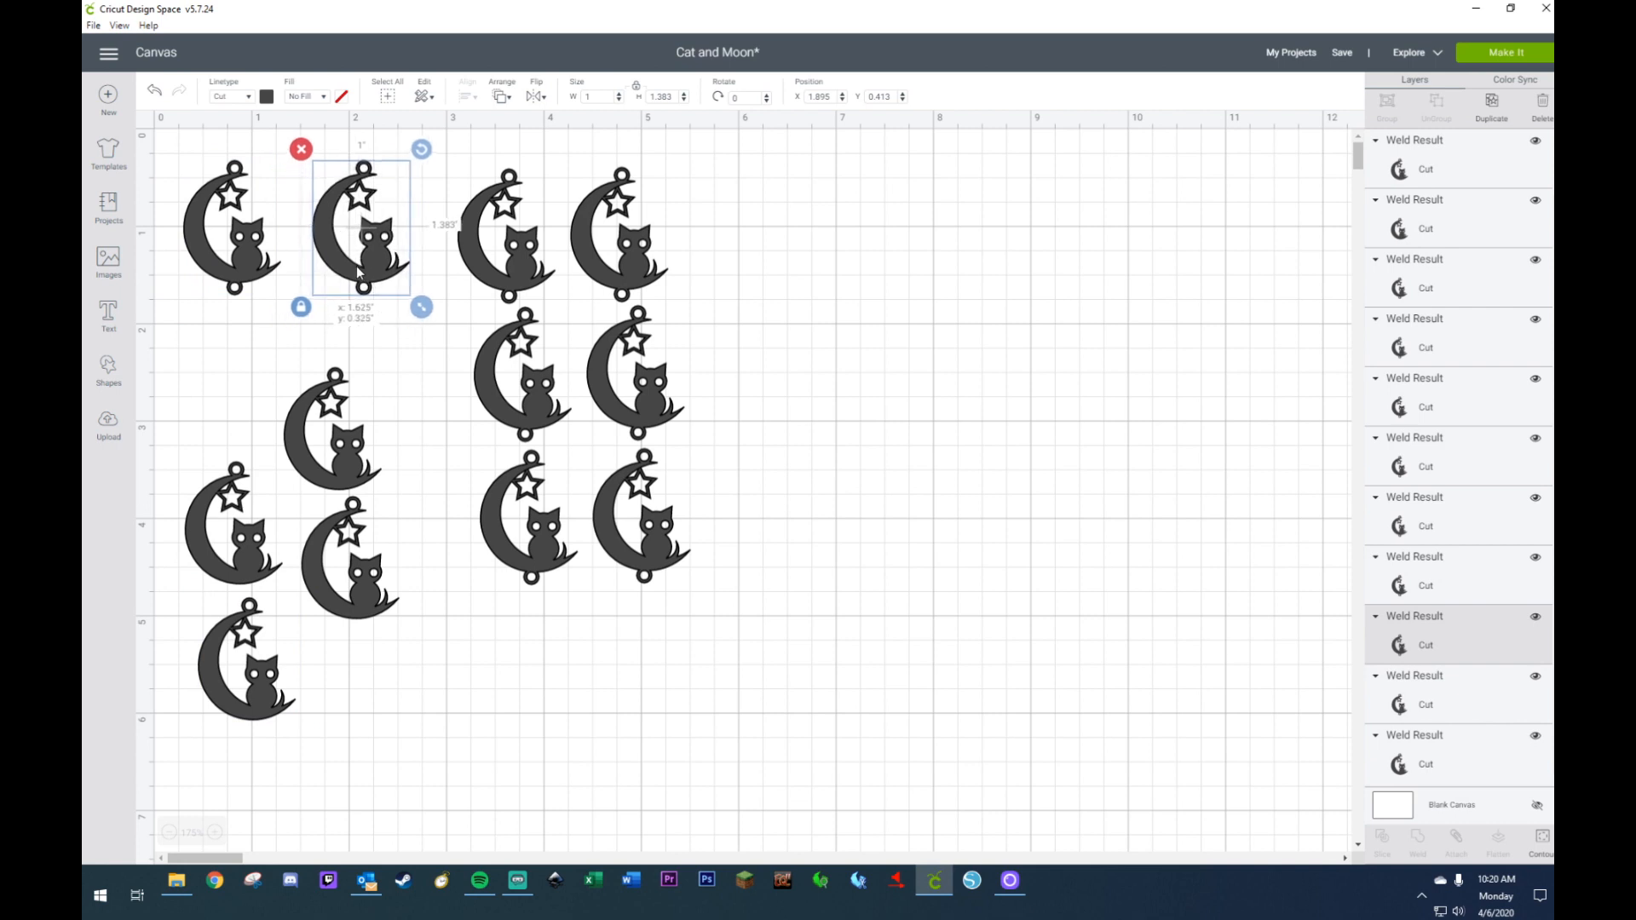
{"action": "left_click_drag", "start_coordinate": [492, 288], "coordinate": [259, 383]}
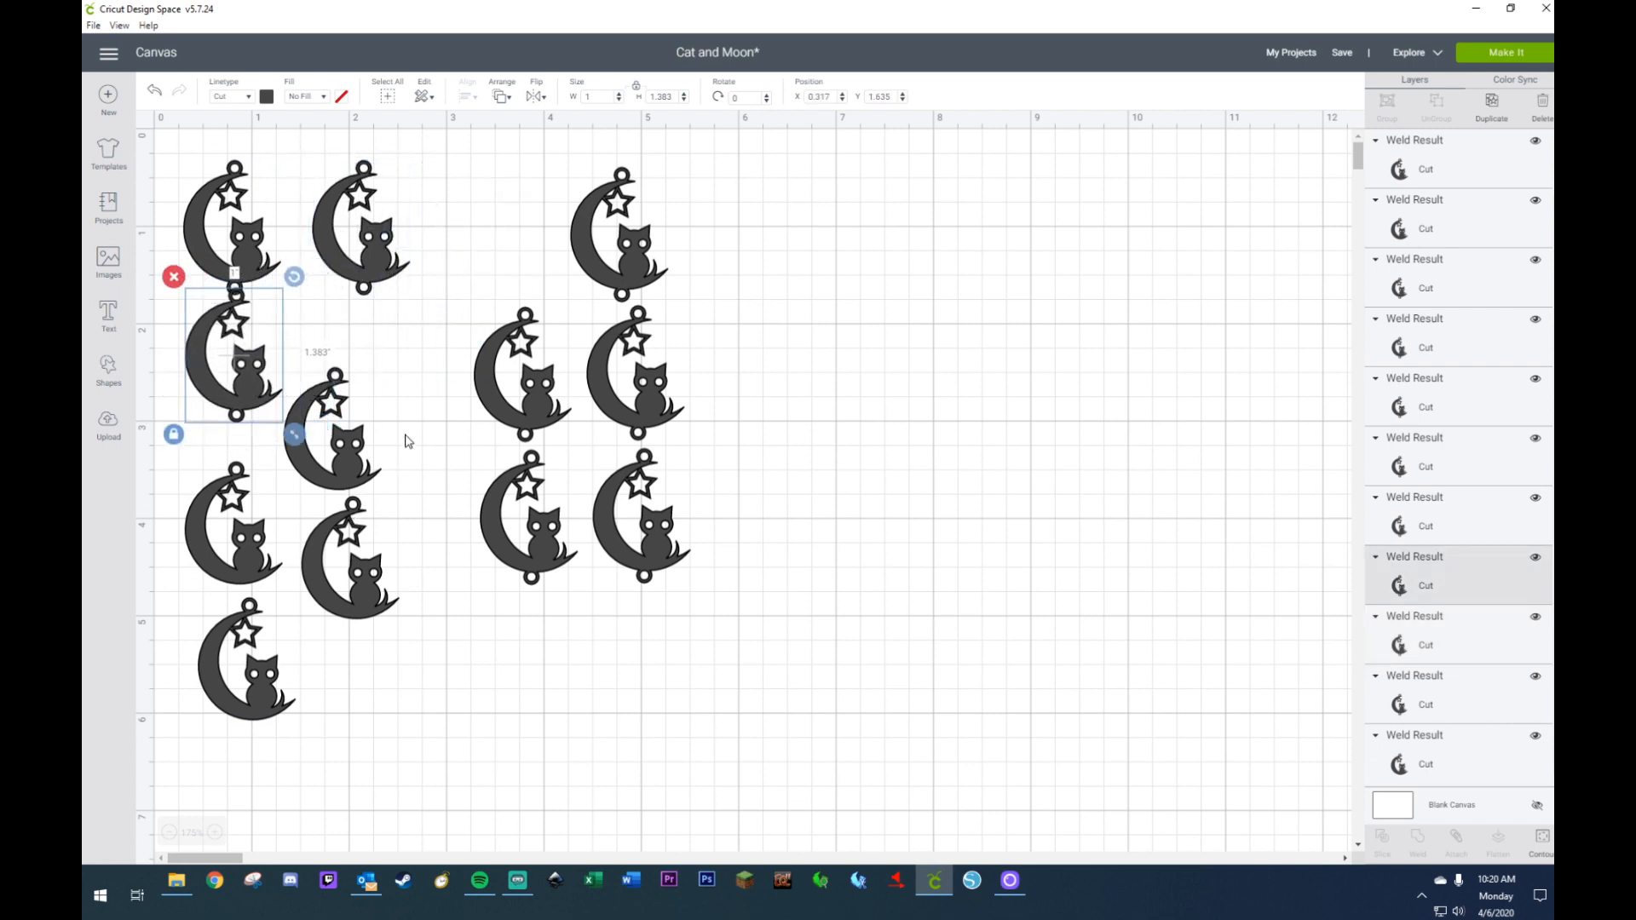
{"action": "left_click_drag", "start_coordinate": [404, 428], "coordinate": [202, 743]}
{"action": "left_click_drag", "start_coordinate": [247, 673], "coordinate": [879, 546]}
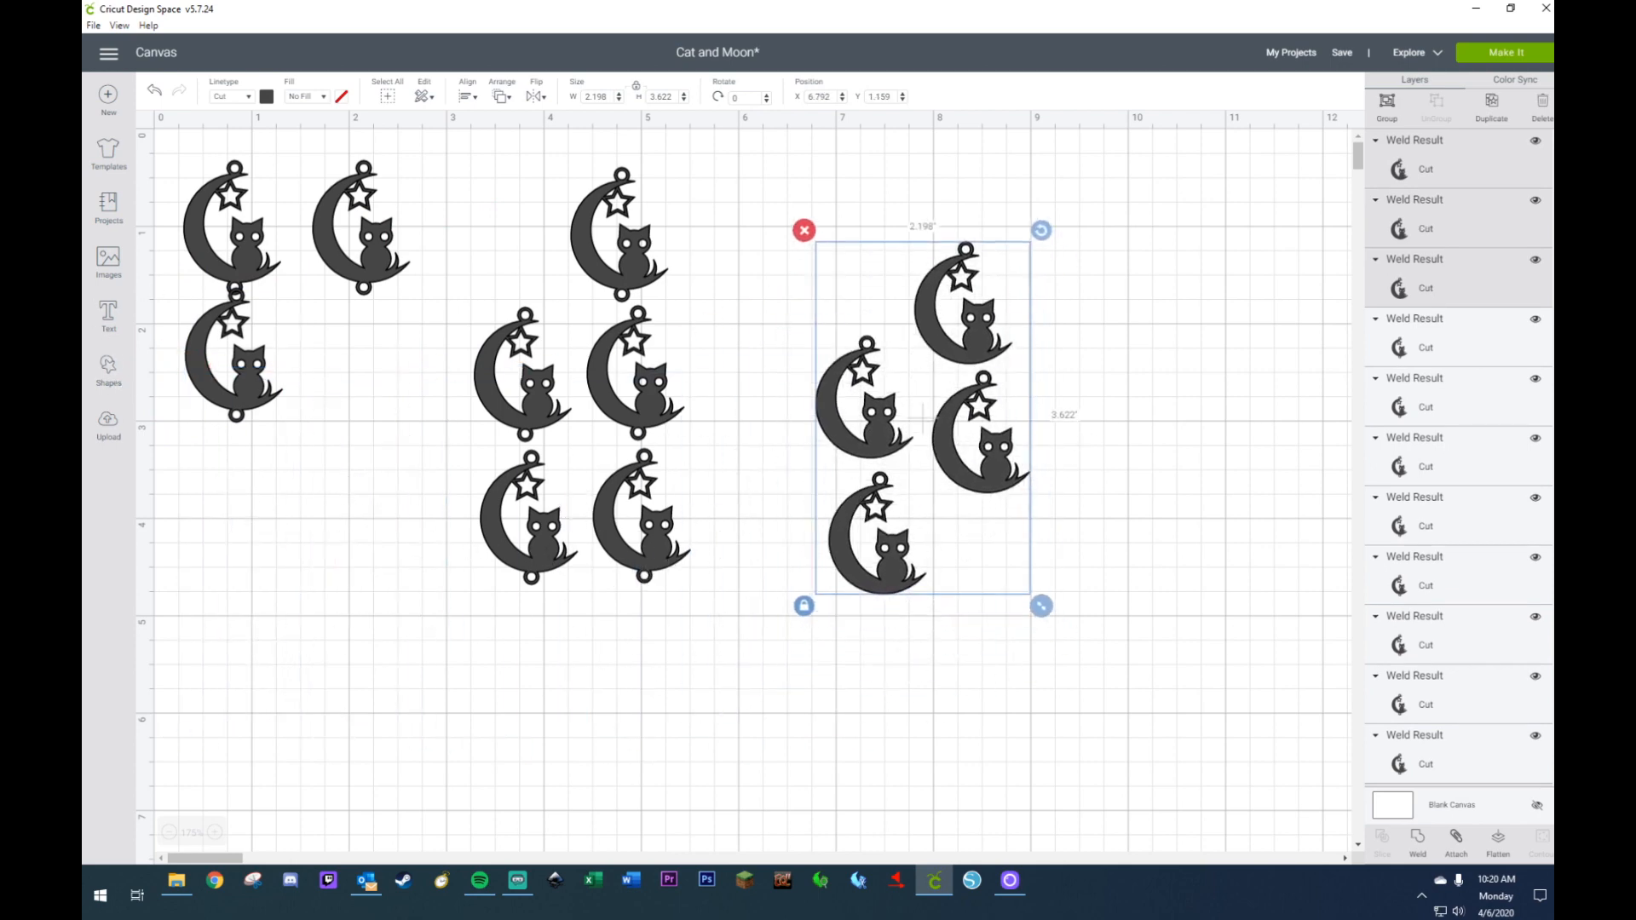
- Add a square shape to the canvas and set its material color to white
{"action": "left_click", "coordinate": [170, 833]}
{"action": "left_click", "coordinate": [169, 834]}
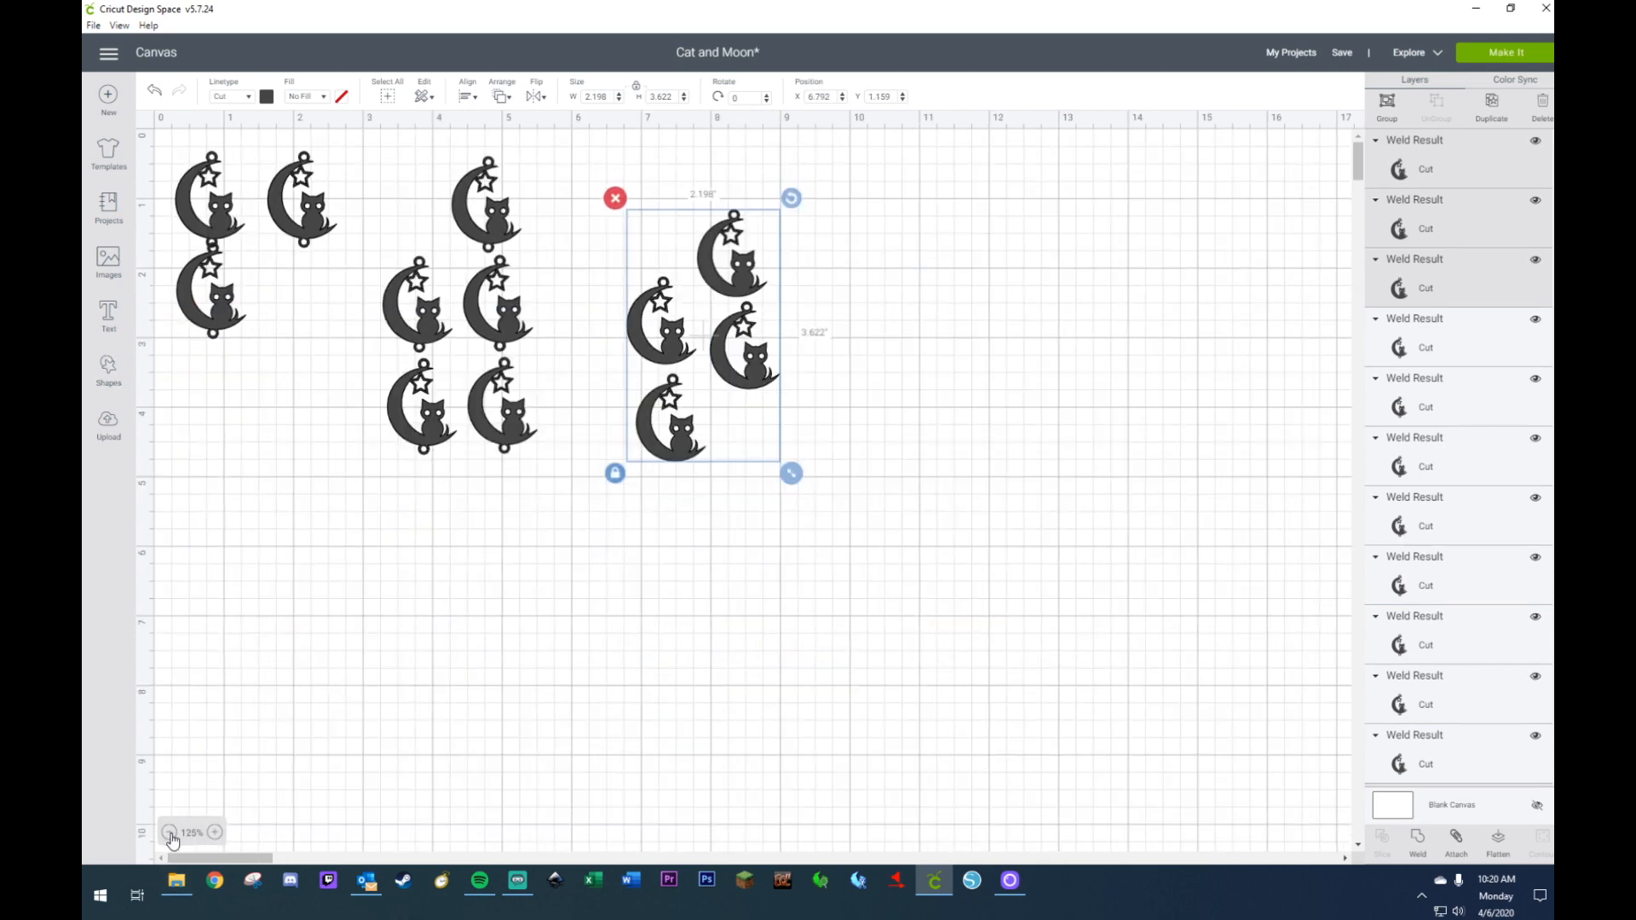
{"action": "left_click", "coordinate": [366, 652]}
{"action": "left_click", "coordinate": [108, 364]}
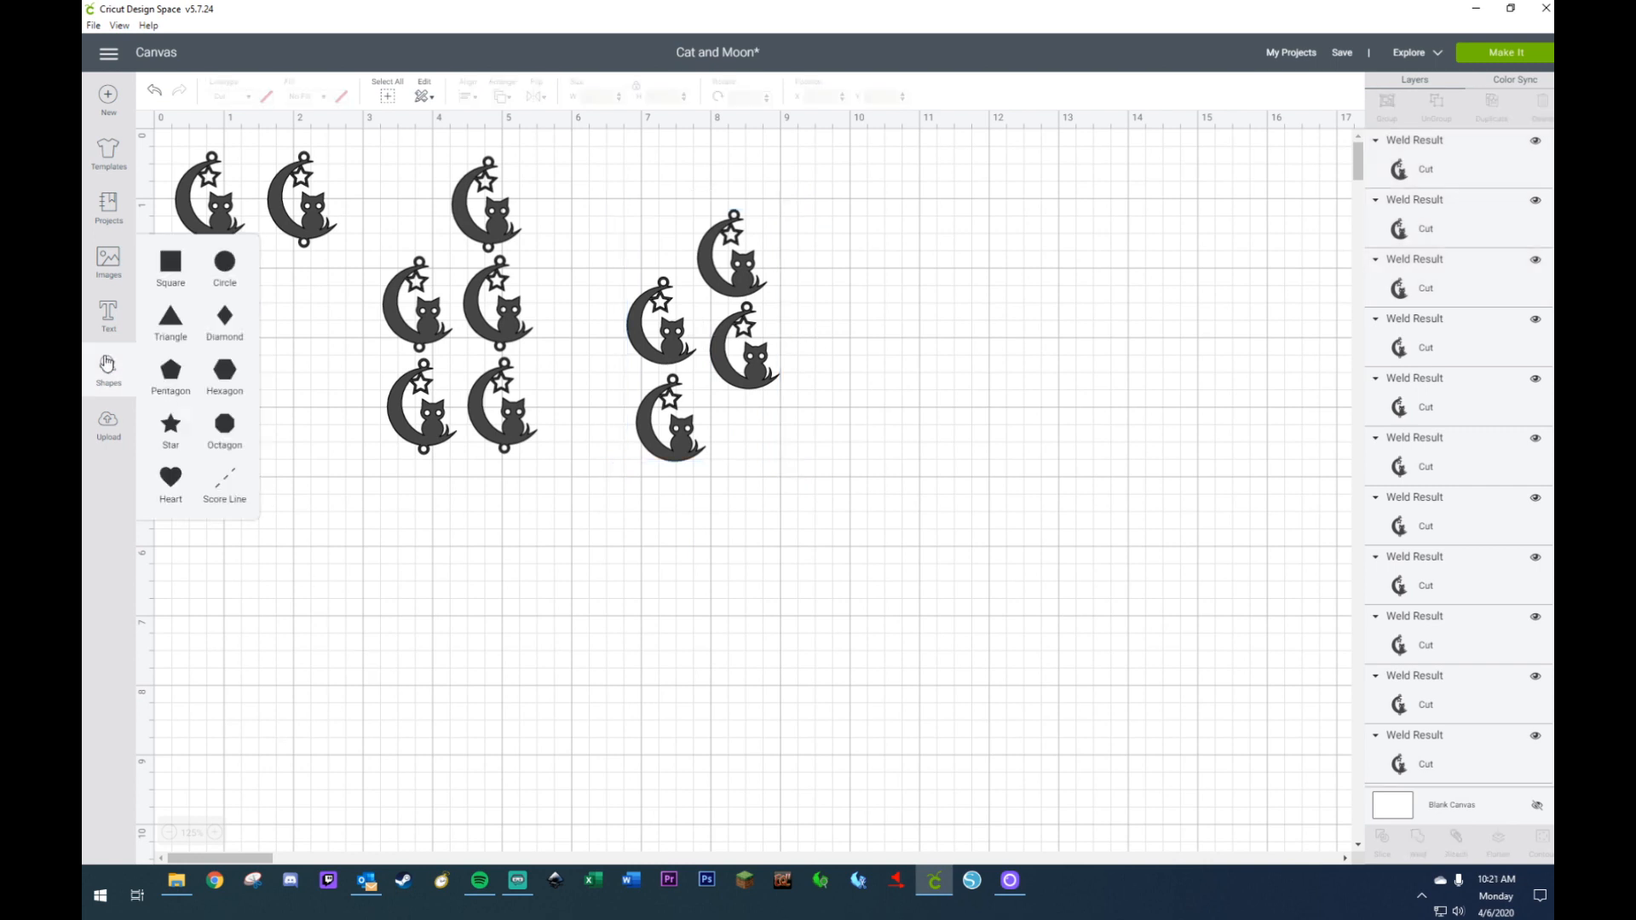
{"action": "left_click", "coordinate": [170, 264]}
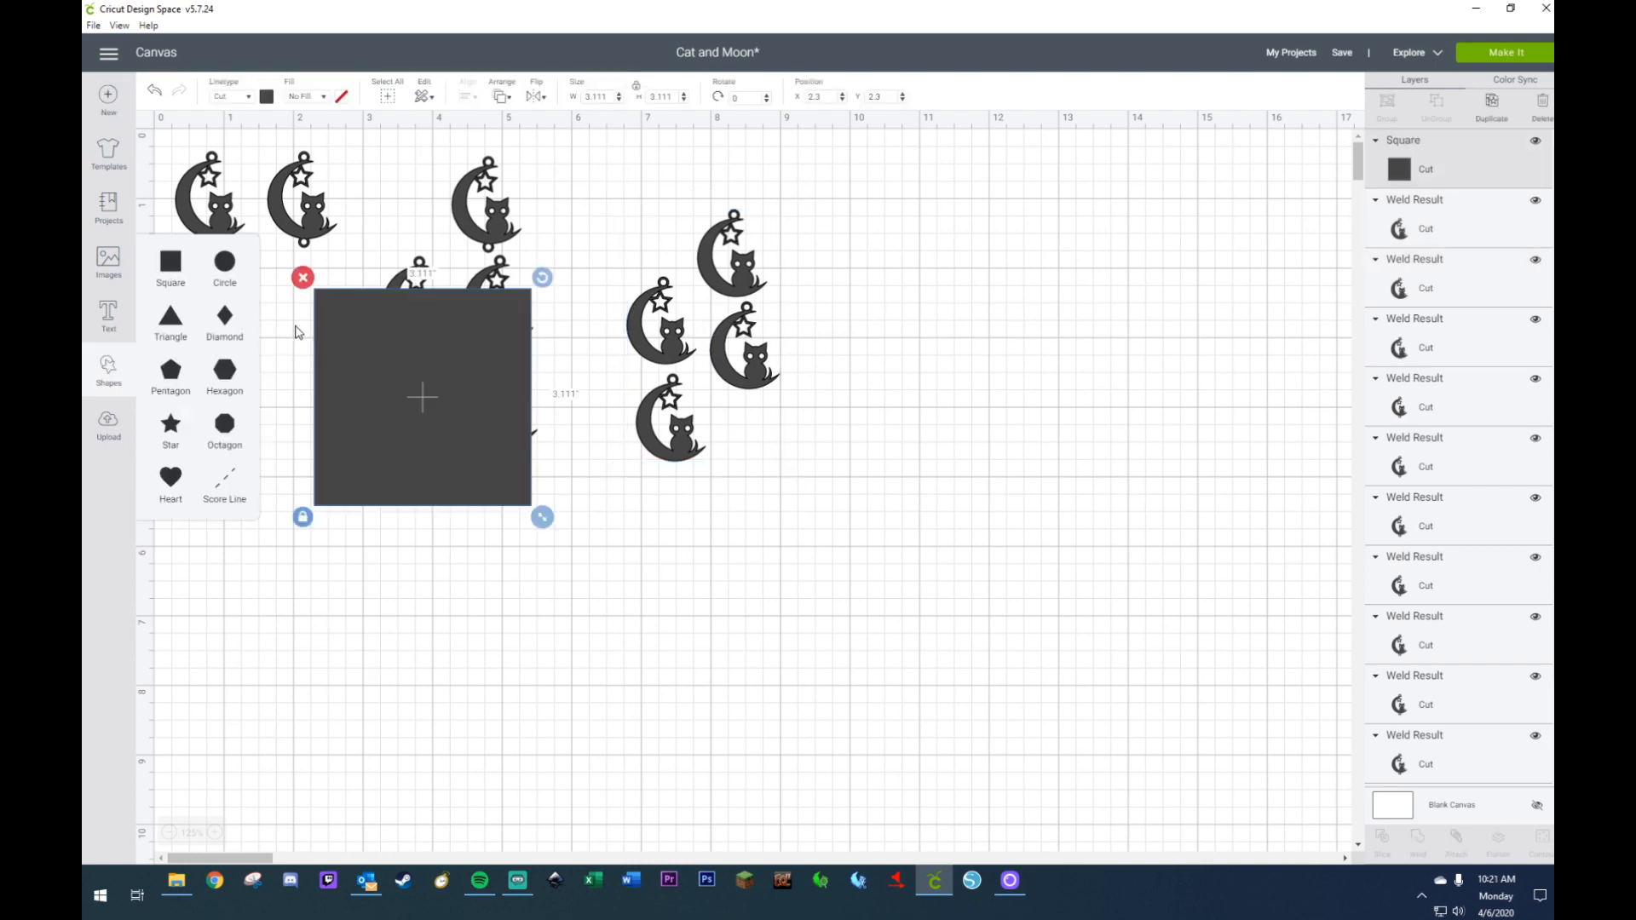
{"action": "left_click", "coordinate": [372, 336]}
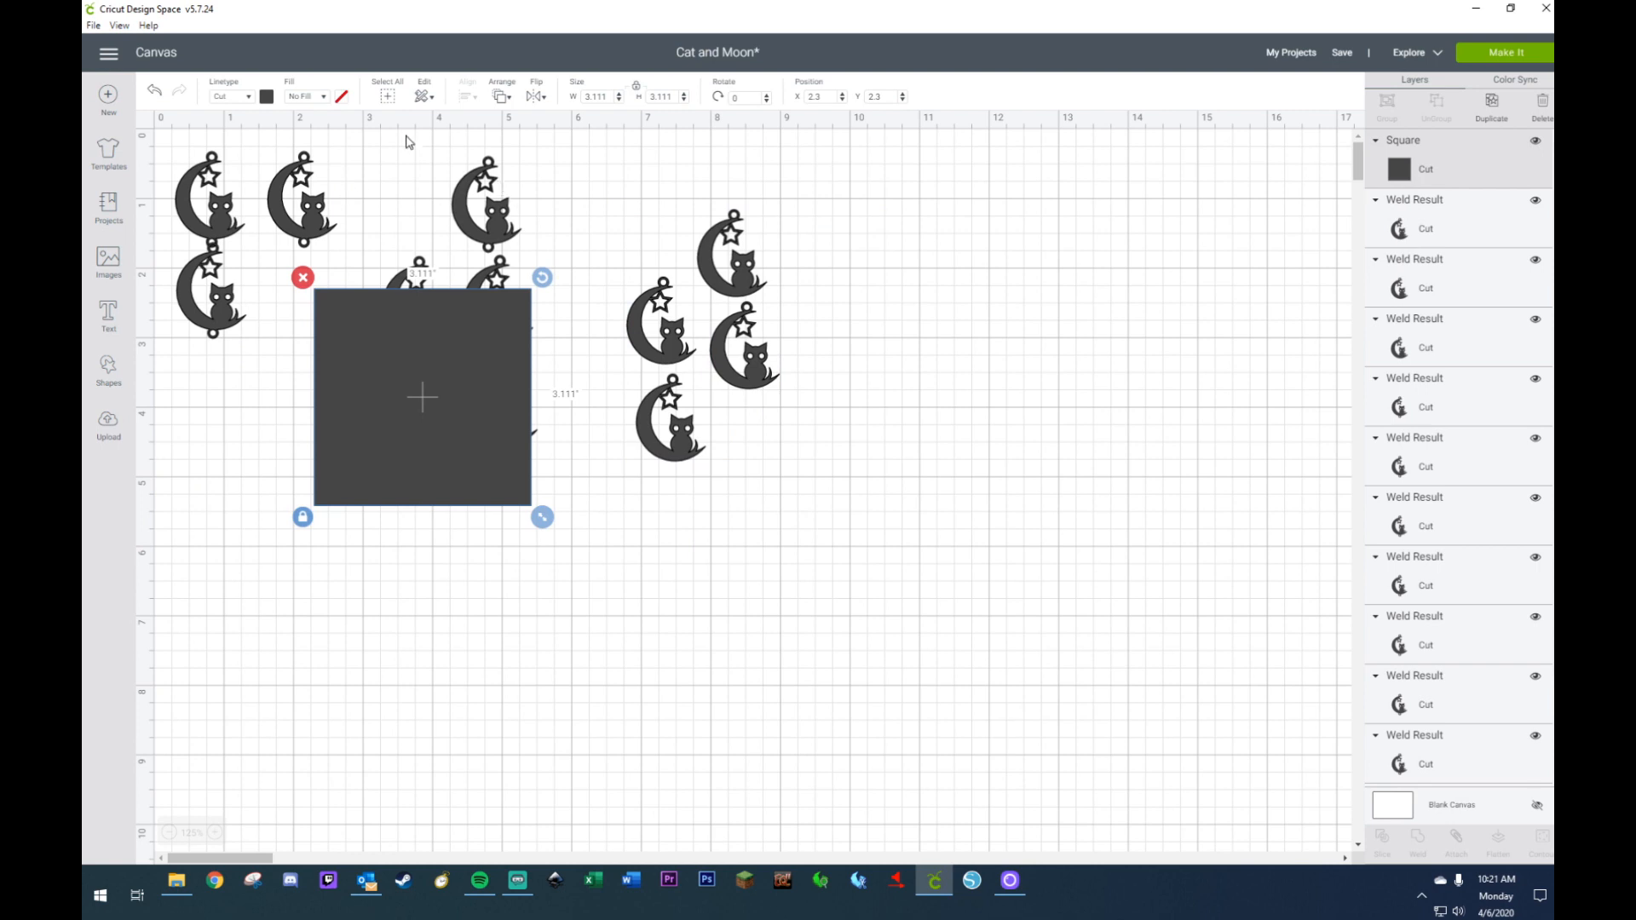
{"action": "left_click", "coordinate": [267, 96]}
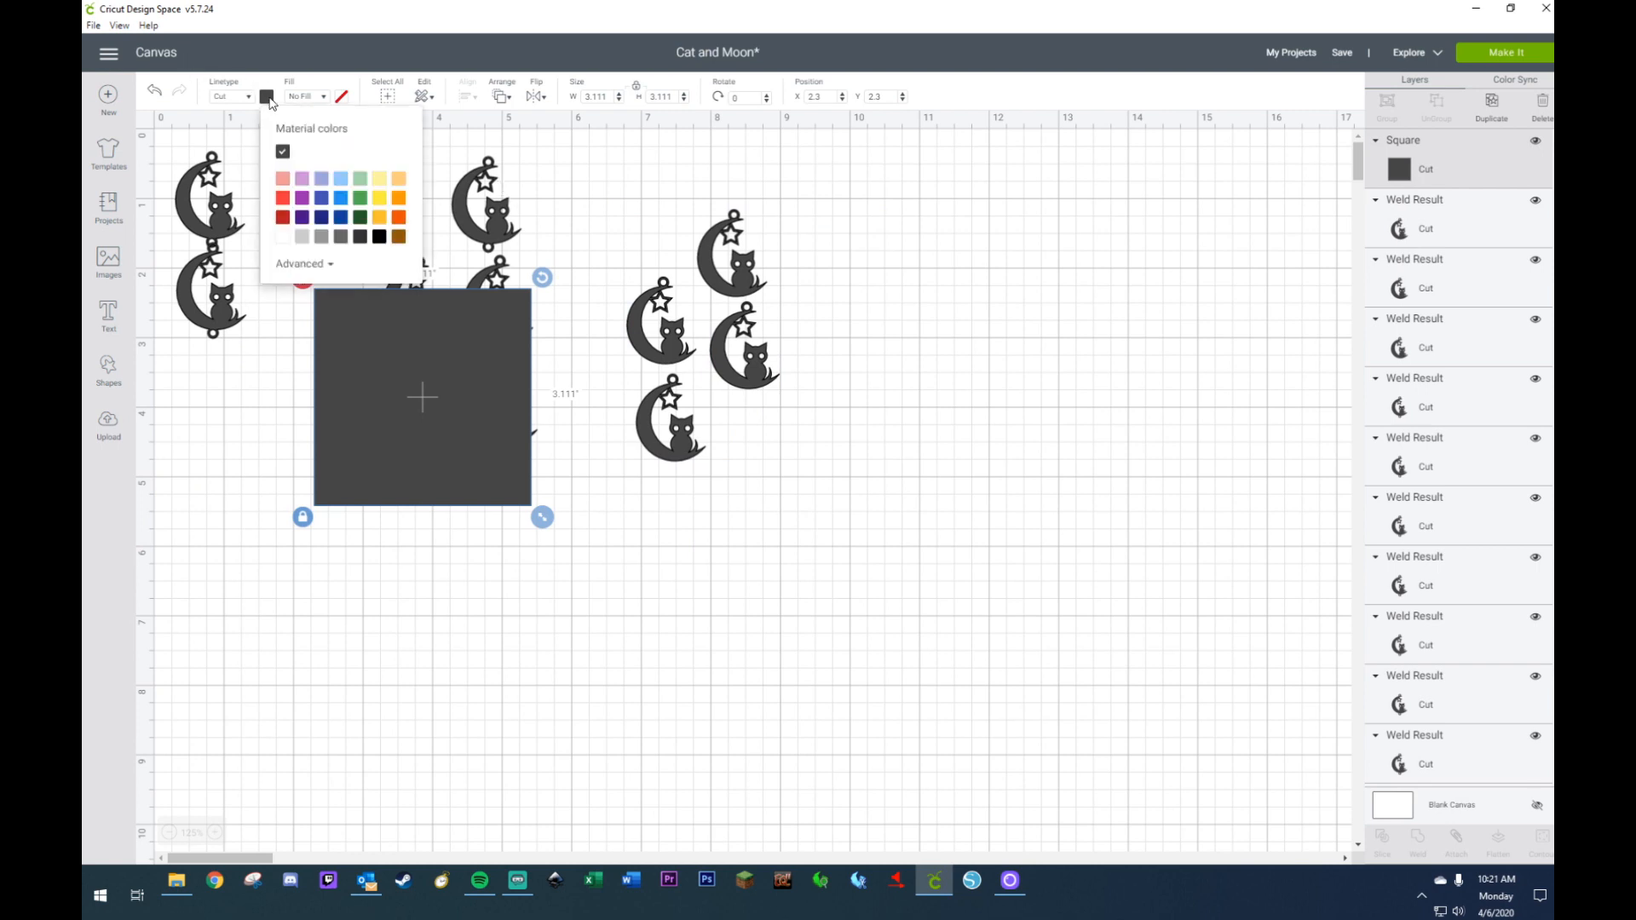
{"action": "left_click", "coordinate": [282, 238]}
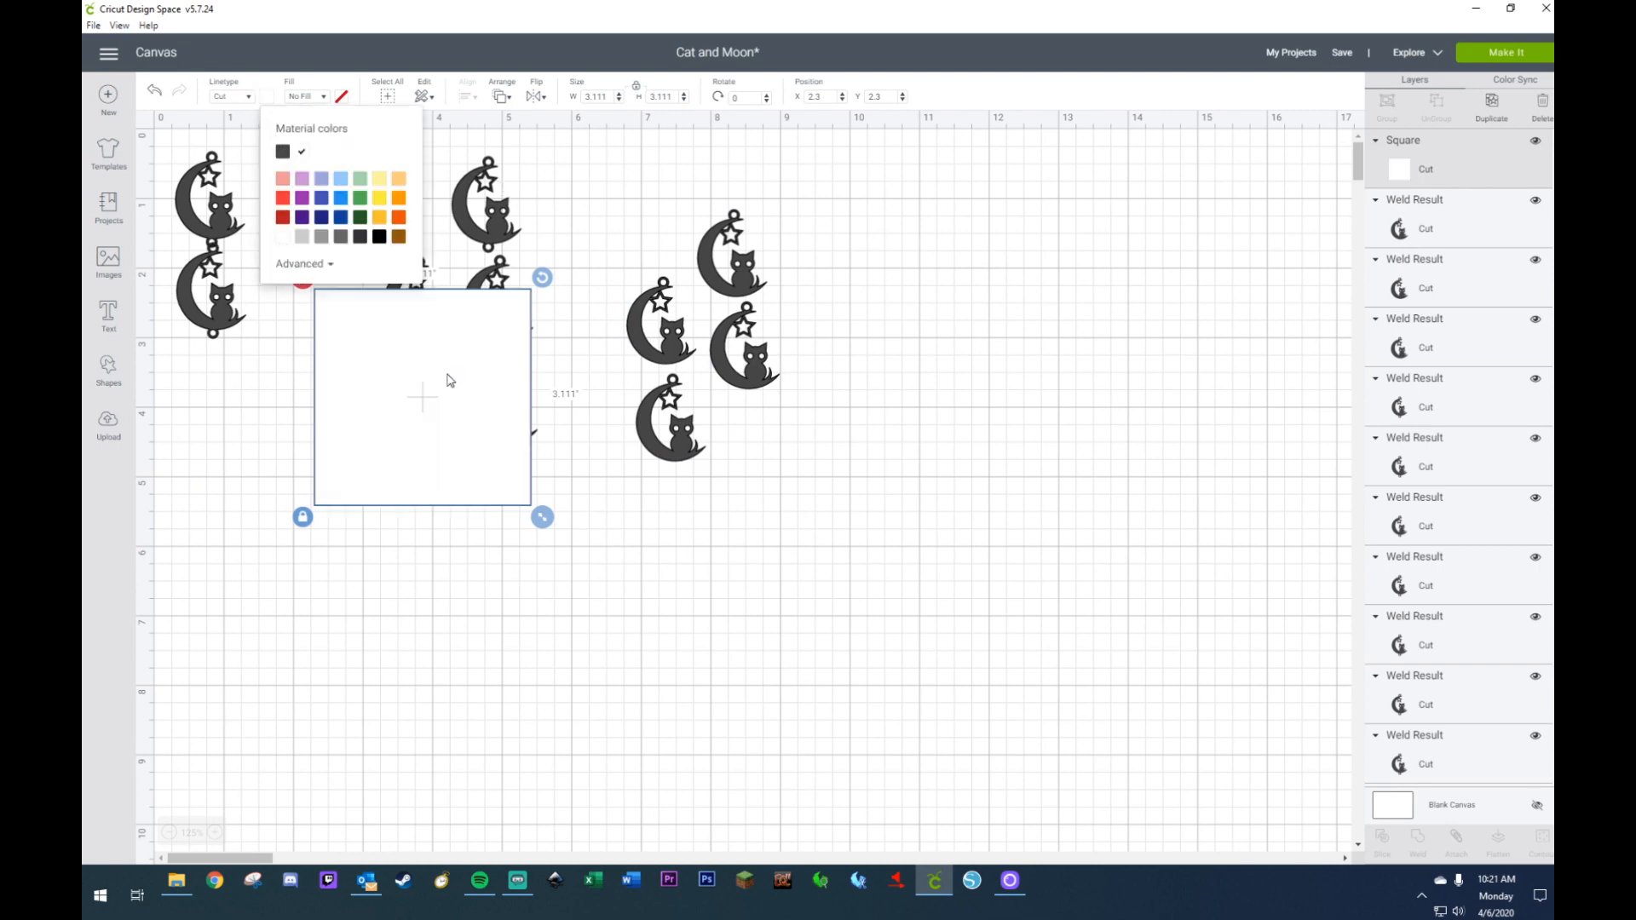
- Unlock the square's proportions and set its size to 8.5 in wide by 11 in high
{"action": "left_click", "coordinate": [636, 89]}
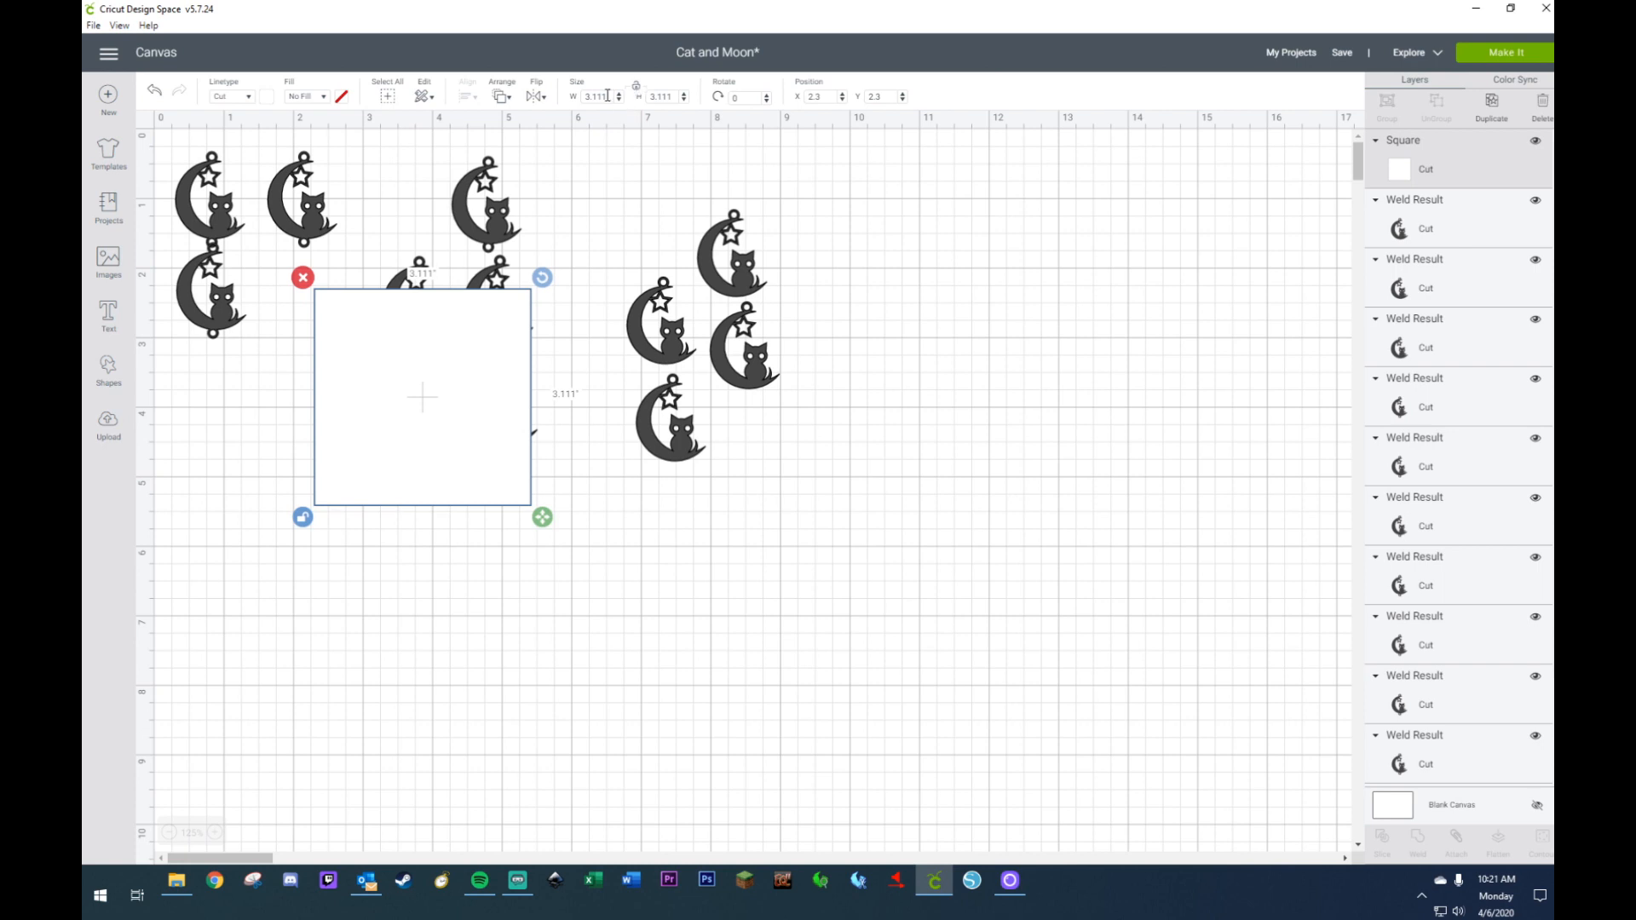
{"action": "left_click", "coordinate": [608, 96]}
{"action": "left_click", "coordinate": [671, 96]}
{"action": "type", "text": "11"}
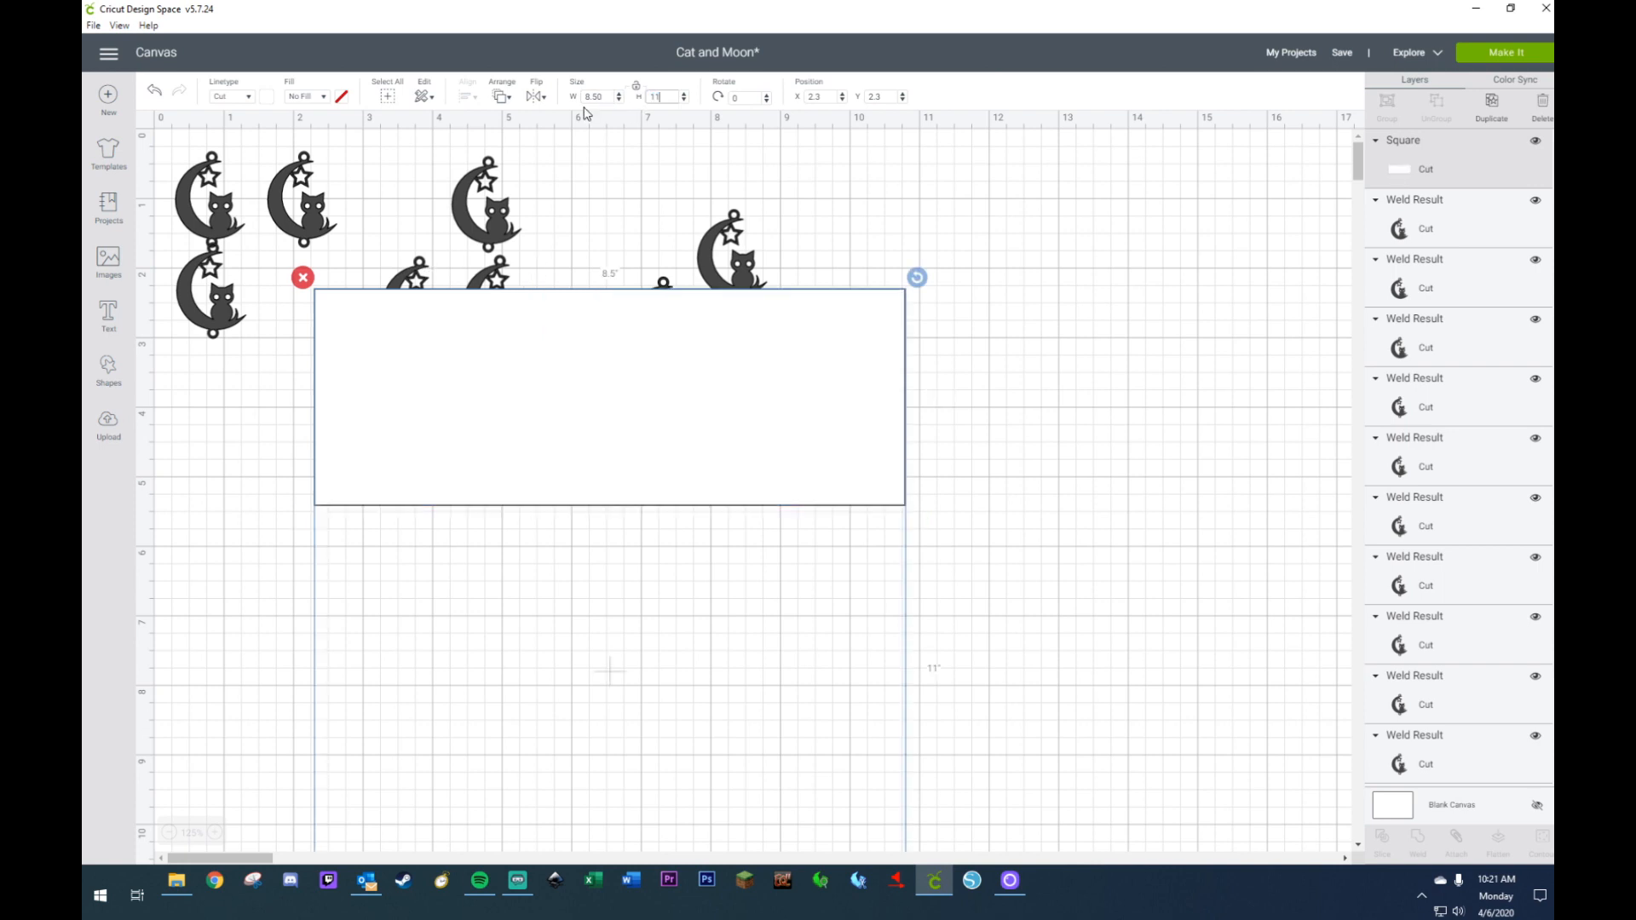
- Send the white rectangle to the back and move it to the canvas's upper-left corner, behind the charms
{"action": "right_click", "coordinate": [672, 424]}
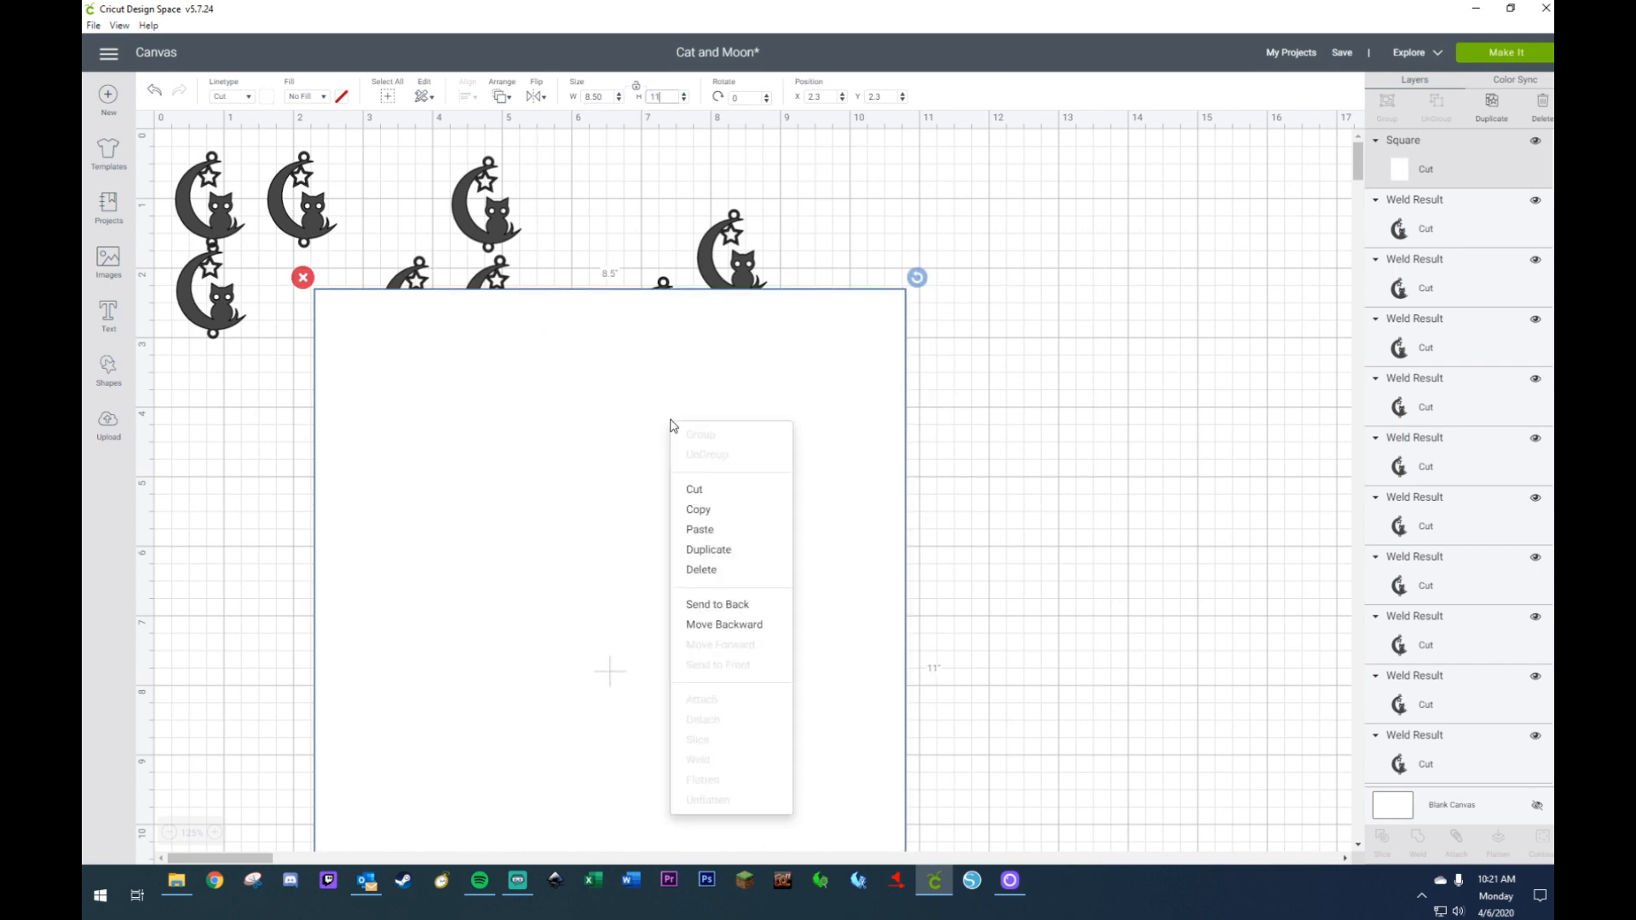
{"action": "left_click", "coordinate": [720, 605]}
{"action": "left_click_drag", "start_coordinate": [701, 751], "coordinate": [562, 596]}
{"action": "left_click", "coordinate": [1054, 533]}
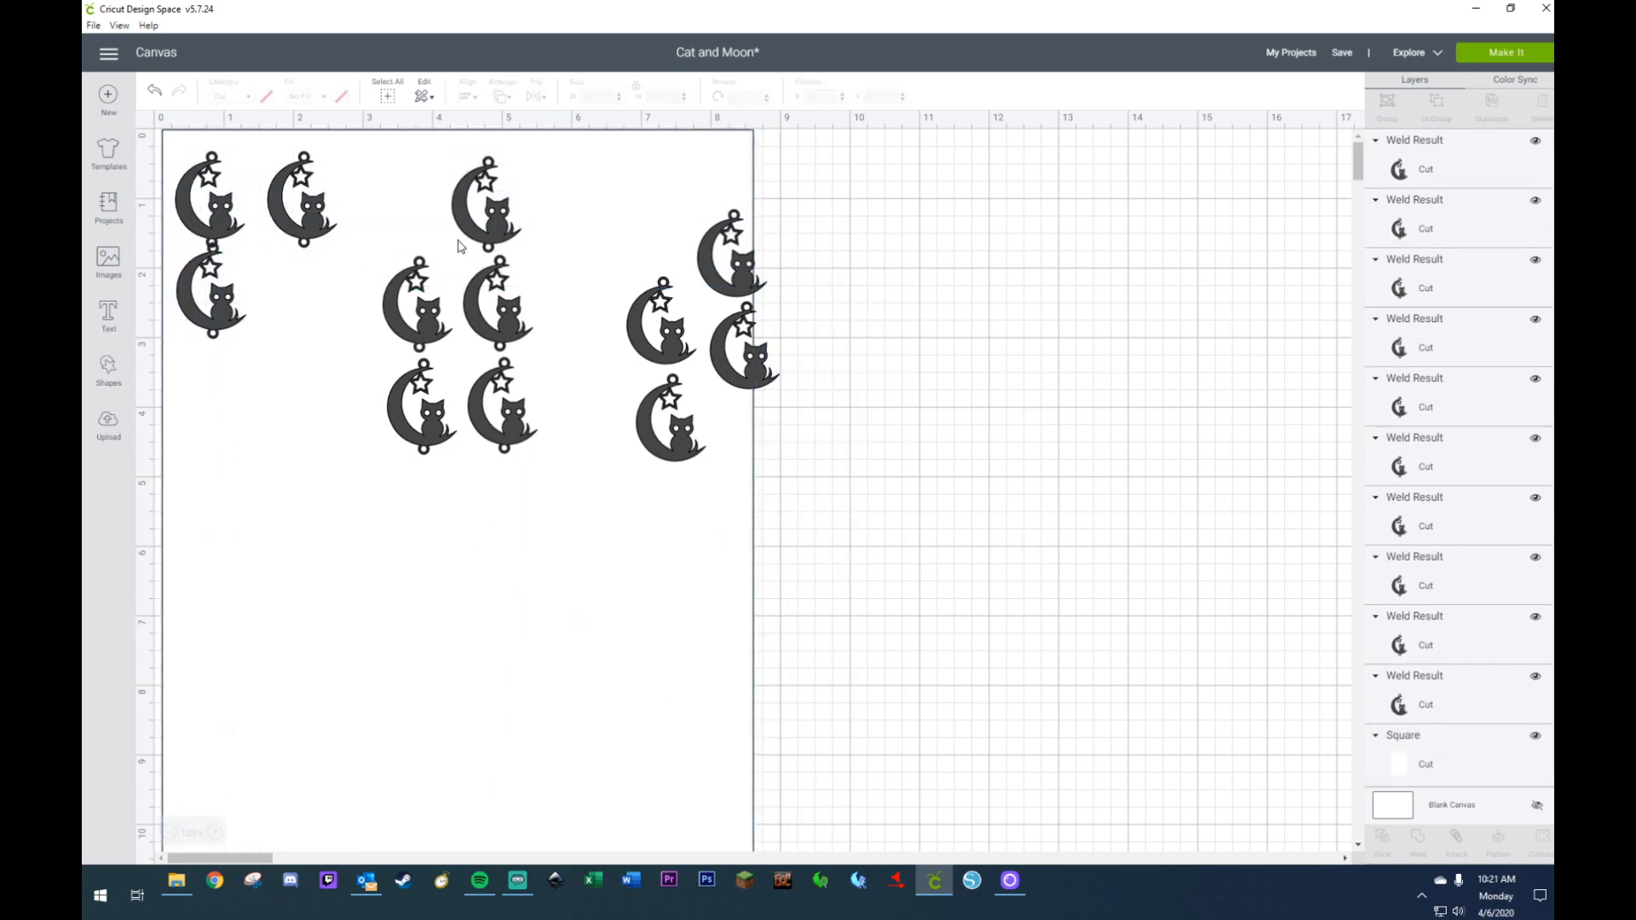
- Line up five two-ring charms side by side in a row along the white sheet's upper edge
{"action": "left_click_drag", "start_coordinate": [235, 250], "coordinate": [310, 227]}
{"action": "left_click", "coordinate": [309, 235]}
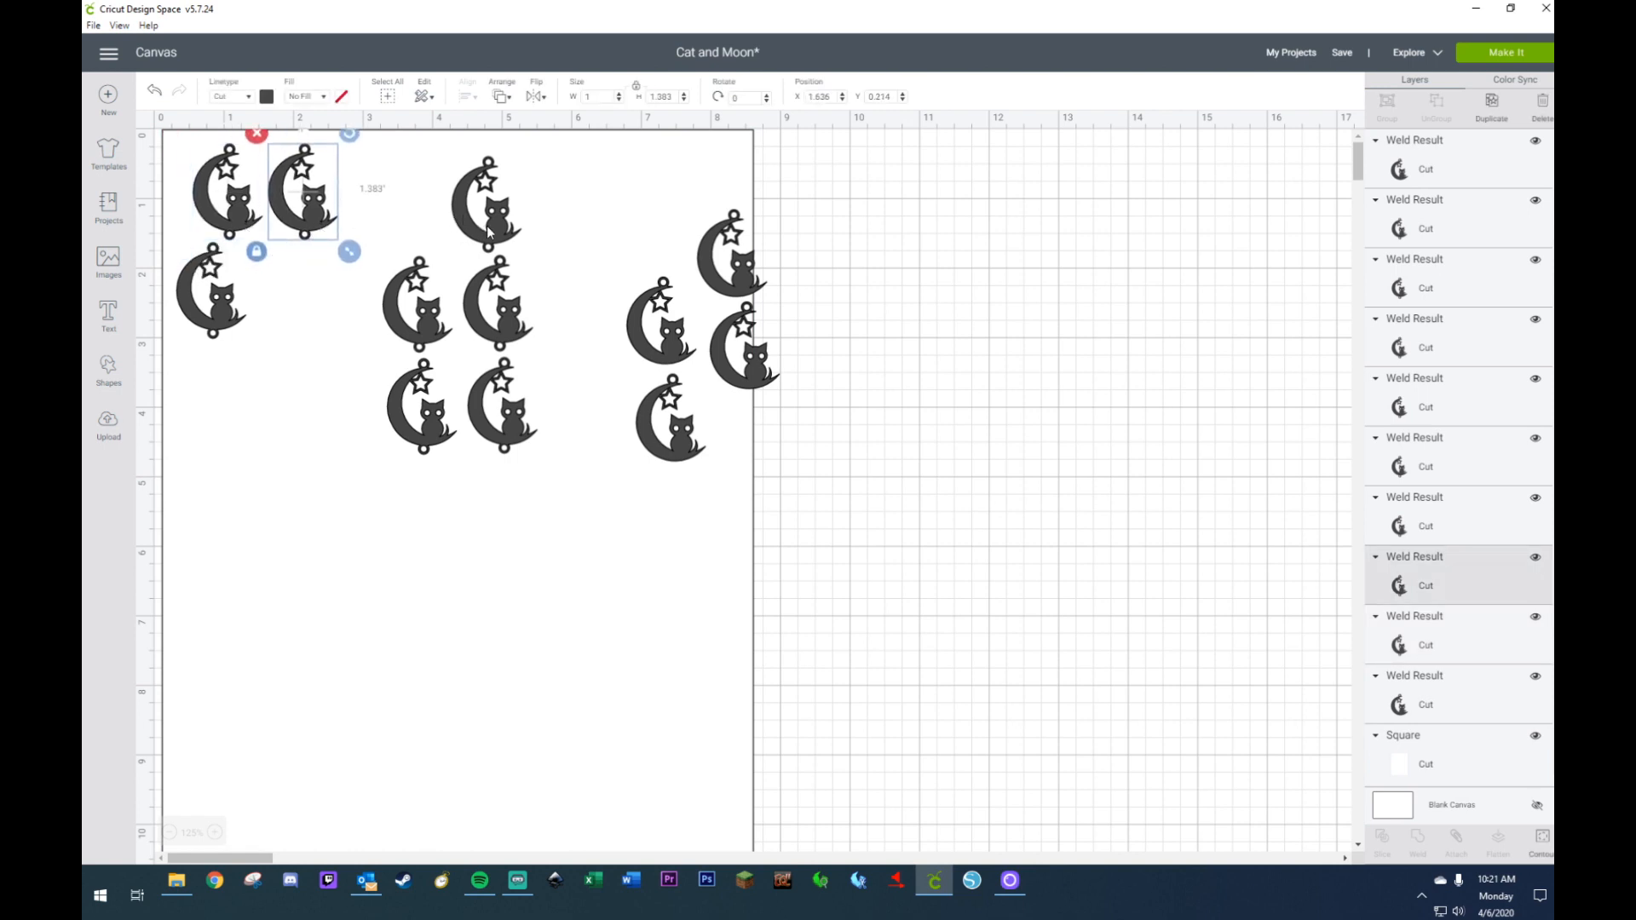
{"action": "left_click_drag", "start_coordinate": [489, 232], "coordinate": [380, 235]}
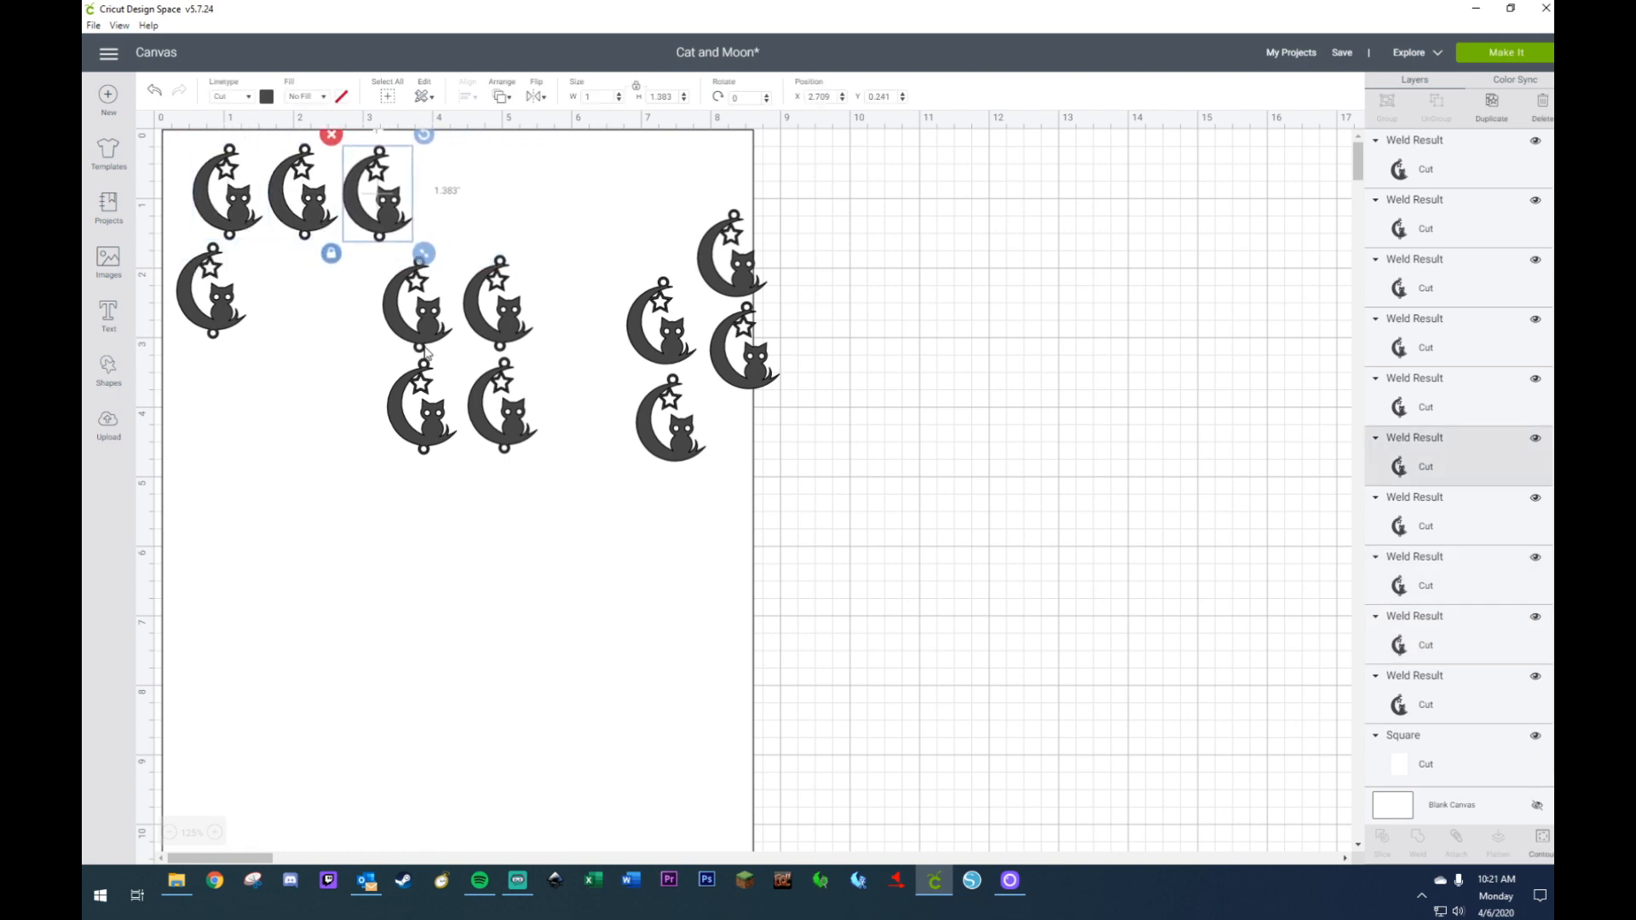
{"action": "left_click_drag", "start_coordinate": [426, 352], "coordinate": [460, 228]}
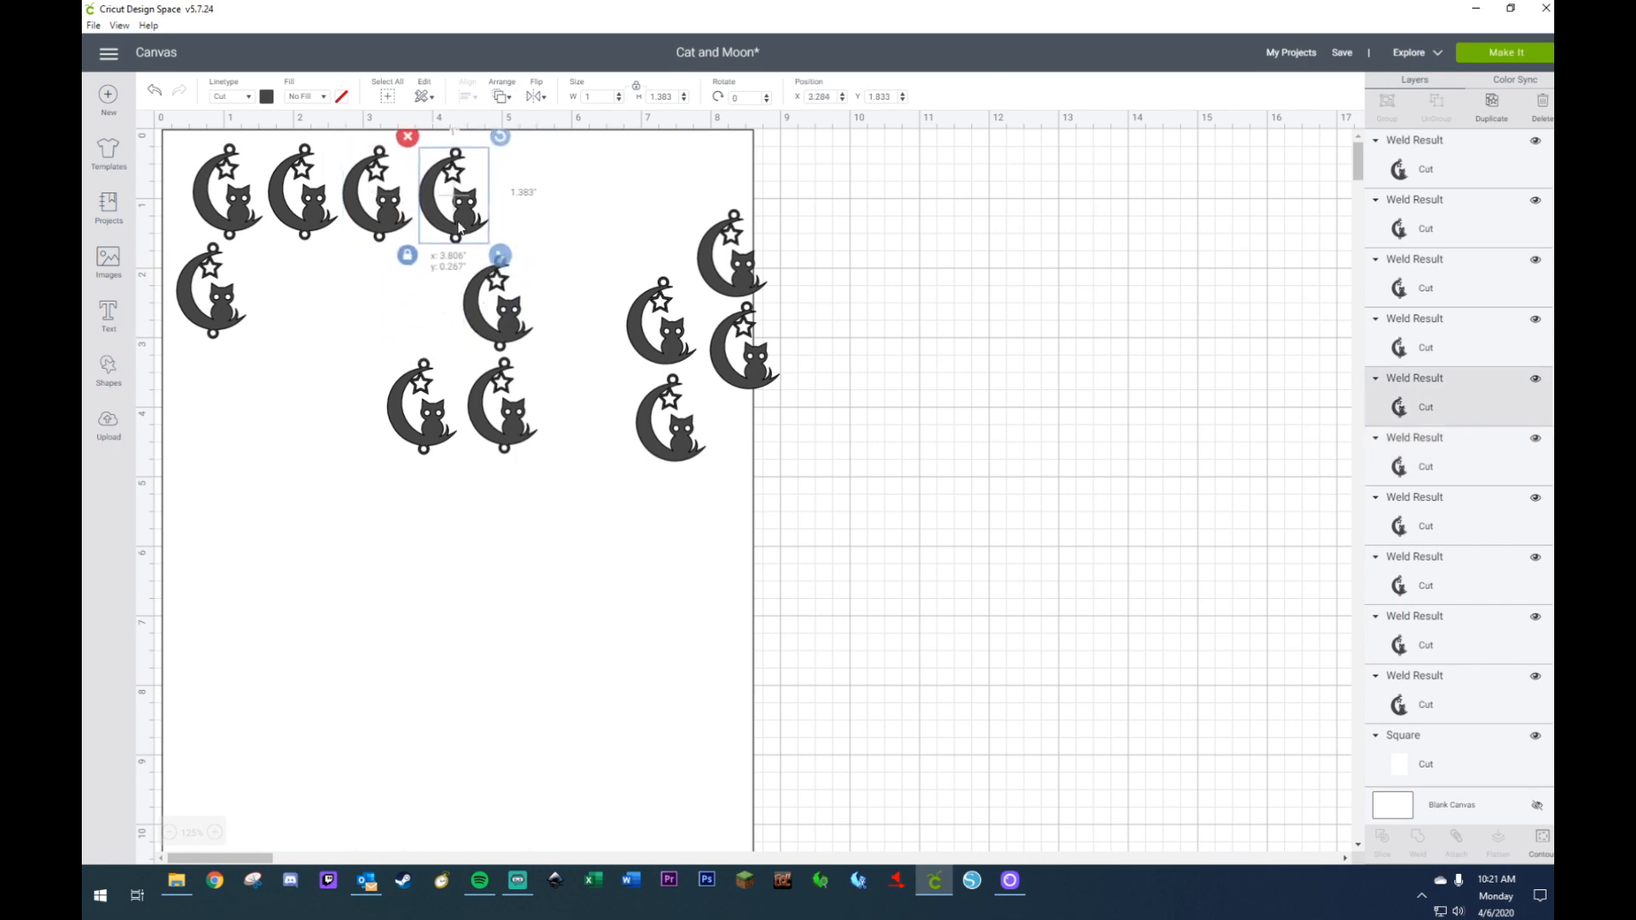
{"action": "left_click_drag", "start_coordinate": [511, 324], "coordinate": [546, 213]}
- Move two single-ring charms lower on the sheet and line up the other charms in a second row beneath the first
{"action": "left_click_drag", "start_coordinate": [662, 347], "coordinate": [240, 518]}
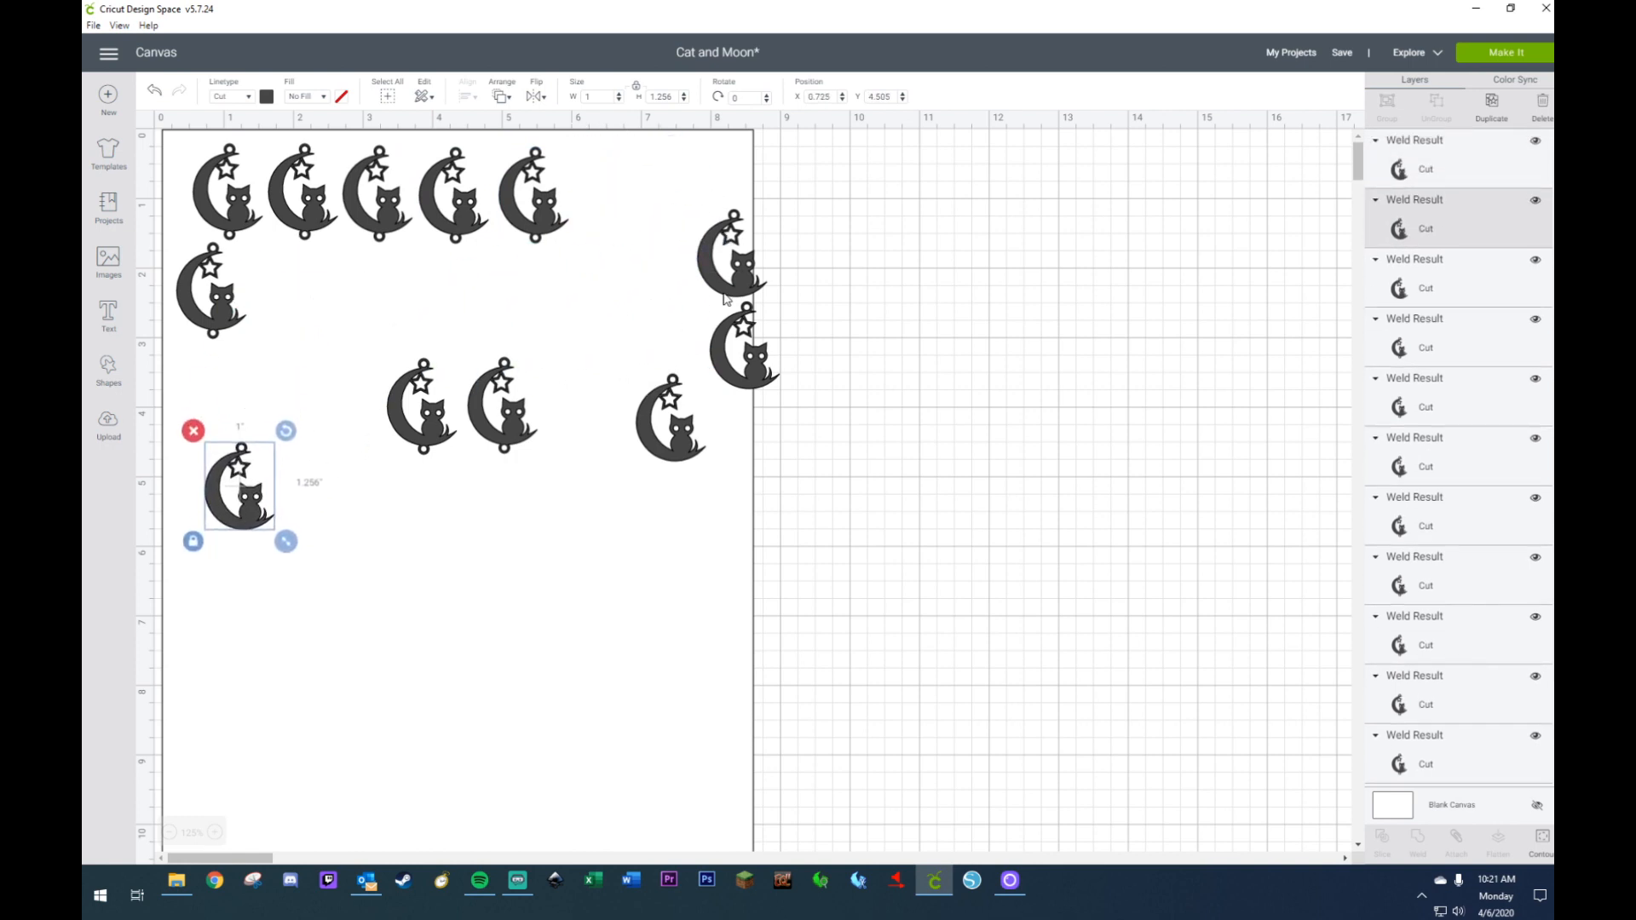
{"action": "left_click_drag", "start_coordinate": [731, 295], "coordinate": [325, 610]}
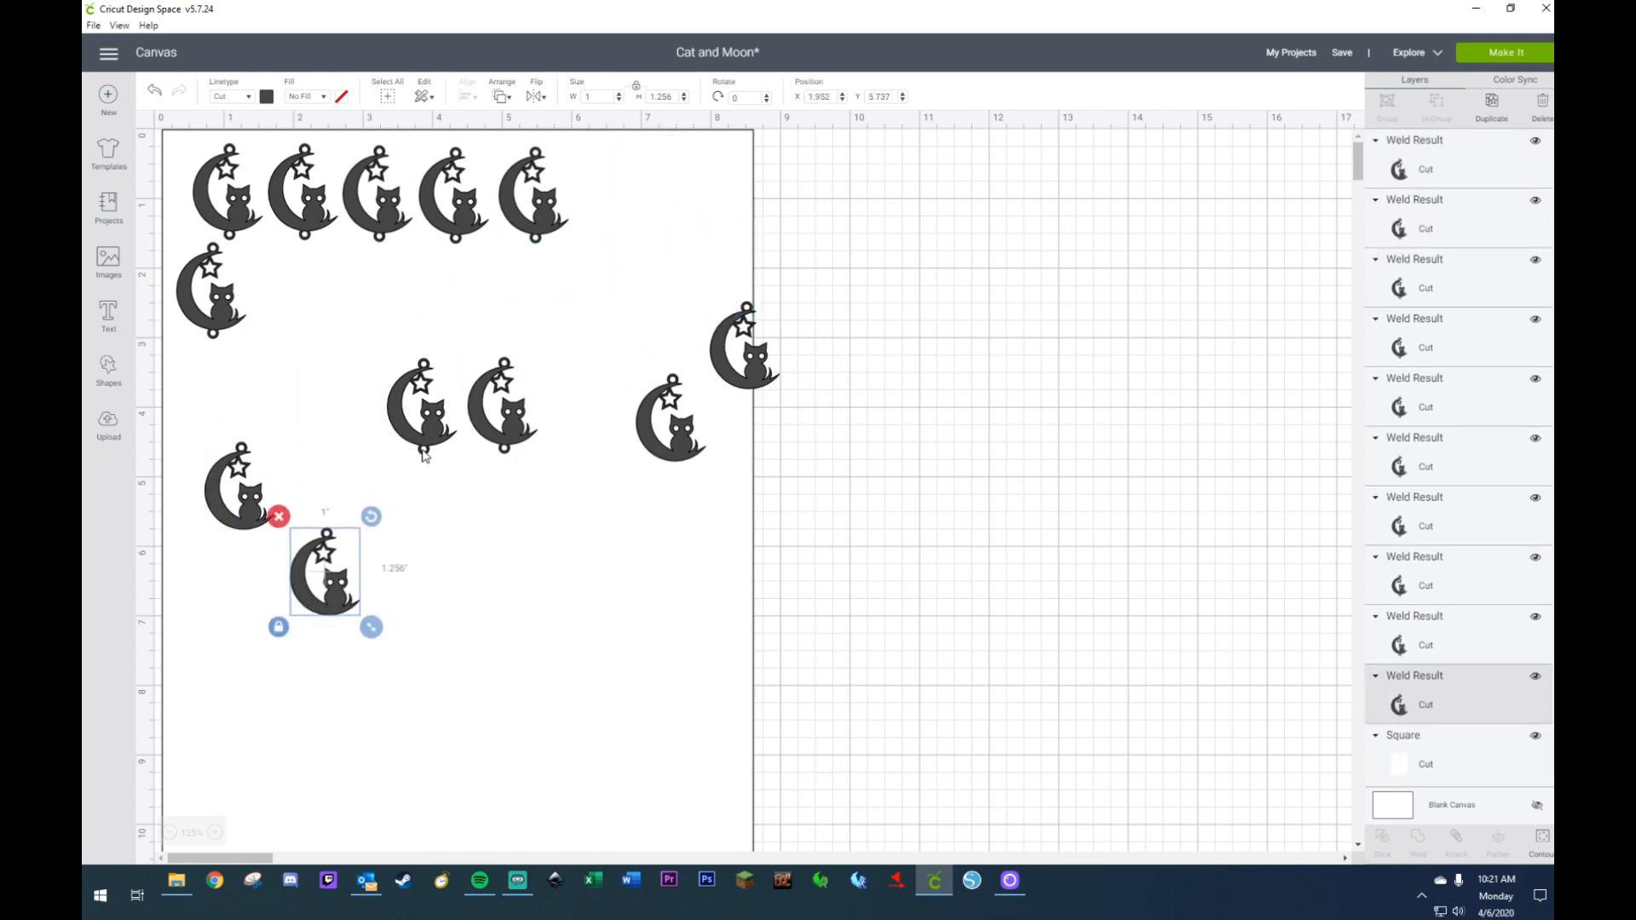
{"action": "left_click_drag", "start_coordinate": [408, 421], "coordinate": [285, 308]}
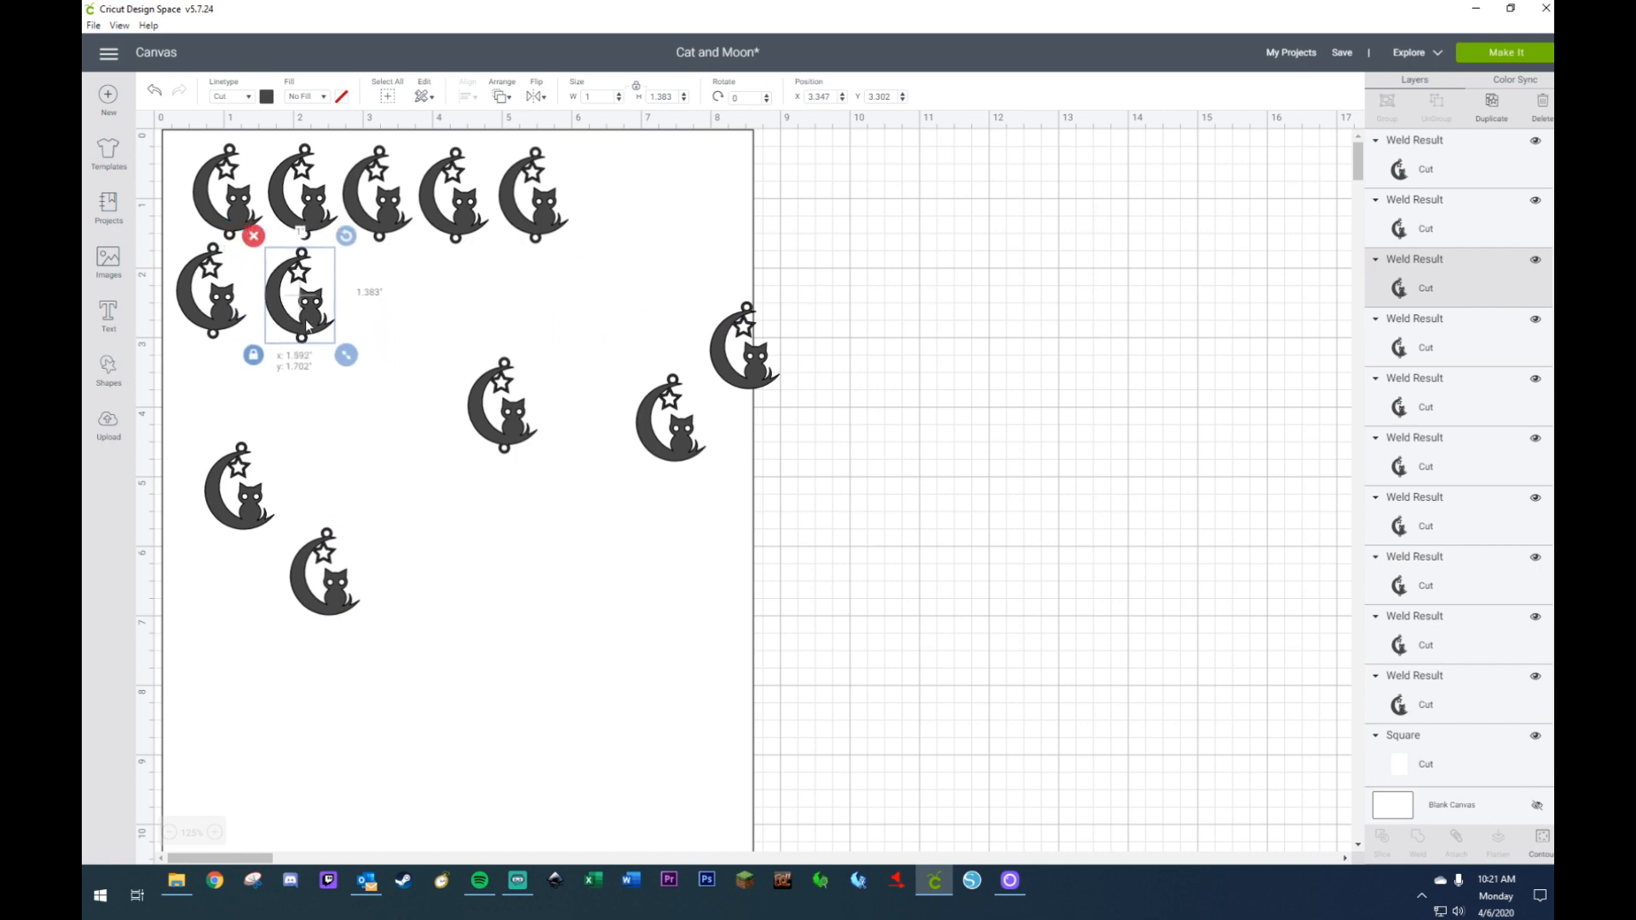
{"action": "left_click_drag", "start_coordinate": [509, 438], "coordinate": [397, 326]}
{"action": "left_click_drag", "start_coordinate": [668, 452], "coordinate": [469, 327]}
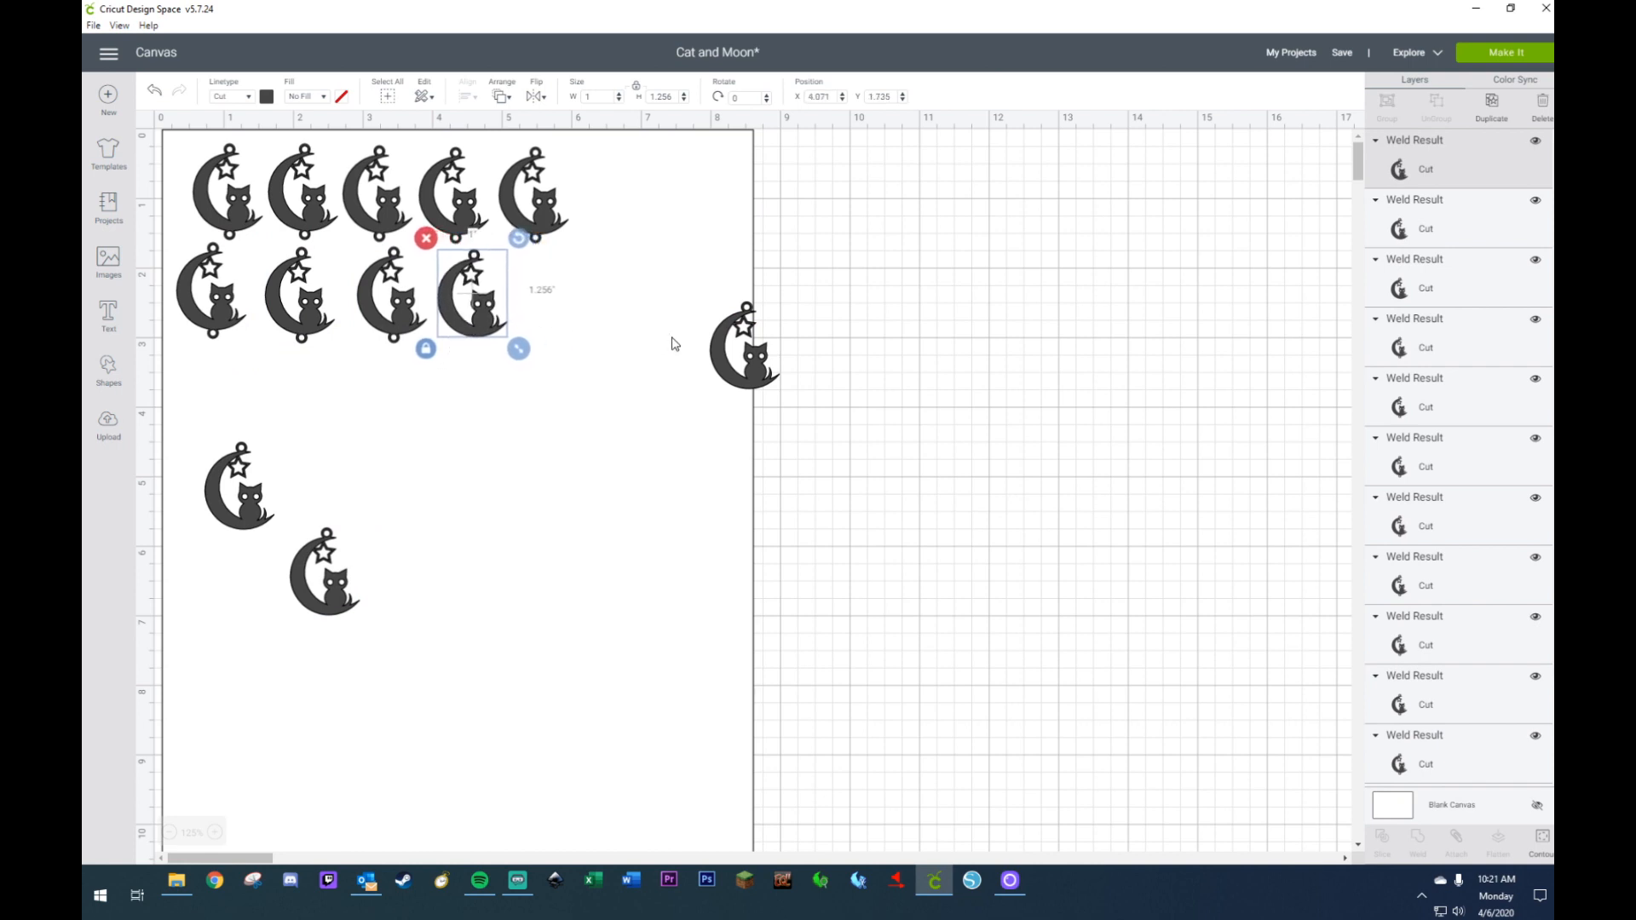
{"action": "left_click_drag", "start_coordinate": [755, 339], "coordinate": [575, 288]}
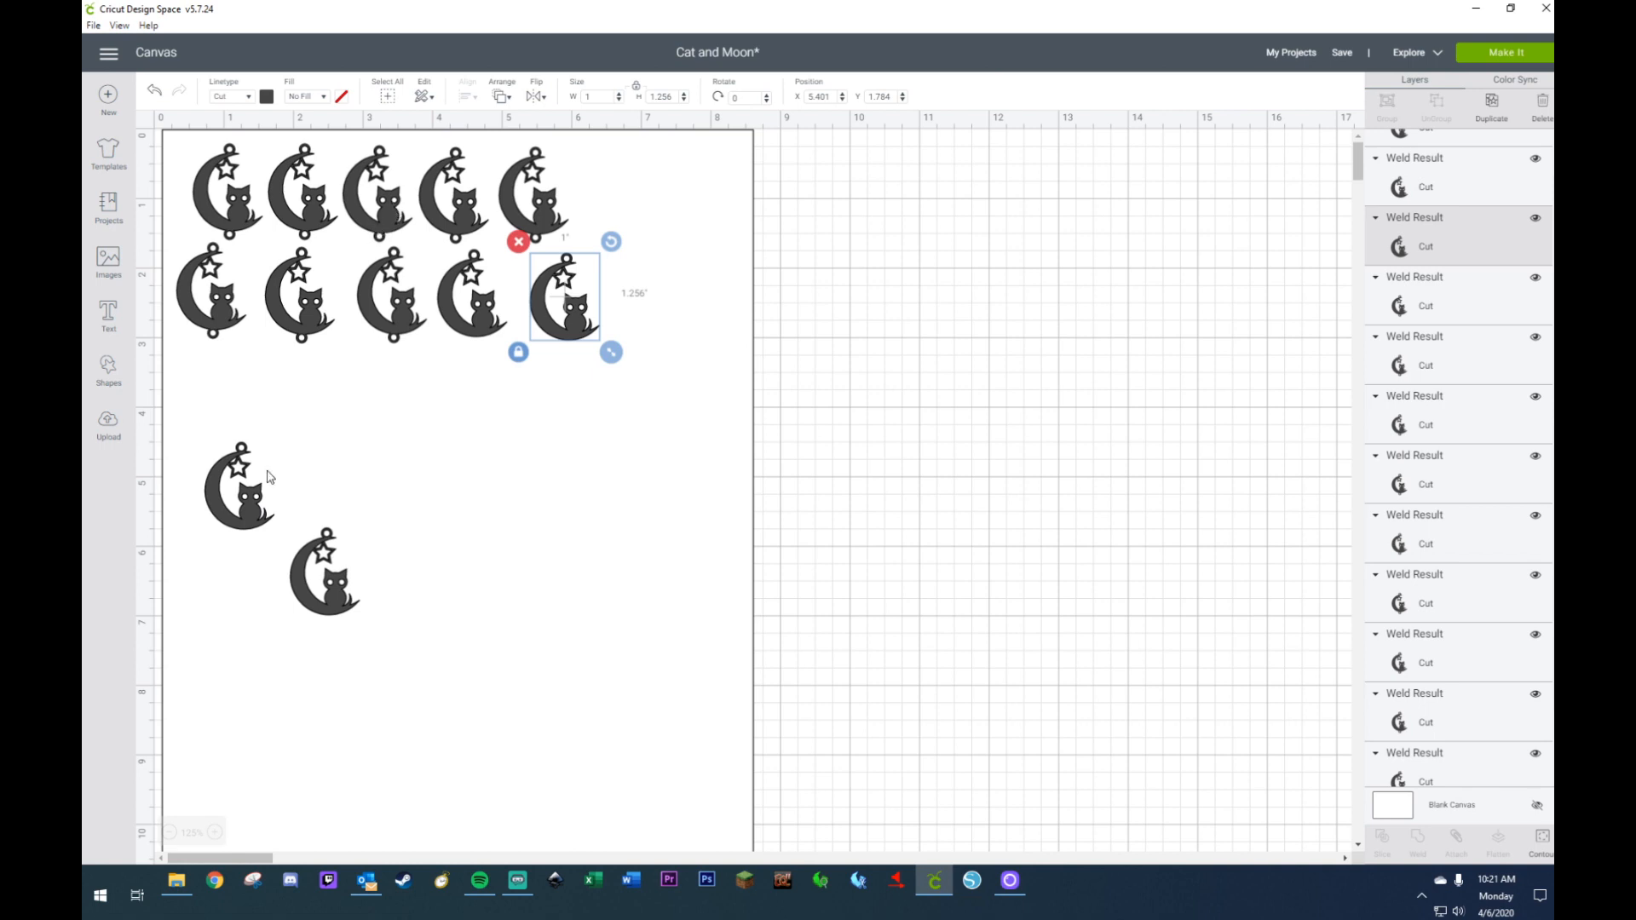
- Line up three single-ring charms in a separate row at about Y 3.7, below the second row
{"action": "left_click_drag", "start_coordinate": [238, 525], "coordinate": [224, 472]}
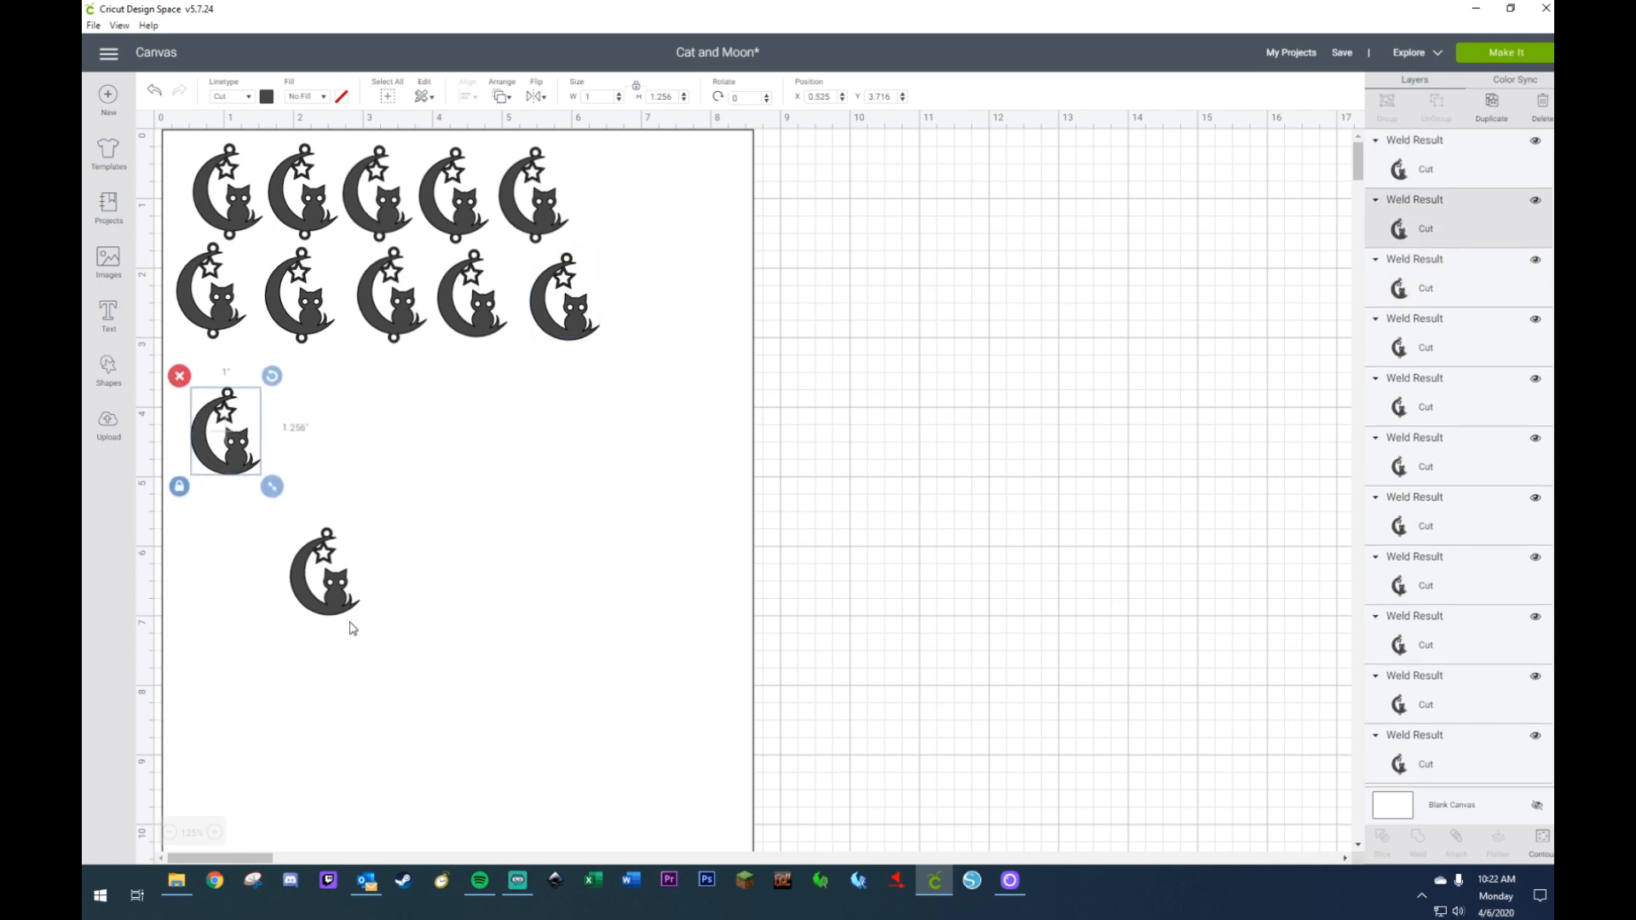
{"action": "left_click_drag", "start_coordinate": [475, 318], "coordinate": [312, 454]}
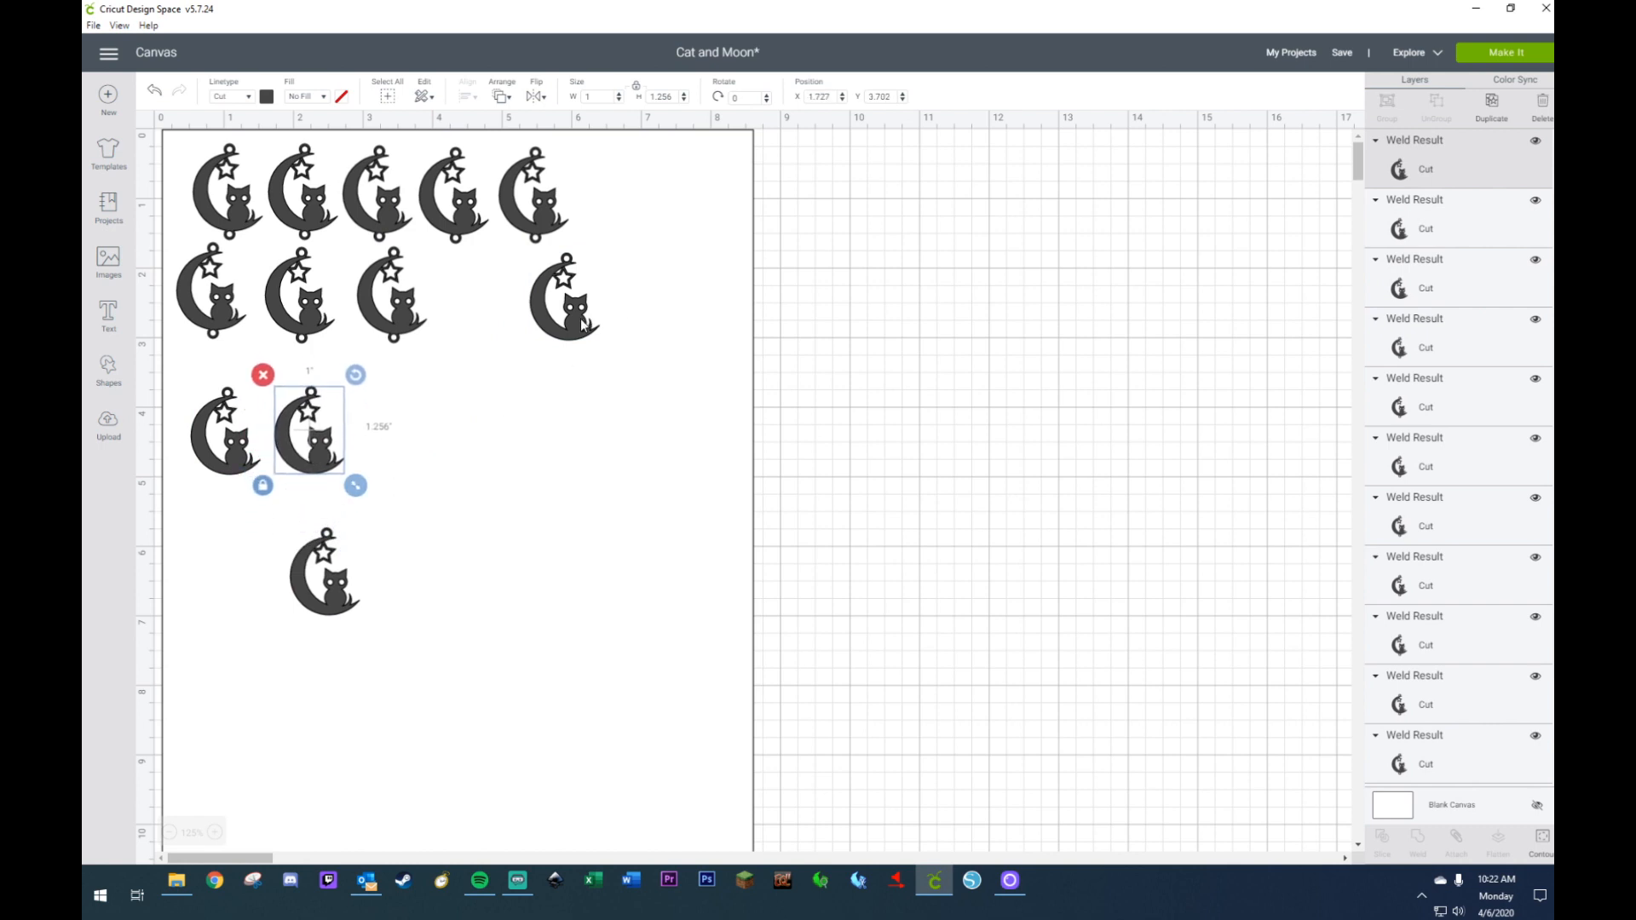
{"action": "left_click_drag", "start_coordinate": [584, 325], "coordinate": [414, 462]}
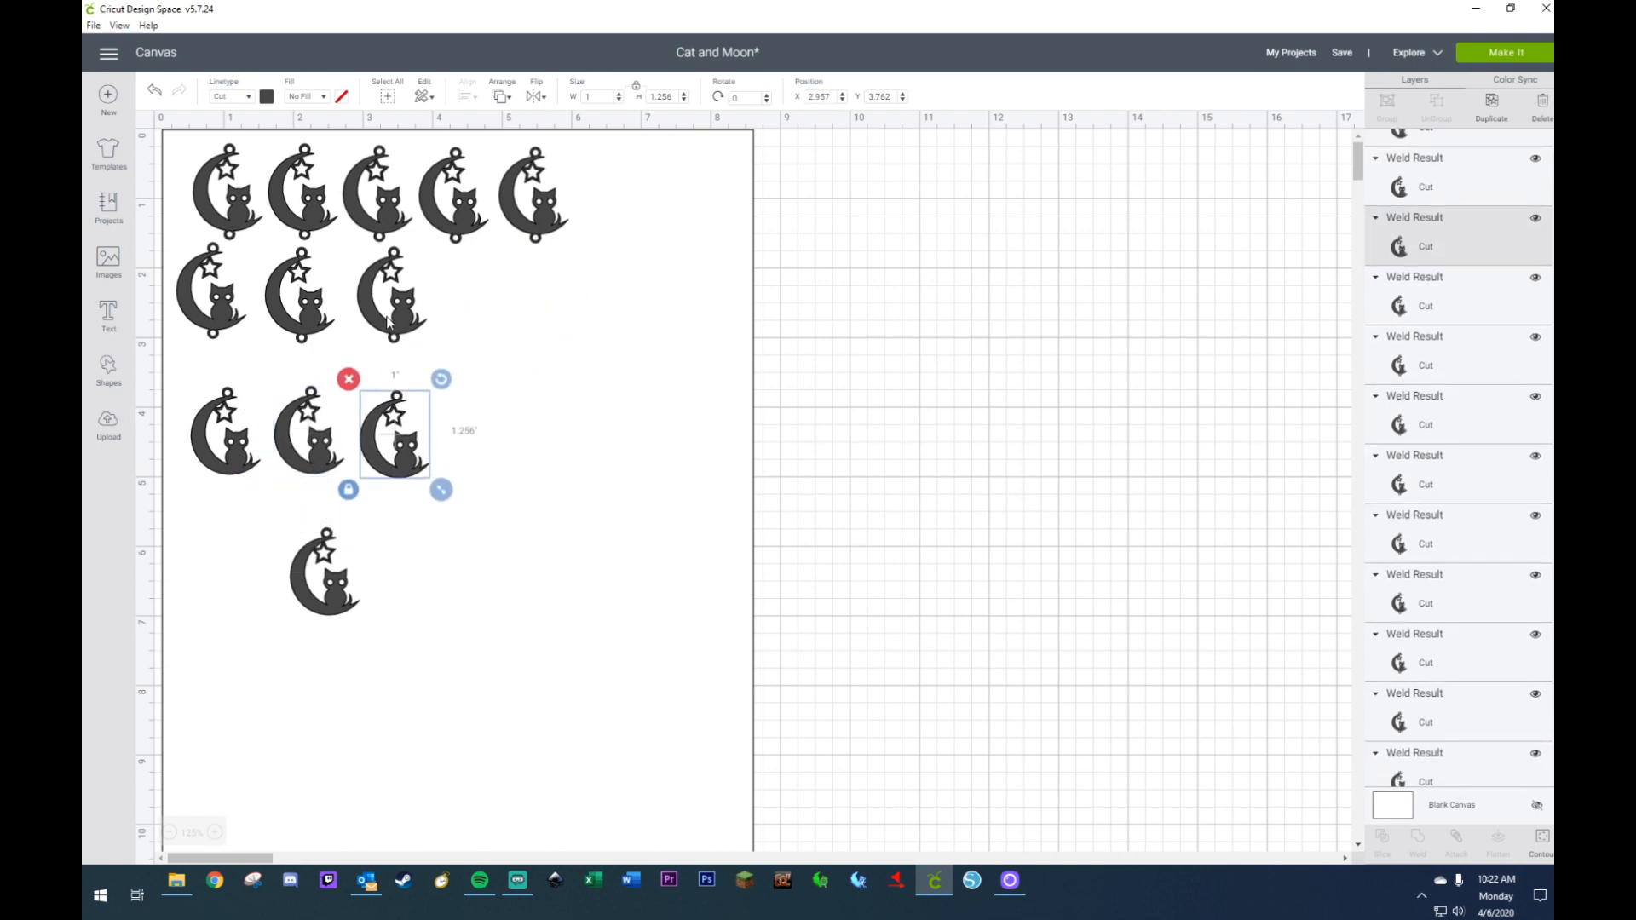
- Shift two second-row two-ring charms toward the sheet's right and bring one first-row charm down beside them
{"action": "left_click_drag", "start_coordinate": [388, 322], "coordinate": [532, 326]}
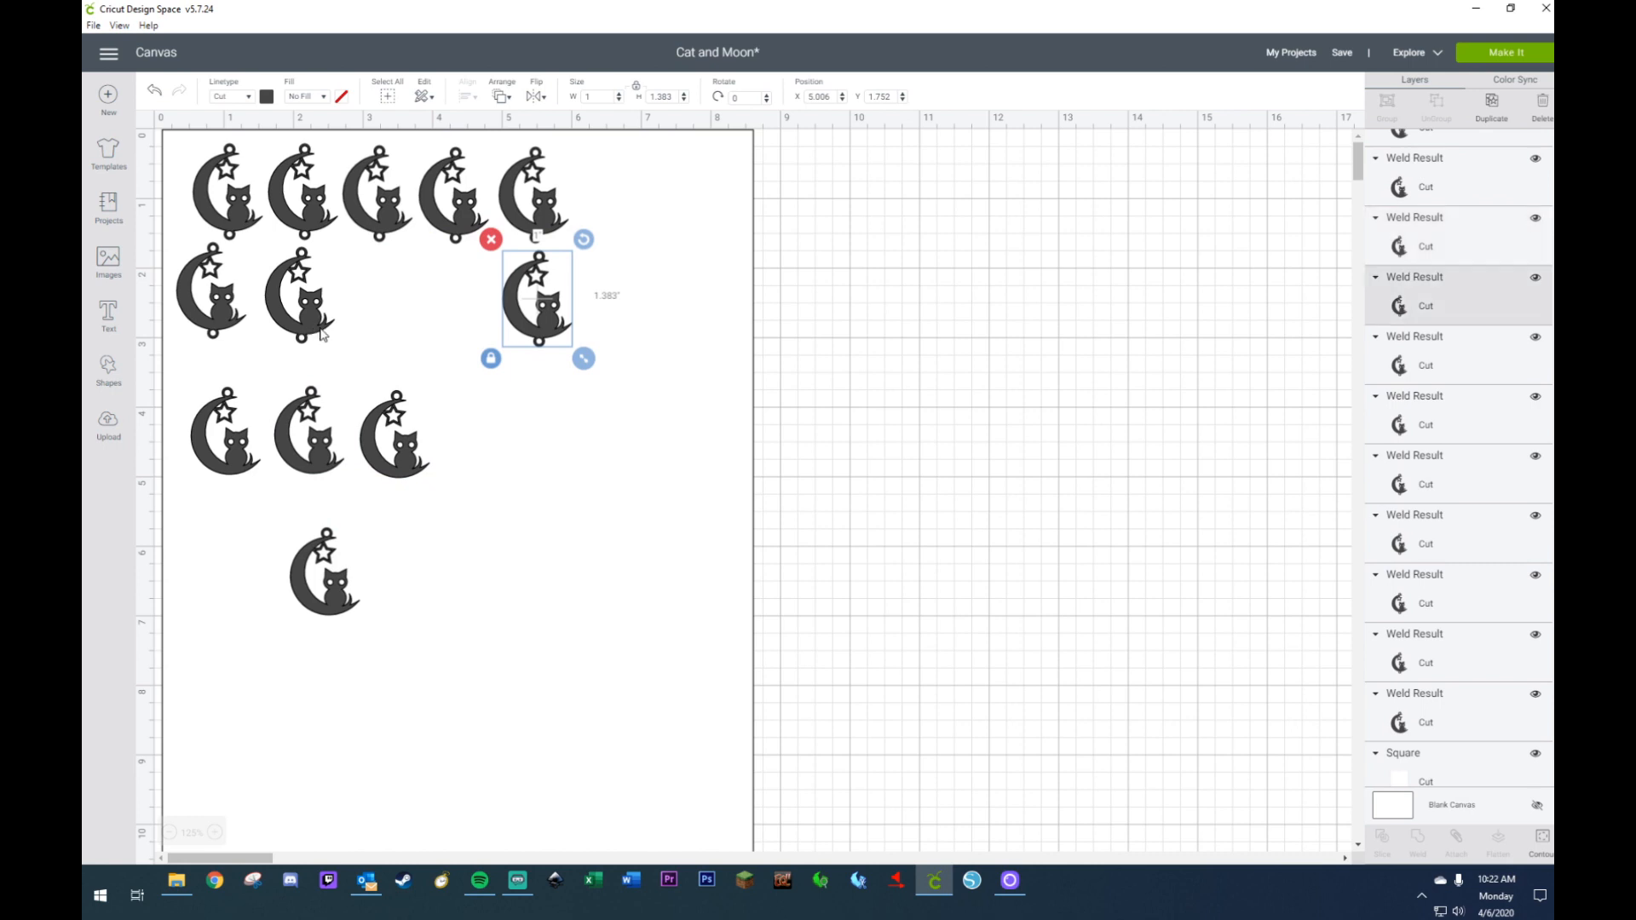
{"action": "left_click_drag", "start_coordinate": [322, 334], "coordinate": [474, 338]}
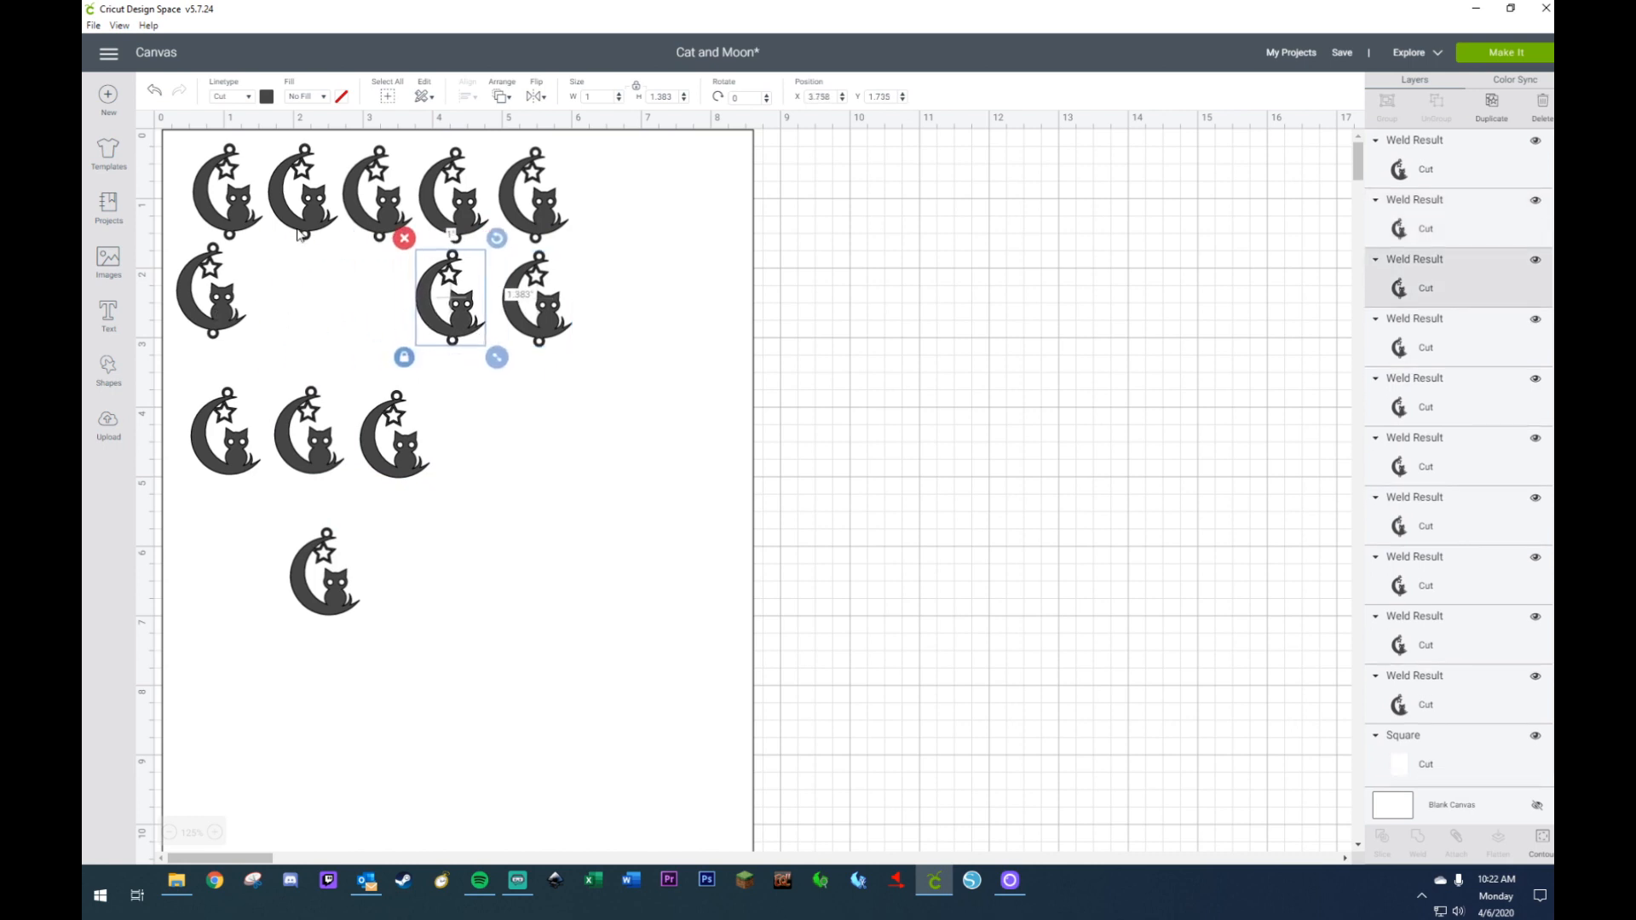
{"action": "left_click_drag", "start_coordinate": [298, 234], "coordinate": [372, 335]}
- Arrange the eight two-ring charms in two columns of four along the white sheet's right edge
{"action": "left_click_drag", "start_coordinate": [230, 234], "coordinate": [704, 226]}
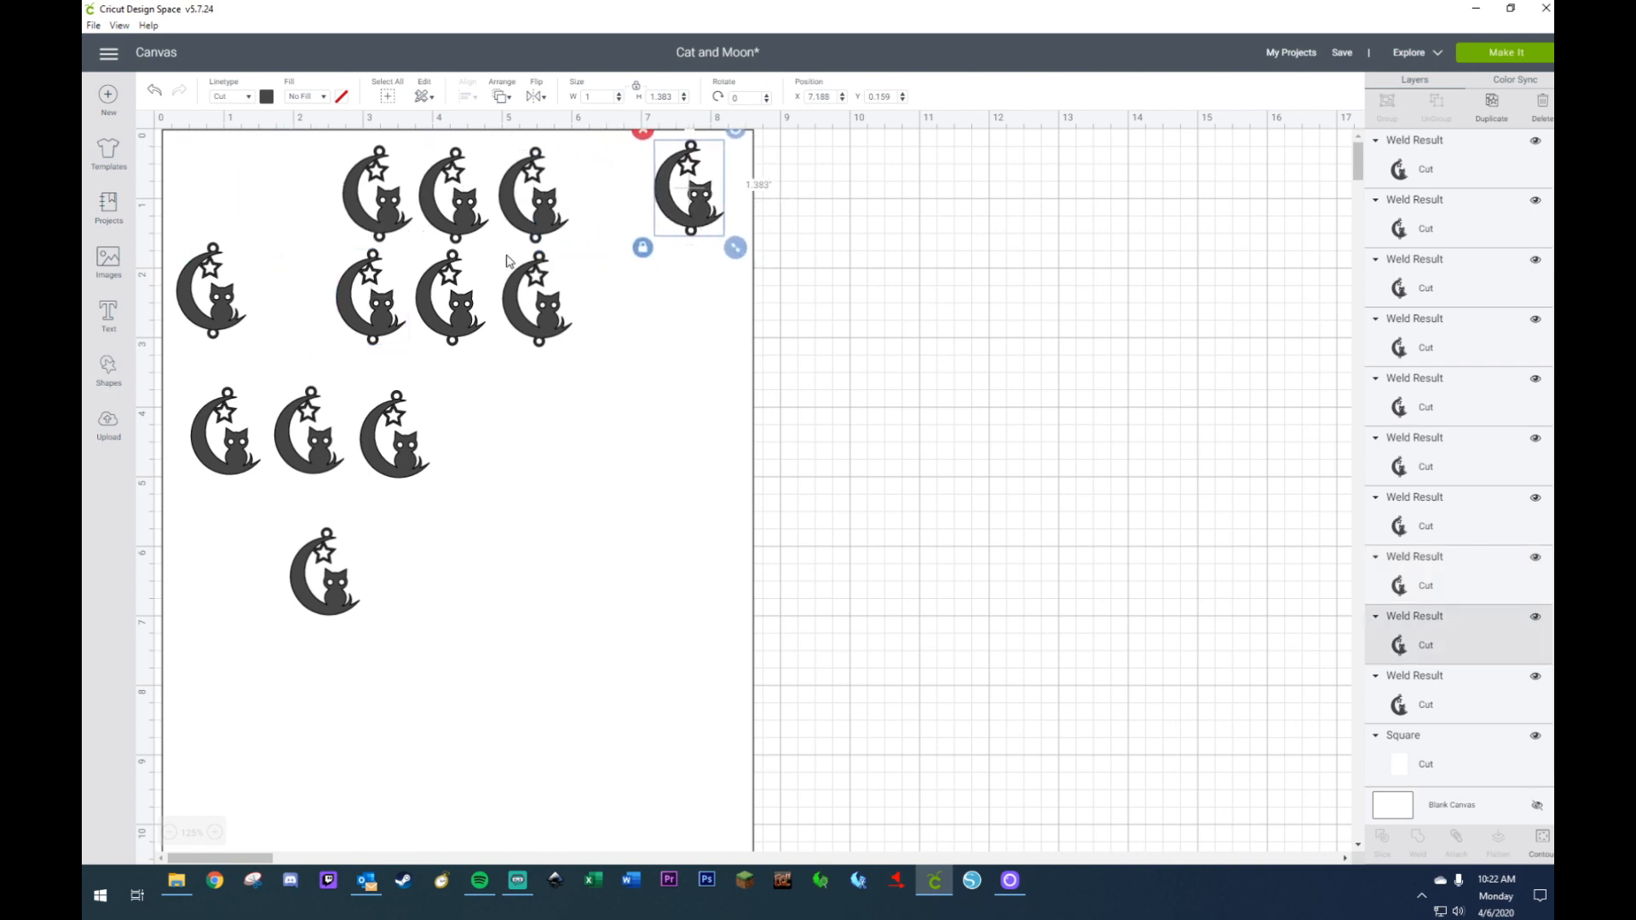
{"action": "left_click_drag", "start_coordinate": [224, 321], "coordinate": [703, 322]}
{"action": "left_click_drag", "start_coordinate": [542, 221], "coordinate": [623, 223]}
{"action": "left_click_drag", "start_coordinate": [556, 334], "coordinate": [629, 332]}
{"action": "left_click_drag", "start_coordinate": [455, 224], "coordinate": [700, 420]}
{"action": "left_click_drag", "start_coordinate": [458, 324], "coordinate": [613, 422]}
{"action": "left_click_drag", "start_coordinate": [386, 228], "coordinate": [706, 529]}
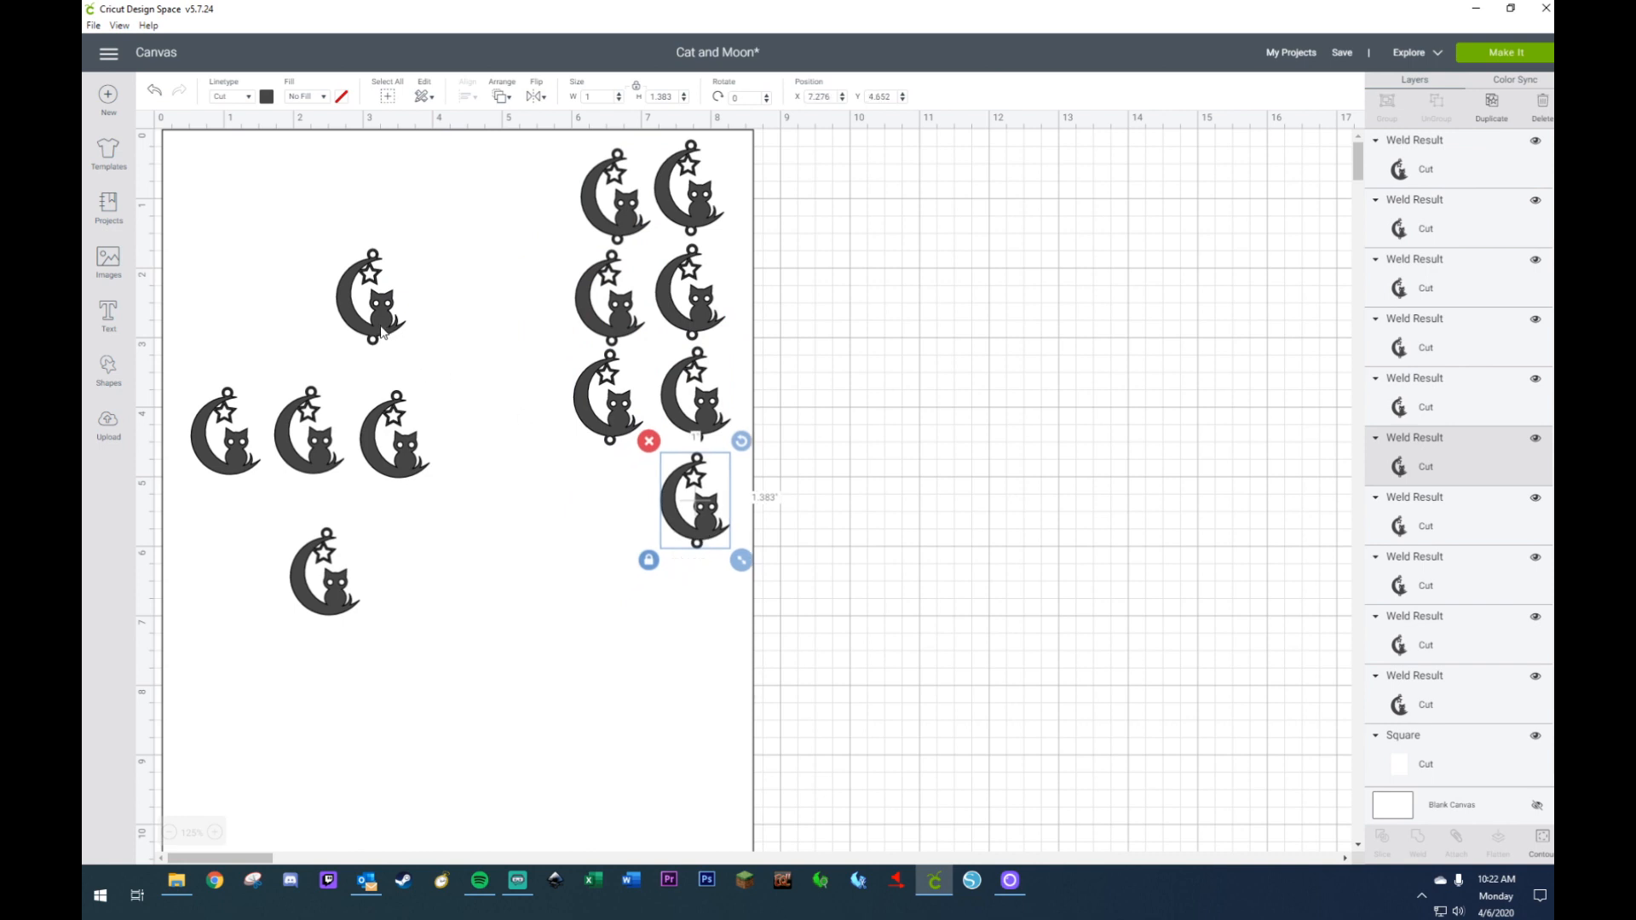
{"action": "left_click_drag", "start_coordinate": [381, 332], "coordinate": [626, 543]}
{"action": "left_click_drag", "start_coordinate": [617, 242], "coordinate": [610, 247]}
{"action": "left_click", "coordinate": [626, 322]}
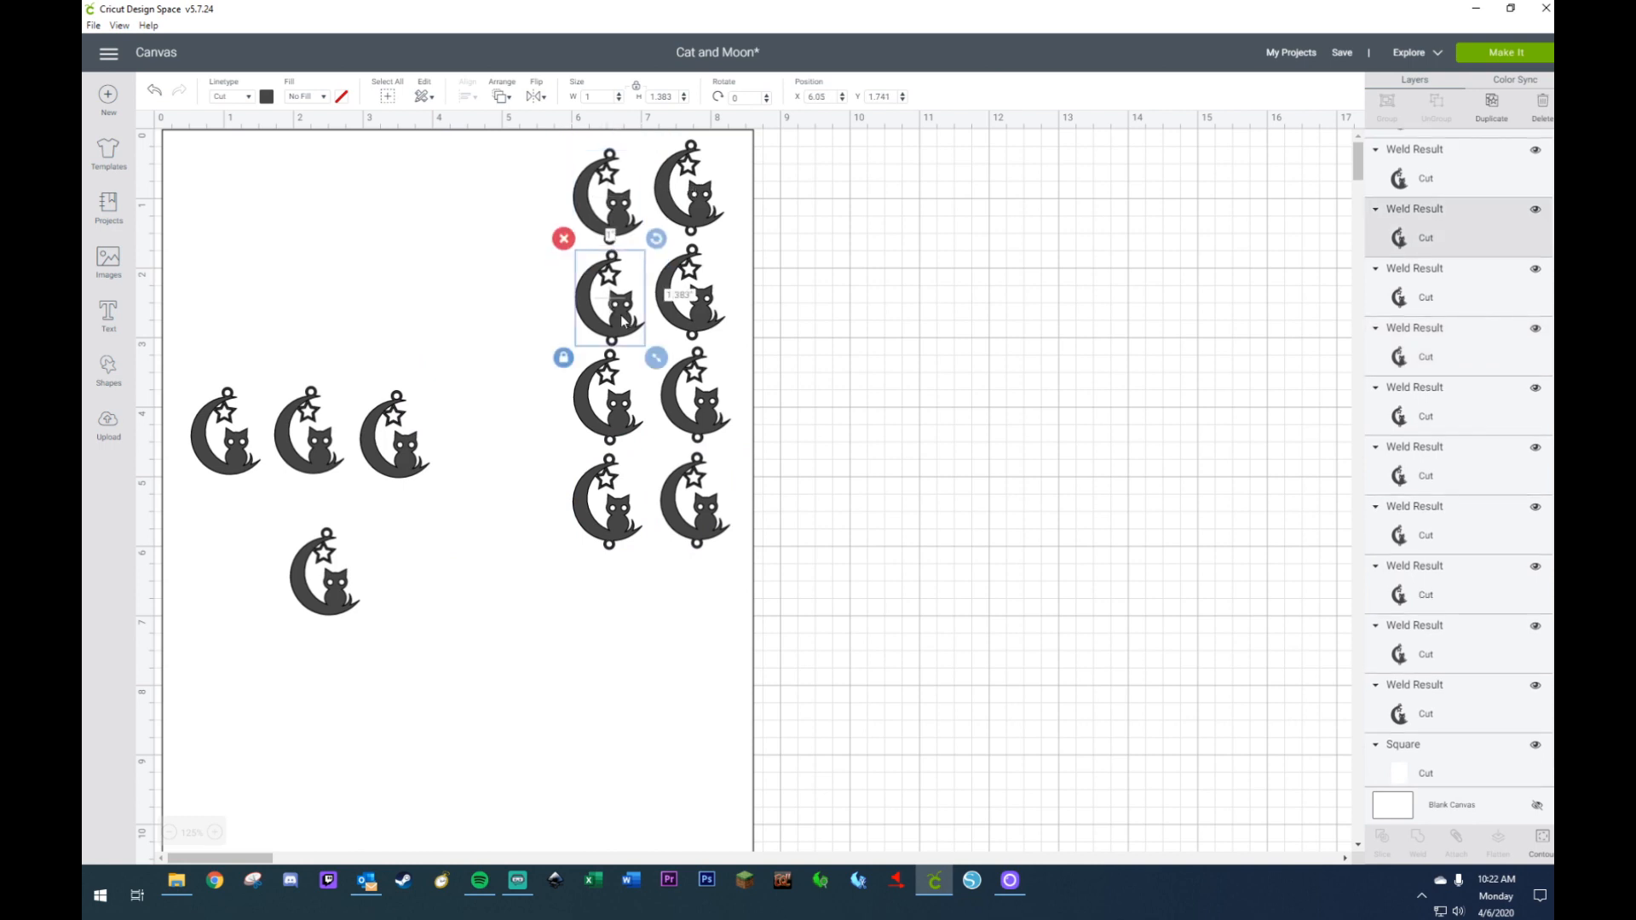
- Stack the four single-ring charms in a third column just left of the two-ring columns
{"action": "left_click_drag", "start_coordinate": [415, 433], "coordinate": [552, 195]}
{"action": "left_click_drag", "start_coordinate": [325, 457], "coordinate": [536, 317]}
{"action": "left_click_drag", "start_coordinate": [226, 473], "coordinate": [518, 430]}
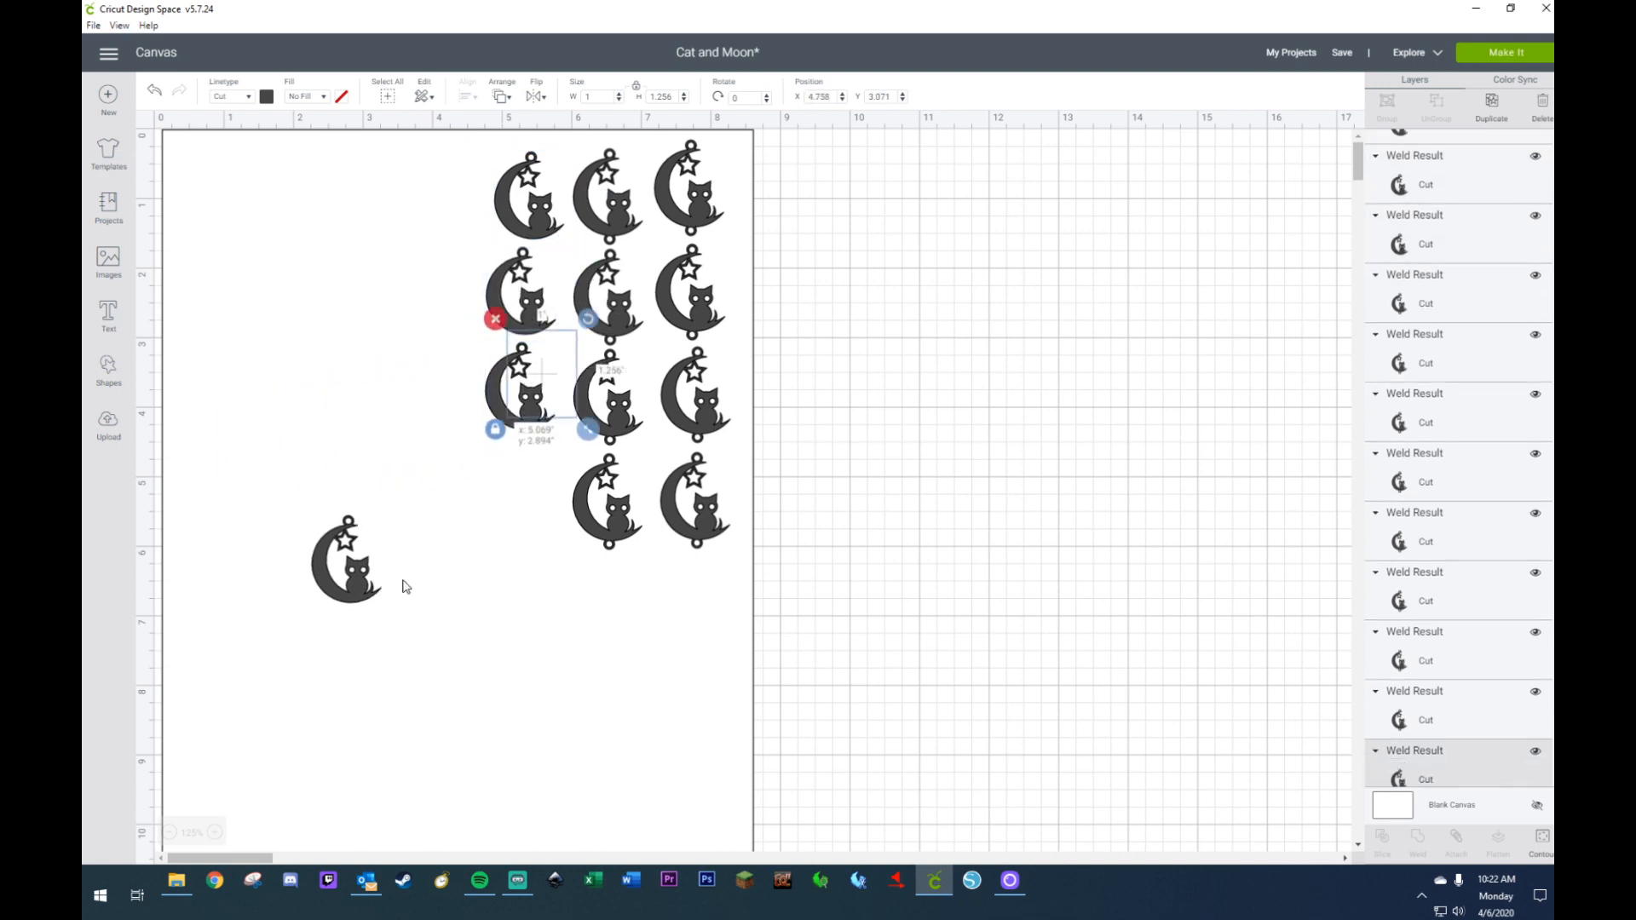
{"action": "left_click_drag", "start_coordinate": [336, 610], "coordinate": [527, 521]}
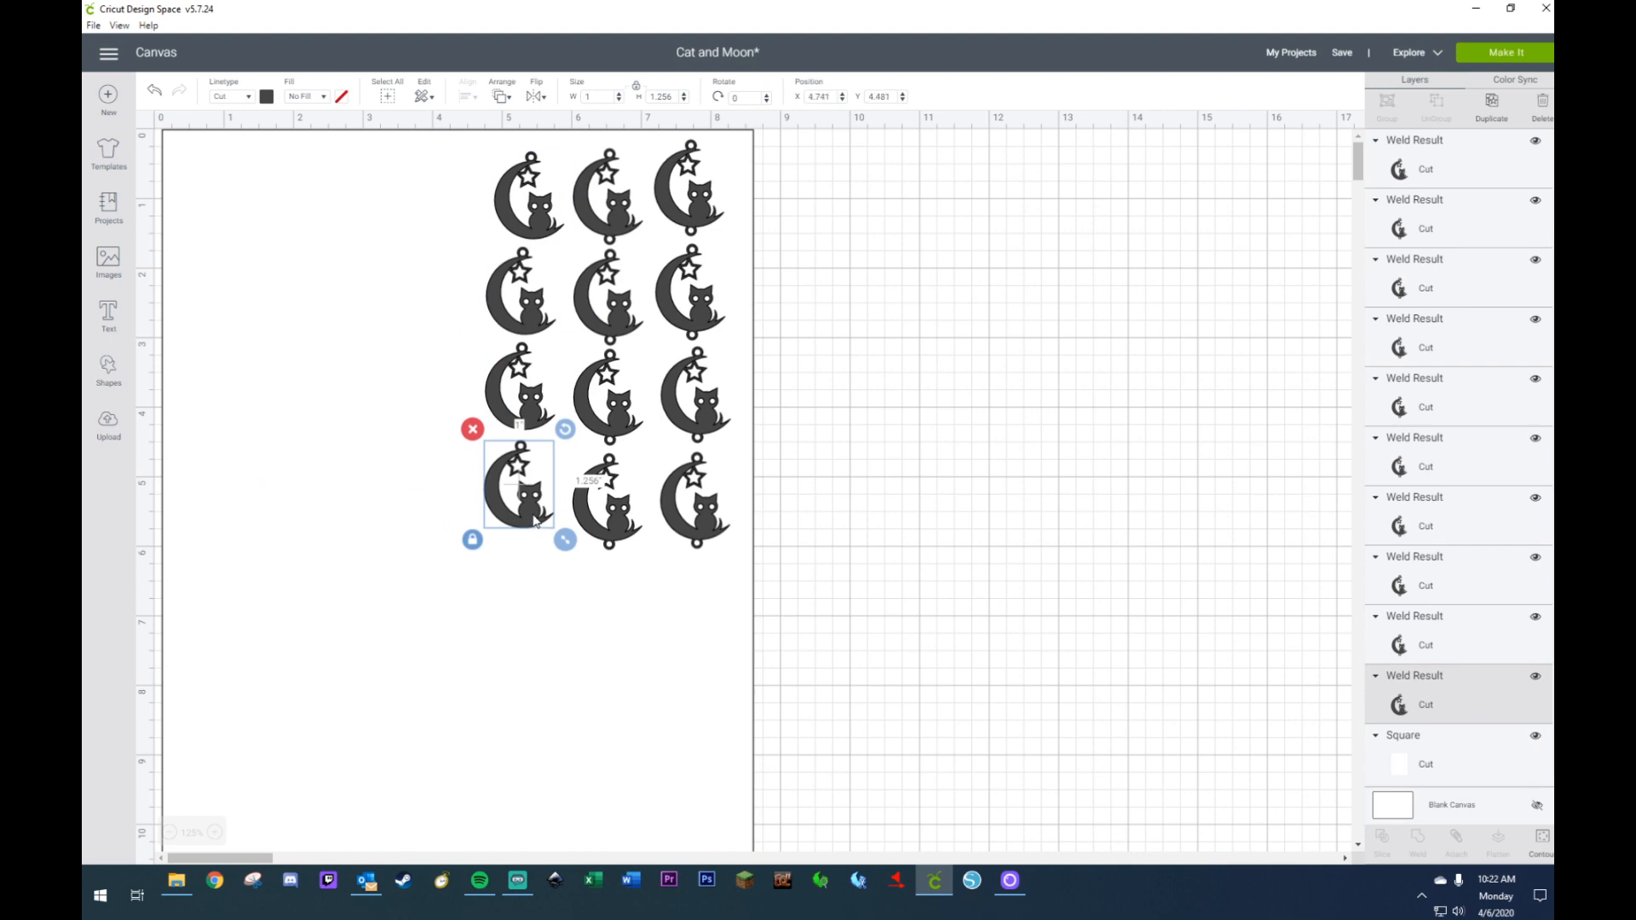
{"action": "left_click", "coordinate": [690, 214]}
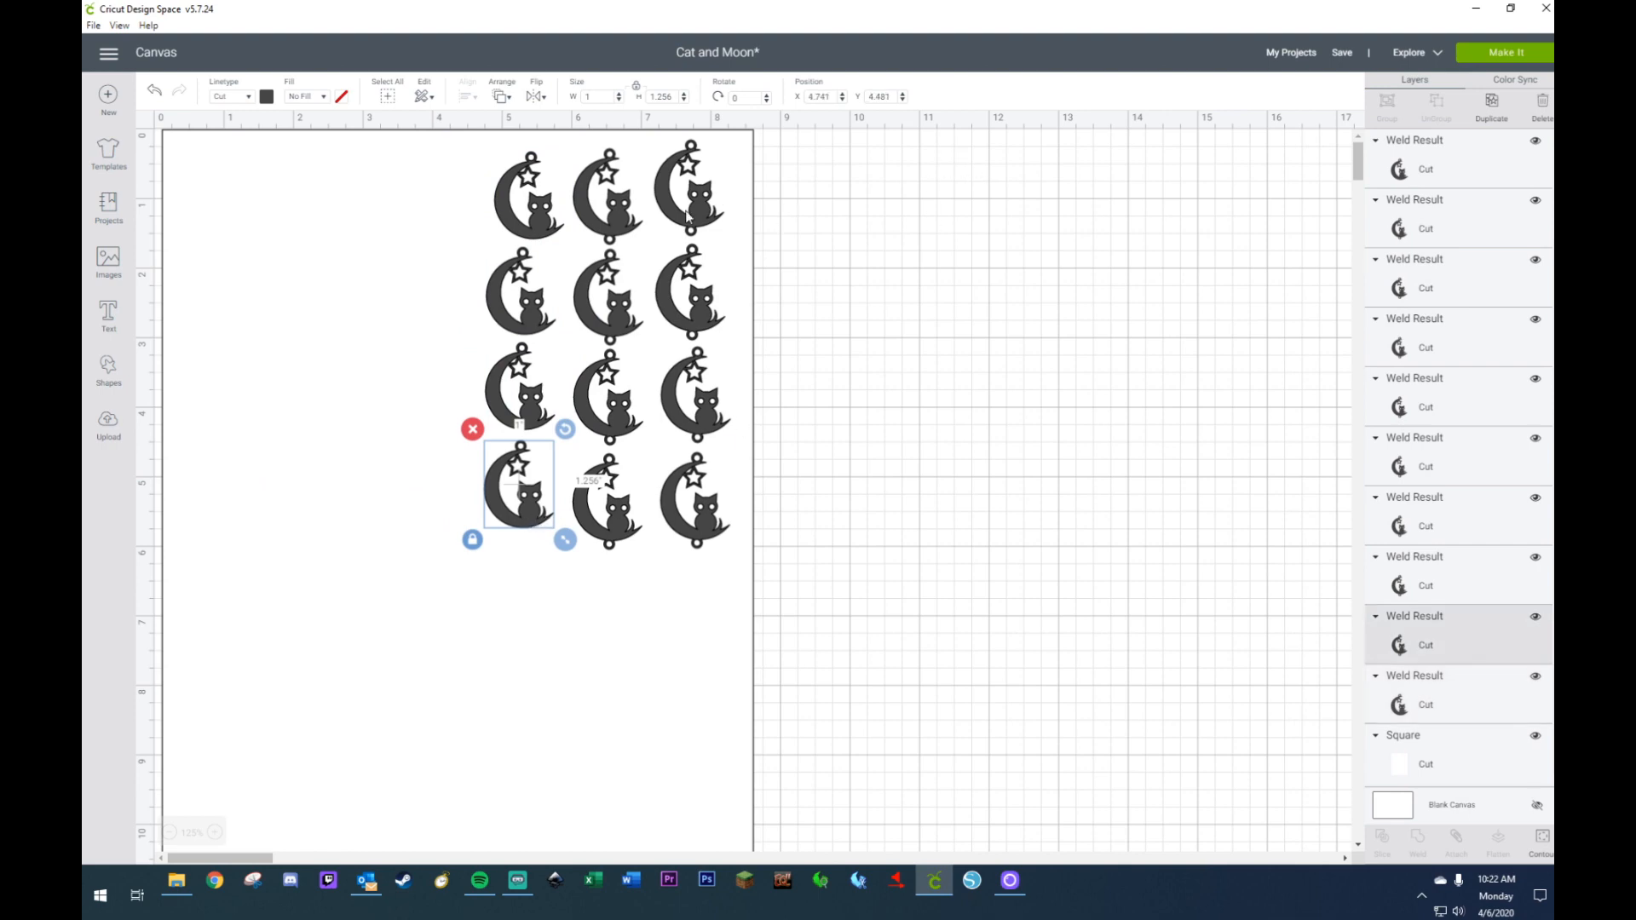
{"action": "left_click", "coordinate": [701, 311], "text": "shift"}
{"action": "left_click", "coordinate": [703, 413], "text": "shift"}
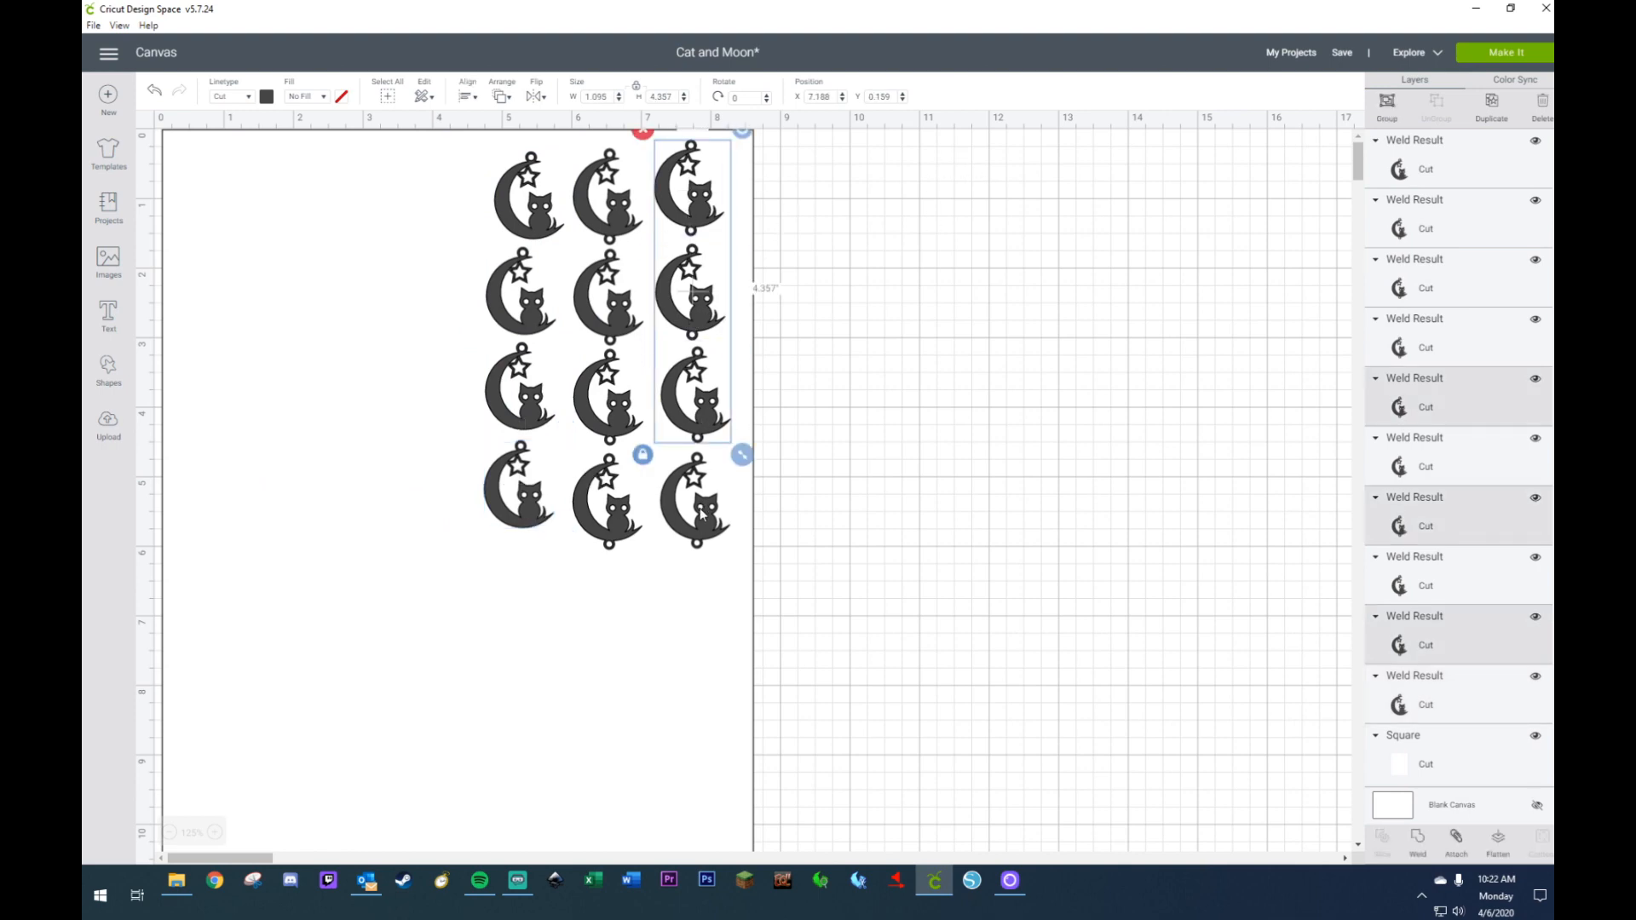
{"action": "left_click", "coordinate": [702, 520], "text": "shift"}
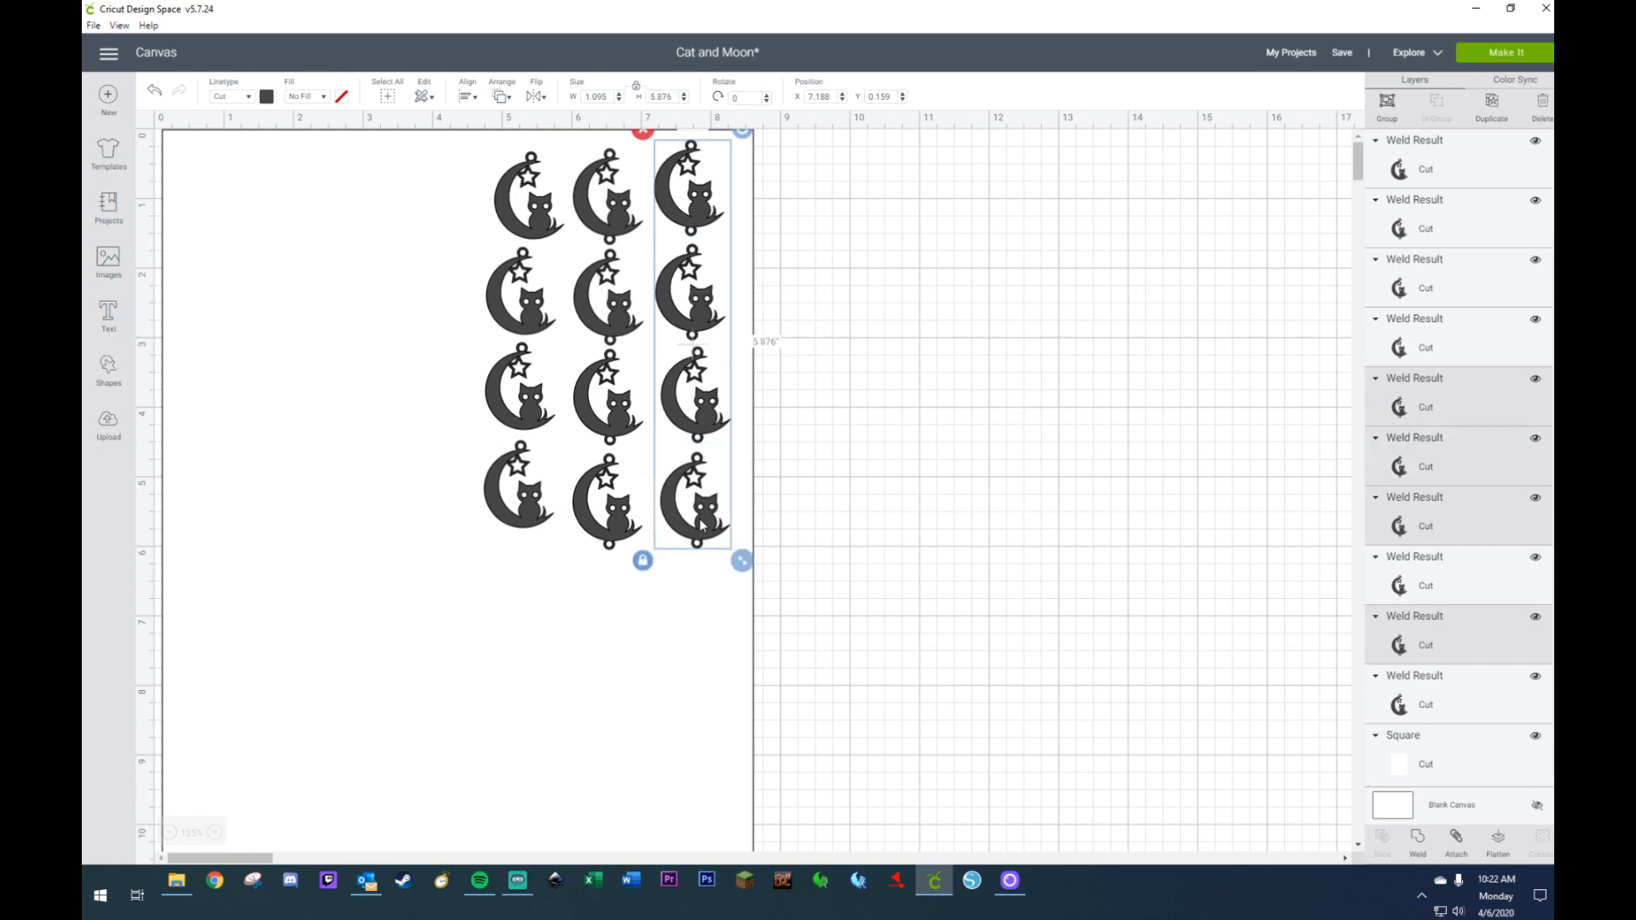
{"action": "left_click", "coordinate": [462, 99]}
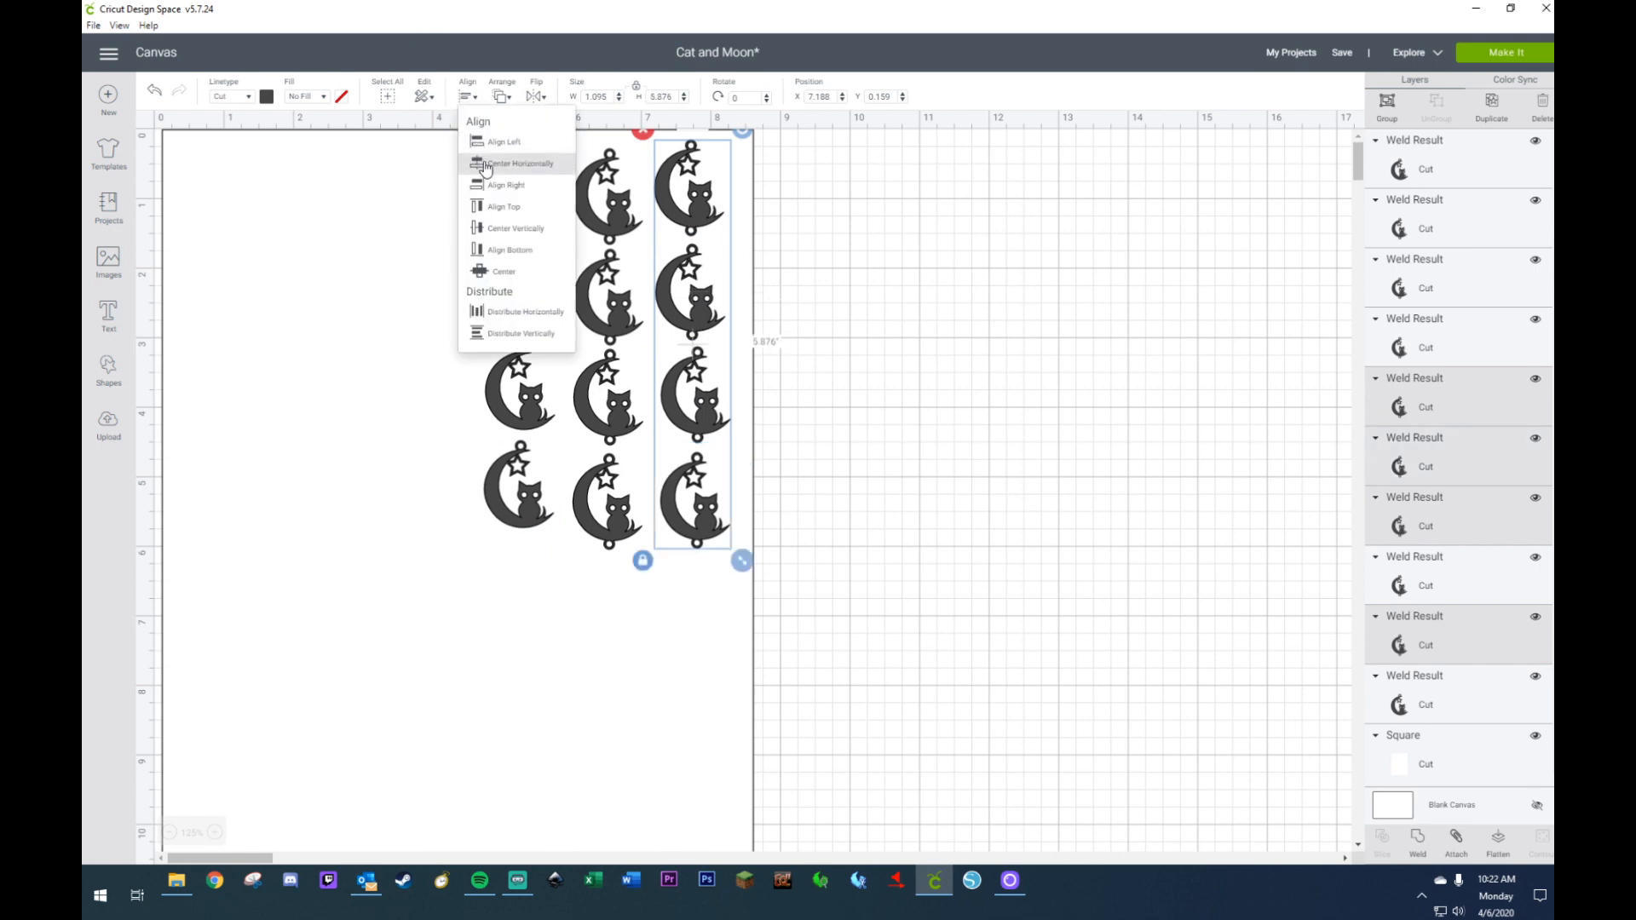
{"action": "left_click", "coordinate": [493, 228]}
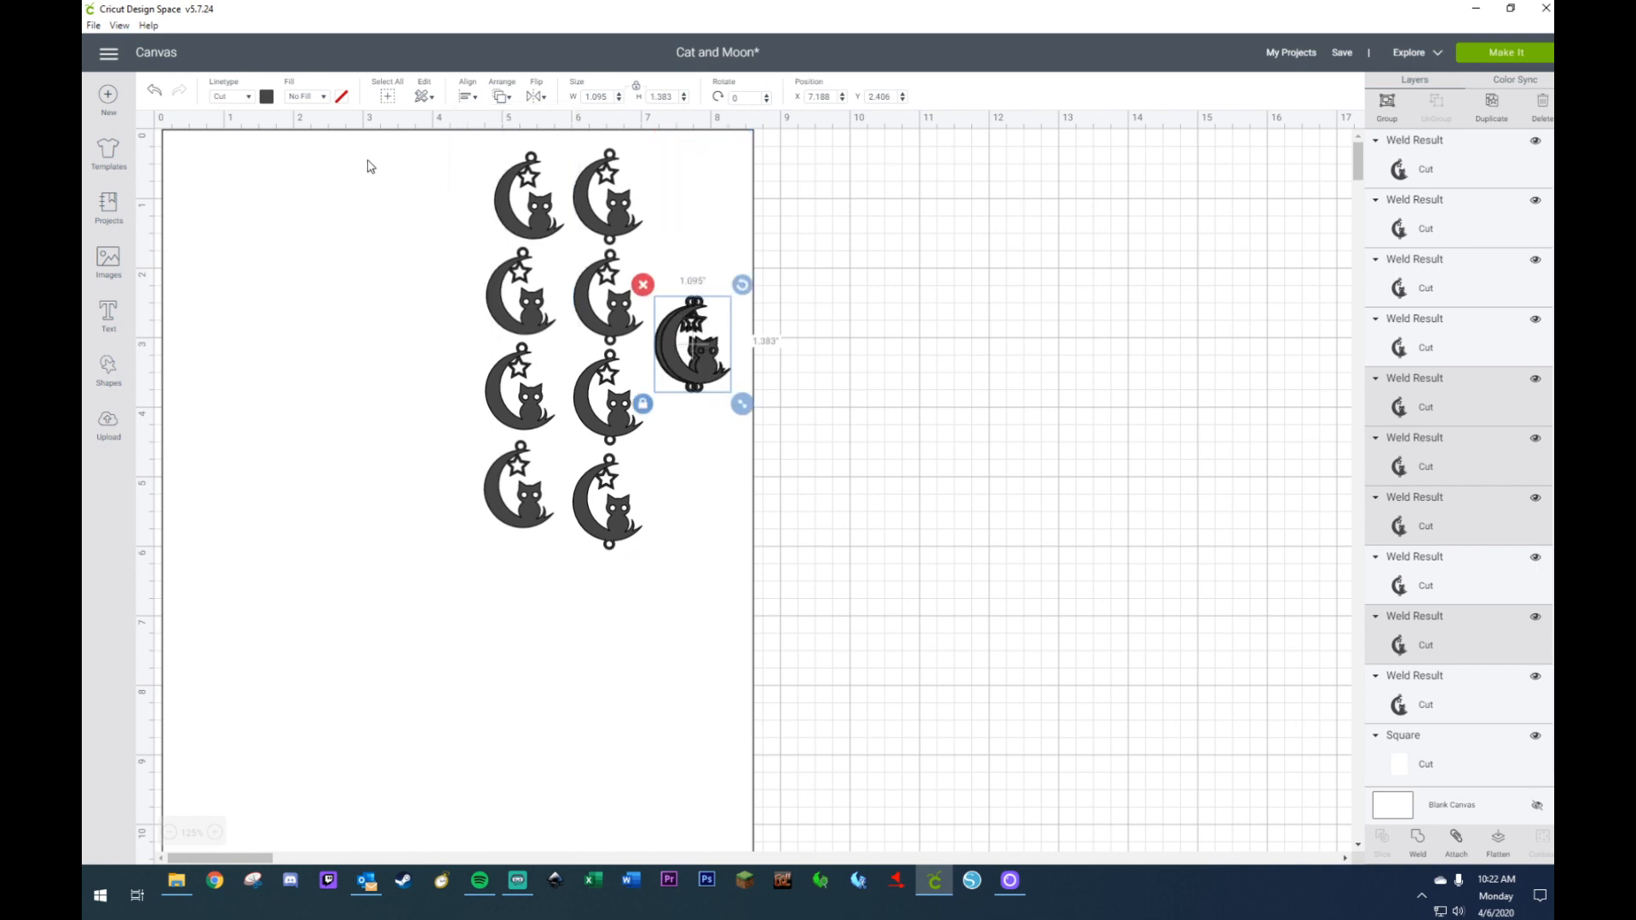
{"action": "left_click", "coordinate": [156, 92]}
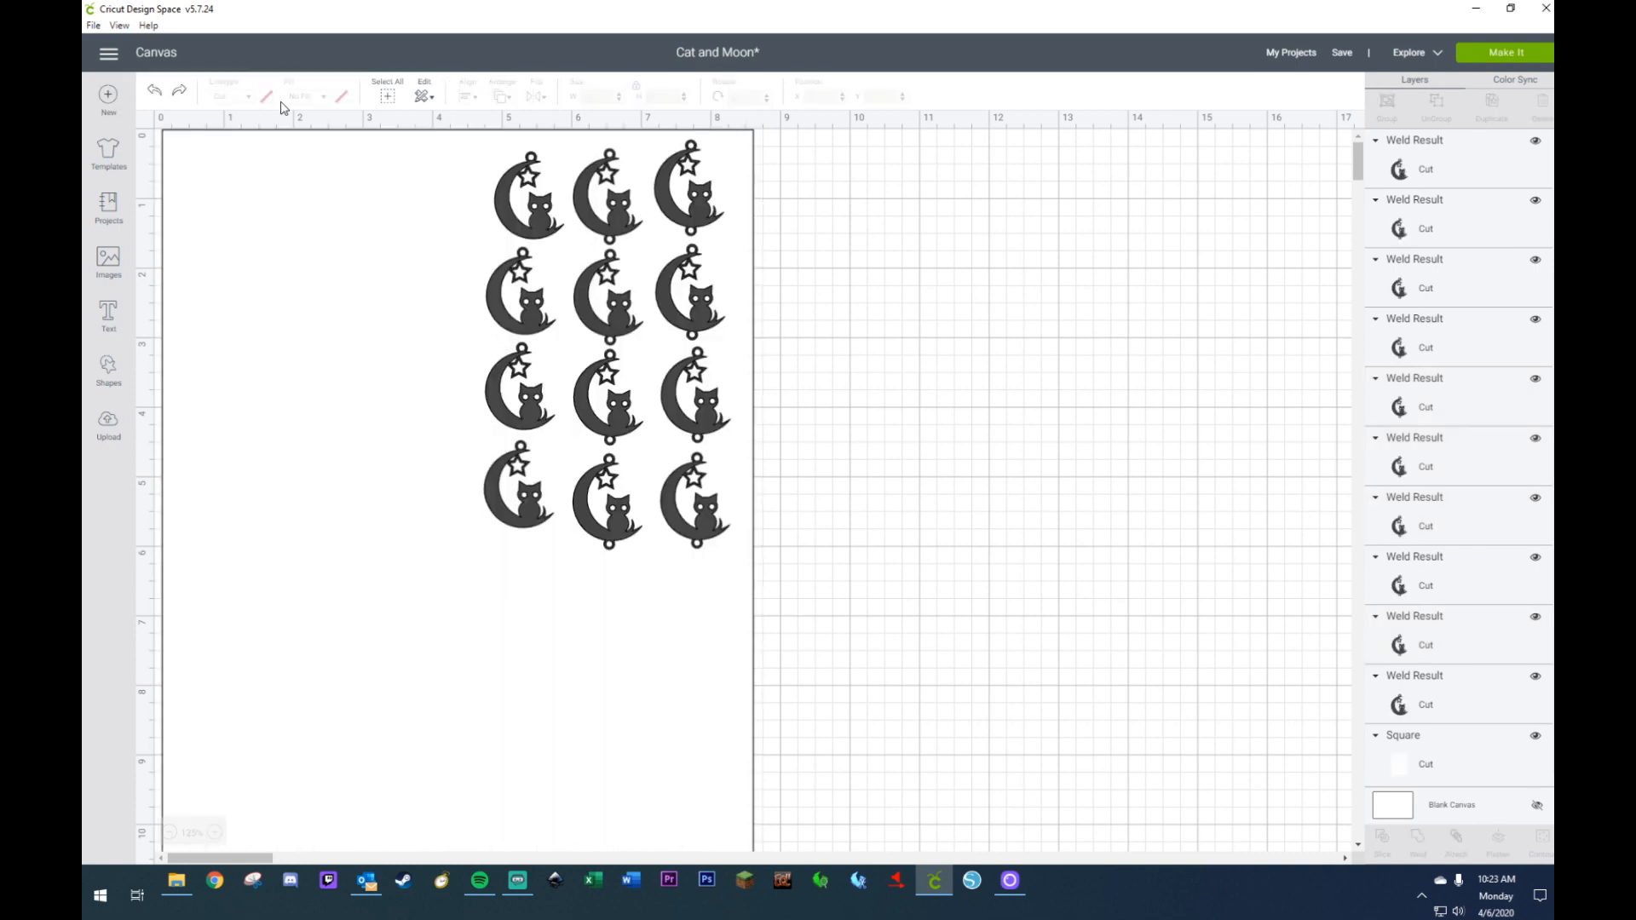
- Center the four charms of the rightmost column horizontally on each other and shift the column slightly down
{"action": "left_click", "coordinate": [705, 315], "text": "shift"}
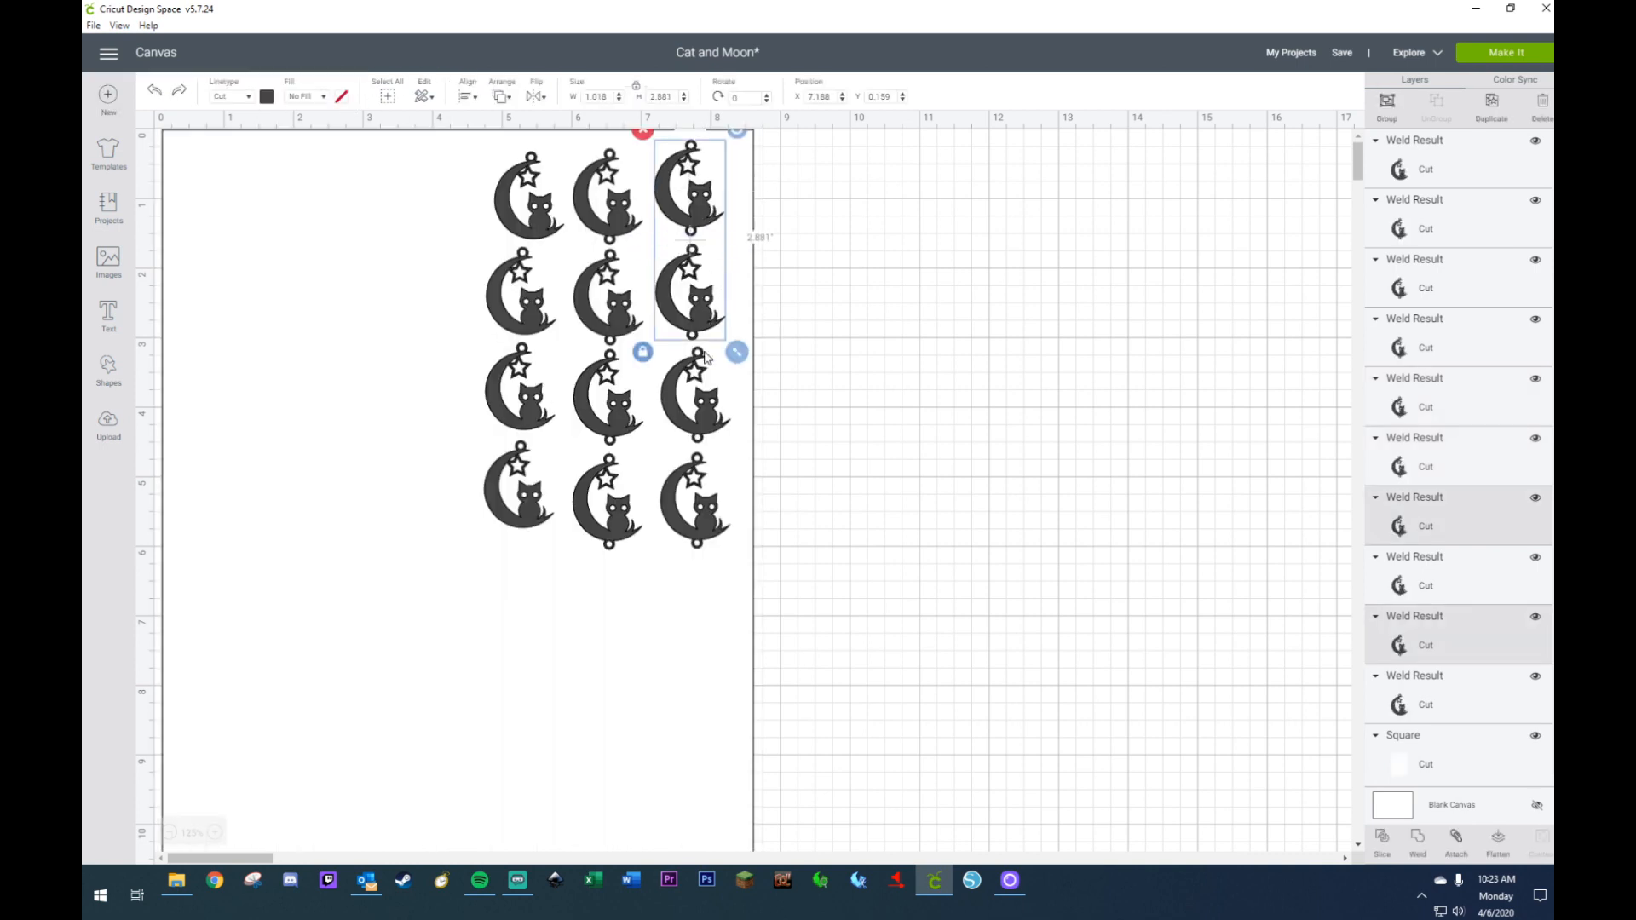
{"action": "left_click", "coordinate": [708, 420], "text": "shift"}
{"action": "left_click", "coordinate": [711, 519], "text": "shift"}
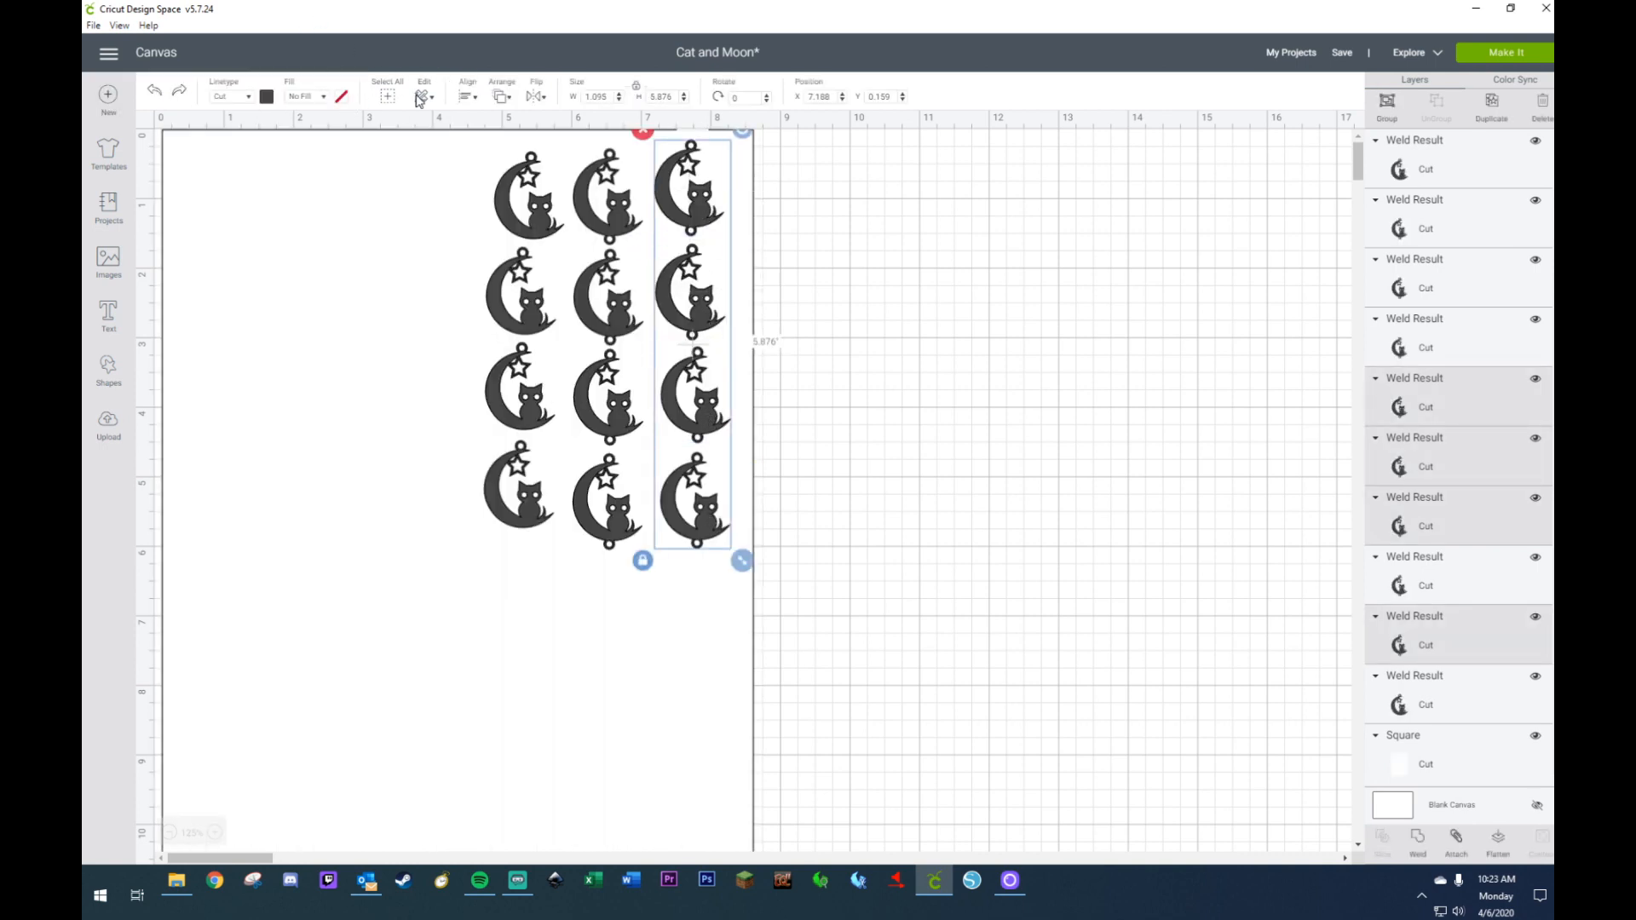
{"action": "left_click", "coordinate": [464, 99]}
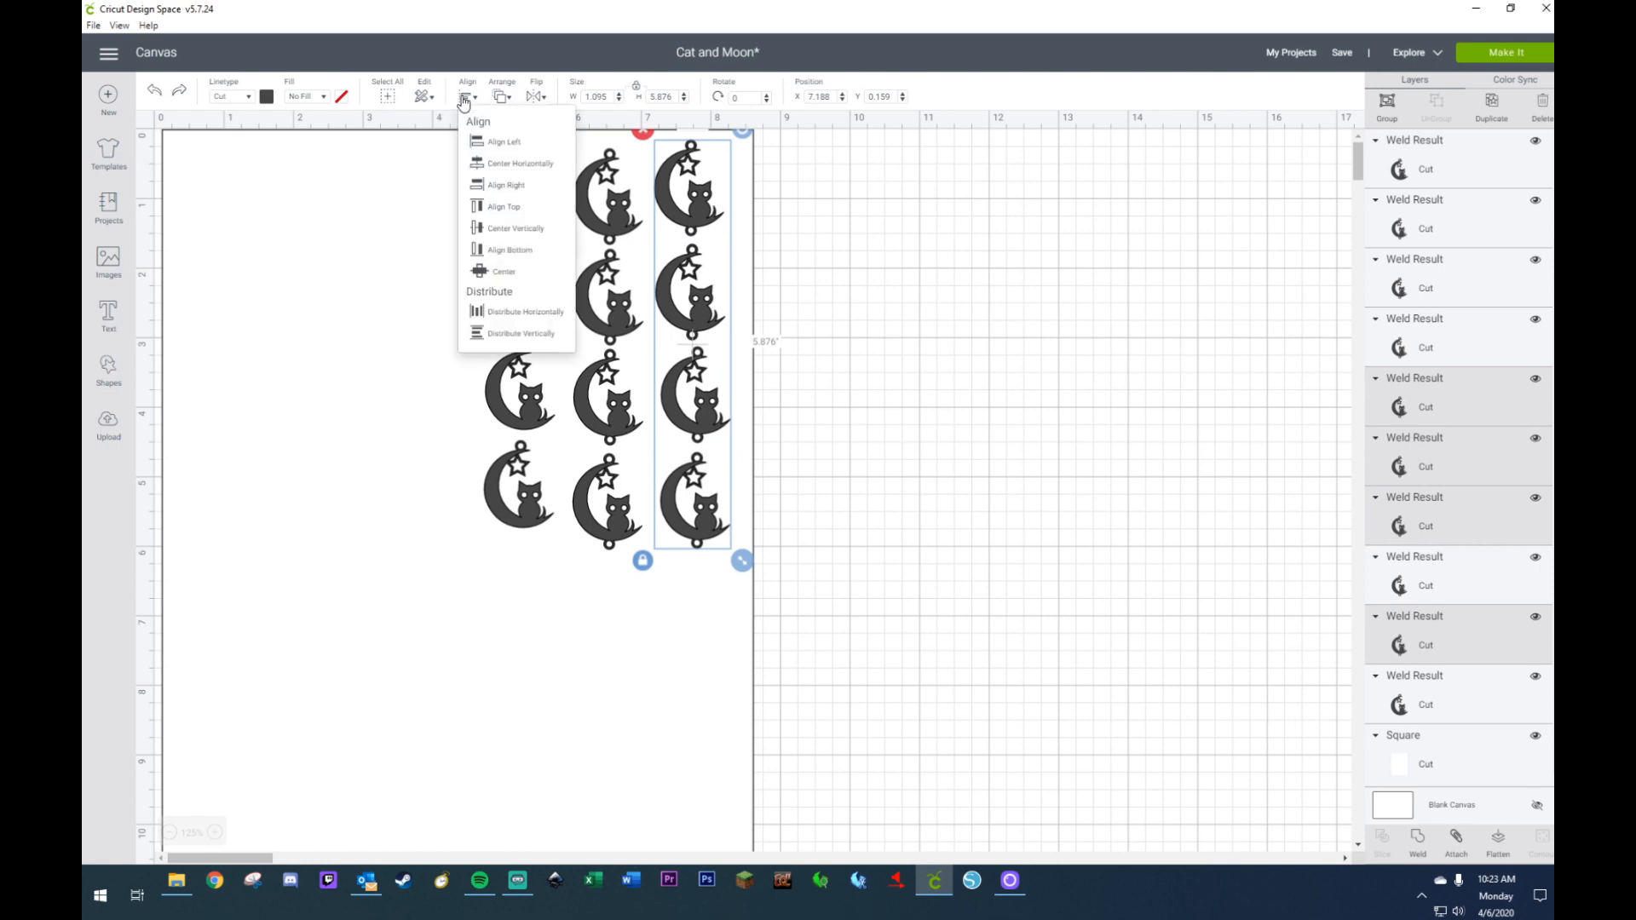
{"action": "left_click", "coordinate": [514, 163]}
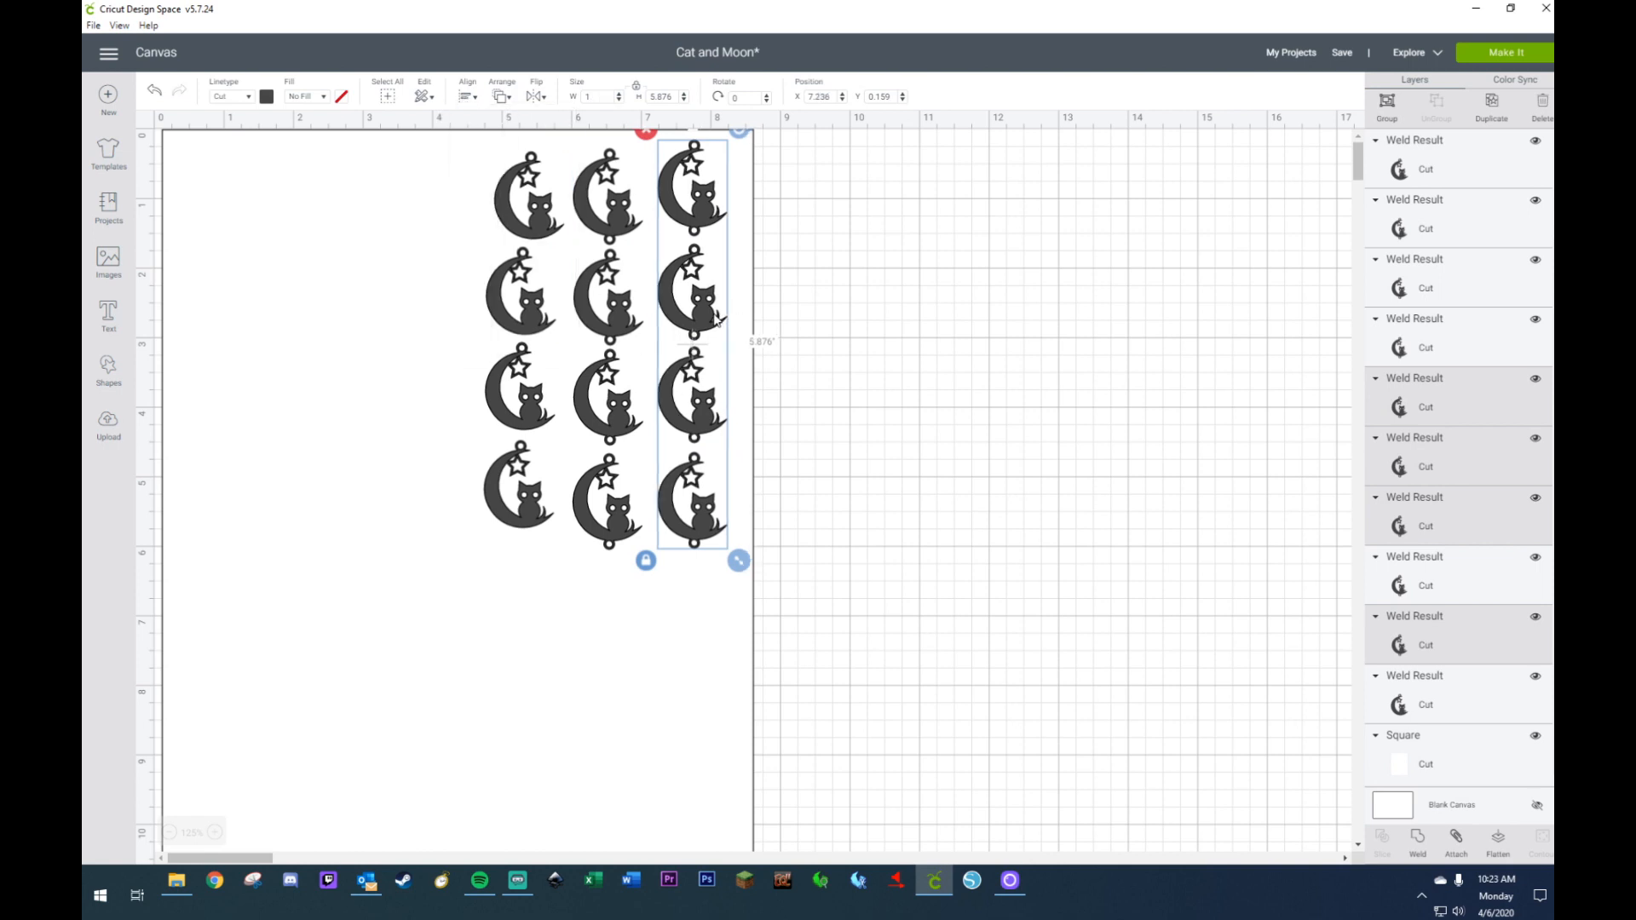
{"action": "left_click_drag", "start_coordinate": [716, 319], "coordinate": [716, 334]}
- Center the middle column's four charms horizontally and shift the column to about X 6.13, Y 0.51
{"action": "left_click", "coordinate": [628, 237]}
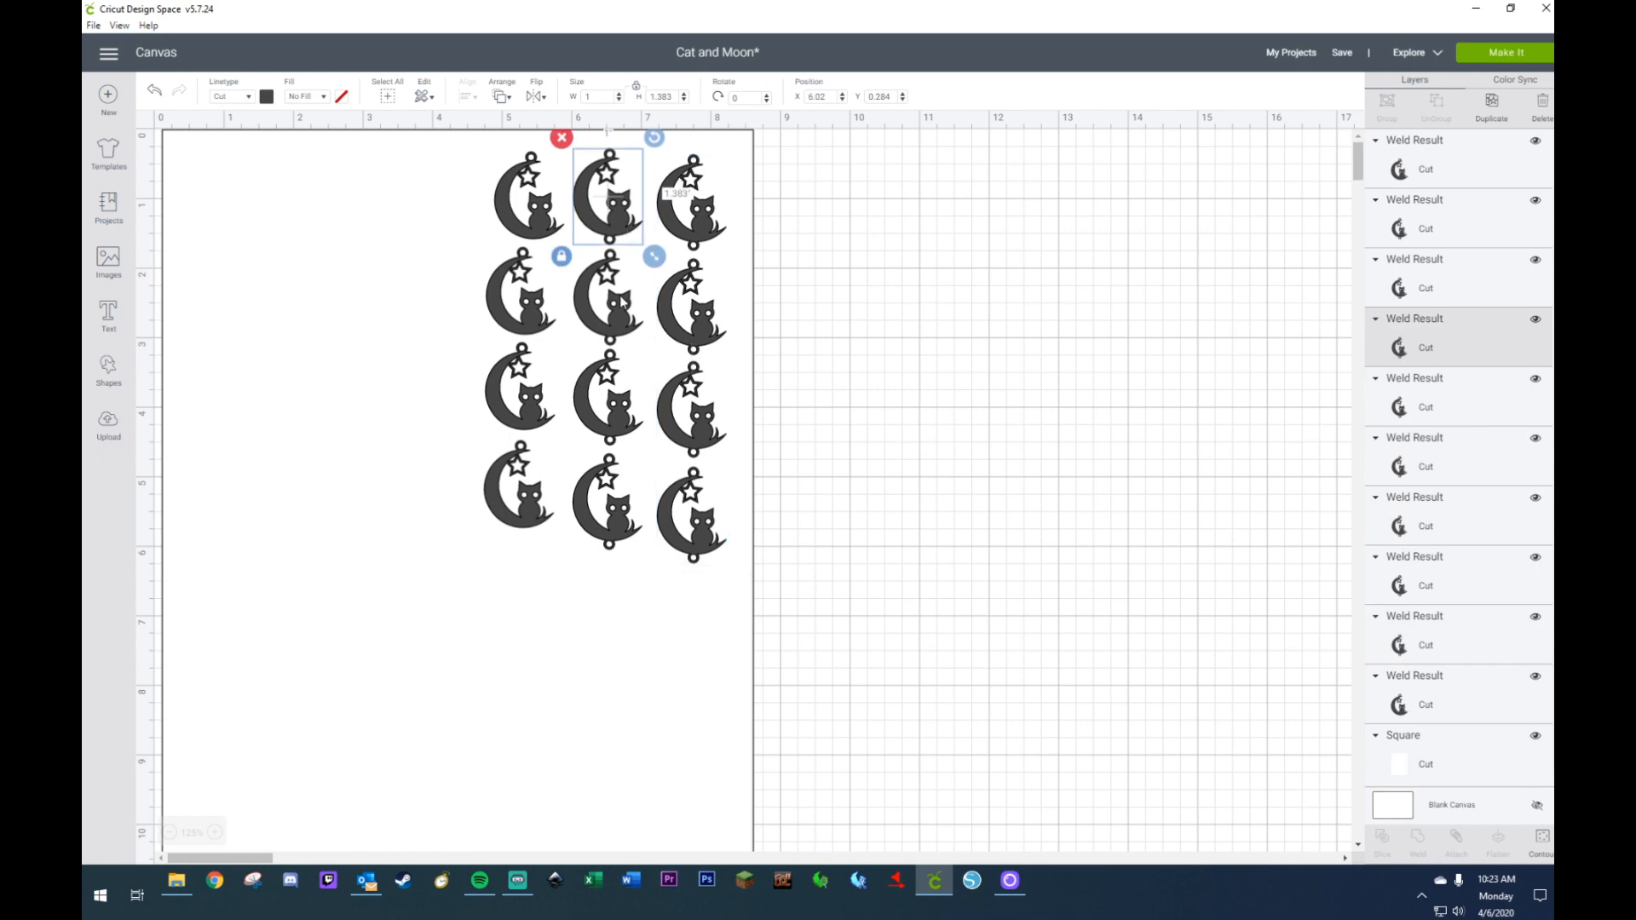
{"action": "left_click", "coordinate": [622, 301], "text": "shift"}
{"action": "left_click", "coordinate": [610, 396], "text": "shift"}
{"action": "left_click", "coordinate": [609, 502], "text": "shift"}
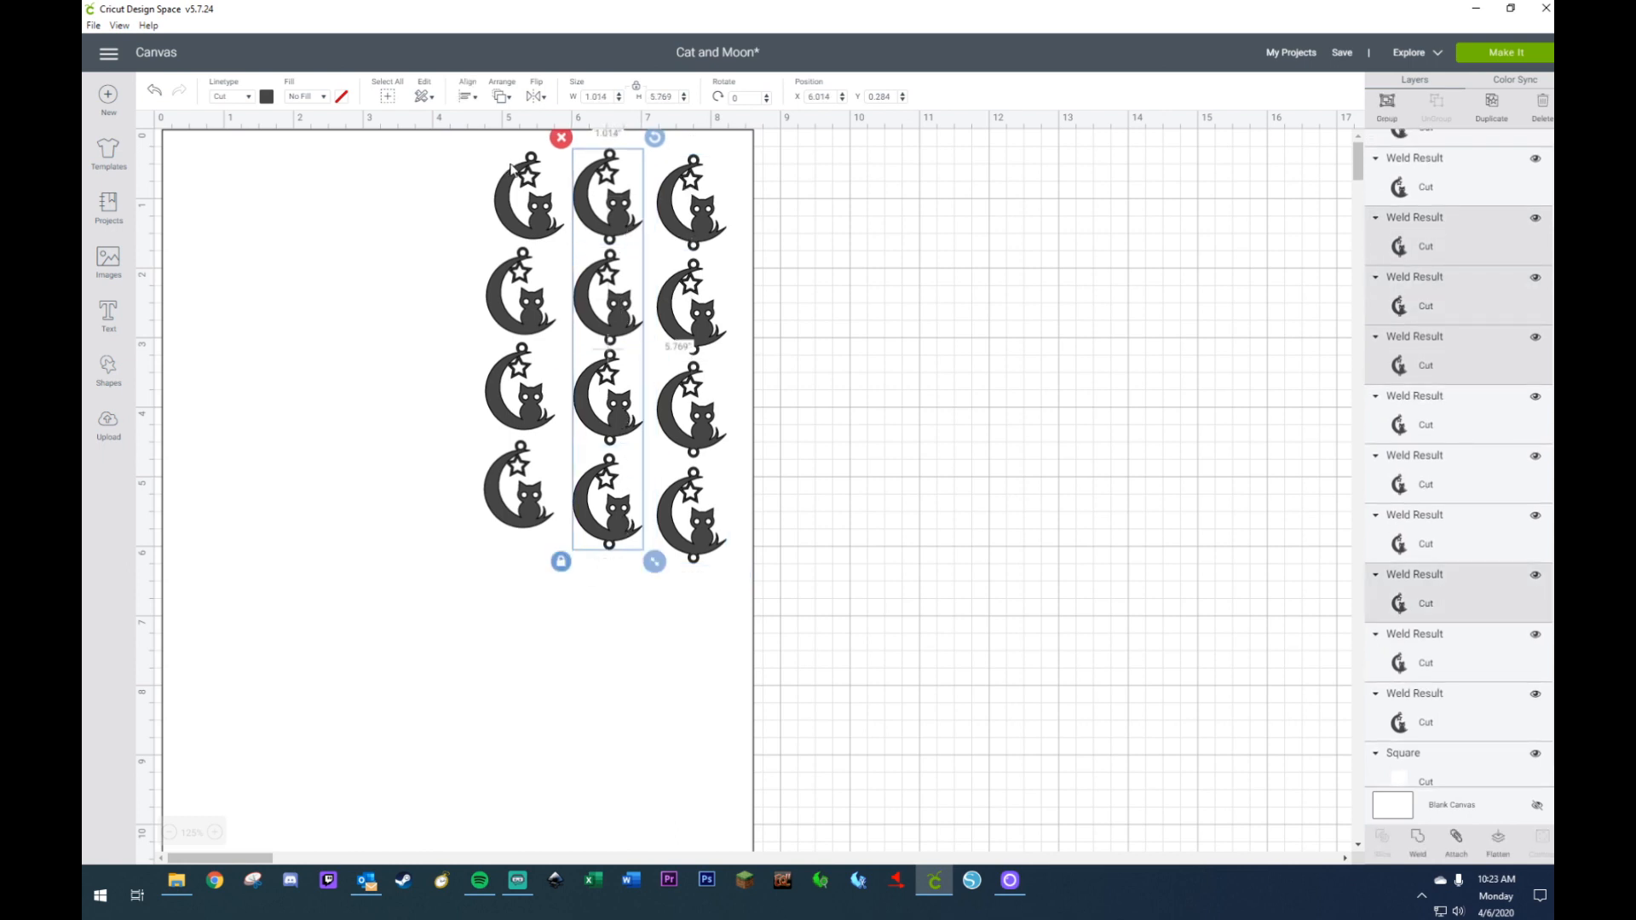
{"action": "left_click", "coordinate": [468, 95]}
{"action": "left_click", "coordinate": [488, 166]}
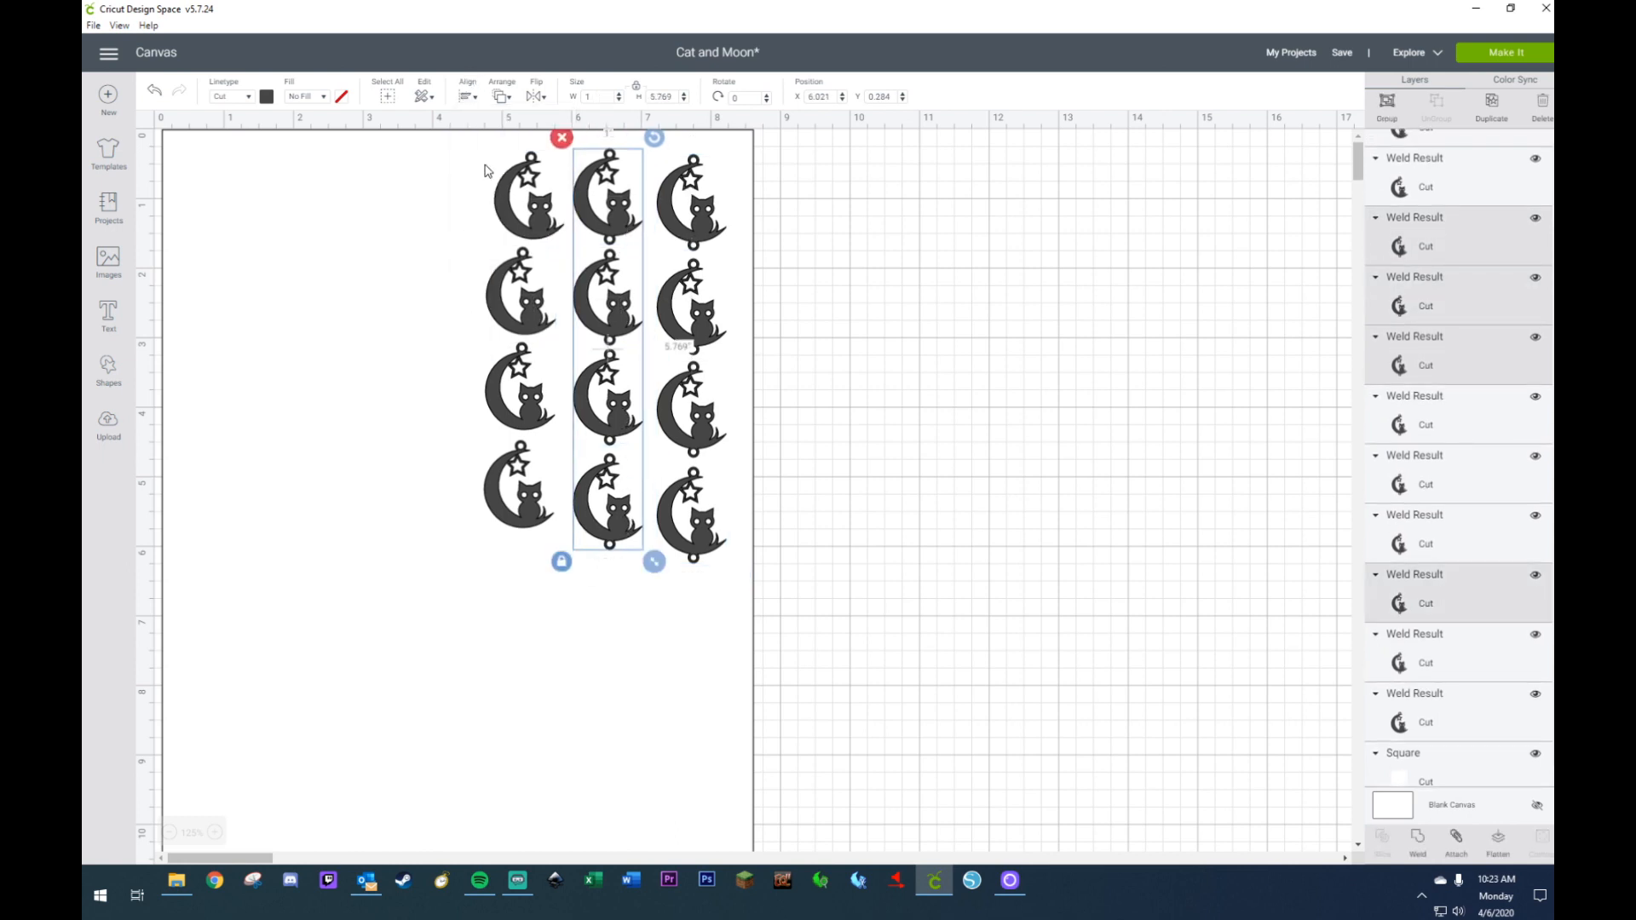
{"action": "left_click_drag", "start_coordinate": [629, 324], "coordinate": [636, 339]}
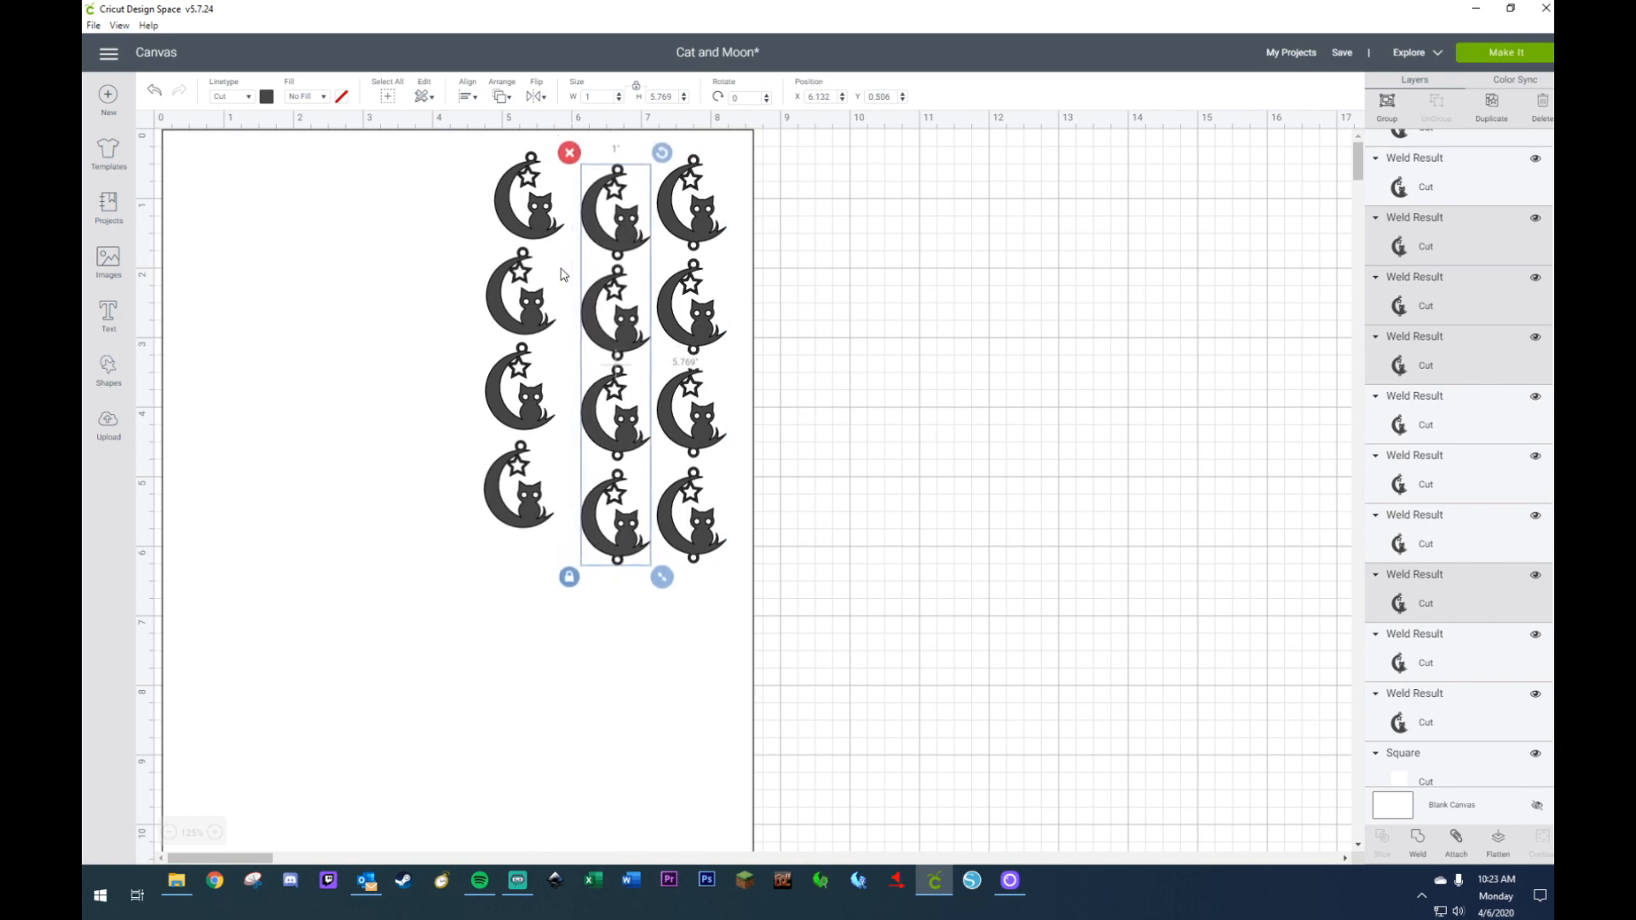
- Center the four single-ring charms horizontally and shift their column to about X 4.99, Y 0.6
{"action": "left_click", "coordinate": [529, 205]}
{"action": "left_click", "coordinate": [522, 298], "text": "shift"}
{"action": "left_click", "coordinate": [529, 366], "text": "shift"}
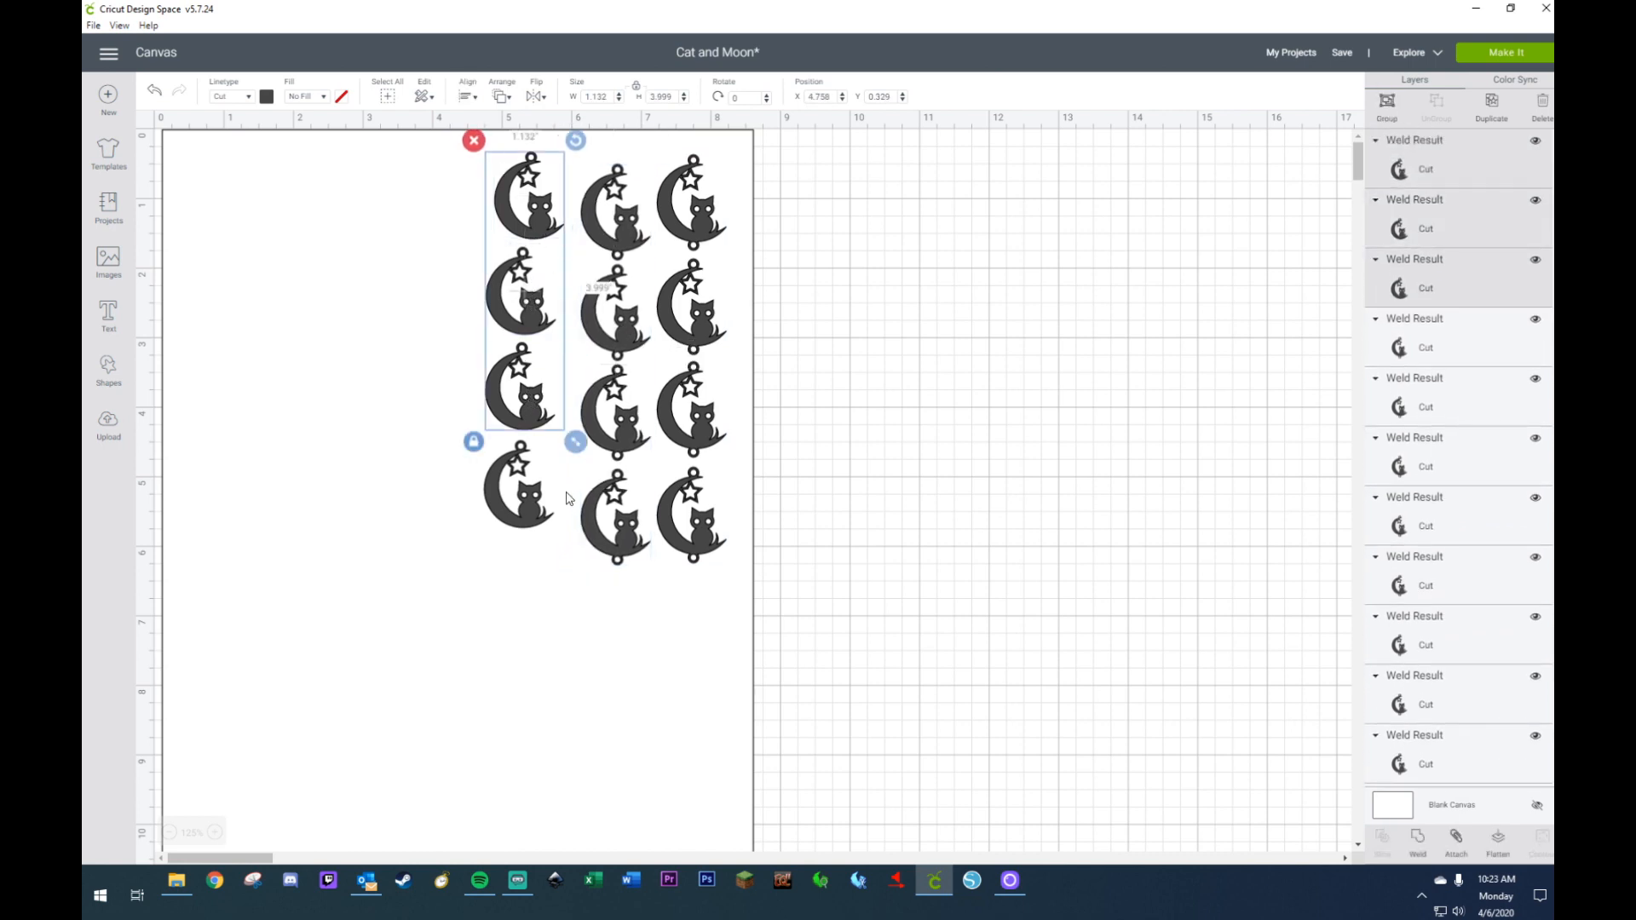
{"action": "left_click", "coordinate": [534, 520], "text": "shift"}
{"action": "left_click", "coordinate": [470, 101]}
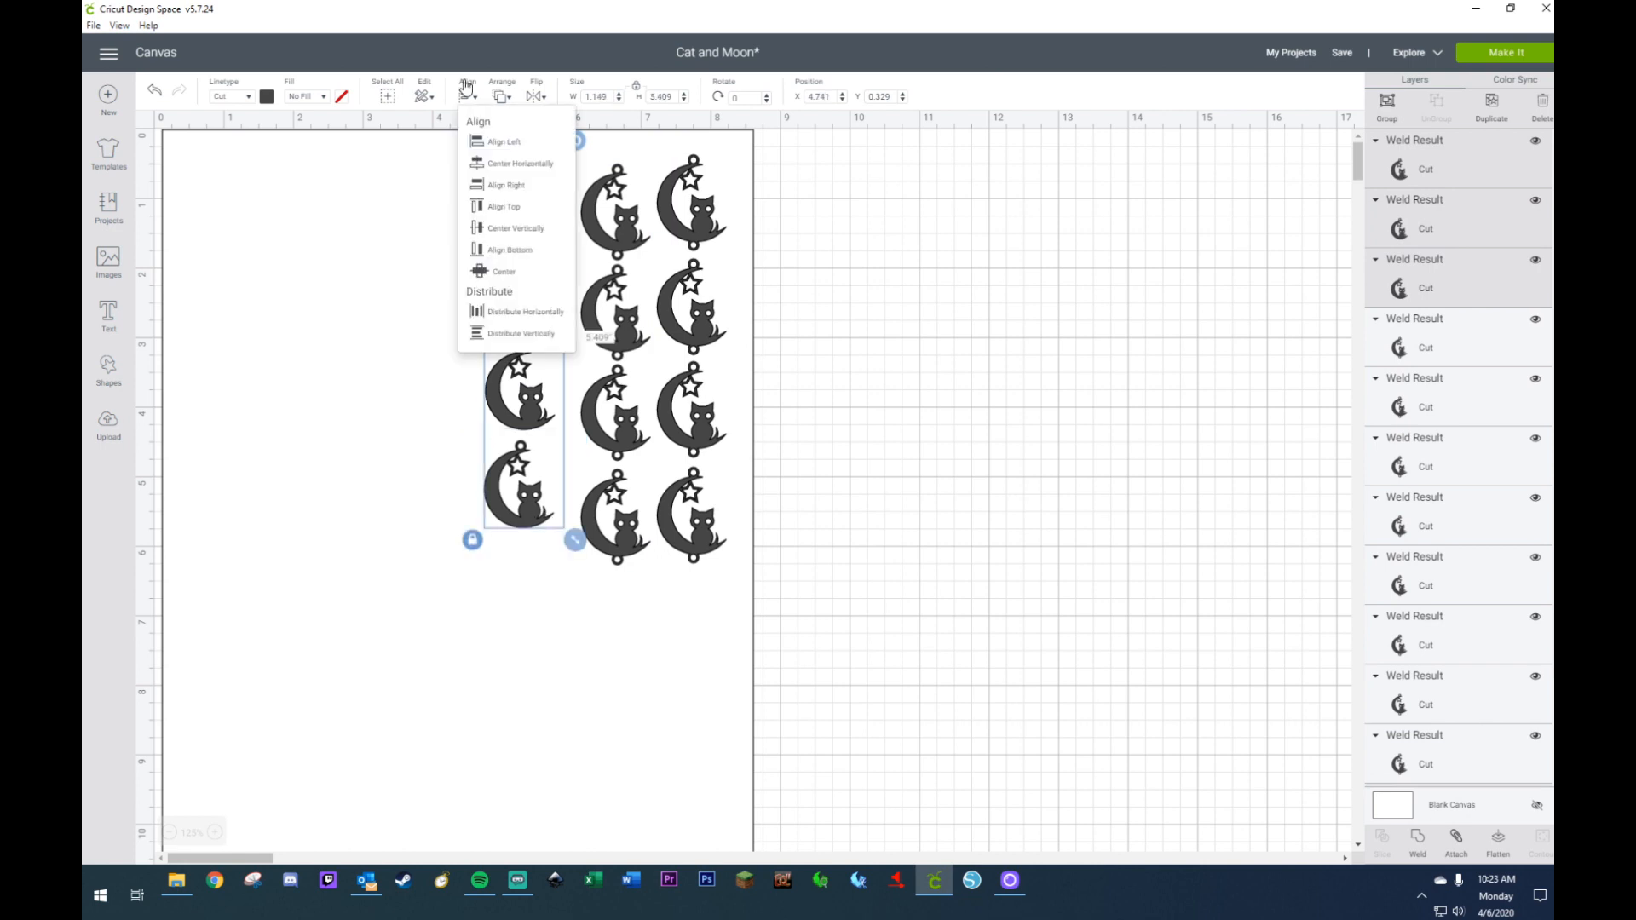
{"action": "left_click", "coordinate": [494, 164]}
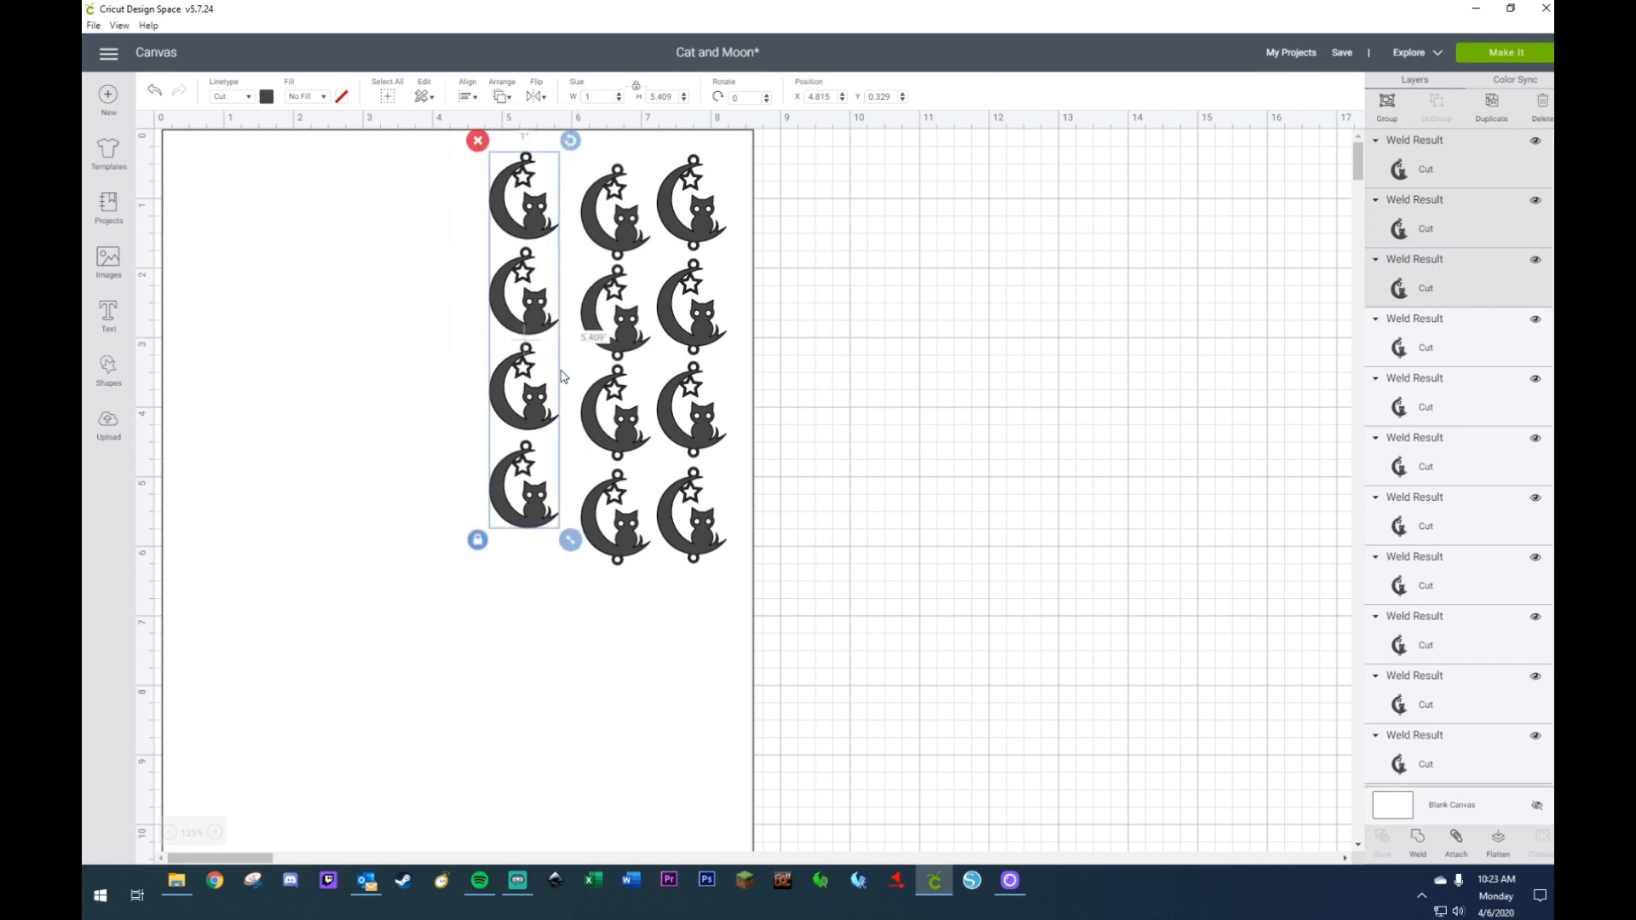
{"action": "left_click_drag", "start_coordinate": [526, 324], "coordinate": [539, 342]}
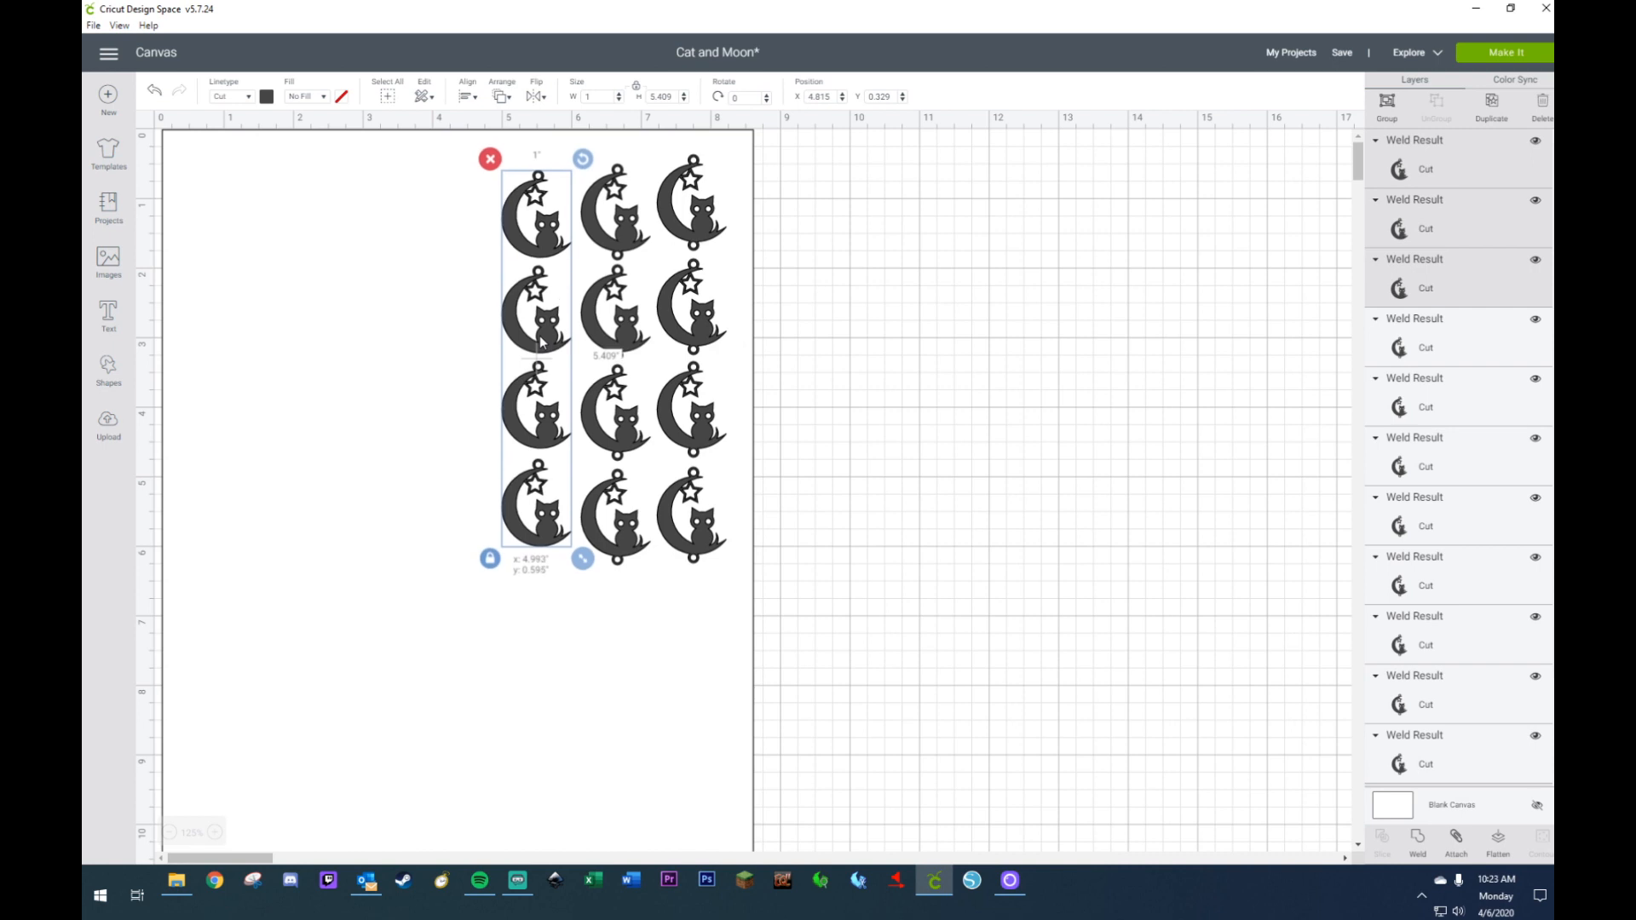
- Remove the white sheet and move all twelve charms together to about X 0.33, Y 0.07
{"action": "left_click", "coordinate": [913, 338]}
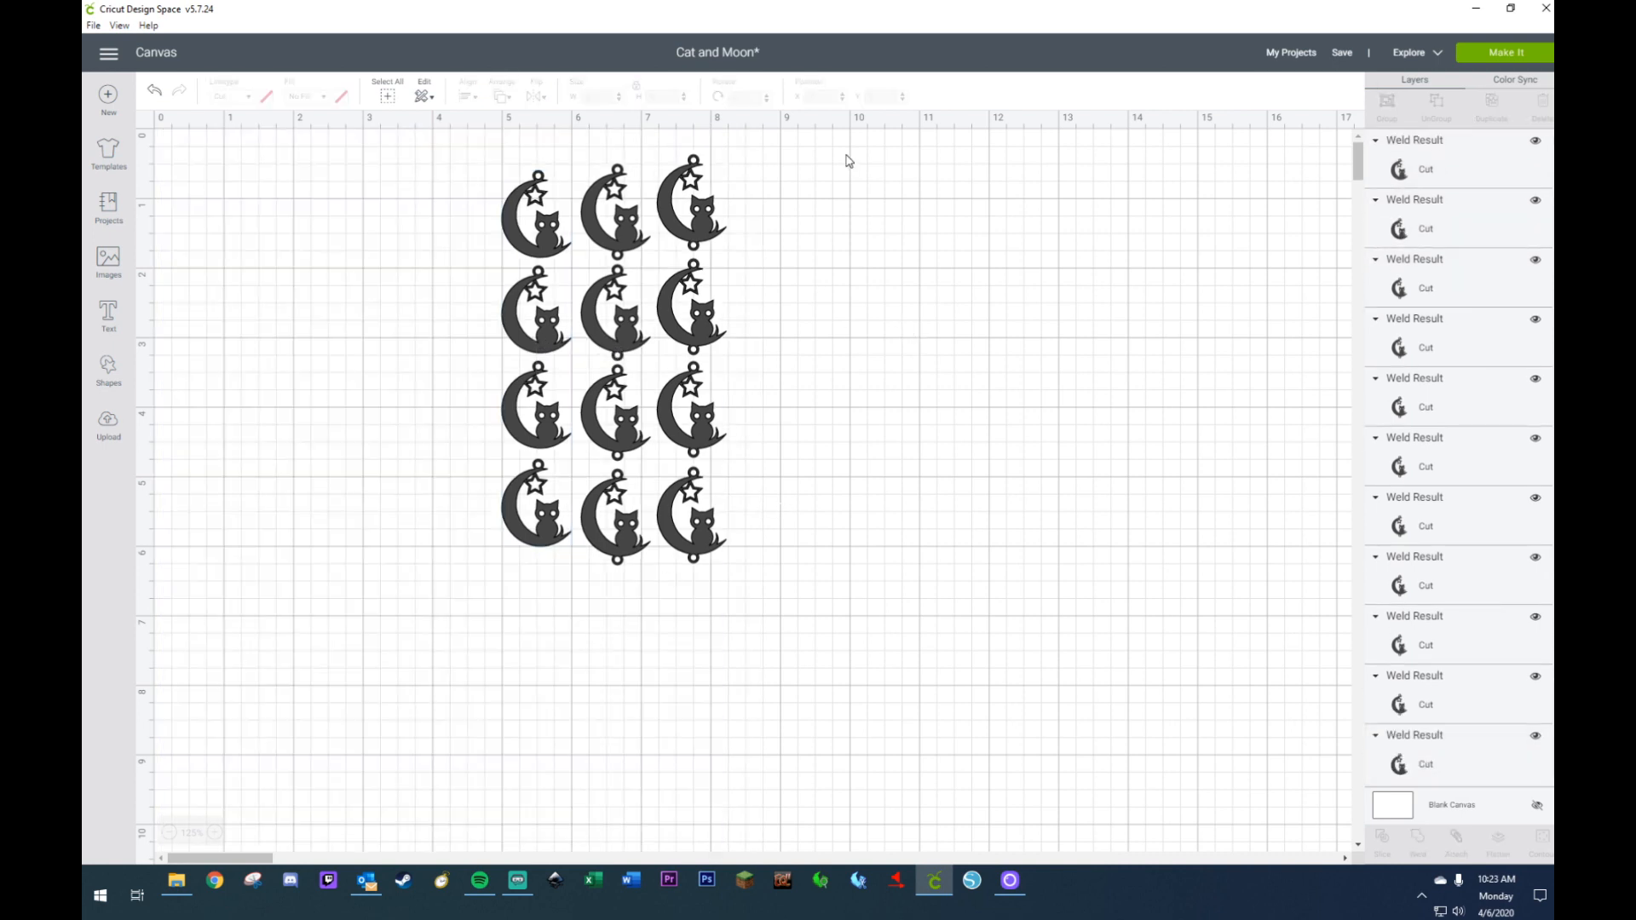
{"action": "left_click_drag", "start_coordinate": [845, 147], "coordinate": [460, 642]}
{"action": "left_click_drag", "start_coordinate": [592, 245], "coordinate": [267, 220]}
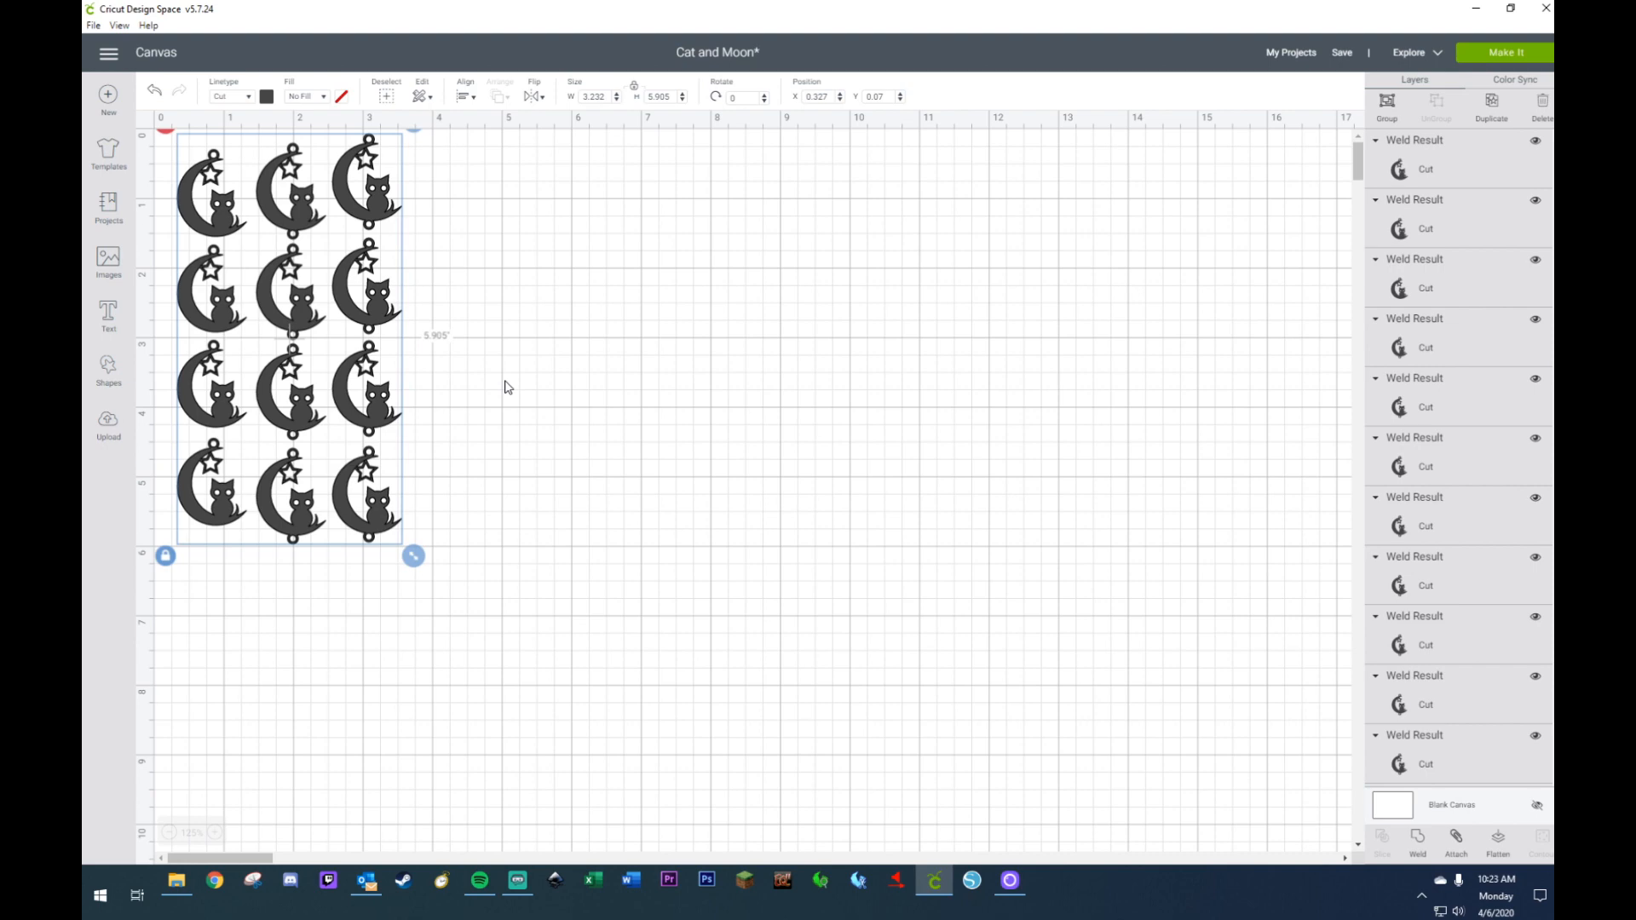
- Attach the twelve charms to each other, preview their layout on the cutting mat and return to the canvas
{"action": "right_click", "coordinate": [378, 332]}
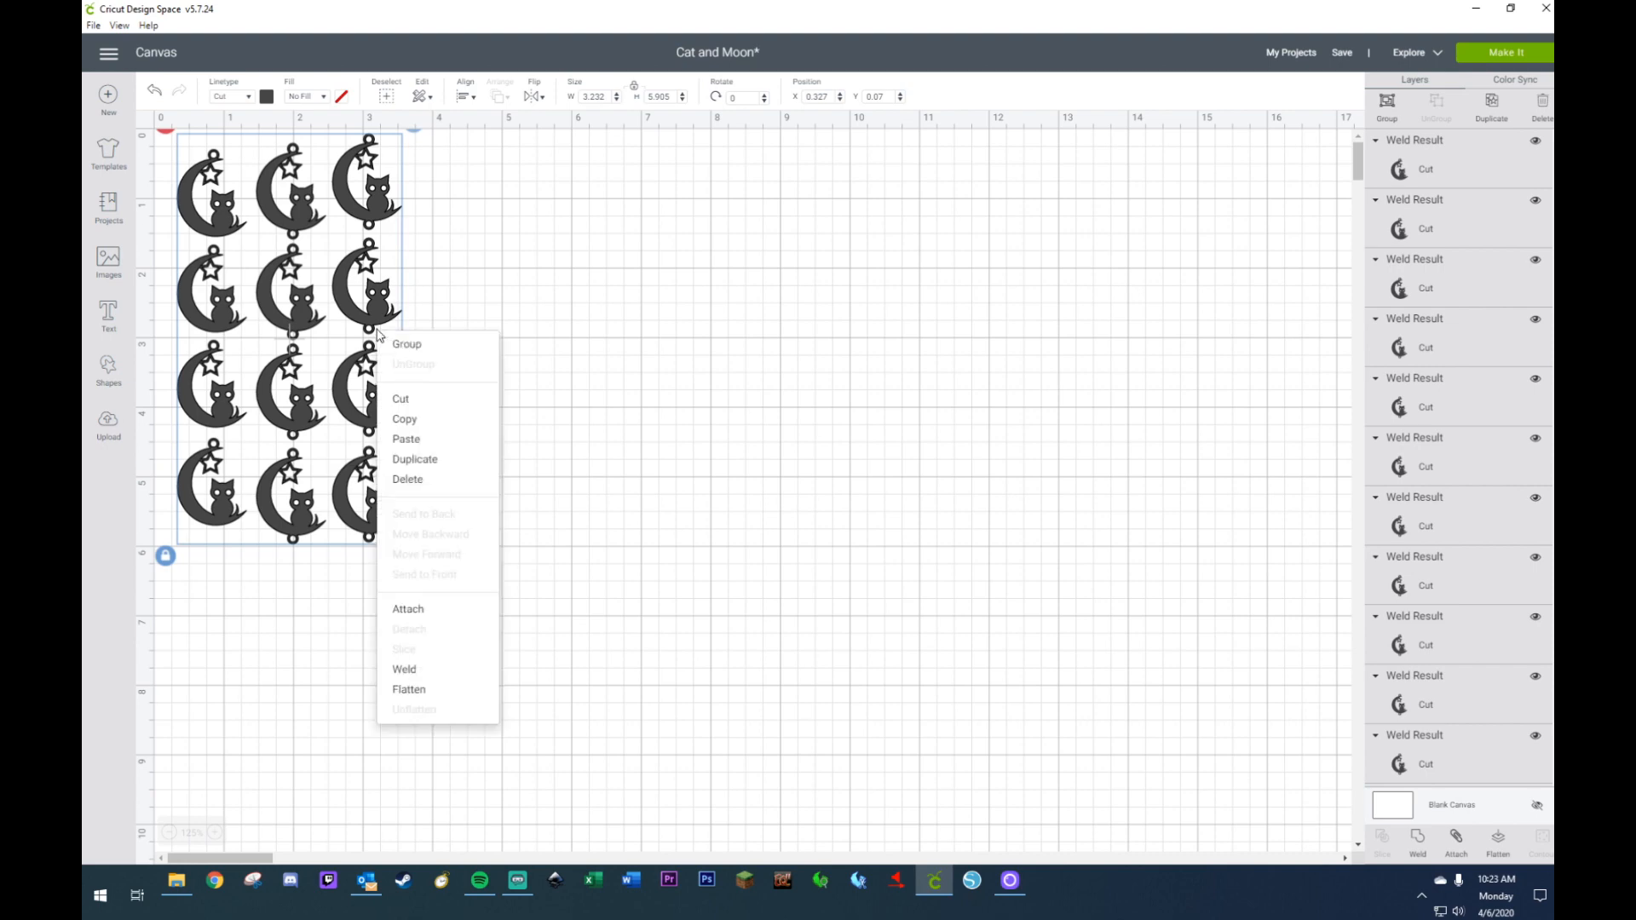
{"action": "left_click", "coordinate": [417, 610]}
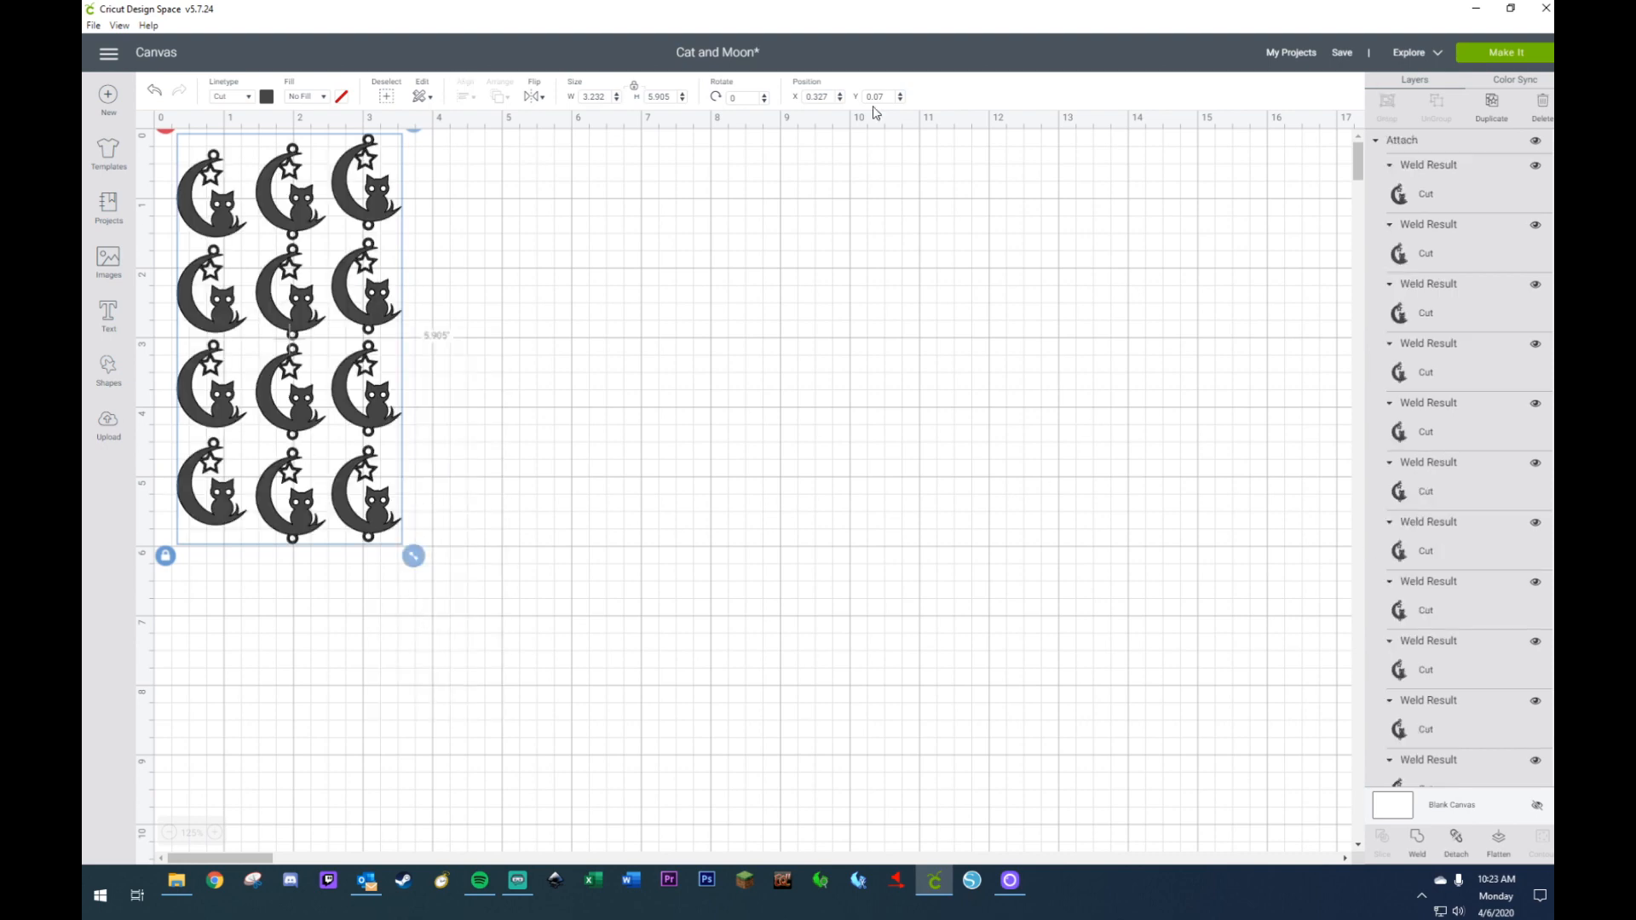
{"action": "left_click", "coordinate": [1505, 51]}
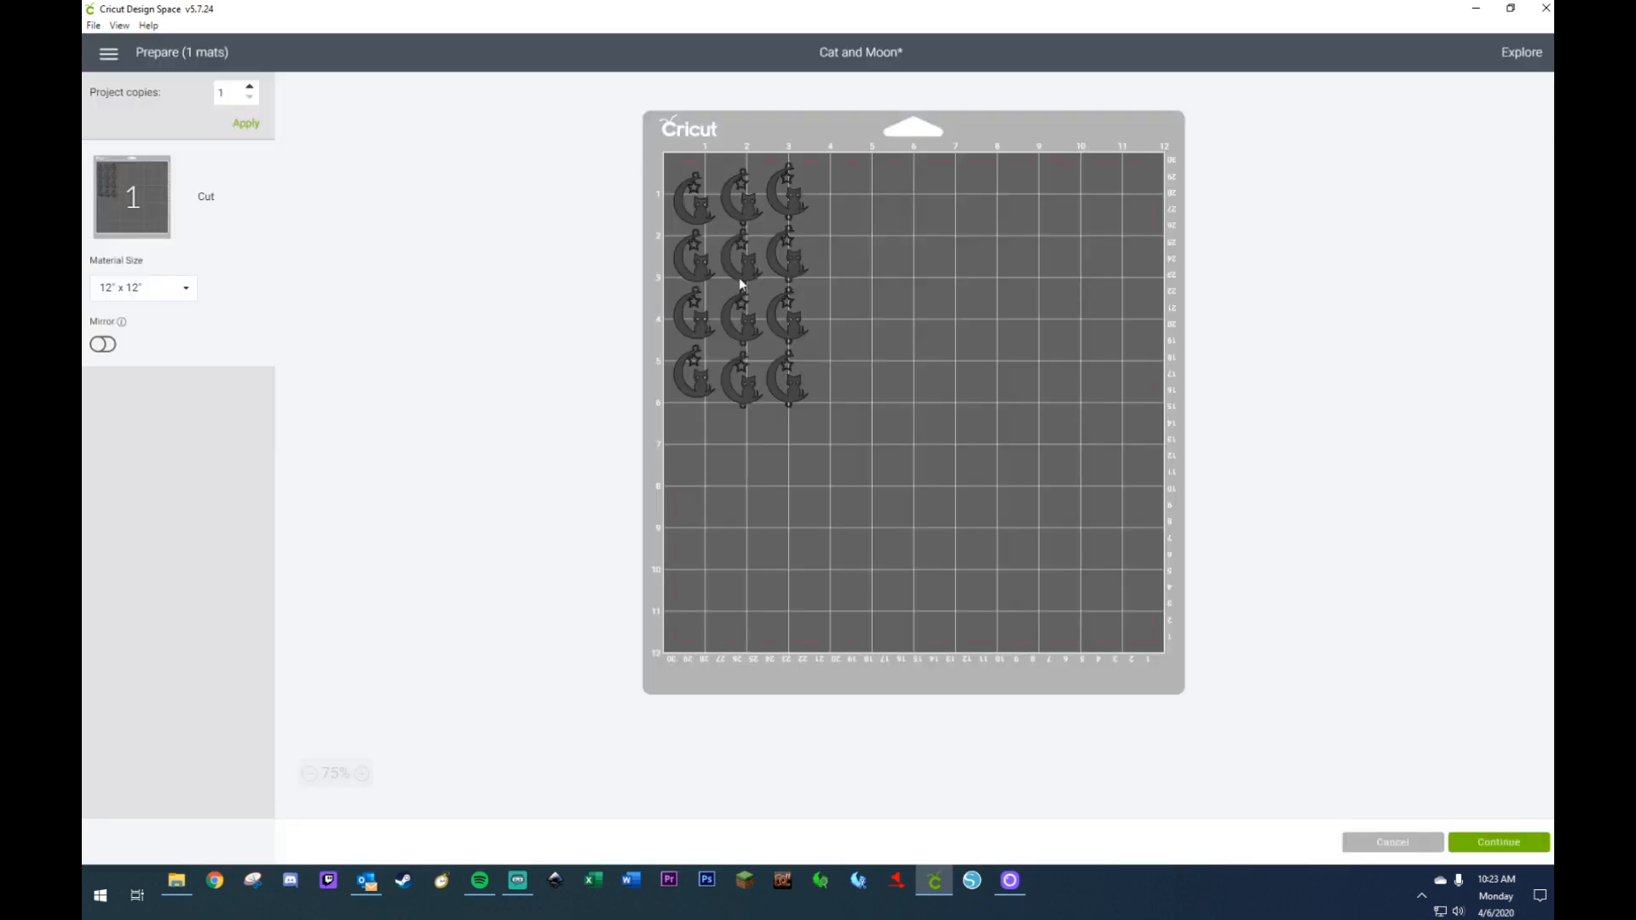
{"action": "left_click", "coordinate": [1381, 846]}
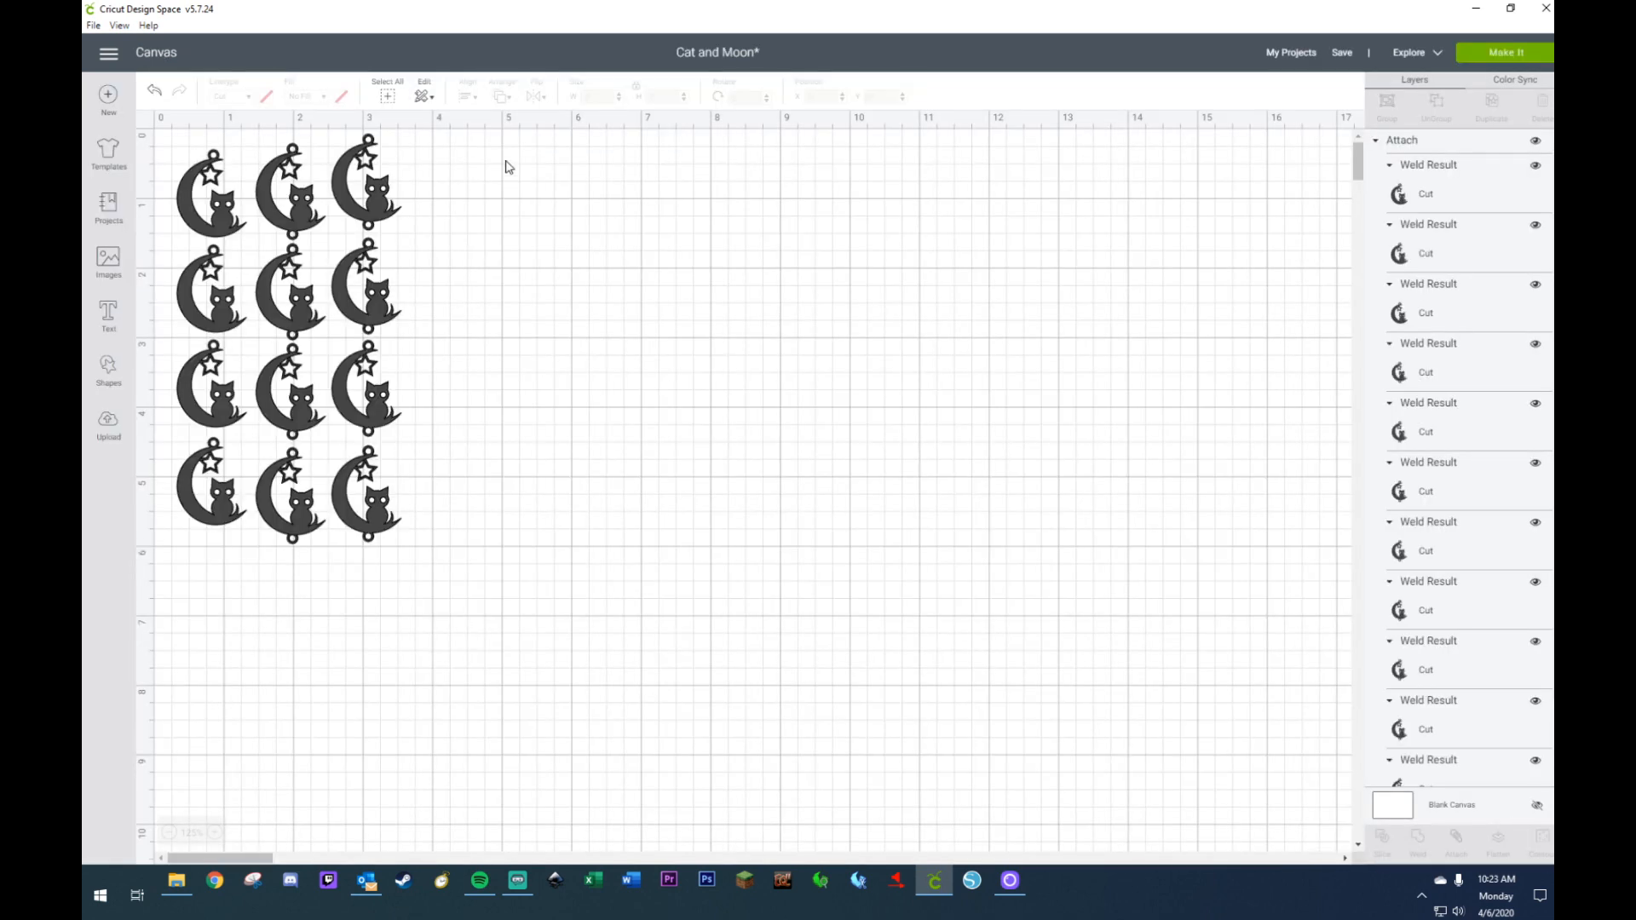
- Detach the charms, preview how the separate pieces are laid out on the cutting mat and return to the canvas
{"action": "mouse_move", "coordinate": [460, 157]}
{"action": "left_mouse_down"}
{"action": "mouse_move", "coordinate": [383, 259]}
{"action": "mouse_move", "coordinate": [258, 533]}
{"action": "left_mouse_up"}
{"action": "left_click", "coordinate": [328, 424]}
{"action": "right_click", "coordinate": [328, 424]}
{"action": "left_click", "coordinate": [291, 404]}
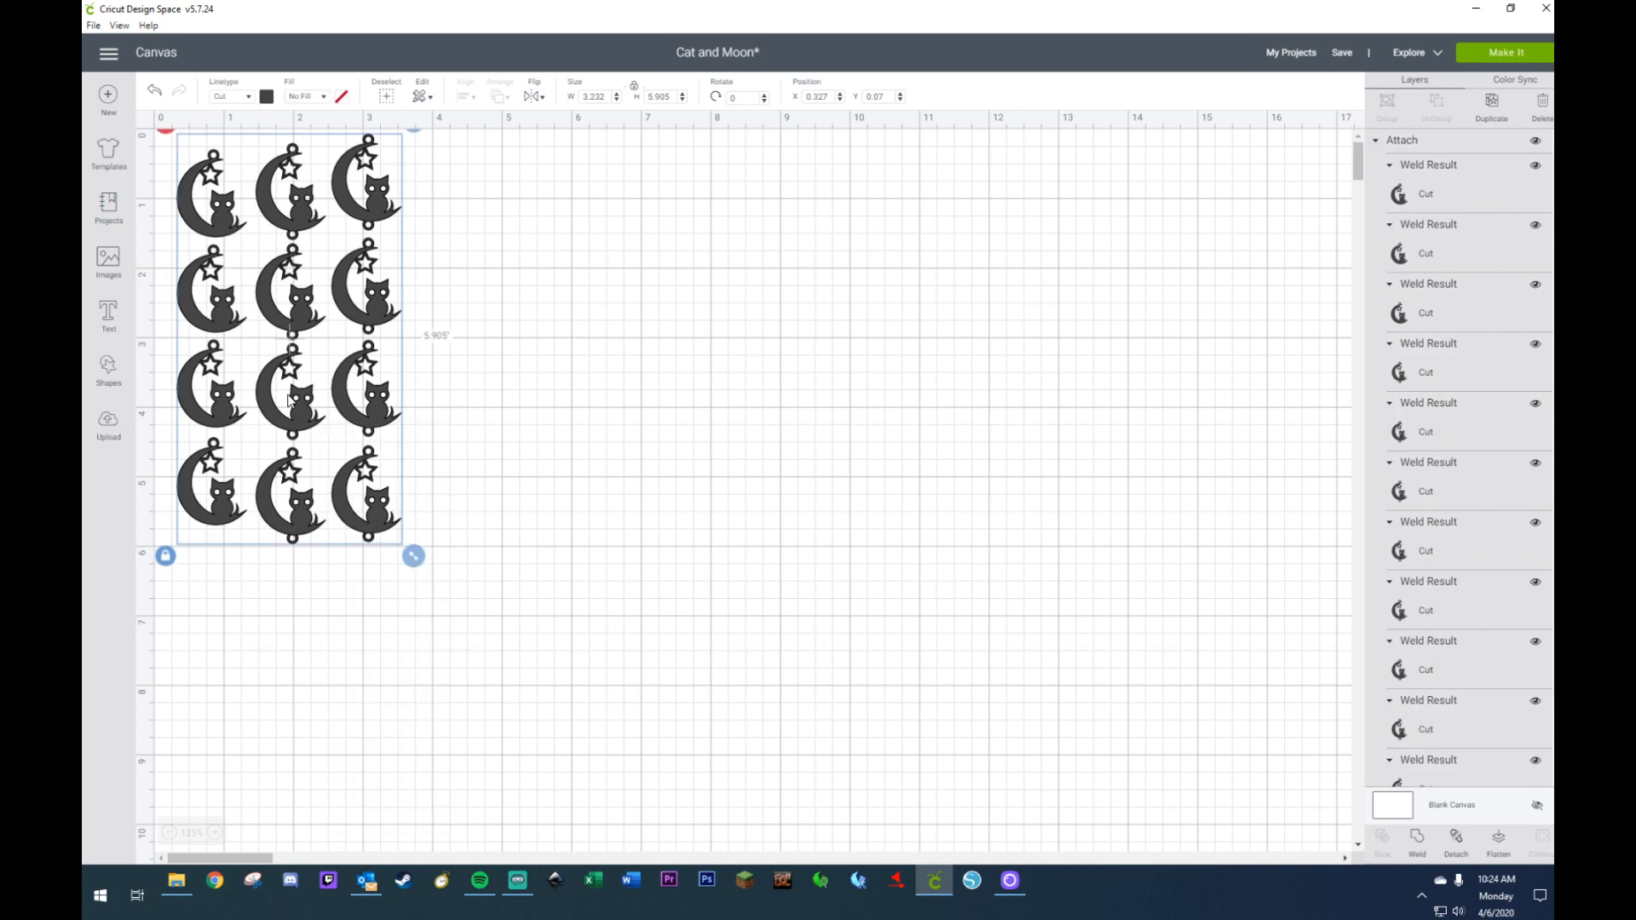
{"action": "right_click", "coordinate": [290, 399]}
{"action": "left_click", "coordinate": [313, 699]}
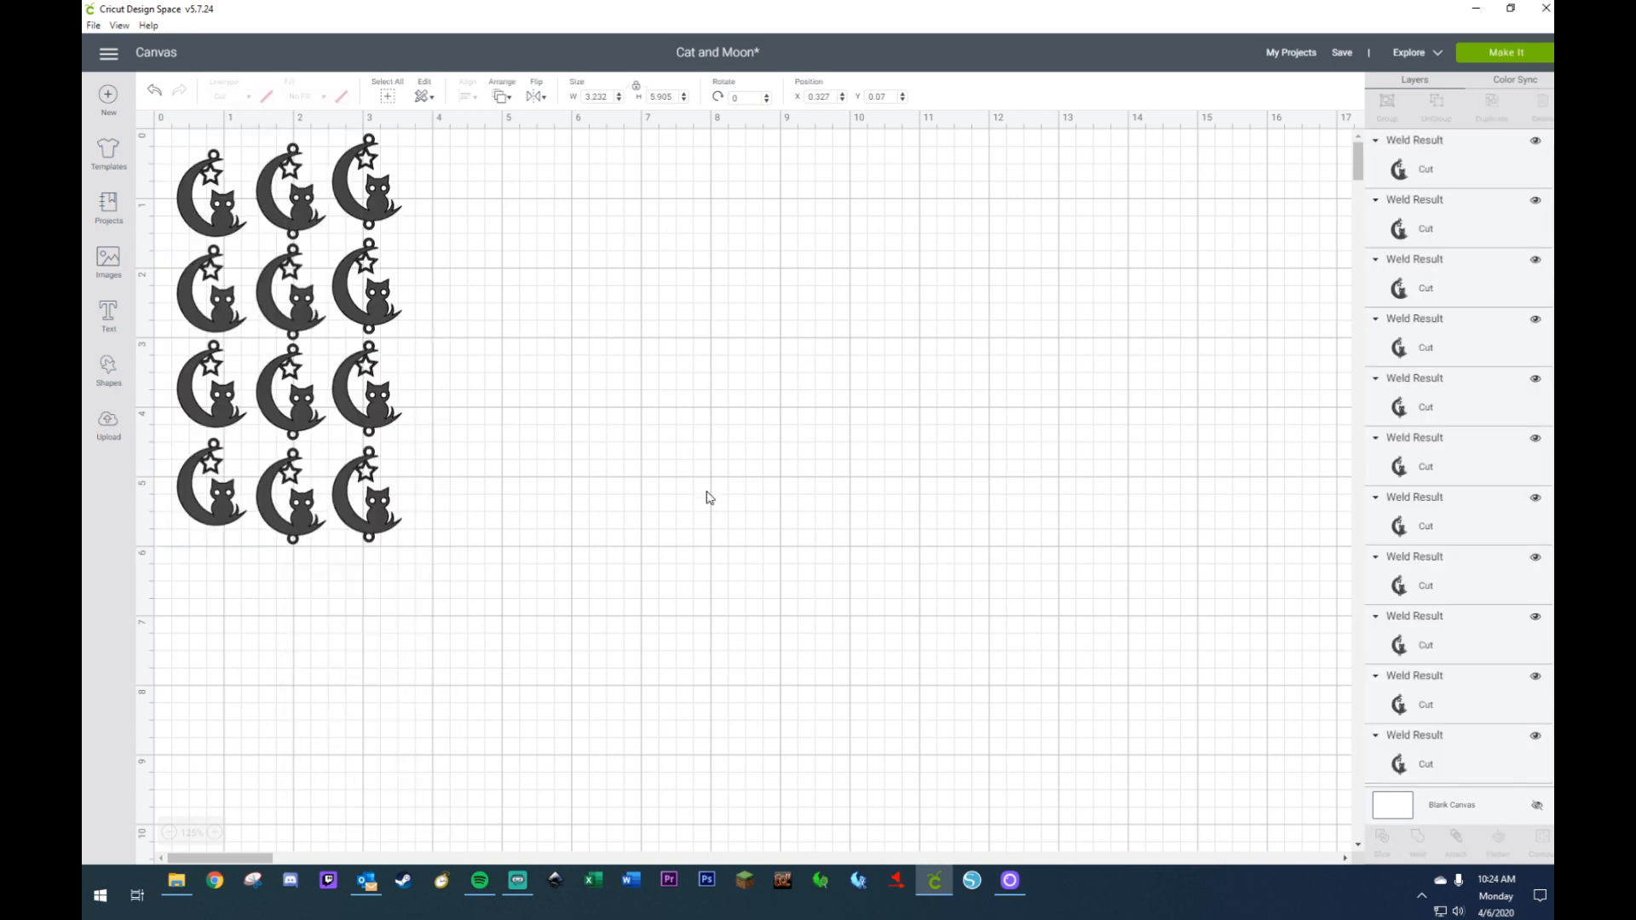
{"action": "left_click", "coordinate": [1549, 53]}
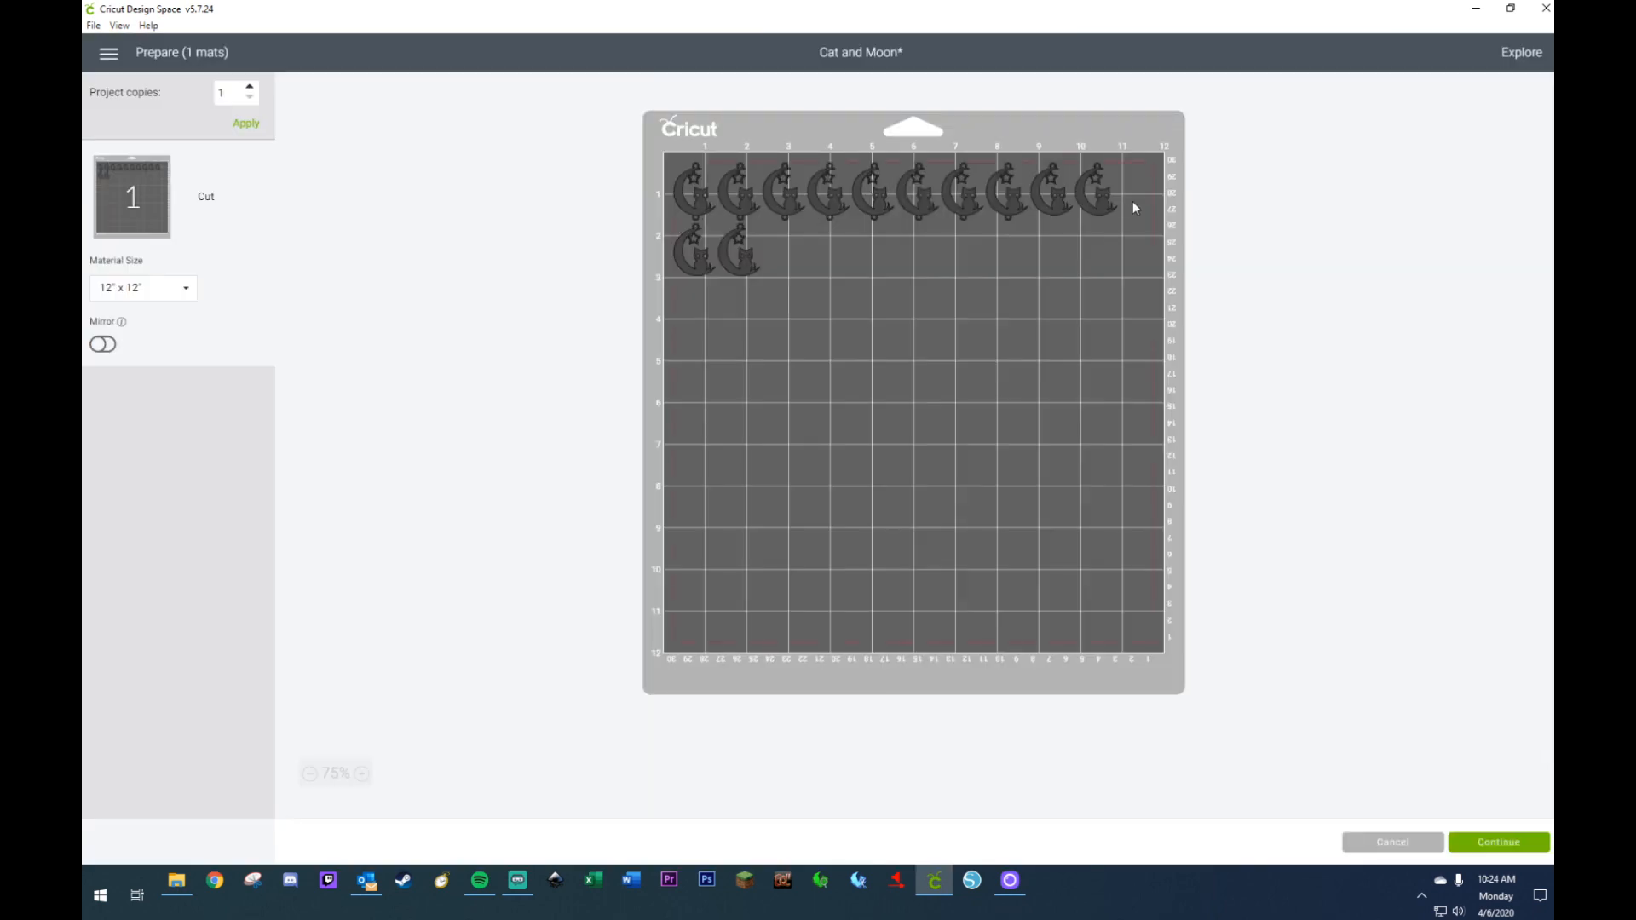
{"action": "left_click", "coordinate": [1395, 844]}
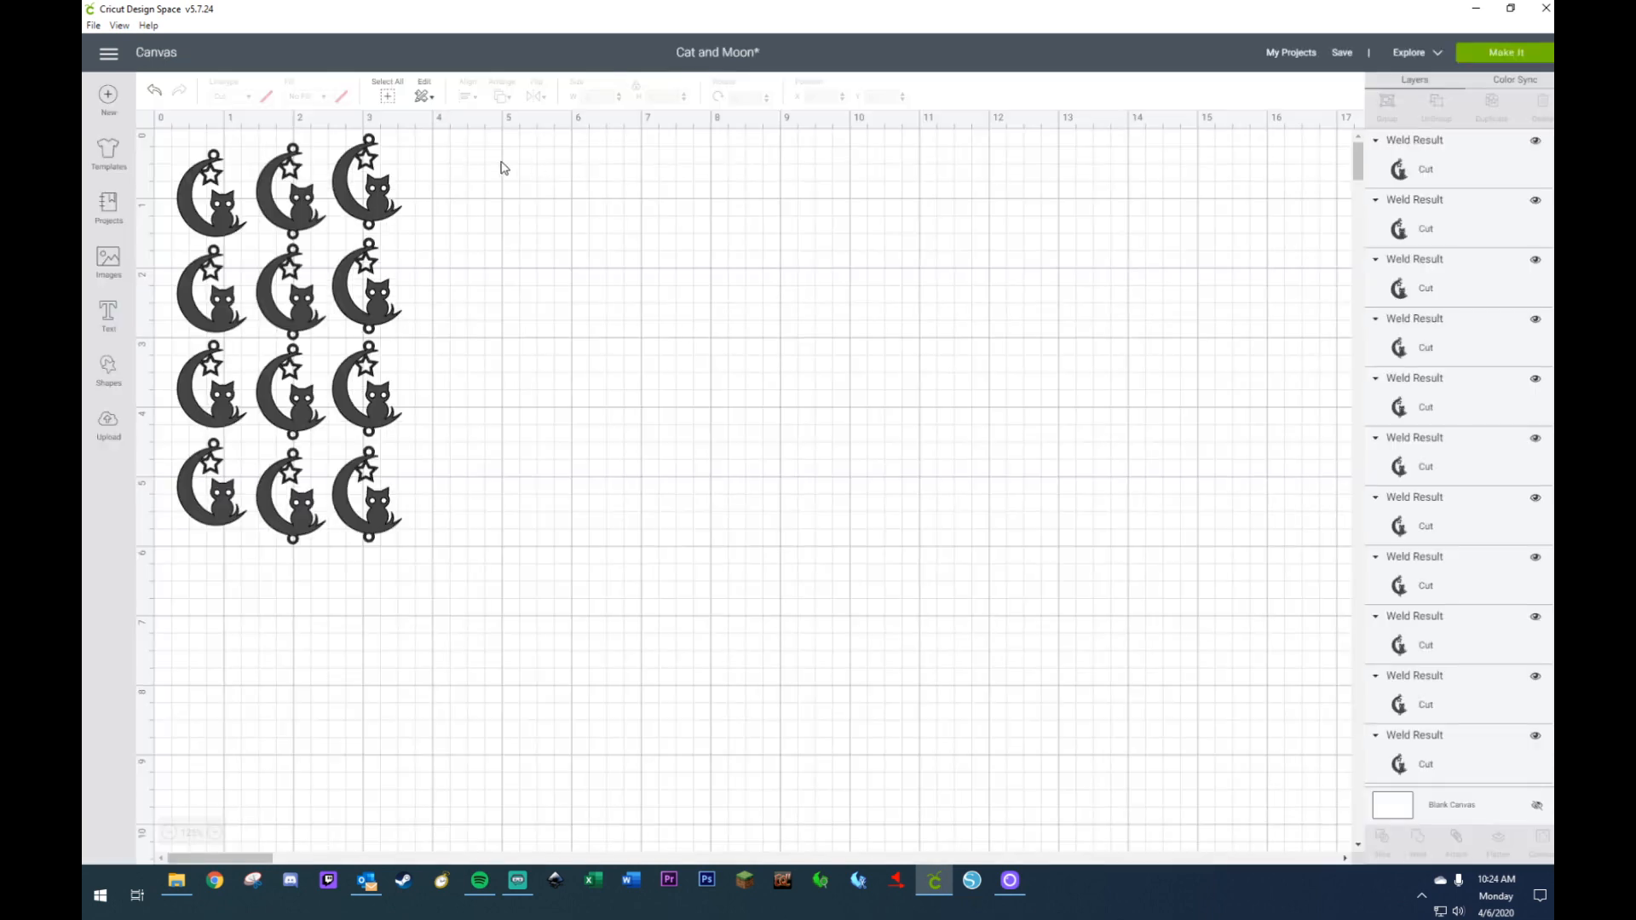
- Attach all twelve charms again and move the attached set to about X 4.37, Y 0.13
{"action": "left_click_drag", "start_coordinate": [448, 147], "coordinate": [177, 619]}
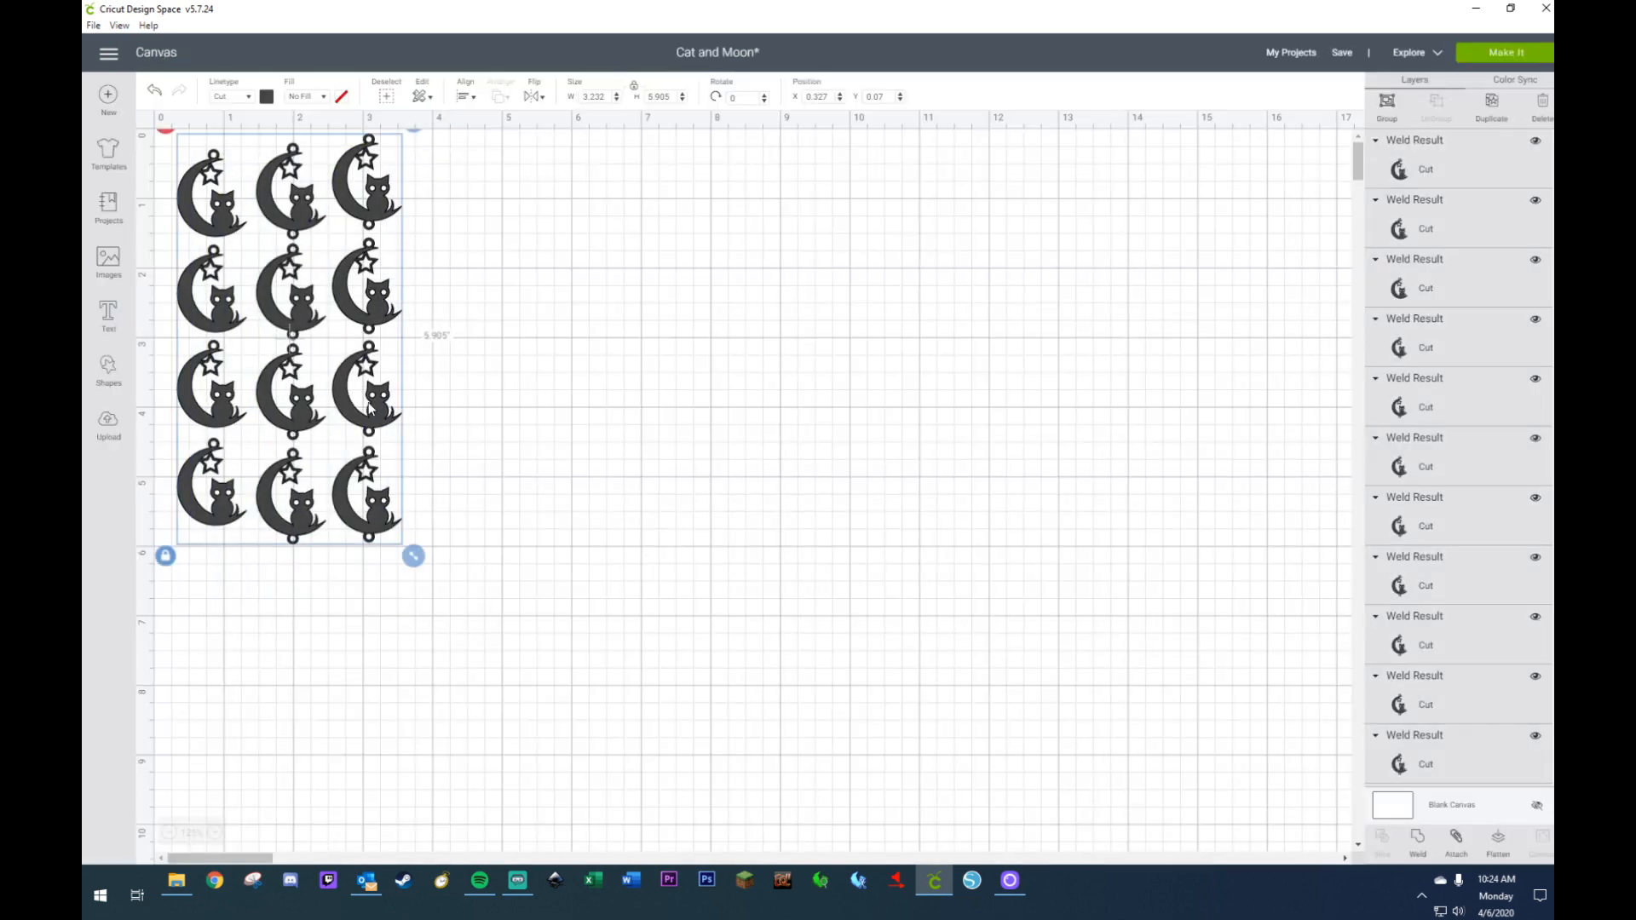
{"action": "right_click", "coordinate": [314, 417]}
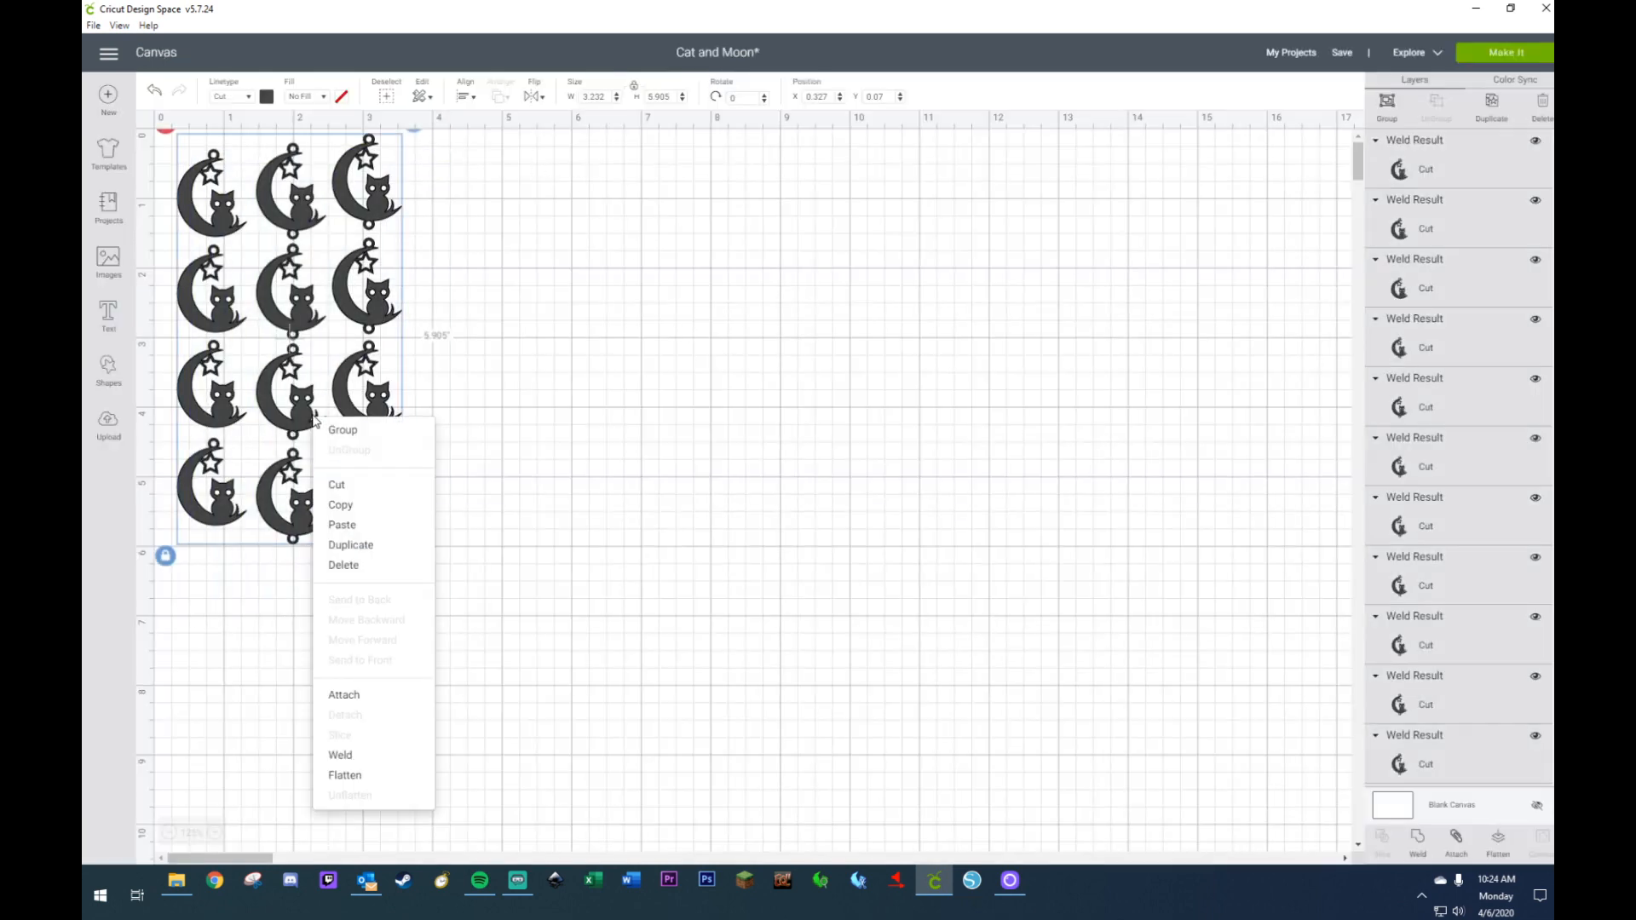
{"action": "left_click", "coordinate": [365, 703]}
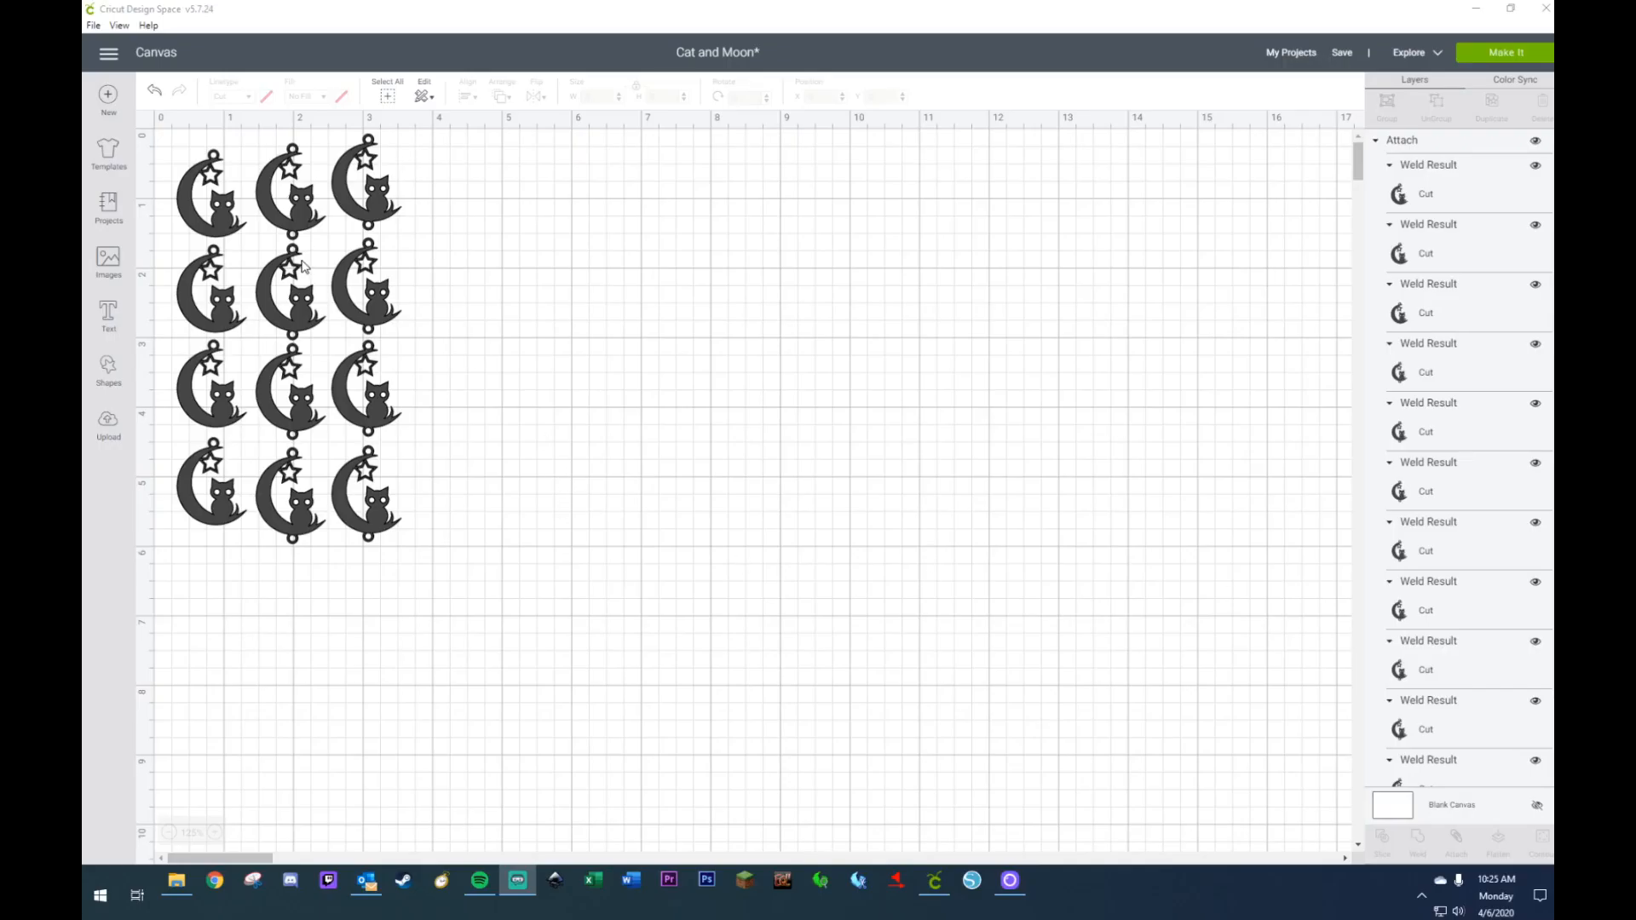
{"action": "left_click", "coordinate": [380, 220]}
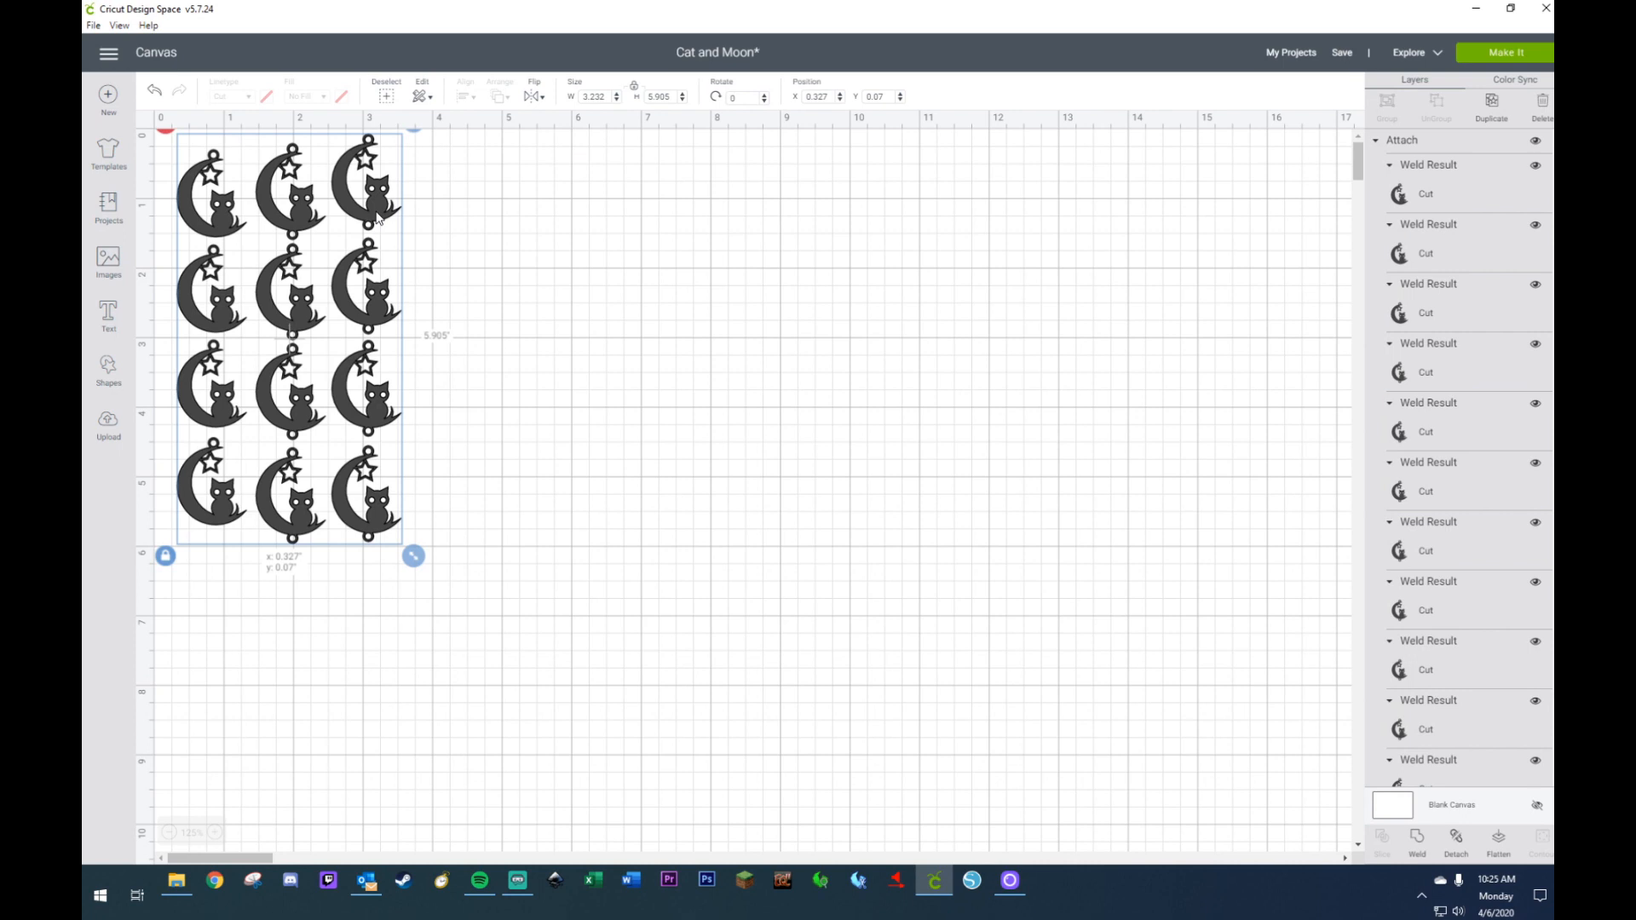
{"action": "left_click_drag", "start_coordinate": [380, 220], "coordinate": [659, 223]}
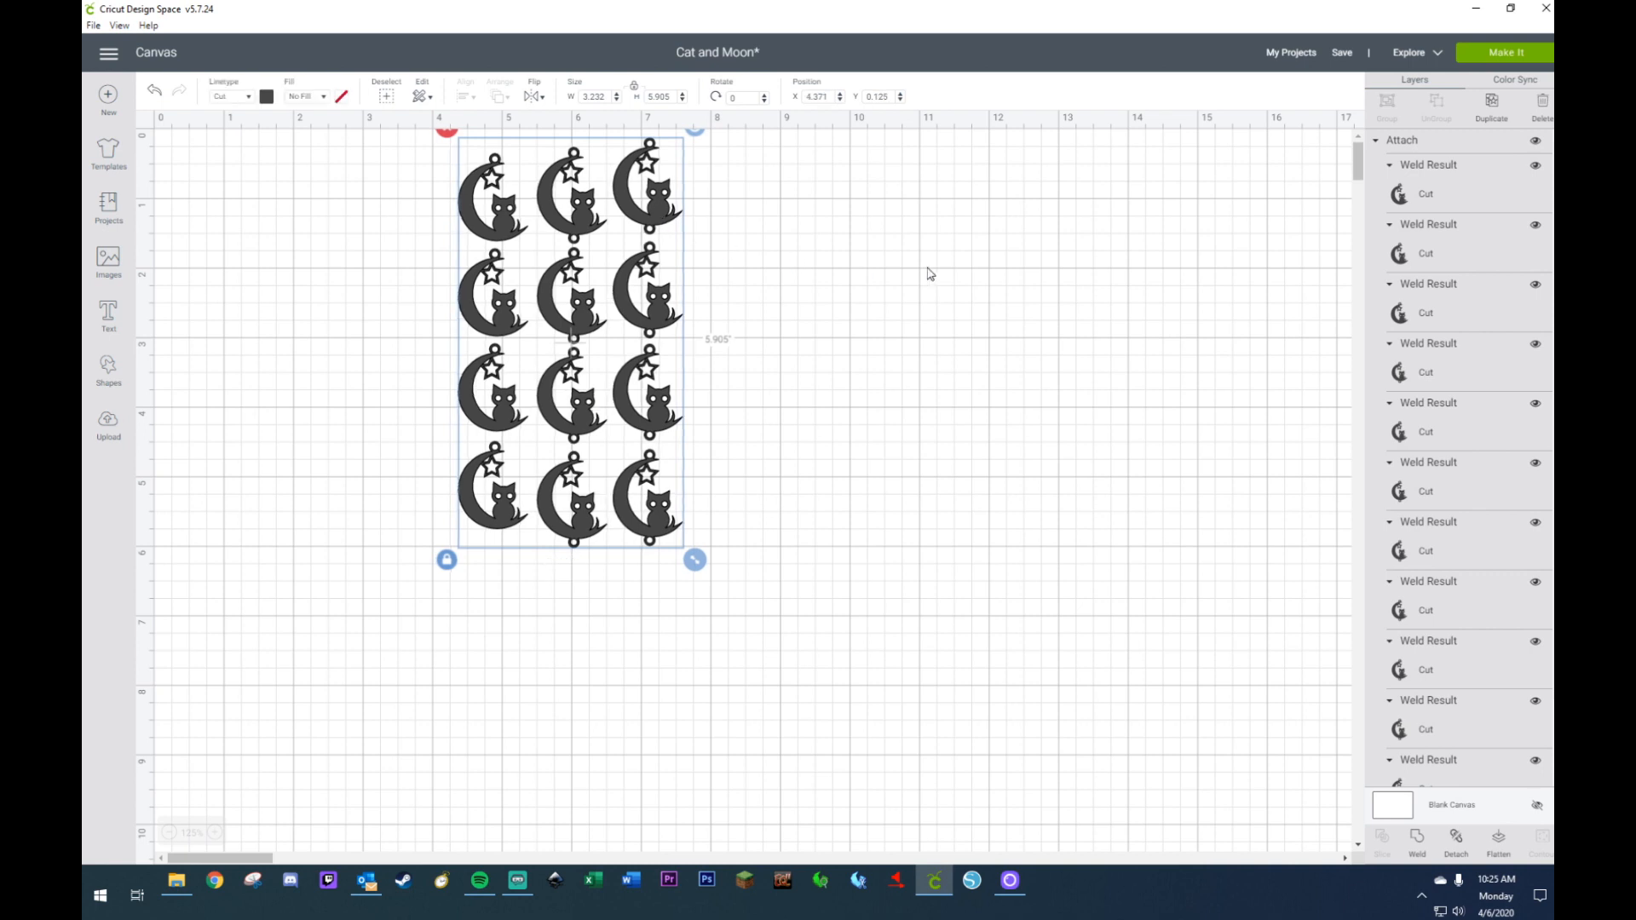
{"action": "left_click", "coordinate": [930, 274]}
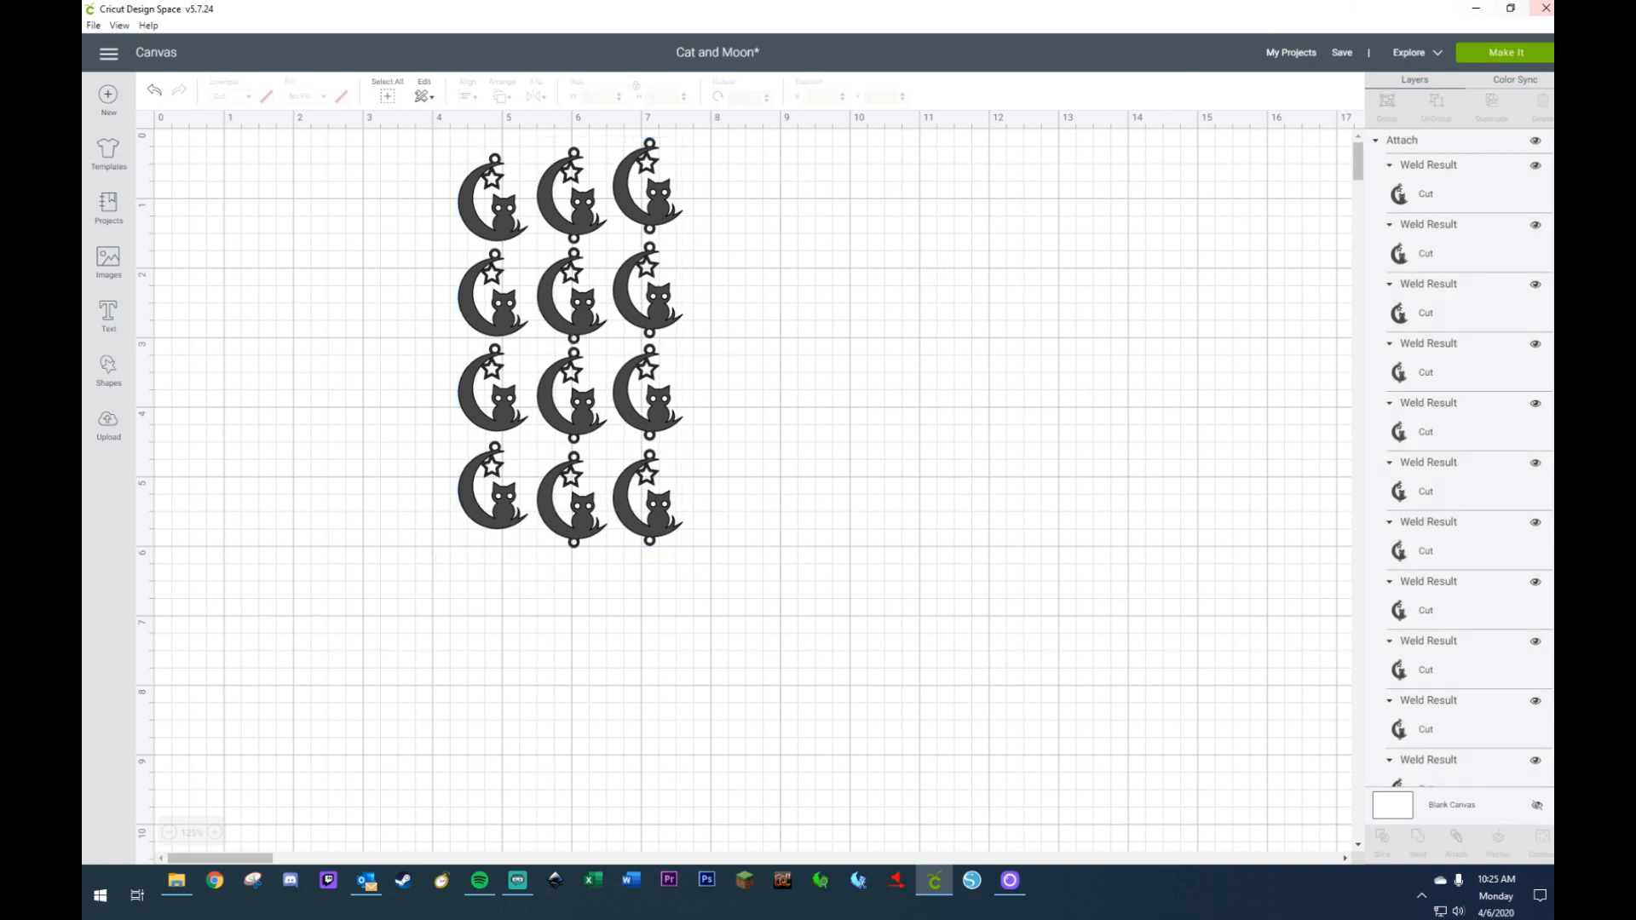
- Prepare the project for cutting, shift the charm set on the mat to start at about 4 in across, and continue to machine connection
{"action": "left_click", "coordinate": [1506, 53]}
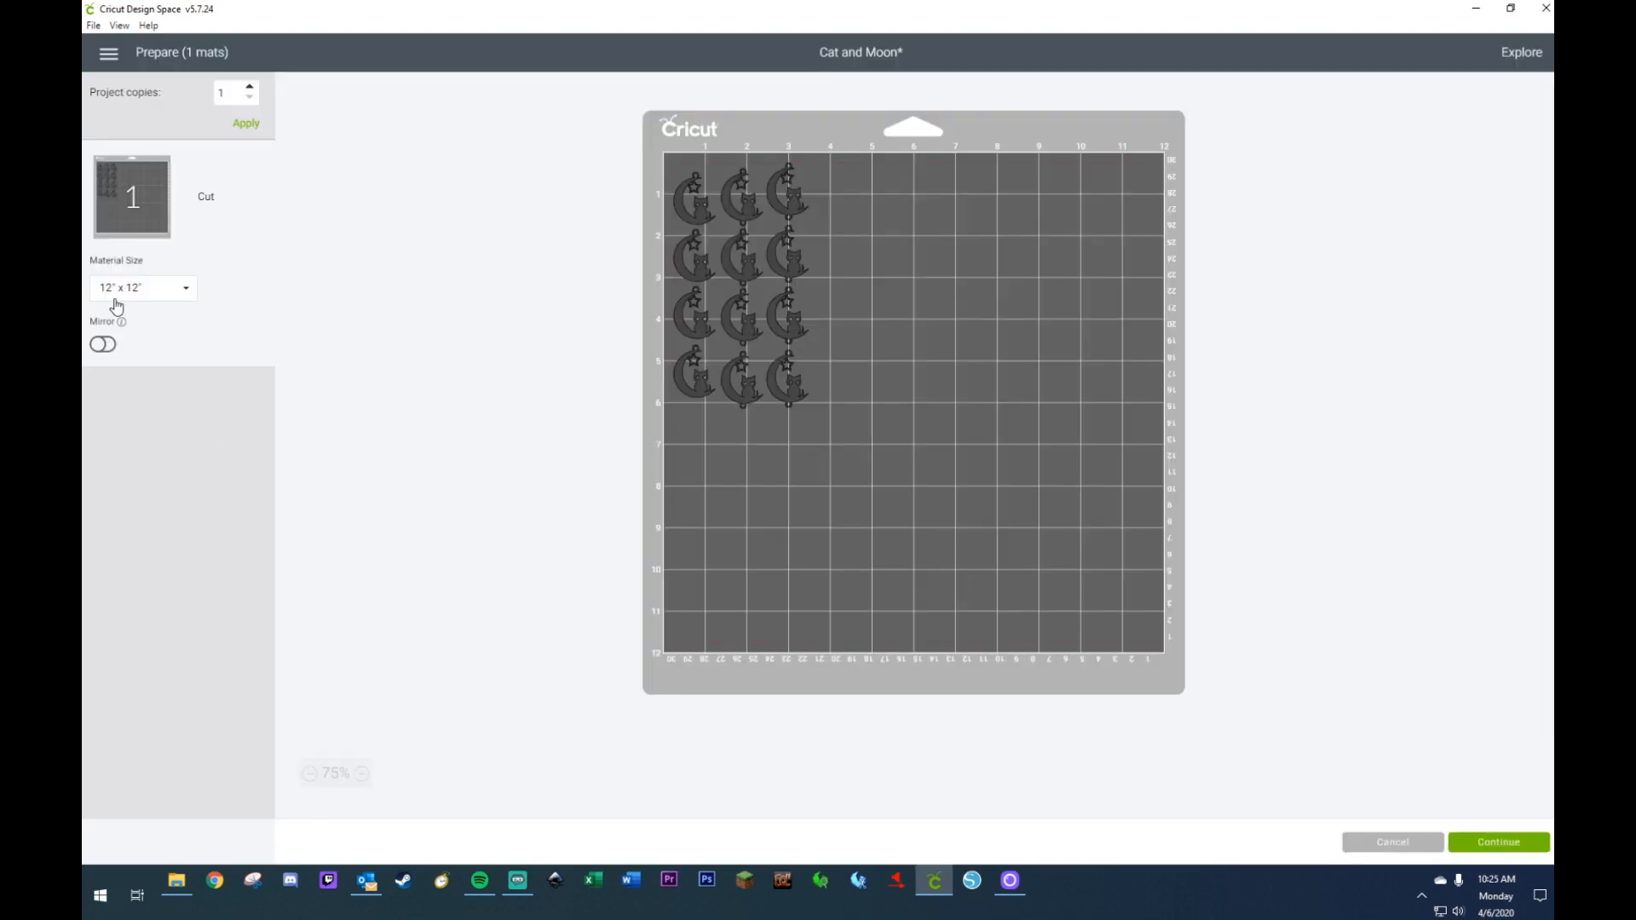
{"action": "left_click_drag", "start_coordinate": [791, 275], "coordinate": [951, 269]}
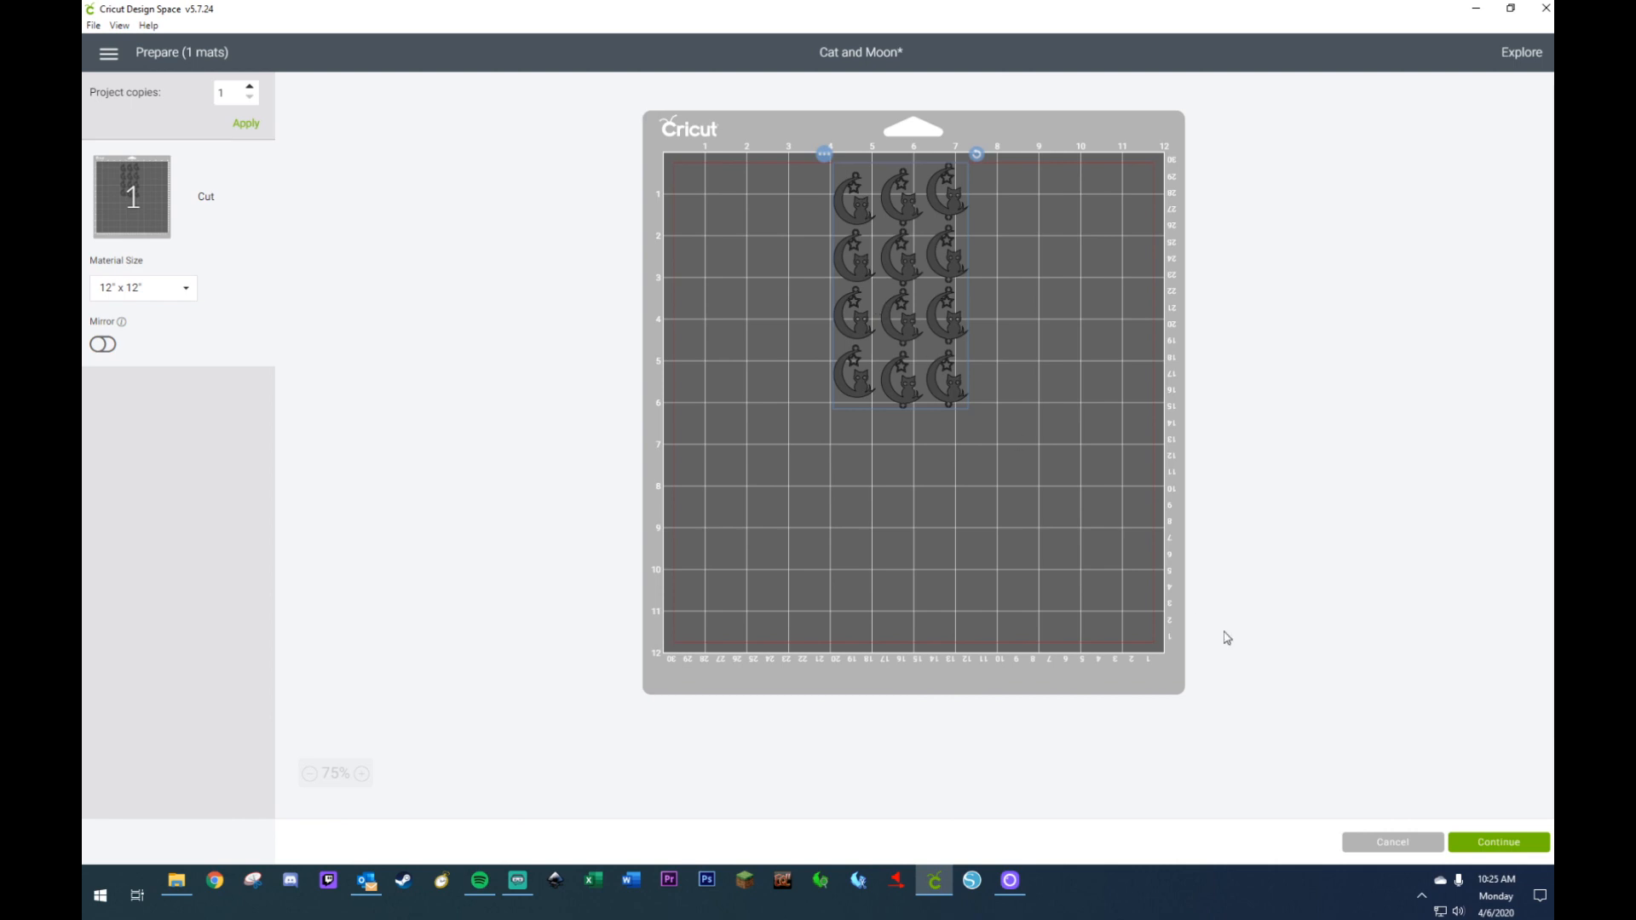
{"action": "left_click", "coordinate": [1490, 842]}
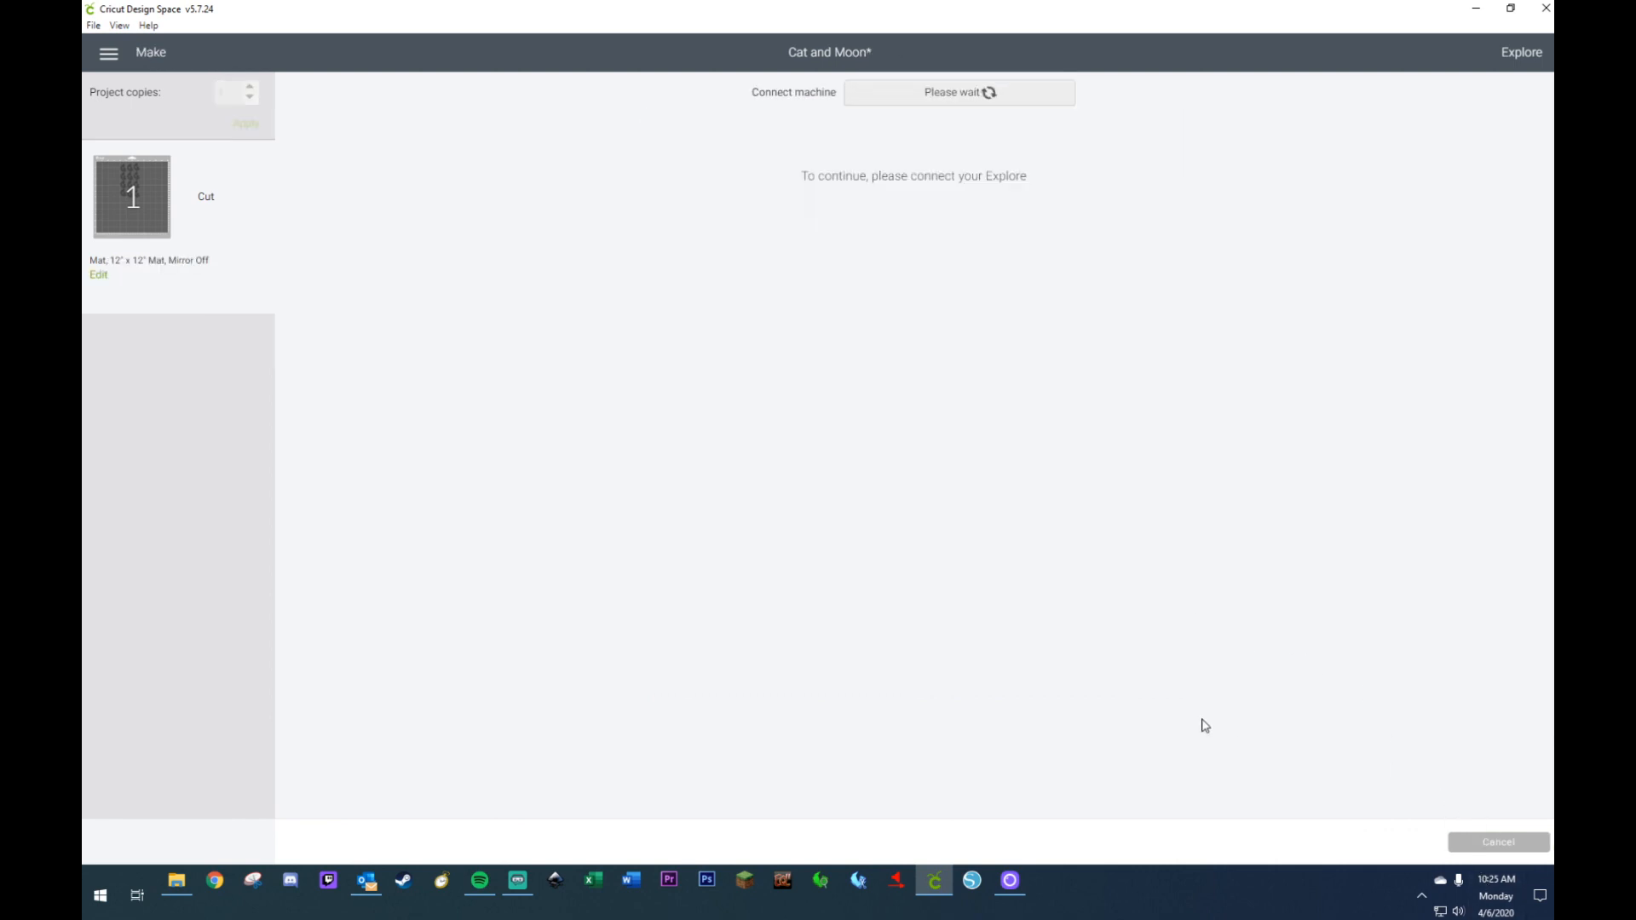